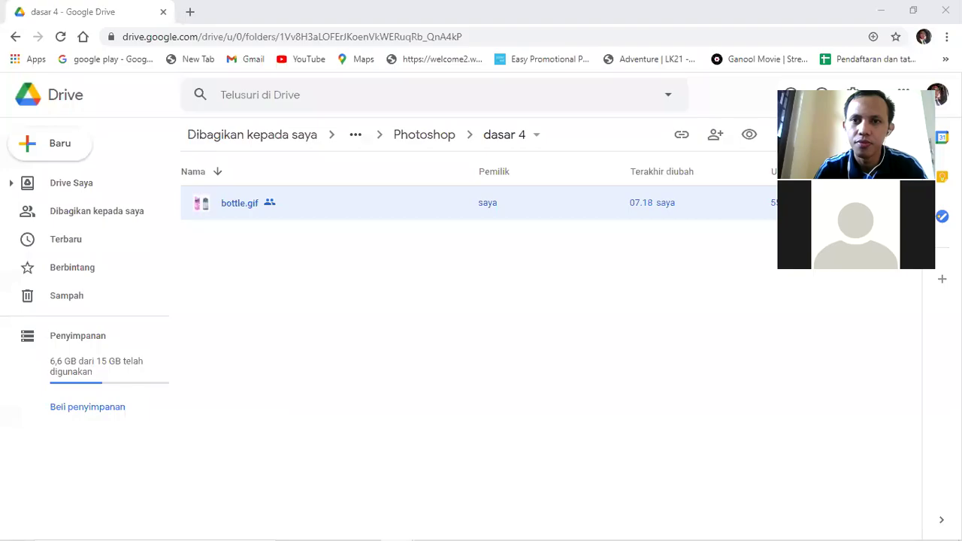
# Step: Open vignatte.jpg from the 4 product vignatte folder in the Photos viewer
pyautogui.click(880, 12)
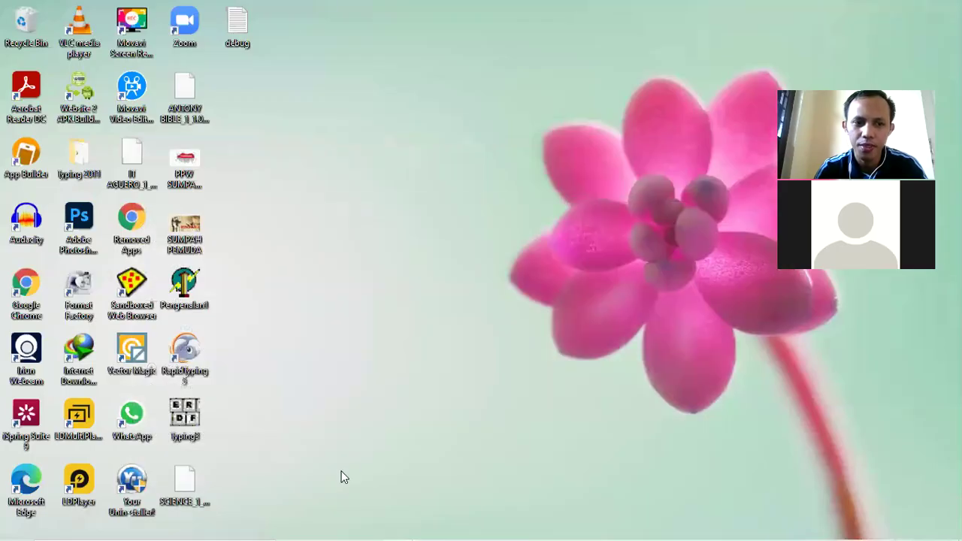
pyautogui.click(326, 527)
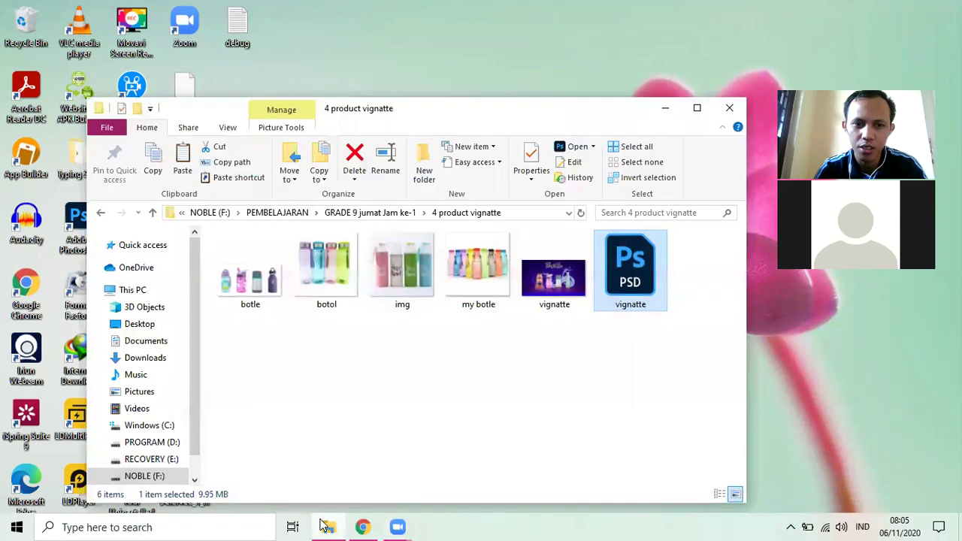
pyautogui.click(560, 307)
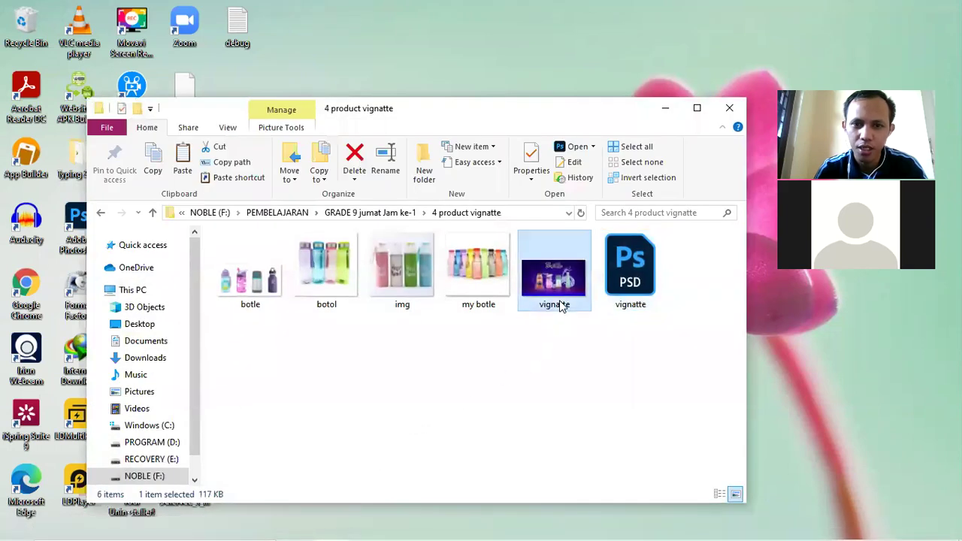
pyautogui.doubleClick(560, 307)
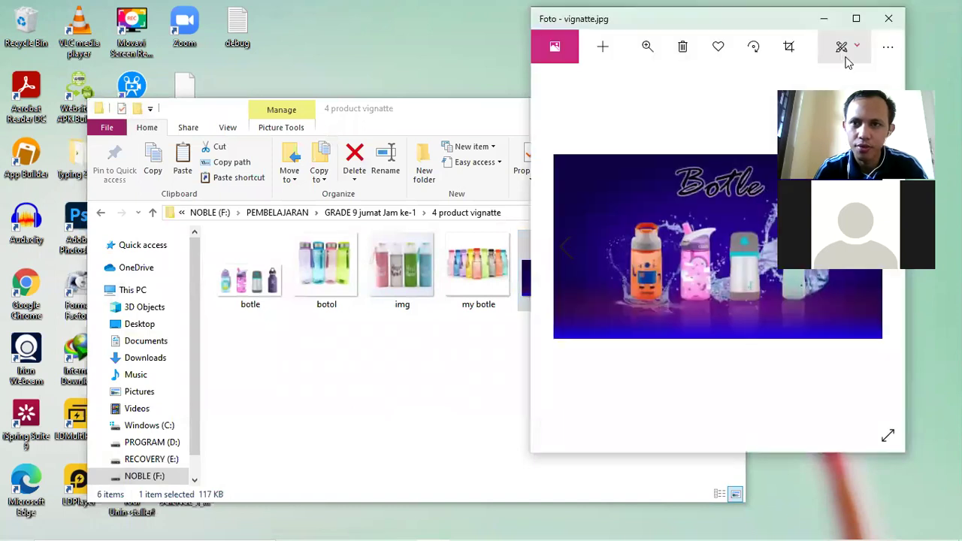
# Step: View the finished bottle poster full screen in Photos, then close the viewer
pyautogui.click(860, 21)
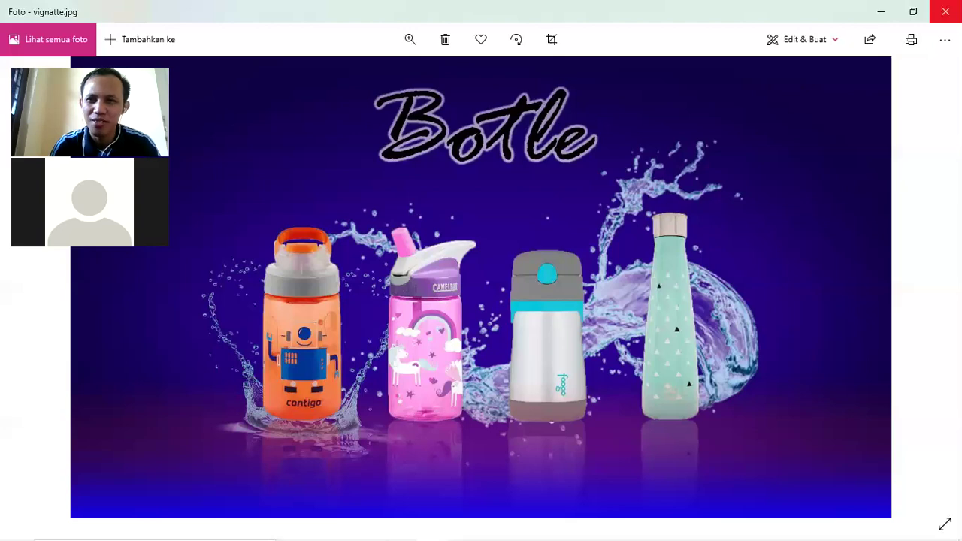
pyautogui.click(946, 11)
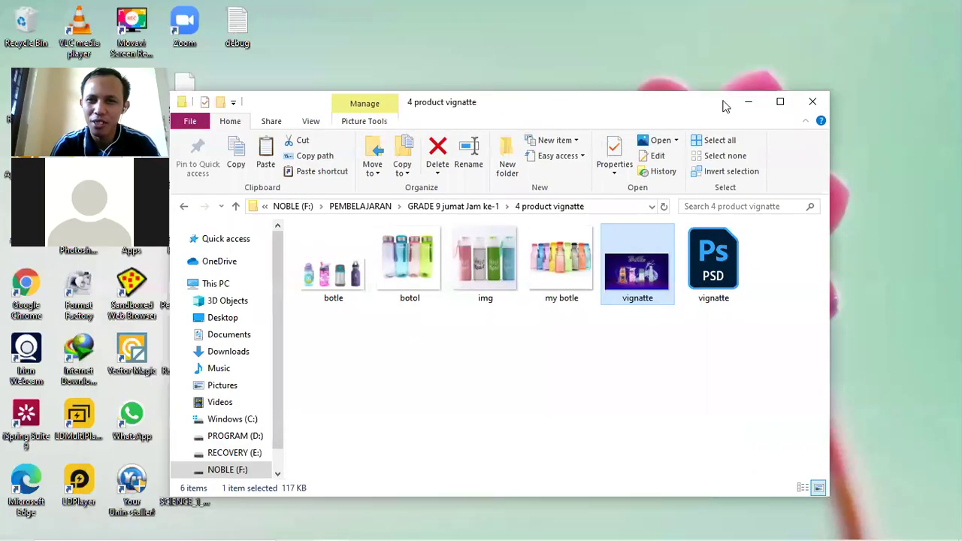
# Step: Minimize the folder window and launch Adobe Photoshop 2020 from taskbar search
pyautogui.click(768, 103)
pyautogui.click(65, 527)
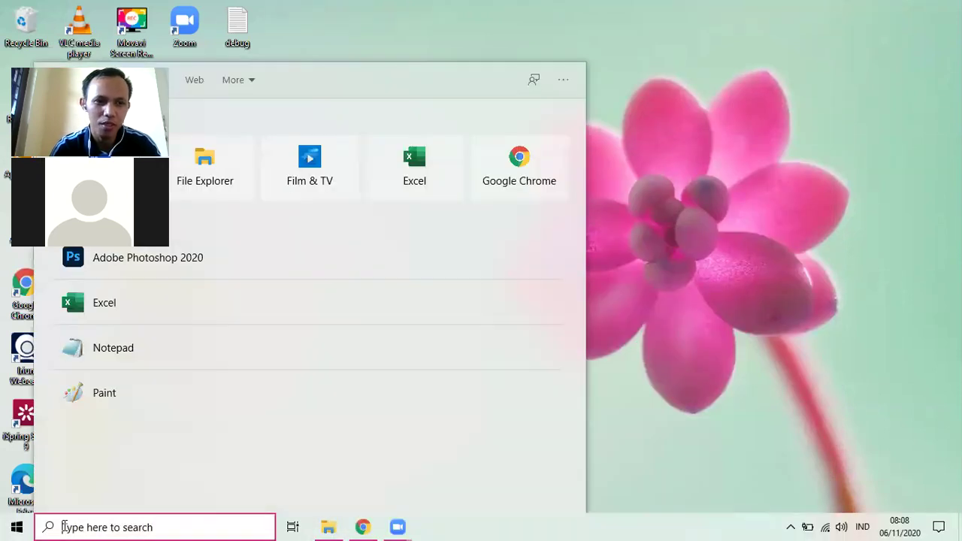
pyautogui.click(203, 260)
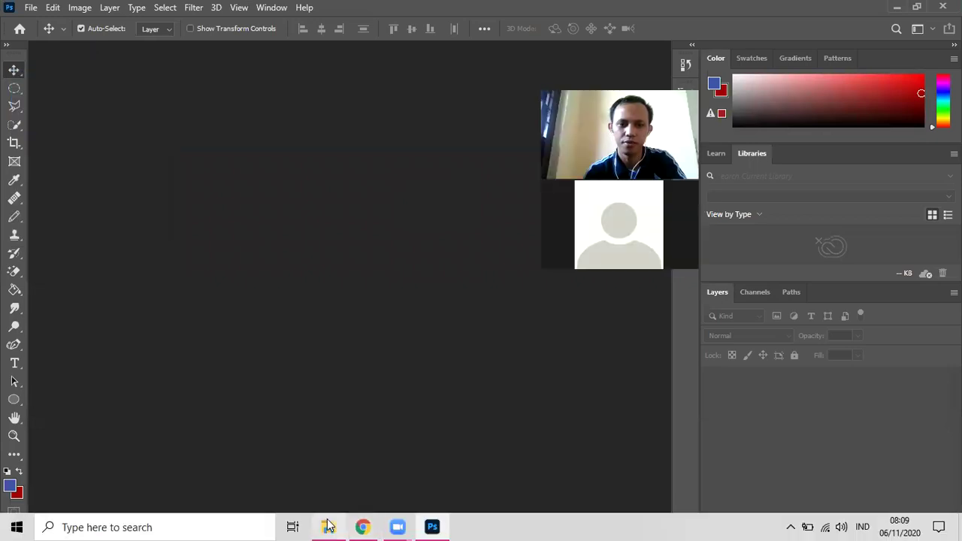
# Step: Drag the botle GIF from the 4 product vignatte folder into Photoshop
pyautogui.click(328, 527)
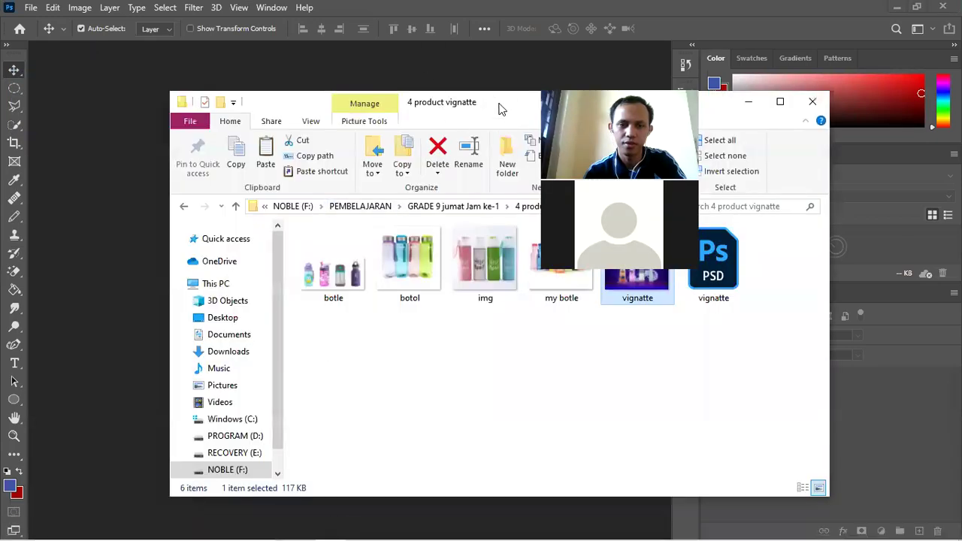
pyautogui.moveTo(499, 109); pyautogui.dragTo(352, 108)
pyautogui.click(201, 280)
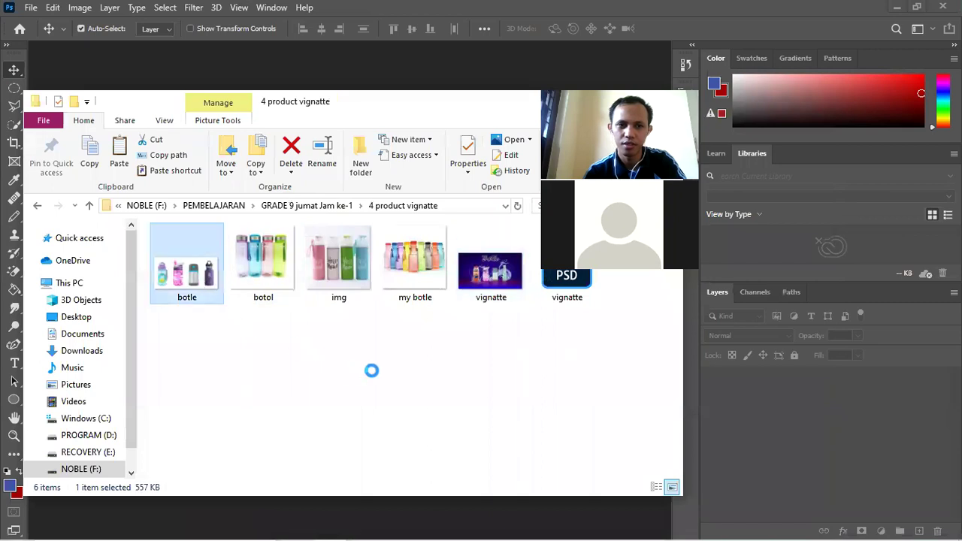
pyautogui.moveTo(191, 288)
pyautogui.mouseDown()
pyautogui.moveTo(214, 286)
pyautogui.moveTo(808, 446)
pyautogui.mouseUp()
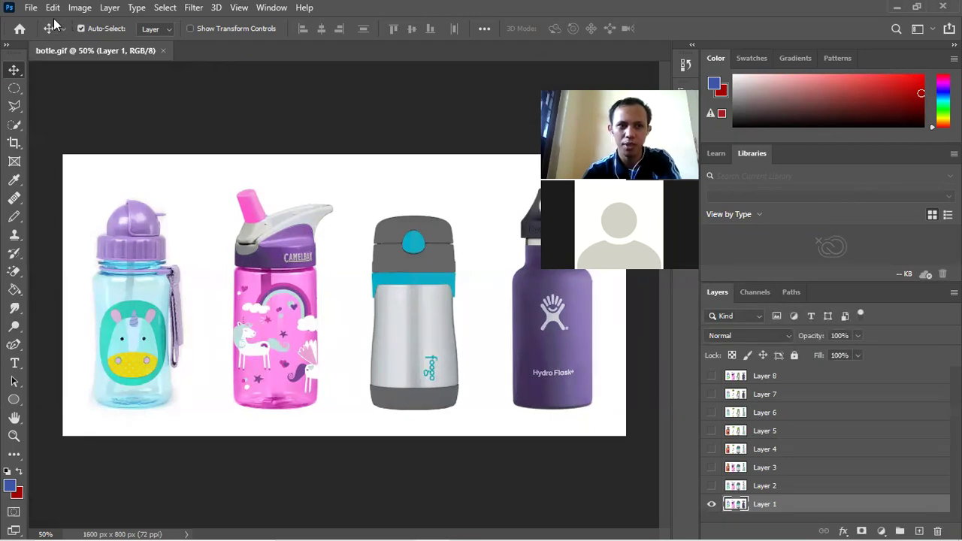
# Step: Create a new document from the 1080 x 1920 px recent preset
pyautogui.click(31, 8)
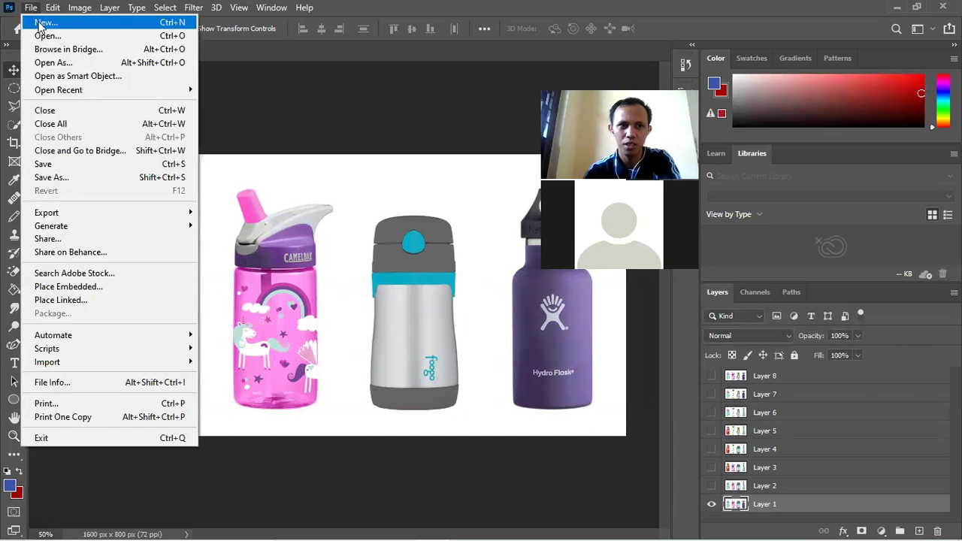
pyautogui.click(51, 25)
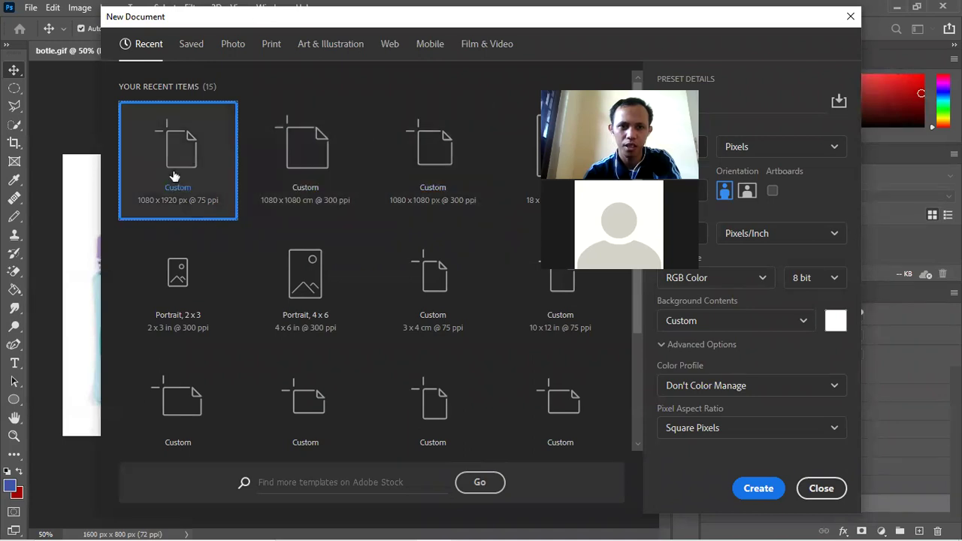
pyautogui.press('Return')
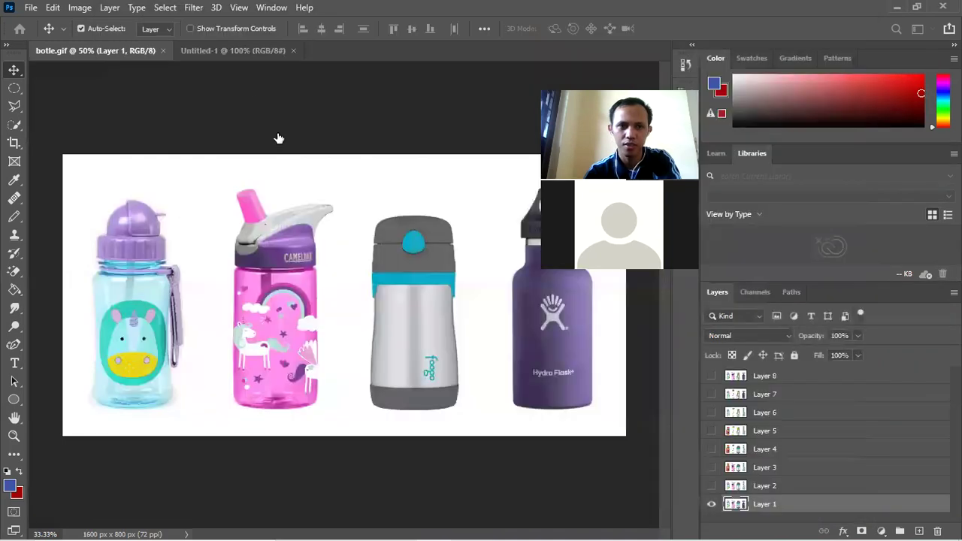
# Step: Rotate the new canvas 90° counter-clockwise to 1920 x 1080, then return to bottle.gif
pyautogui.click(79, 9)
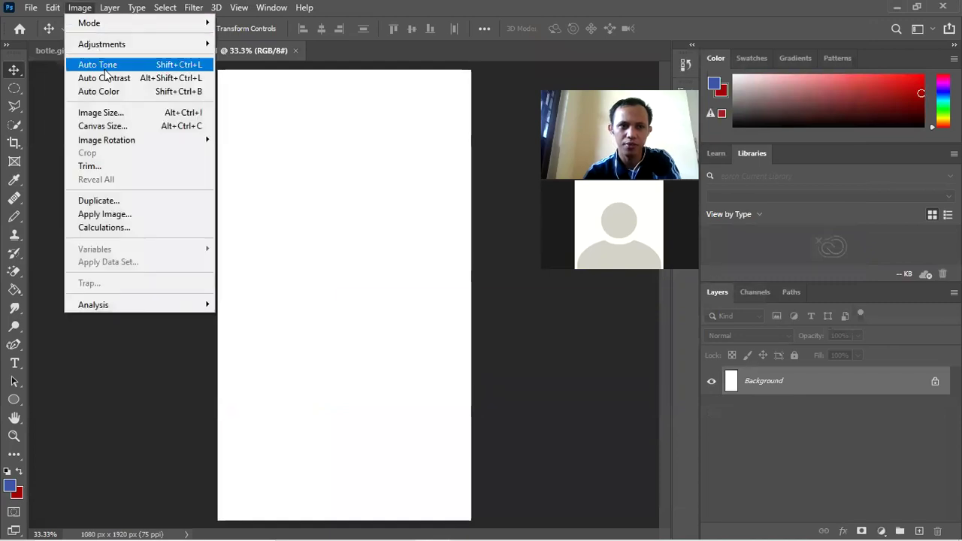
pyautogui.moveTo(106, 139)
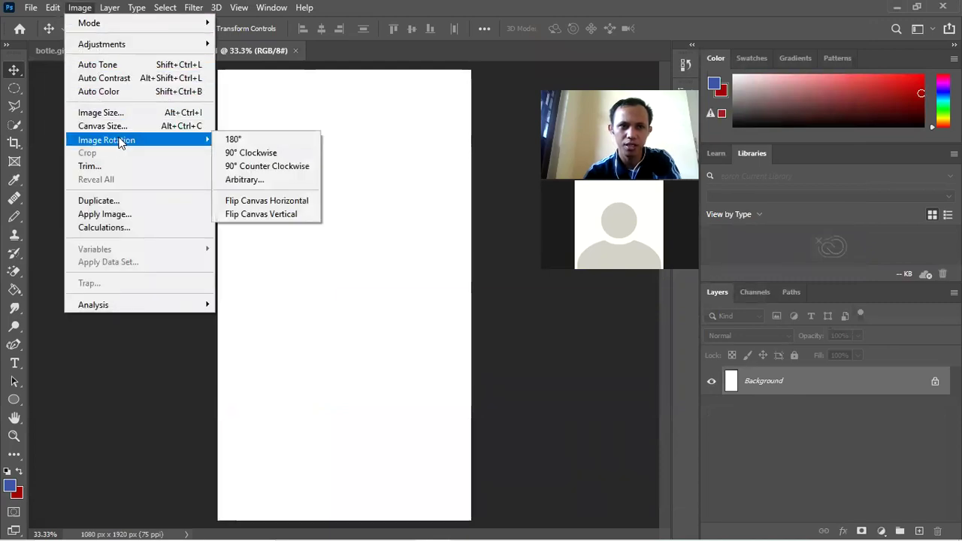
pyautogui.click(250, 165)
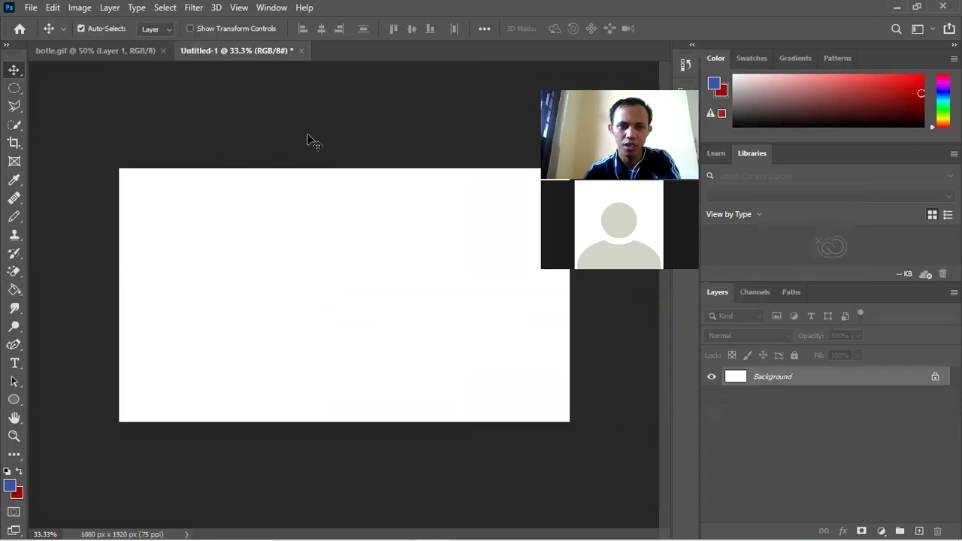
pyautogui.click(138, 56)
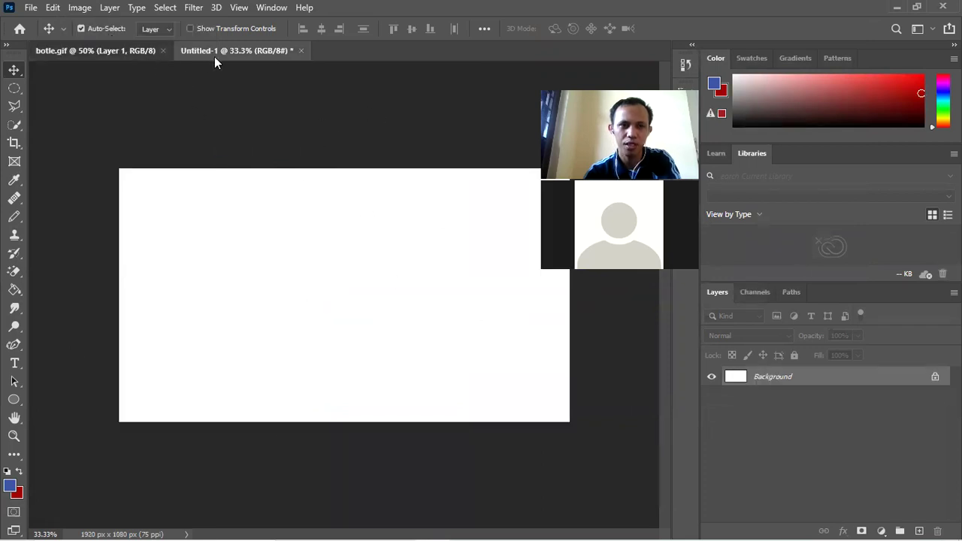
pyautogui.click(224, 55)
pyautogui.click(110, 52)
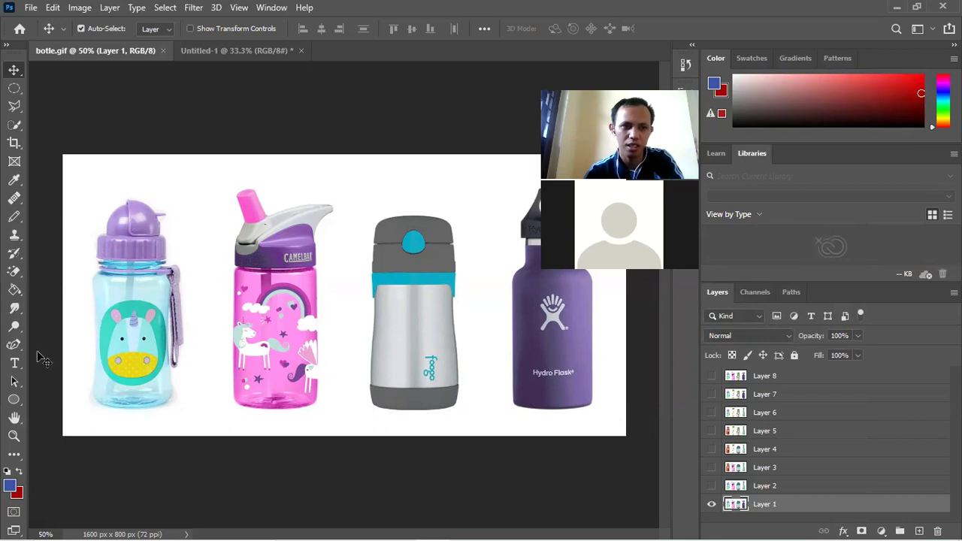
pyautogui.click(15, 275)
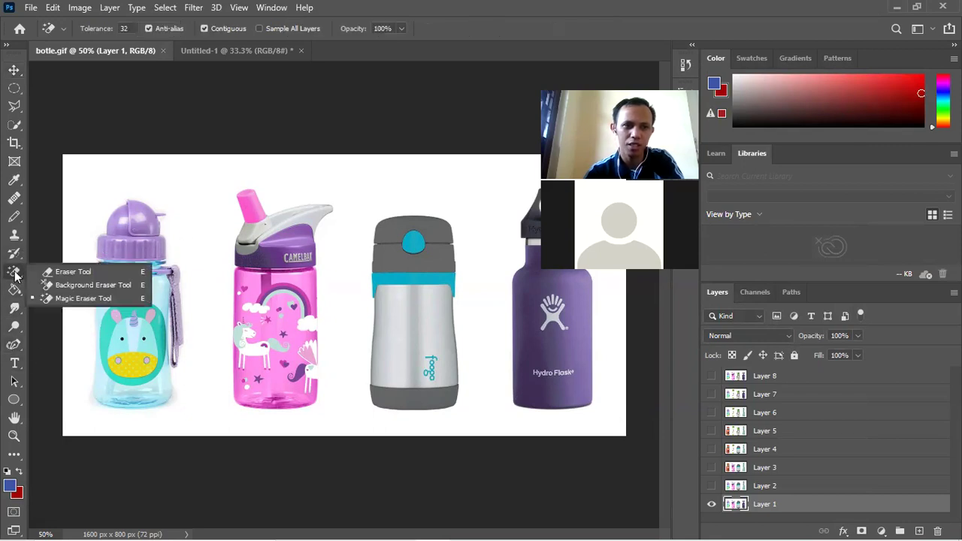
pyautogui.click(79, 298)
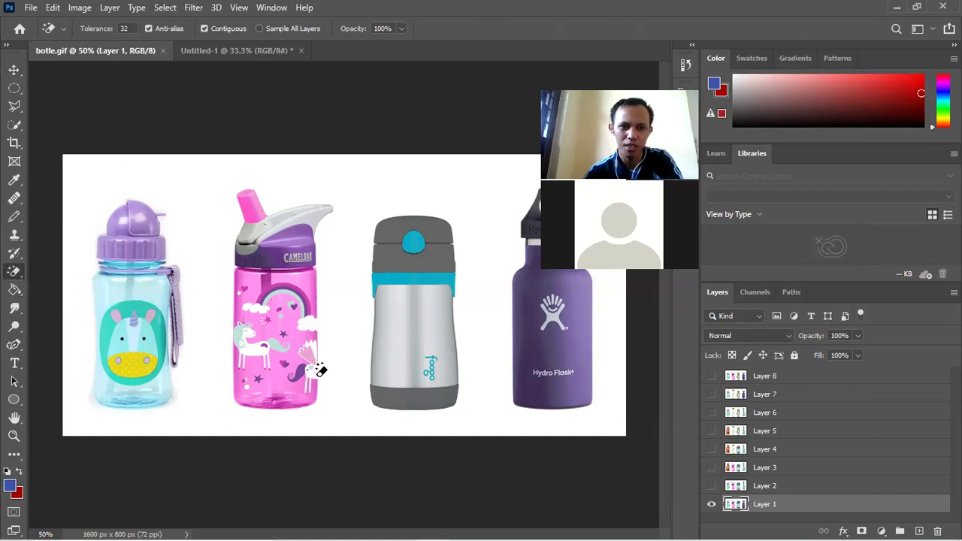
pyautogui.click(348, 200)
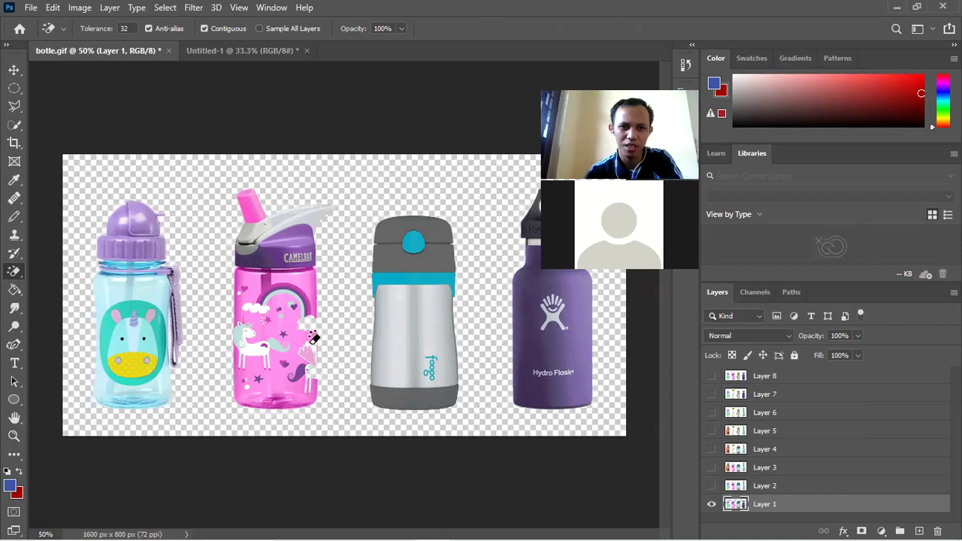
pyautogui.scroll(5, 314, 336)
pyautogui.scroll(4, 330, 295)
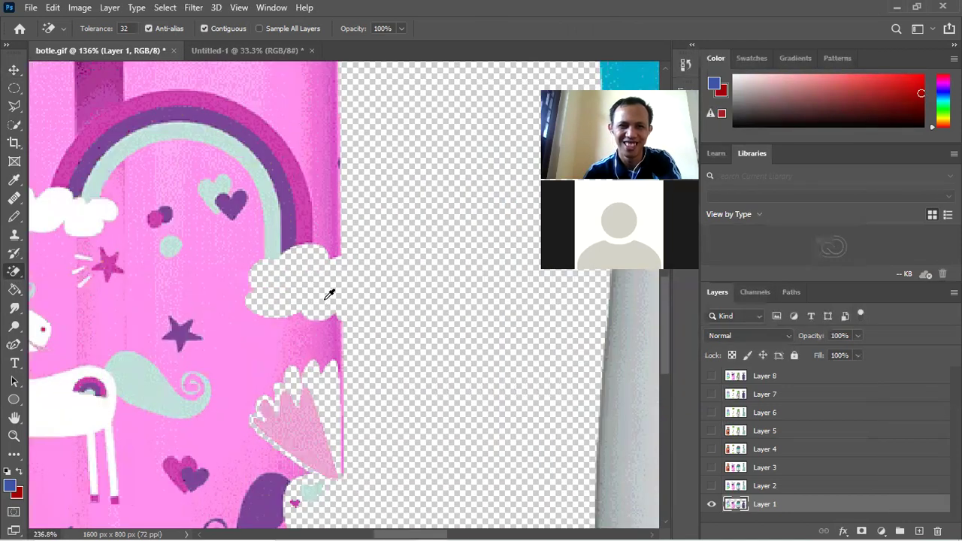
pyautogui.scroll(-3, 335, 288)
pyautogui.scroll(-5, 334, 286)
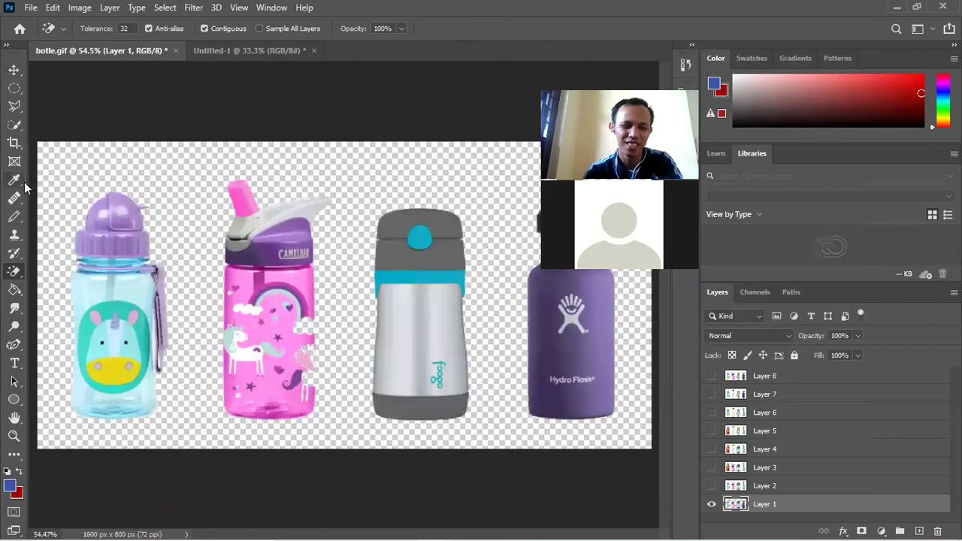
pyautogui.click(15, 76)
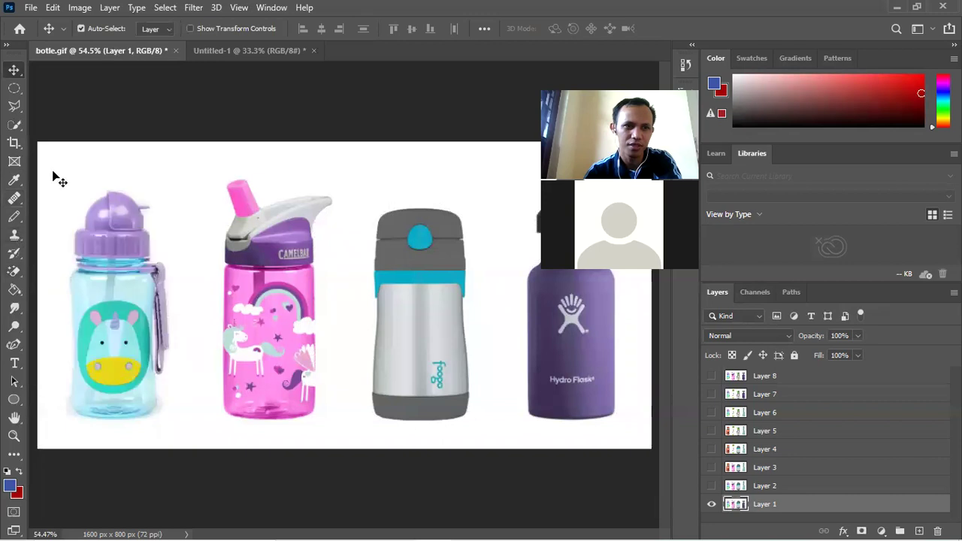
# Step: Try the quick selection tool, then return to the Move tool with Layer 8 active
pyautogui.click(12, 127)
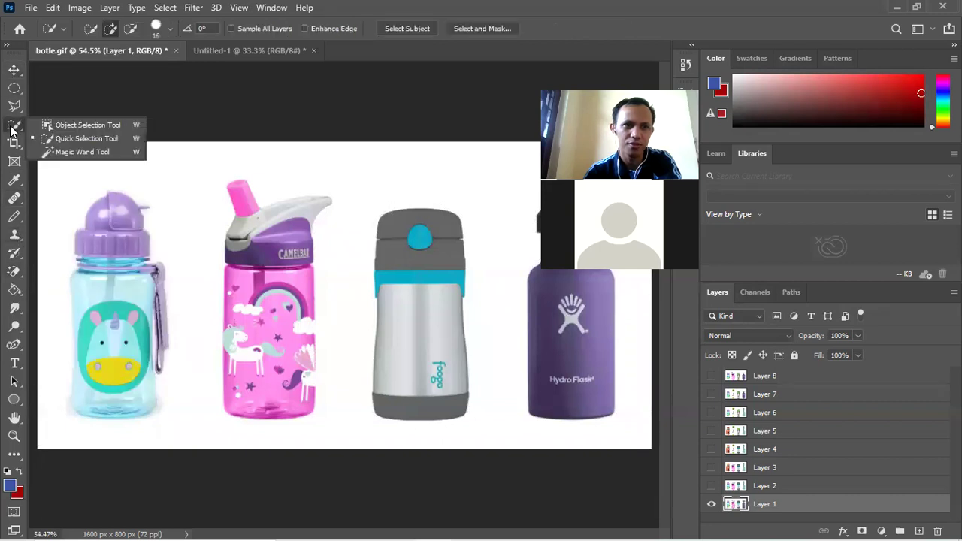
pyautogui.click(78, 139)
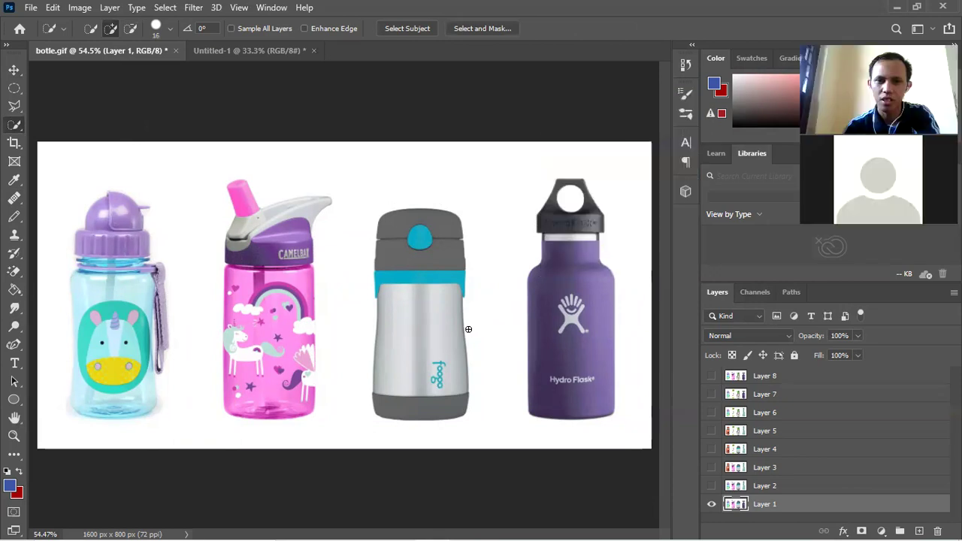
pyautogui.press('v')
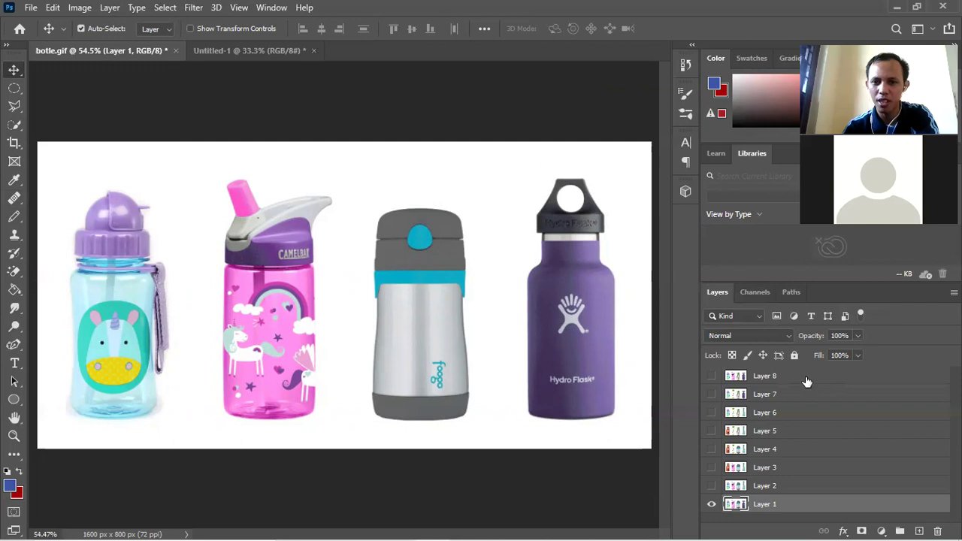
pyautogui.click(806, 376)
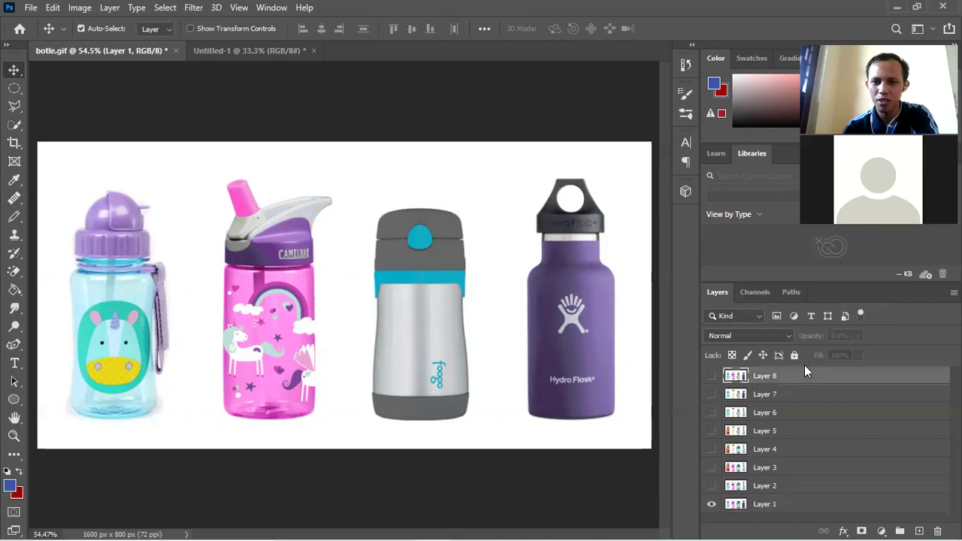
# Step: Preview Layers 2–7 one at a time, ending with only Layer 8 visible
pyautogui.click(711, 505)
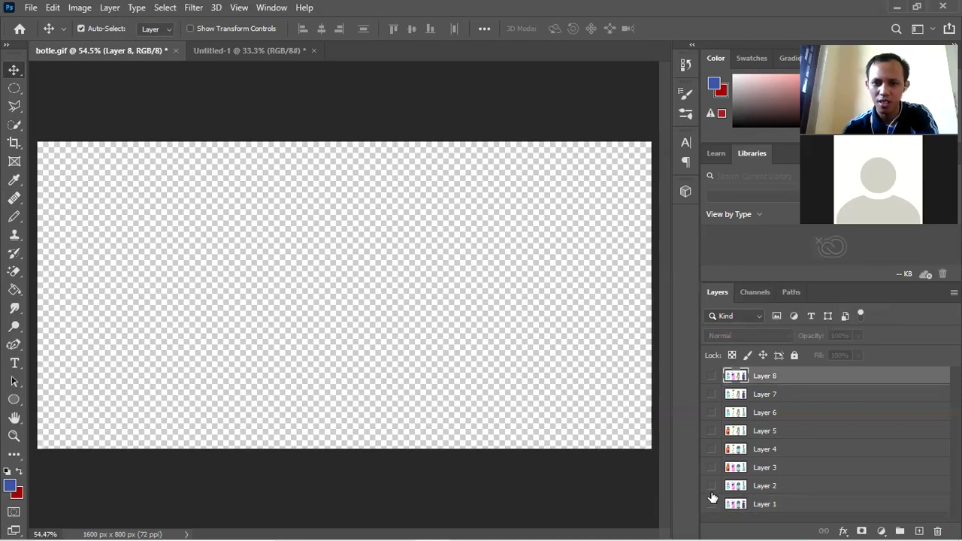
pyautogui.click(712, 487)
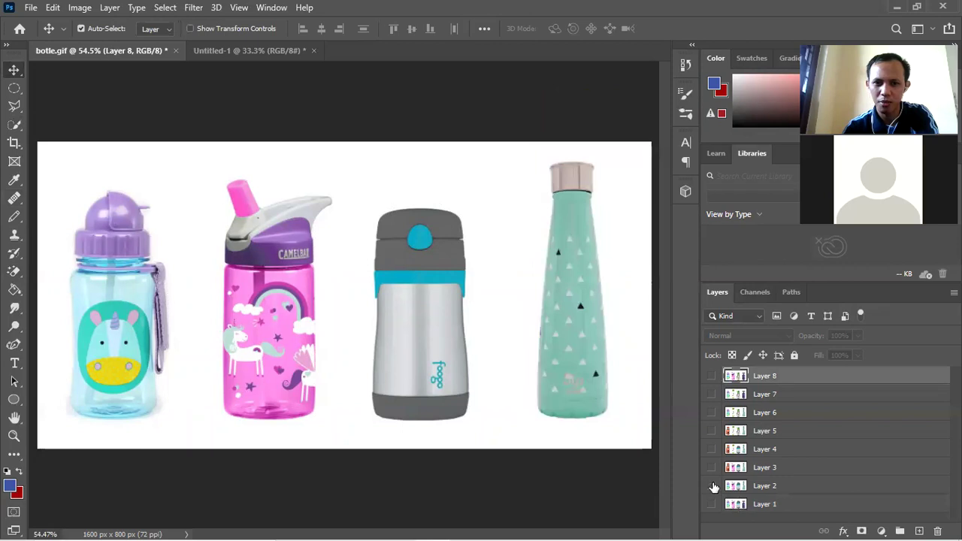
pyautogui.click(713, 486)
pyautogui.click(712, 468)
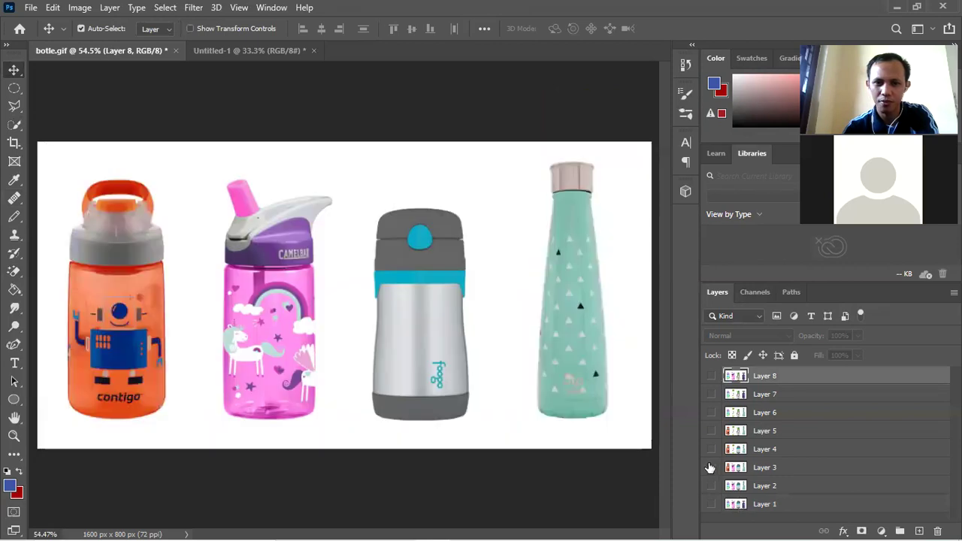
pyautogui.click(711, 468)
pyautogui.click(712, 450)
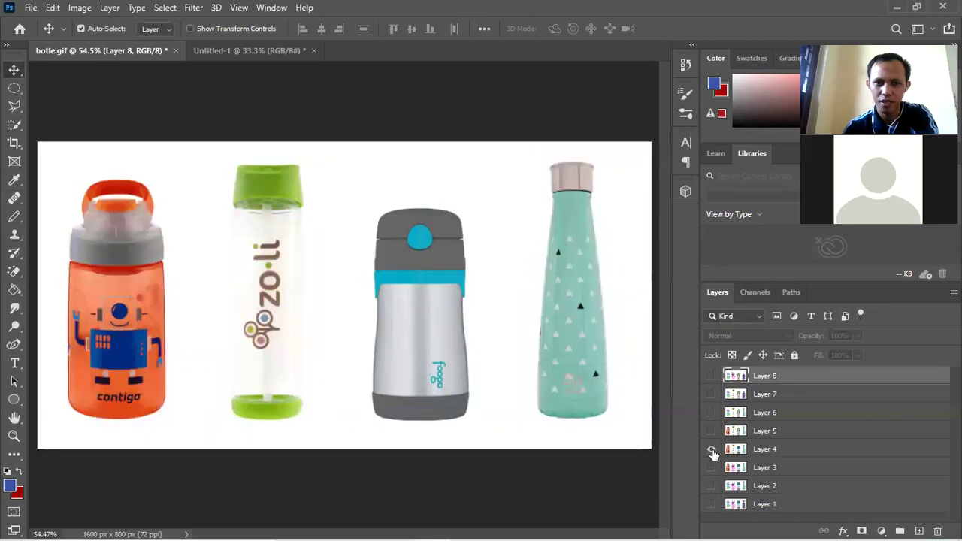
pyautogui.click(712, 450)
pyautogui.click(712, 431)
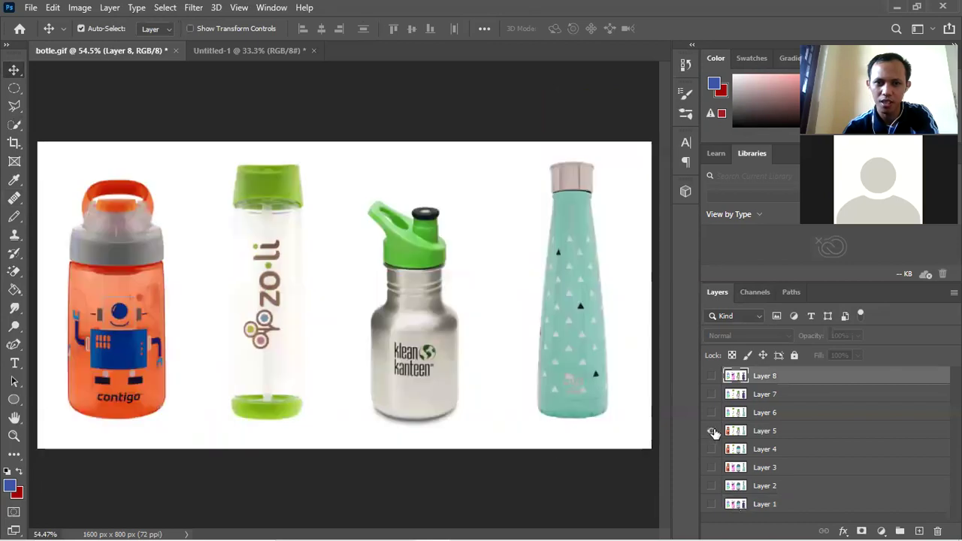
pyautogui.click(712, 431)
pyautogui.click(711, 412)
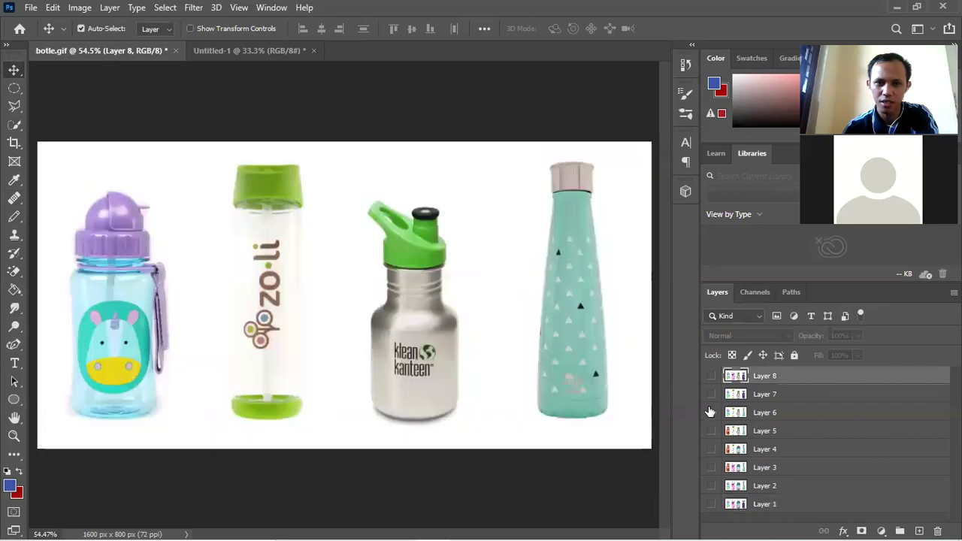
pyautogui.click(711, 412)
pyautogui.click(711, 395)
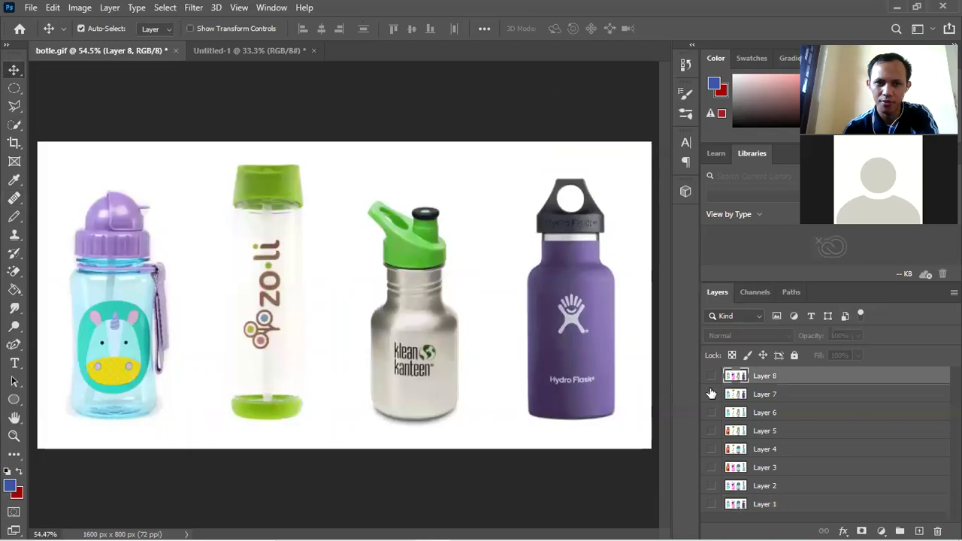
pyautogui.click(711, 395)
pyautogui.click(711, 376)
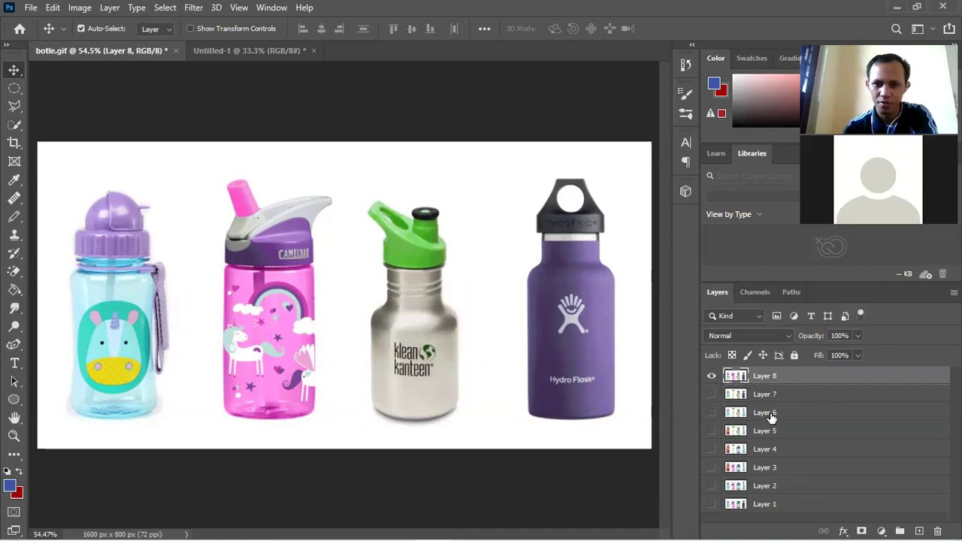
# Step: Delete Layers 1–7, leaving Layer 8 as the only, active layer
pyautogui.click(815, 510)
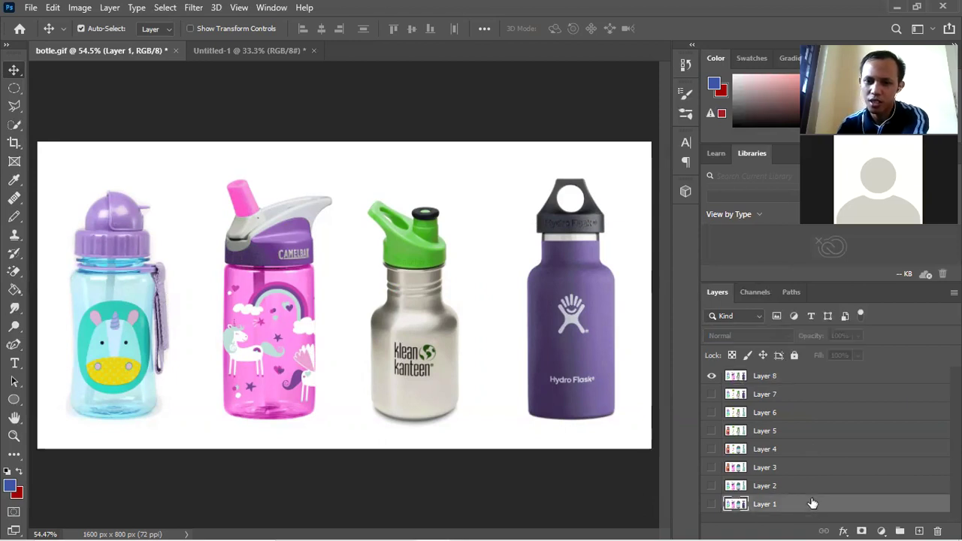
pyautogui.press('Delete')
pyautogui.press('Delete')
pyautogui.press('Delete')
pyautogui.press('Delete')
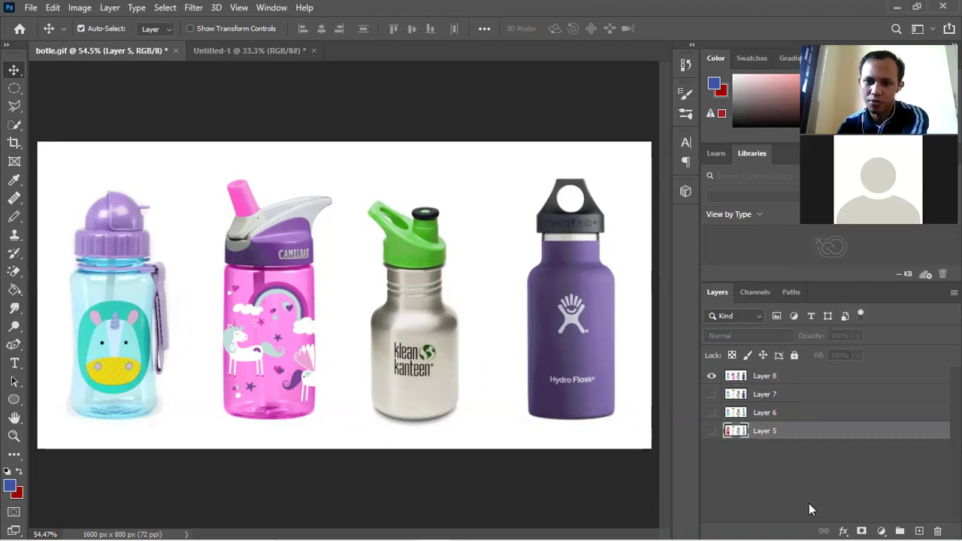
pyautogui.press('Delete')
pyautogui.press('Delete')
pyautogui.press('Delete')
pyautogui.click(788, 442)
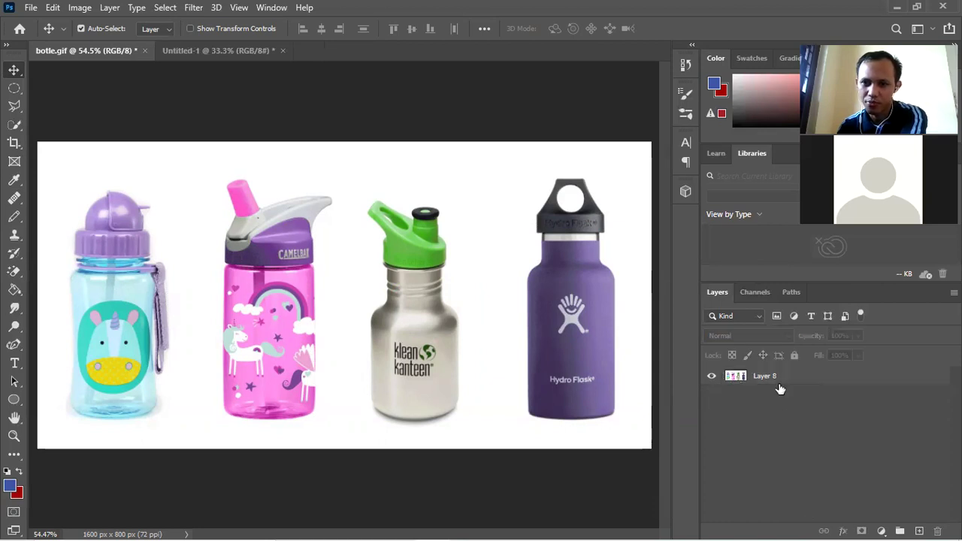
pyautogui.click(780, 377)
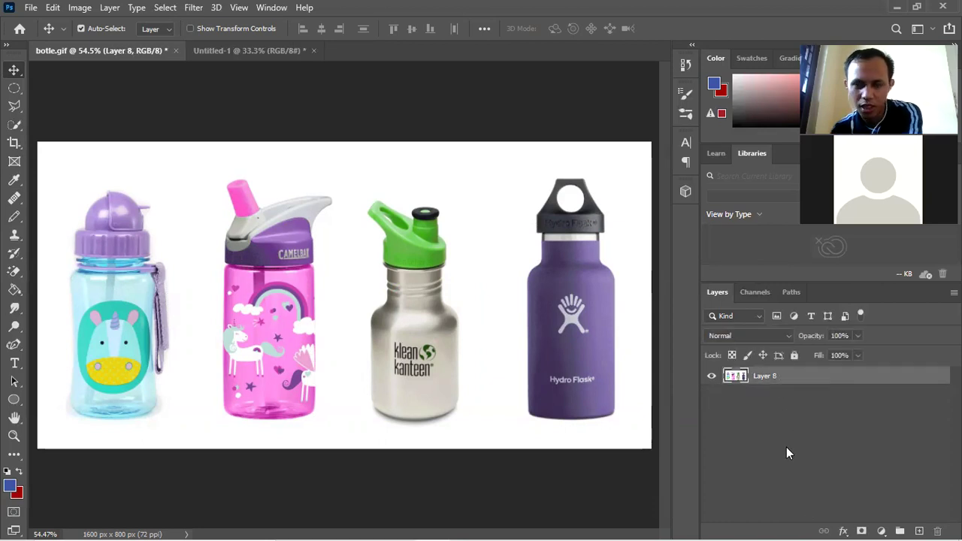
pyautogui.click(788, 449)
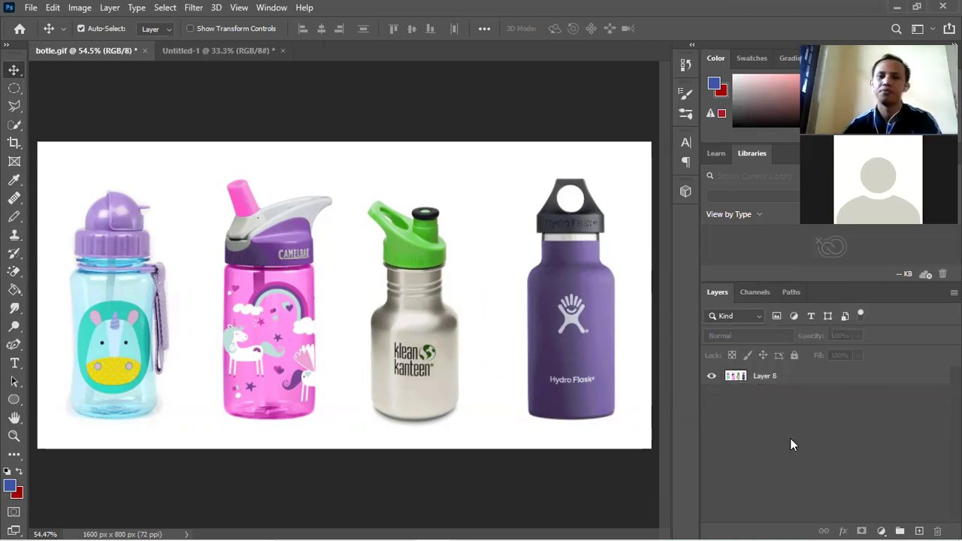
pyautogui.click(800, 380)
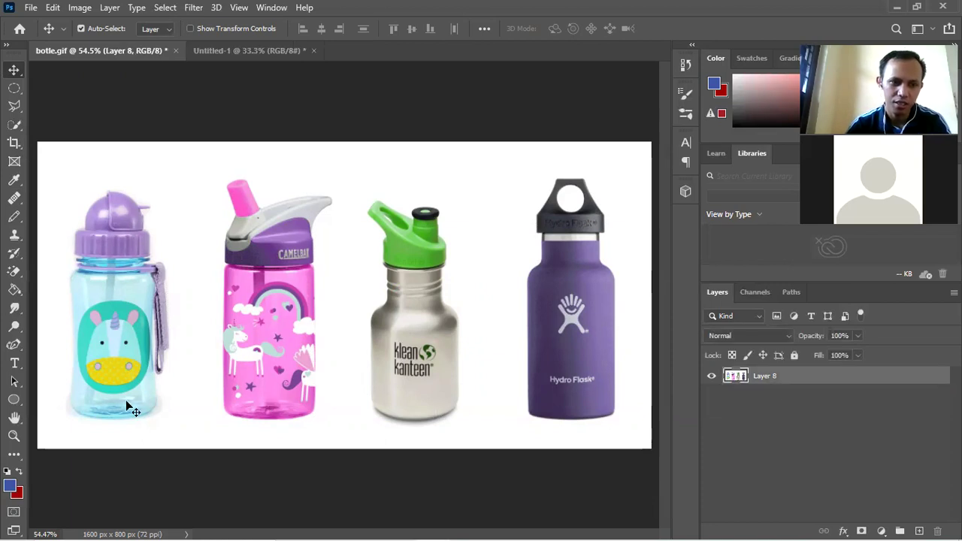
# Step: Choose the Quick Selection Tool from the toolbar flyout
pyautogui.scroll(3, 122, 349)
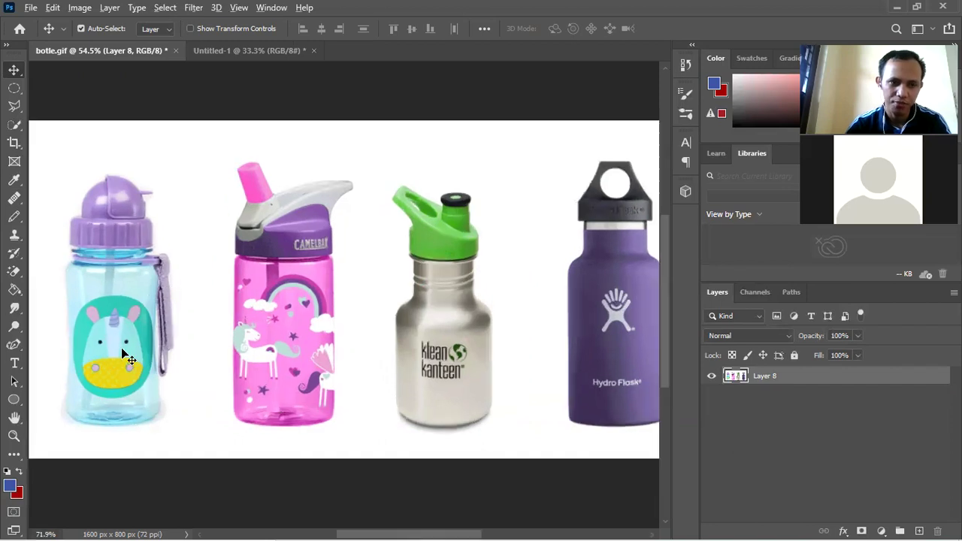
pyautogui.scroll(-2, 122, 349)
pyautogui.scroll(-2, 128, 355)
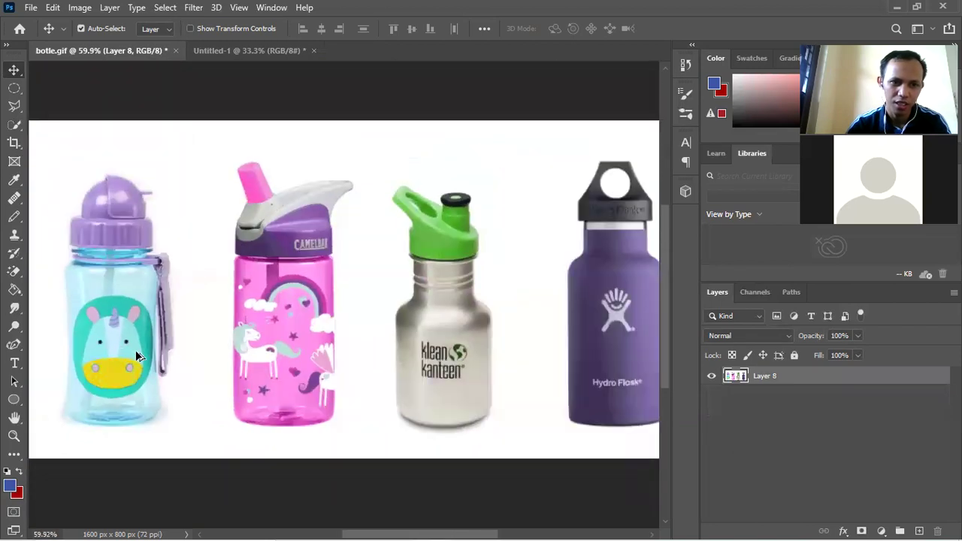
pyautogui.scroll(-1, 199, 370)
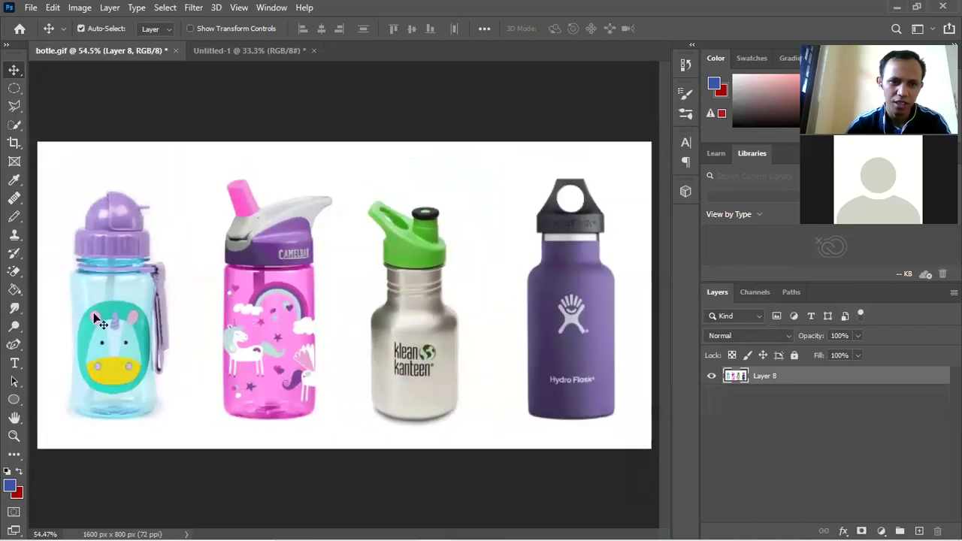
pyautogui.click(15, 128)
pyautogui.click(83, 139)
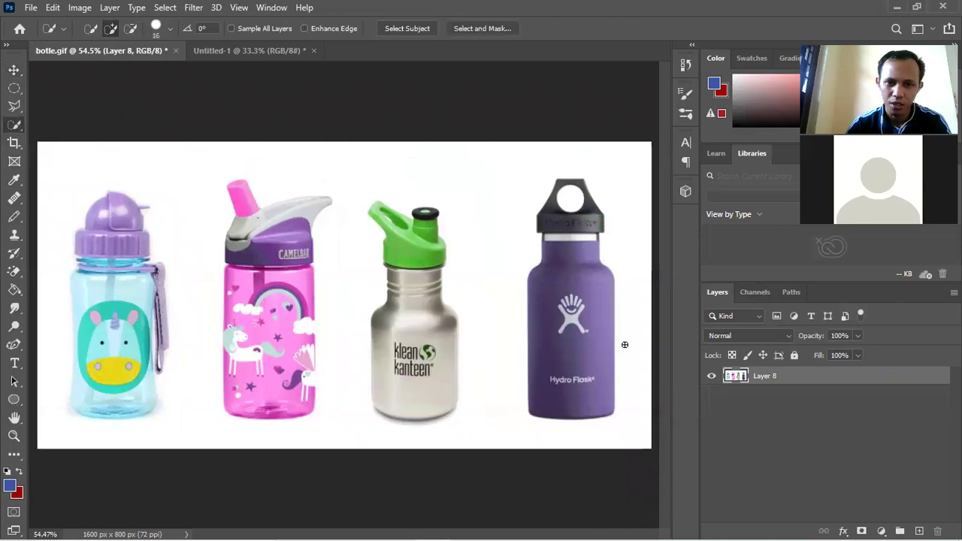
# Step: Quick-select the purple Hydro Flask with its black cap and the Klean Kanteen
pyautogui.scroll(3, 577, 351)
pyautogui.moveTo(584, 429); pyautogui.dragTo(550, 389)
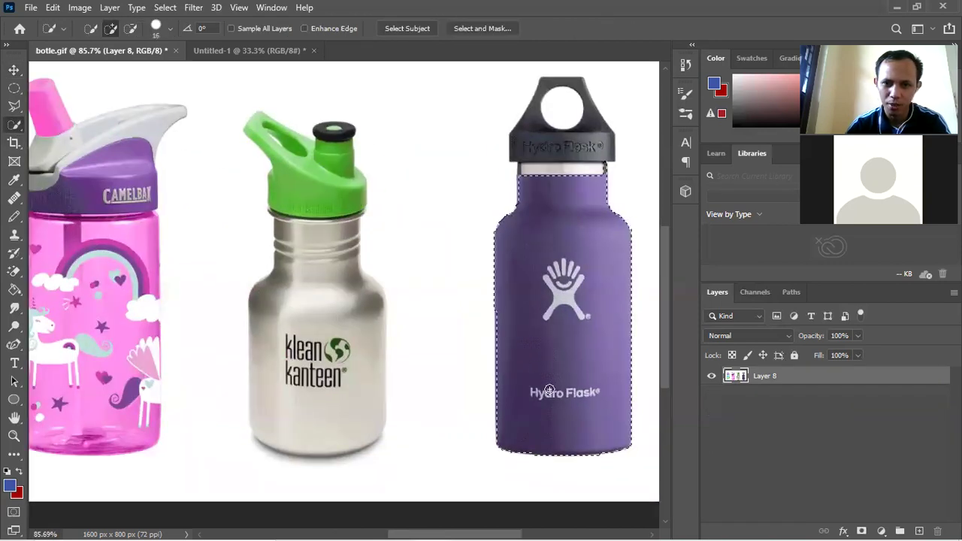
pyautogui.moveTo(528, 220); pyautogui.dragTo(535, 147)
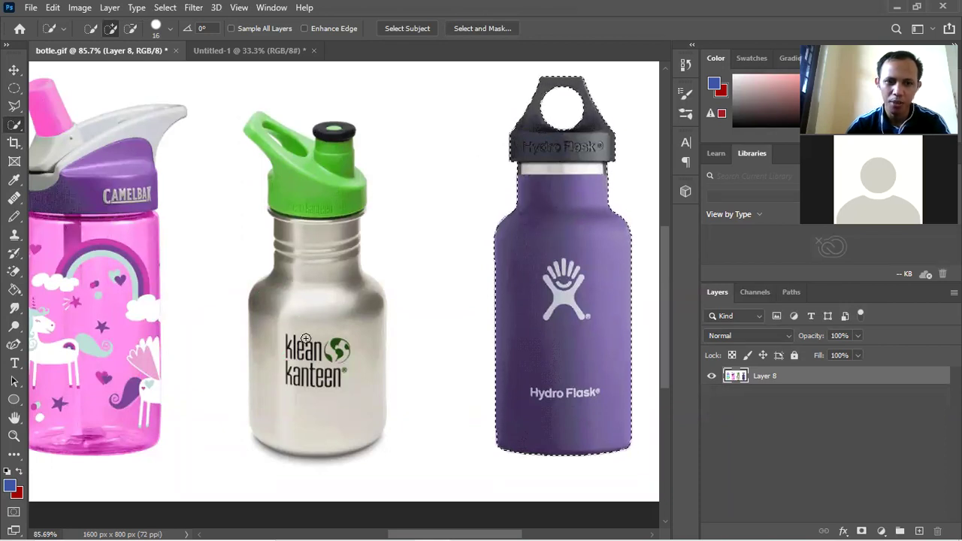
pyautogui.moveTo(337, 438)
pyautogui.mouseDown()
pyautogui.moveTo(318, 282)
pyautogui.moveTo(322, 190)
pyautogui.mouseUp()
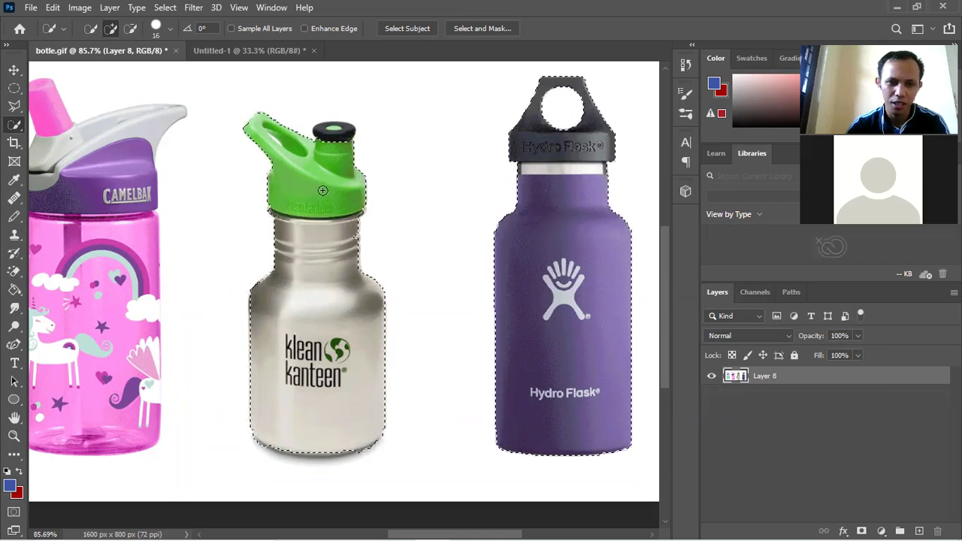
pyautogui.click(327, 155)
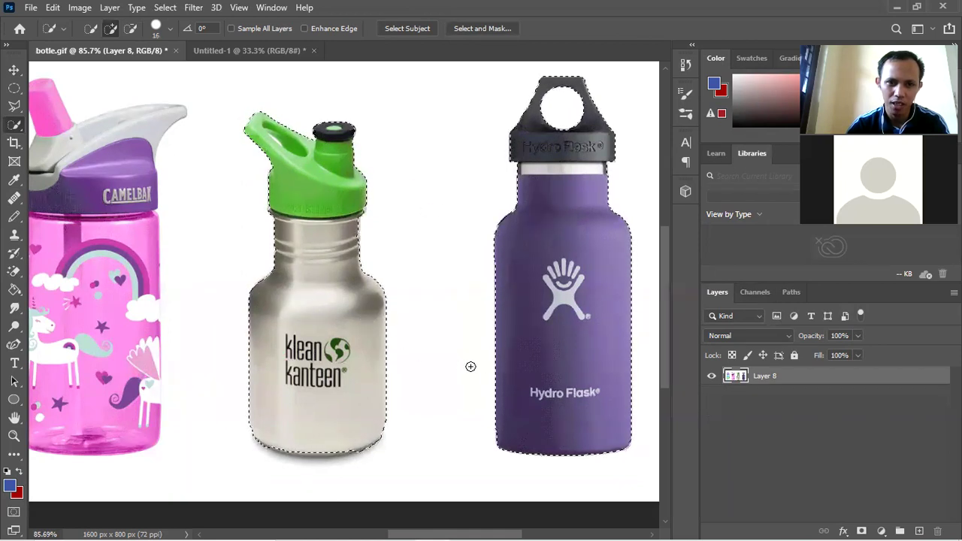
# Step: Add the pink Camelbak bottle to the selection
pyautogui.scroll(-1, 508, 366)
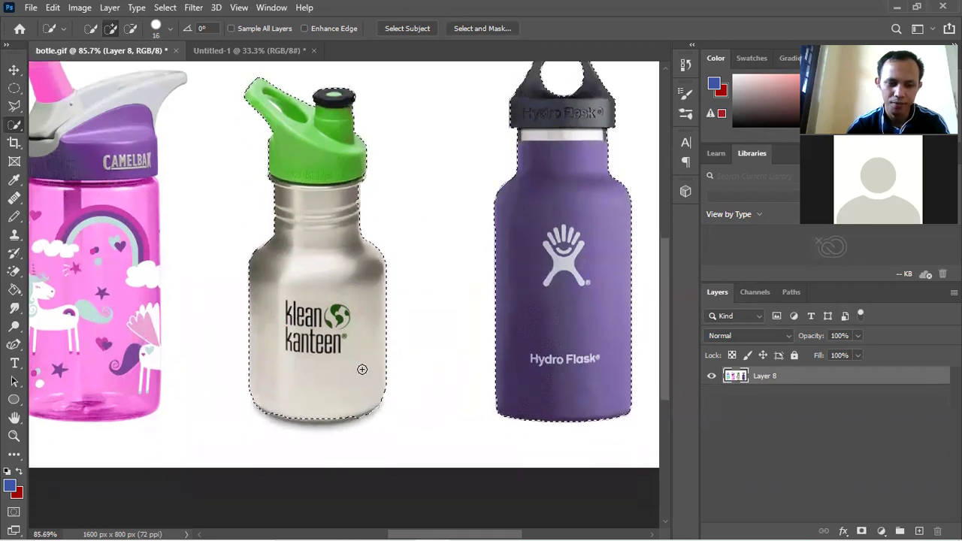
pyautogui.scroll(-1, 363, 369)
pyautogui.scroll(-1, 301, 372)
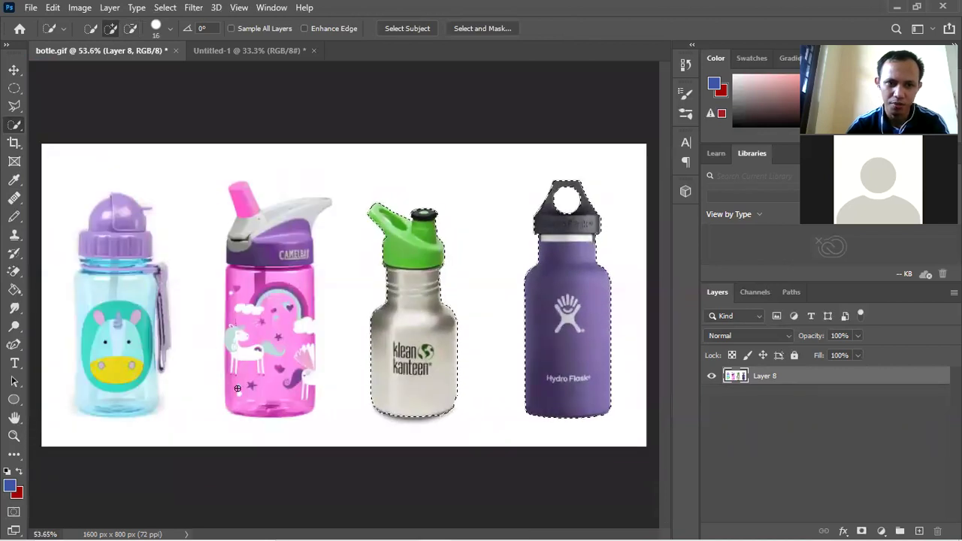
pyautogui.scroll(2, 262, 425)
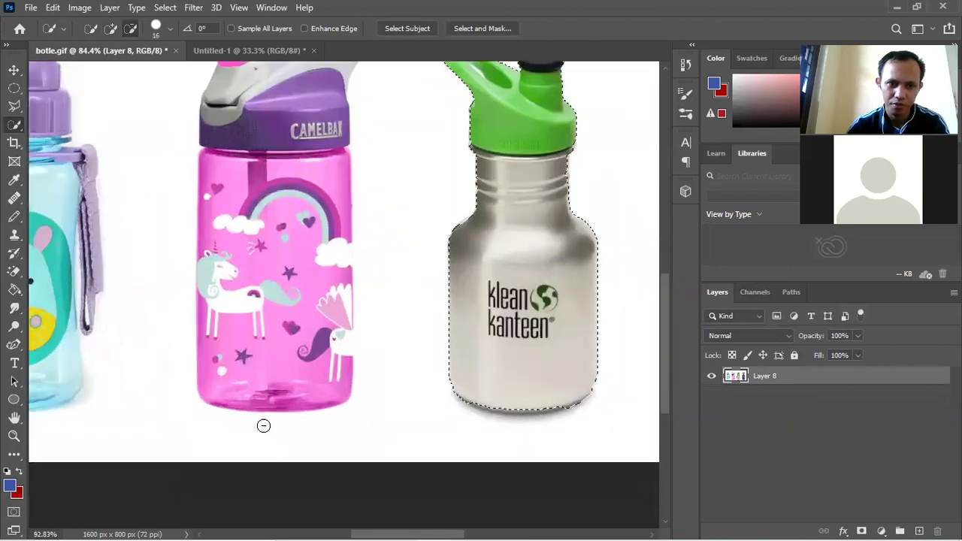
pyautogui.scroll(2, 262, 425)
pyautogui.scroll(-1, 301, 369)
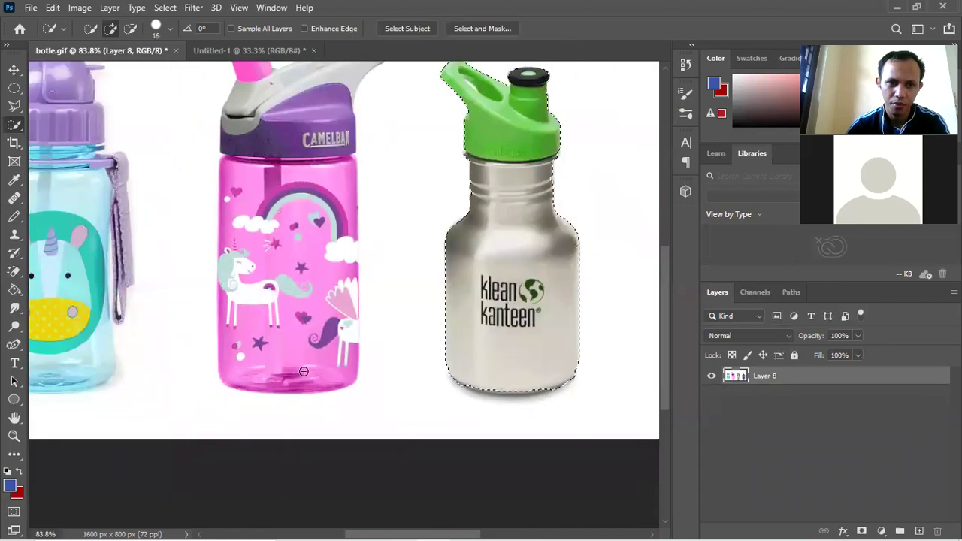
pyautogui.scroll(-1, 304, 370)
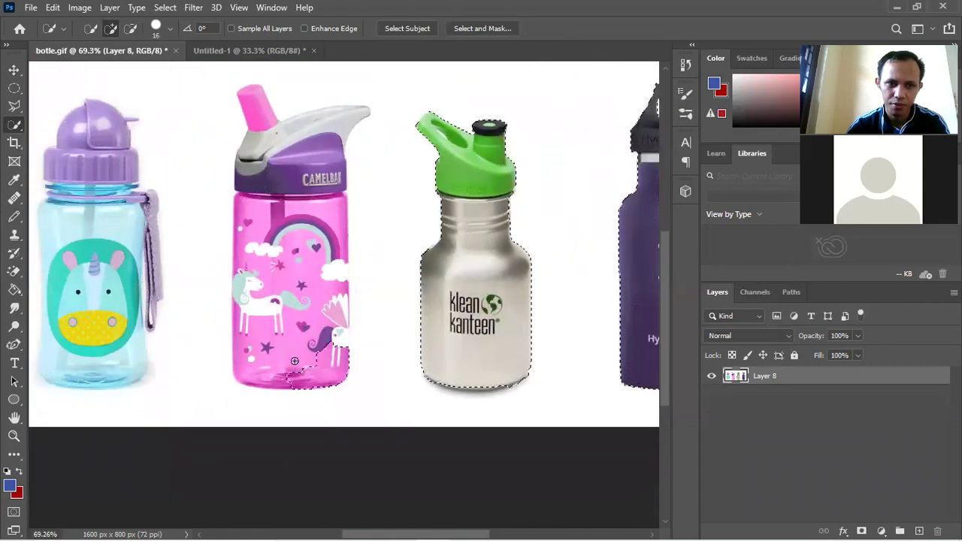
pyautogui.moveTo(290, 225)
pyautogui.mouseDown()
pyautogui.moveTo(274, 133)
pyautogui.moveTo(256, 101)
pyautogui.mouseUp()
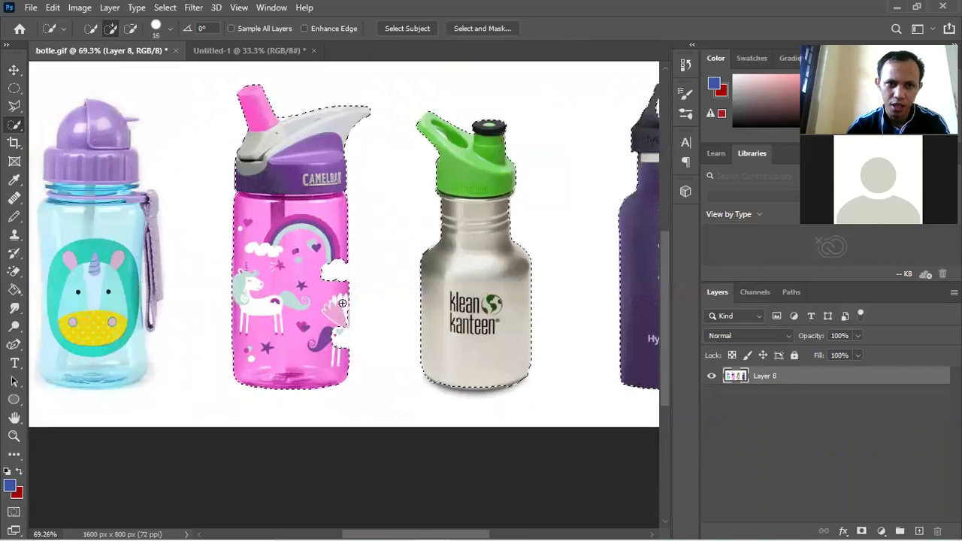
# Step: Trim the stray white cloud and pegasus overhang from the pink bottle's selection
pyautogui.scroll(1, 338, 289)
pyautogui.scroll(1, 339, 290)
pyautogui.scroll(3, 338, 279)
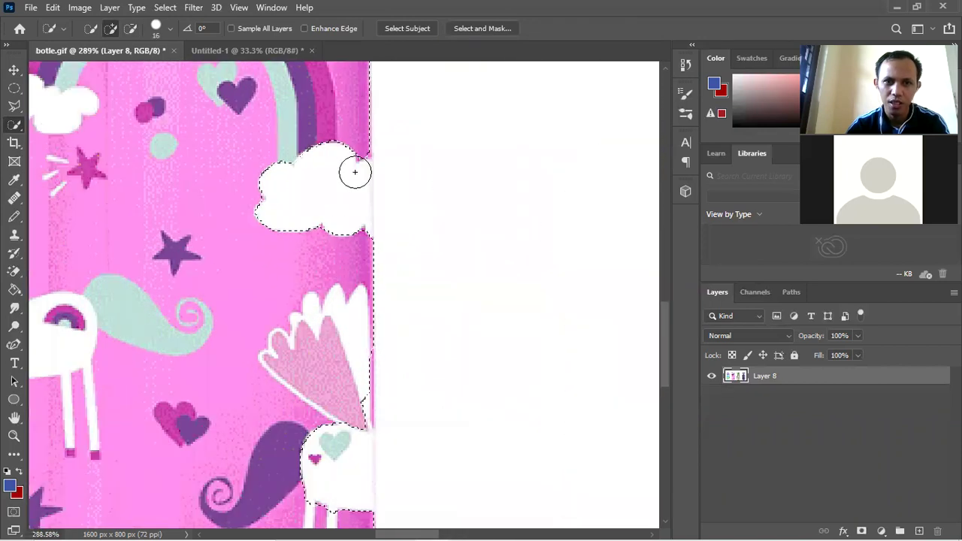
pyautogui.keyDown('alt'); pyautogui.click(286, 238); pyautogui.keyUp('alt')
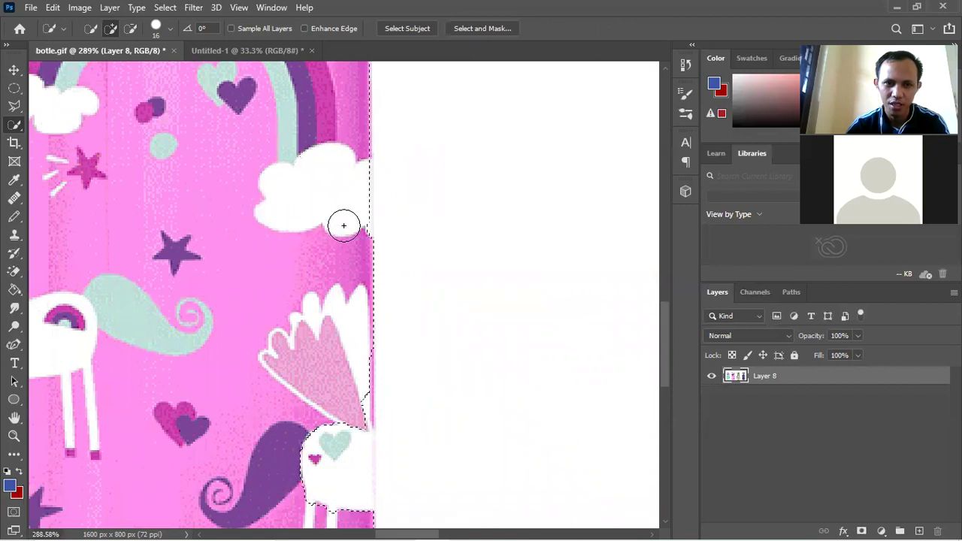
pyautogui.scroll(-3, 321, 376)
pyautogui.moveTo(322, 408); pyautogui.dragTo(354, 399)
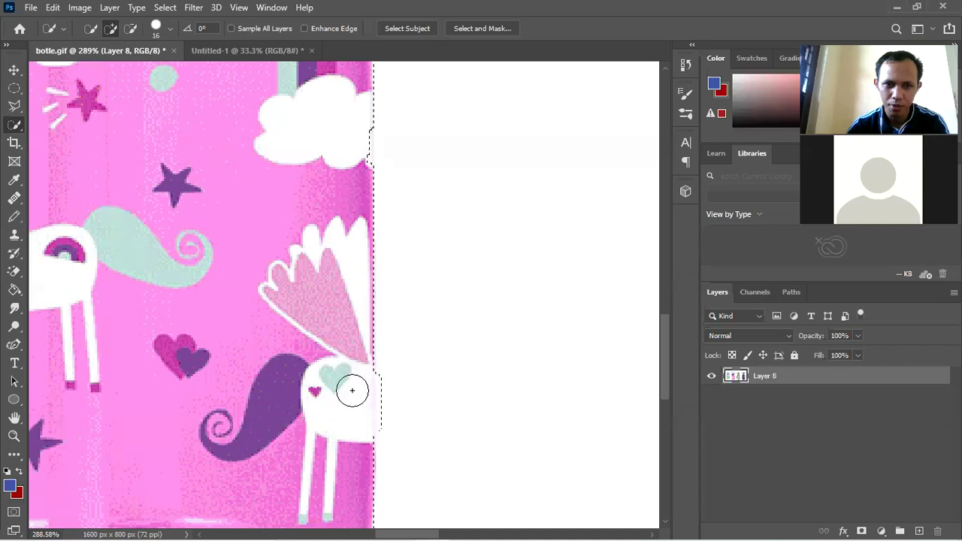
# Step: Add the unicorn bottle's lower body to the selection
pyautogui.keyDown('alt'); pyautogui.scroll(-3, 335, 393); pyautogui.keyUp('alt')
pyautogui.keyDown('alt'); pyautogui.scroll(-4, 337, 388); pyautogui.keyUp('alt')
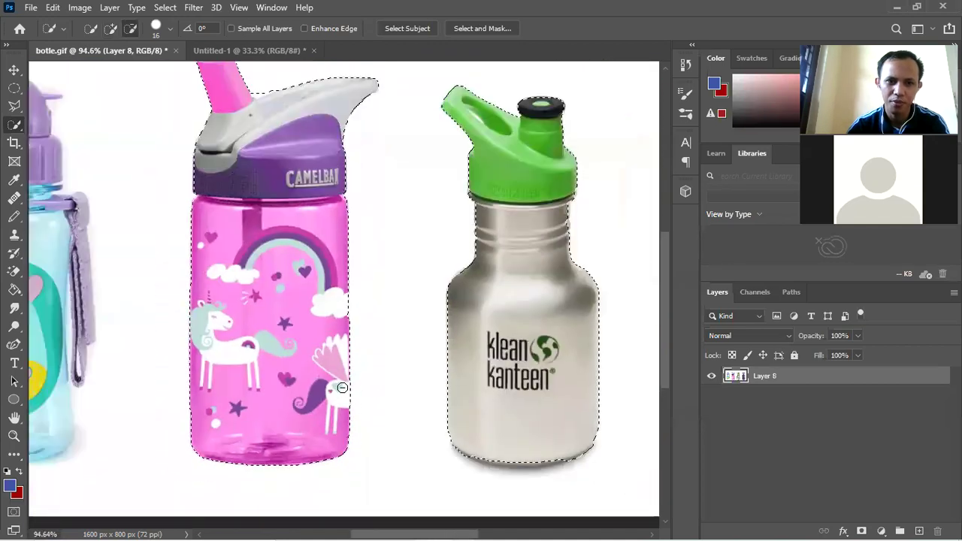
pyautogui.keyDown('alt'); pyautogui.scroll(-1, 337, 389); pyautogui.keyUp('alt')
pyautogui.keyDown('alt'); pyautogui.scroll(-1, 337, 389); pyautogui.keyUp('alt')
pyautogui.keyDown('alt'); pyautogui.scroll(-2, 226, 398); pyautogui.keyUp('alt')
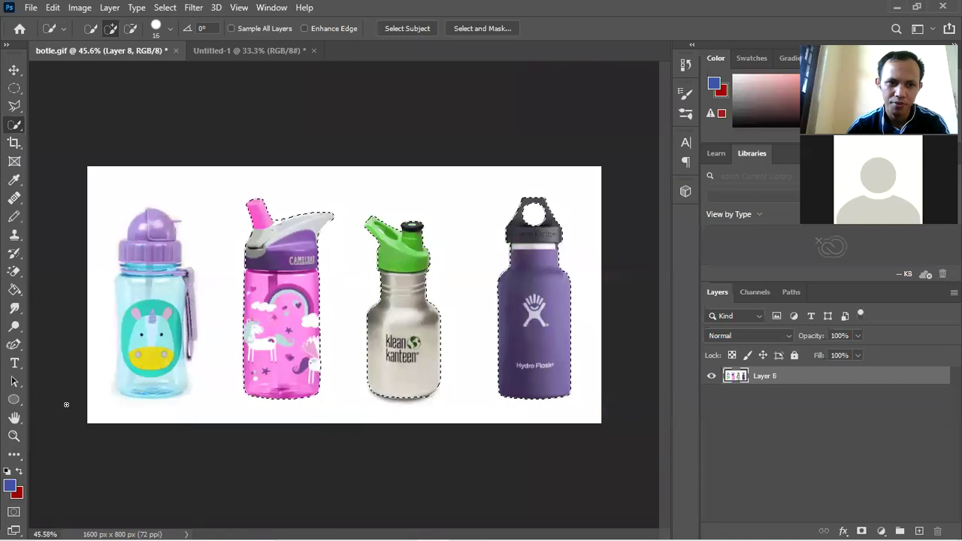
pyautogui.keyDown('alt'); pyautogui.scroll(3, 99, 401); pyautogui.keyUp('alt')
pyautogui.keyDown('alt'); pyautogui.scroll(2, 176, 396); pyautogui.keyUp('alt')
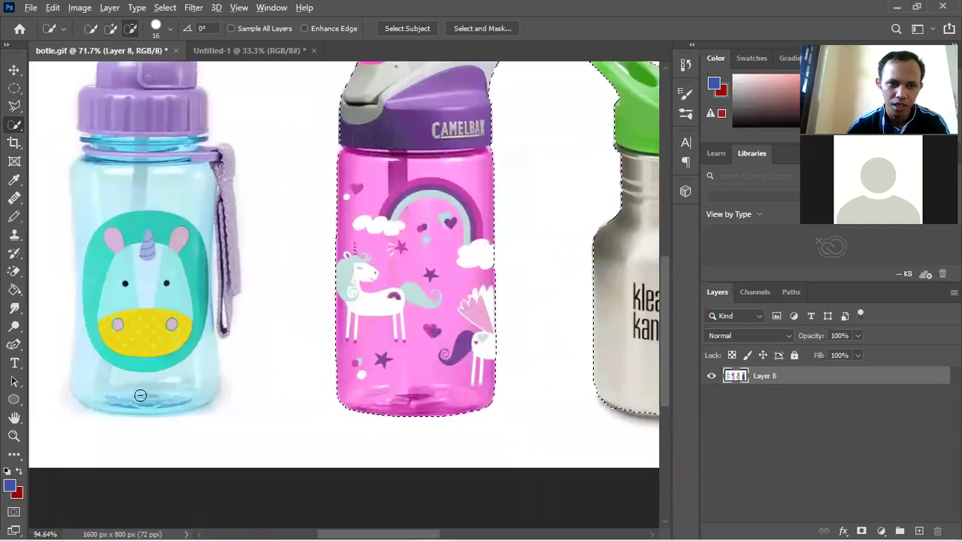
pyautogui.moveTo(201, 391)
pyautogui.mouseDown()
pyautogui.moveTo(136, 339)
pyautogui.moveTo(97, 268)
pyautogui.moveTo(95, 210)
pyautogui.moveTo(82, 181)
pyautogui.moveTo(80, 283)
pyautogui.moveTo(227, 265)
pyautogui.moveTo(206, 135)
pyautogui.moveTo(79, 133)
pyautogui.moveTo(164, 136)
pyautogui.mouseUp()
# Step: Brush over the unicorn bottle's neck ring, purple cap and straw to complete its selection
pyautogui.scroll(2, 177, 176)
pyautogui.scroll(2, 177, 177)
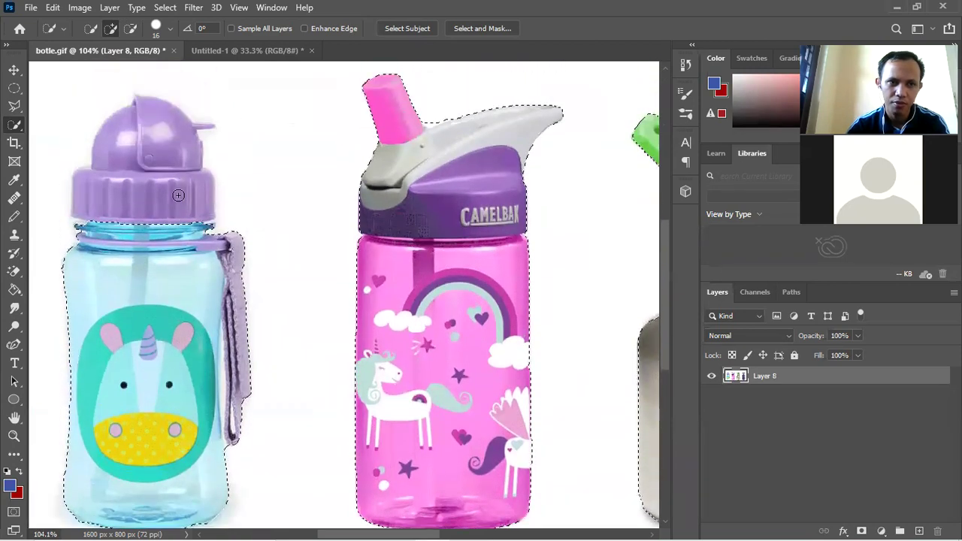
pyautogui.moveTo(135, 211); pyautogui.dragTo(140, 125)
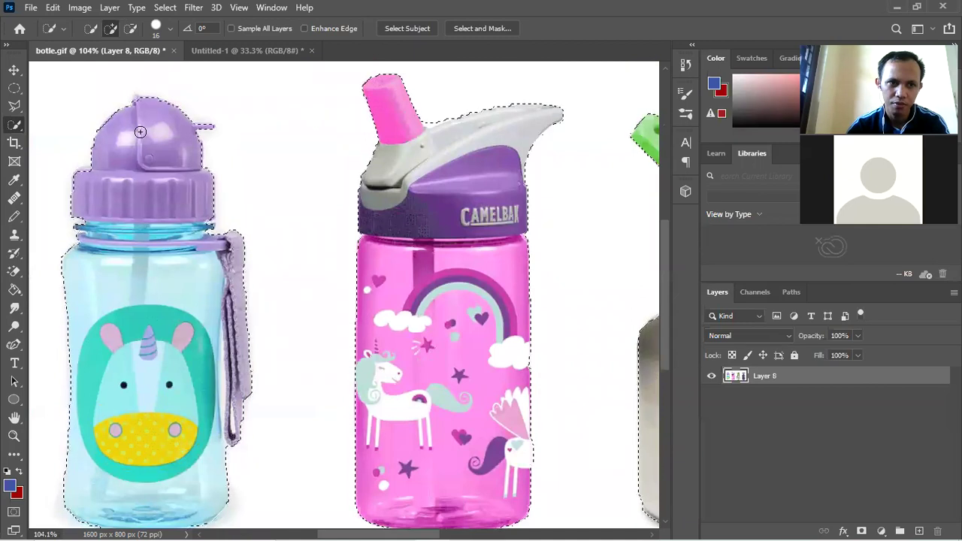
pyautogui.scroll(-2, 199, 214)
pyautogui.scroll(-2, 199, 215)
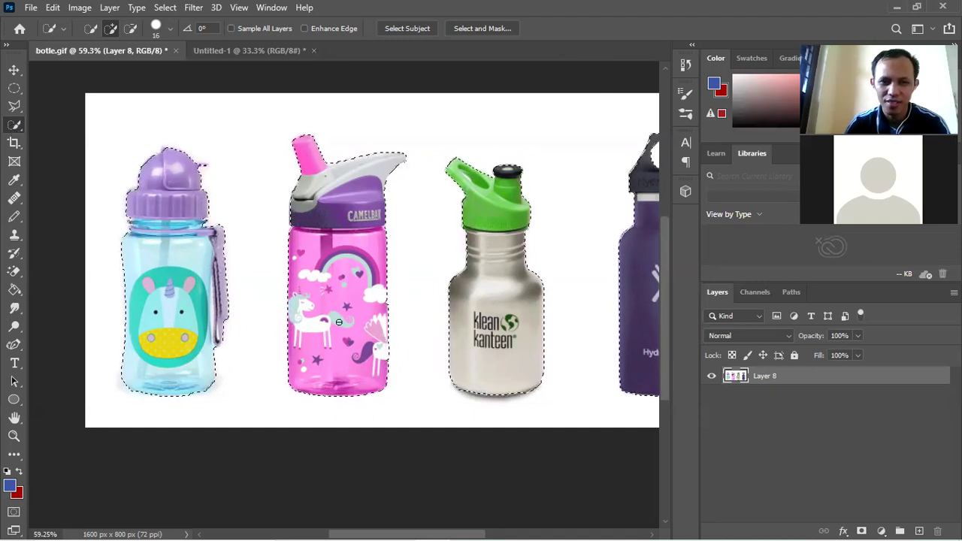
# Step: Scroll down to check that the selection covers all four bottles, including the unicorn bottle
pyautogui.scroll(-2, 304, 323)
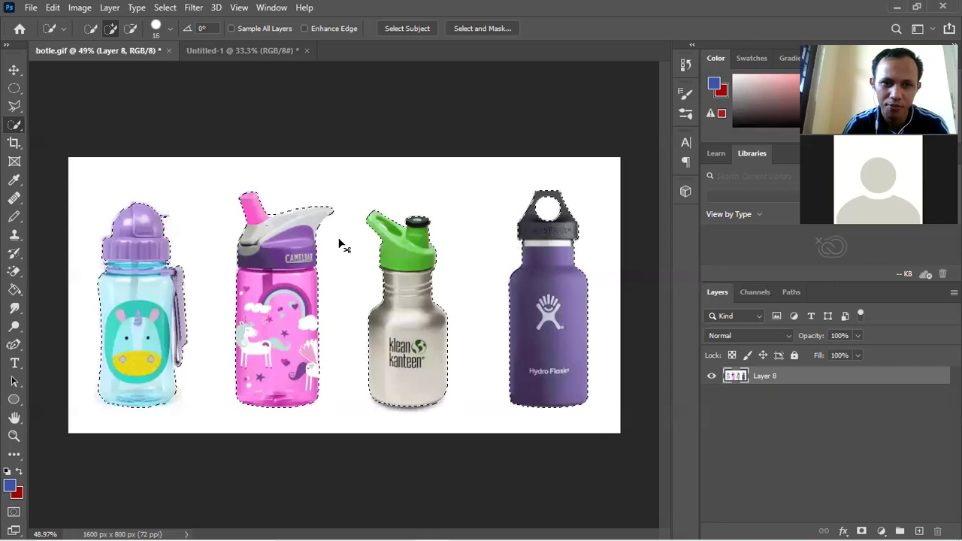
# Step: Invert the selection onto the white background and choose the standard Eraser Tool
pyautogui.hotkey('ctrl', 'shift', 'i')
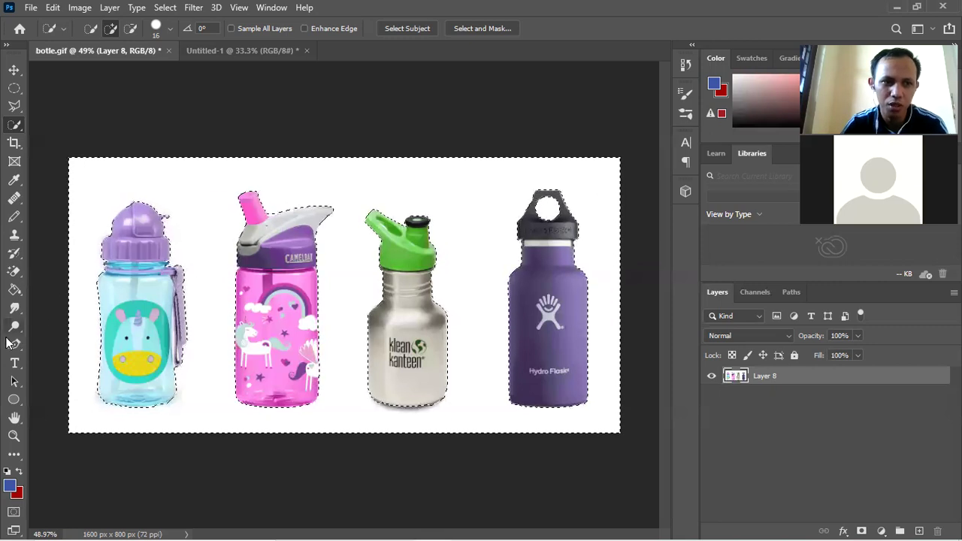
pyautogui.click(14, 290)
pyautogui.click(14, 271)
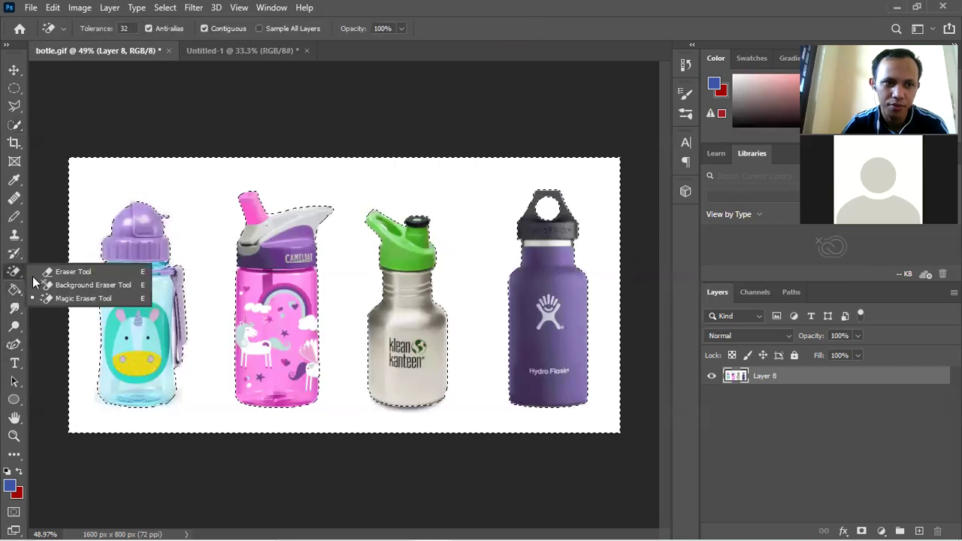
pyautogui.click(73, 272)
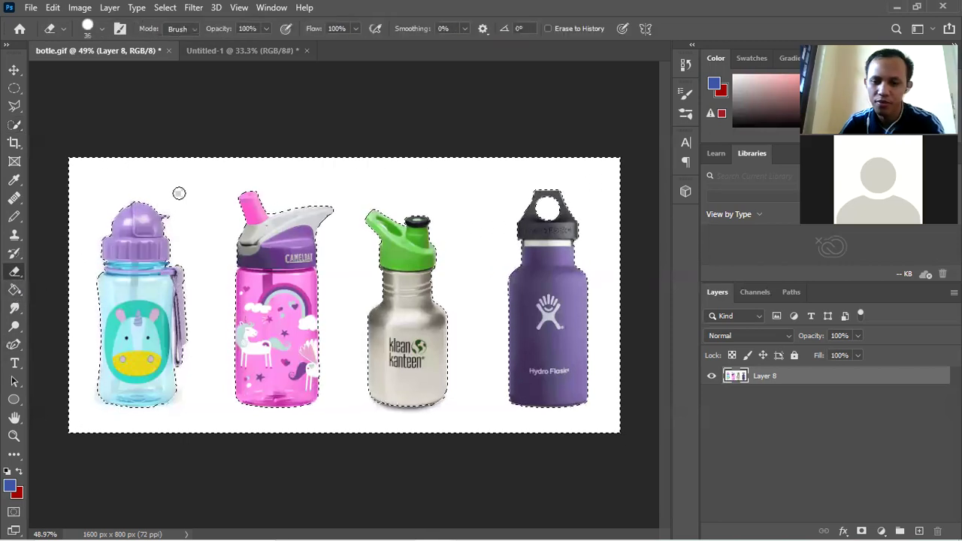
# Step: Delete the white background to transparency and inspect the cut-out bottles
pyautogui.press('Delete')
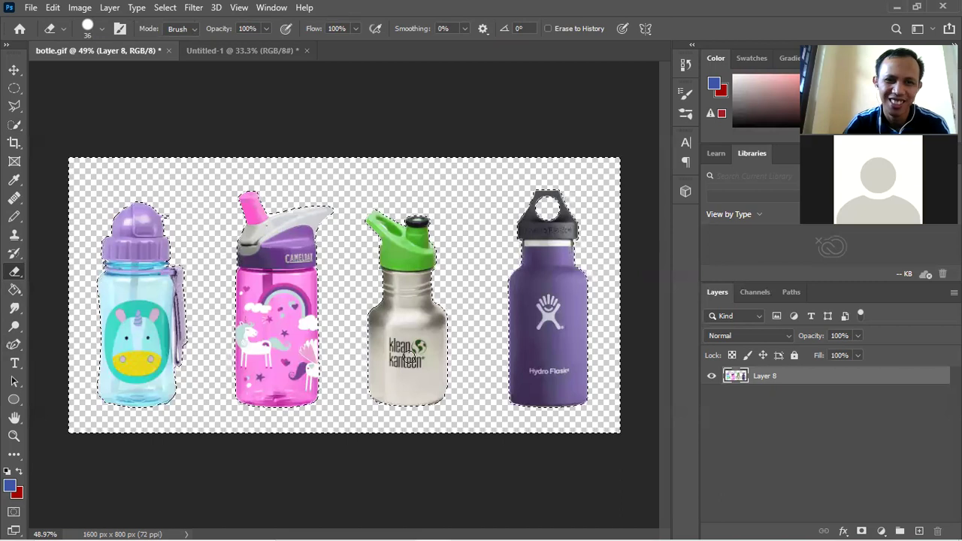
pyautogui.keyDown('alt'); pyautogui.scroll(5, 306, 376); pyautogui.keyUp('alt')
pyautogui.keyDown('alt'); pyautogui.scroll(3, 299, 210); pyautogui.keyUp('alt')
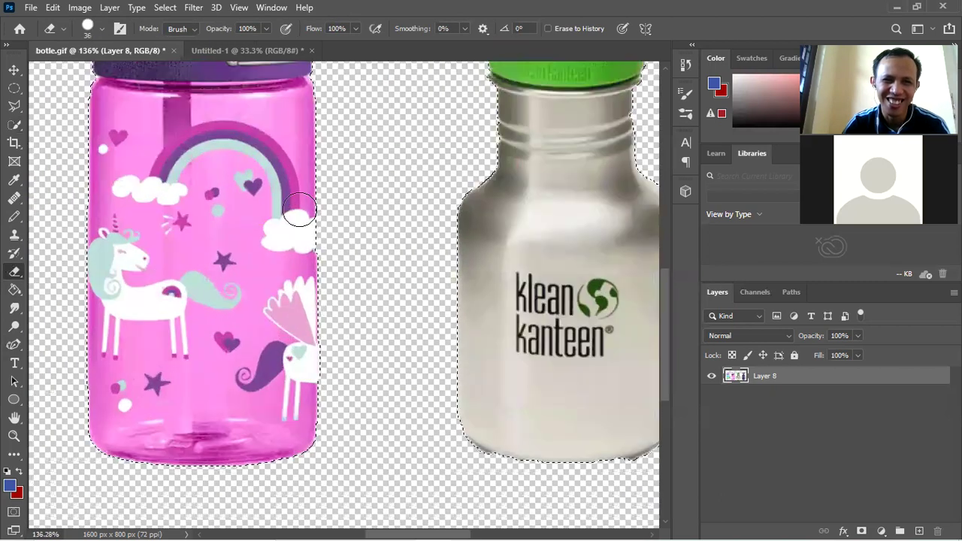
pyautogui.keyDown('alt'); pyautogui.scroll(2, 308, 275); pyautogui.keyUp('alt')
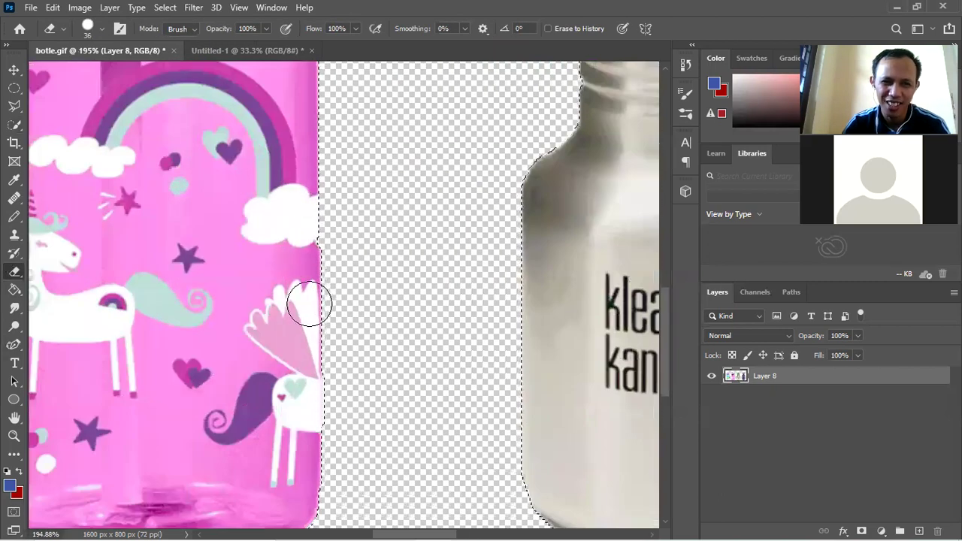
pyautogui.keyDown('alt'); pyautogui.scroll(-2, 308, 286); pyautogui.keyUp('alt')
pyautogui.keyDown('alt'); pyautogui.scroll(3, 308, 255); pyautogui.keyUp('alt')
pyautogui.keyDown('alt'); pyautogui.scroll(-1, 309, 245); pyautogui.keyUp('alt')
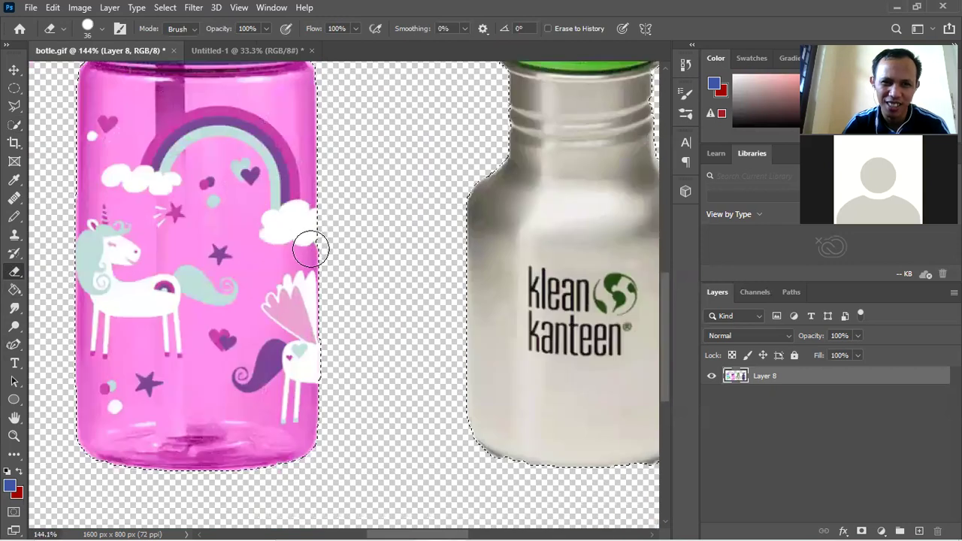
pyautogui.keyDown('alt'); pyautogui.scroll(-3, 312, 249); pyautogui.keyUp('alt')
pyautogui.keyDown('alt'); pyautogui.scroll(-2, 318, 254); pyautogui.keyUp('alt')
# Step: Deselect, then drag the cut-out bottles from Layer 8 into Untitled-1 and nudge them into place
pyautogui.click(16, 72)
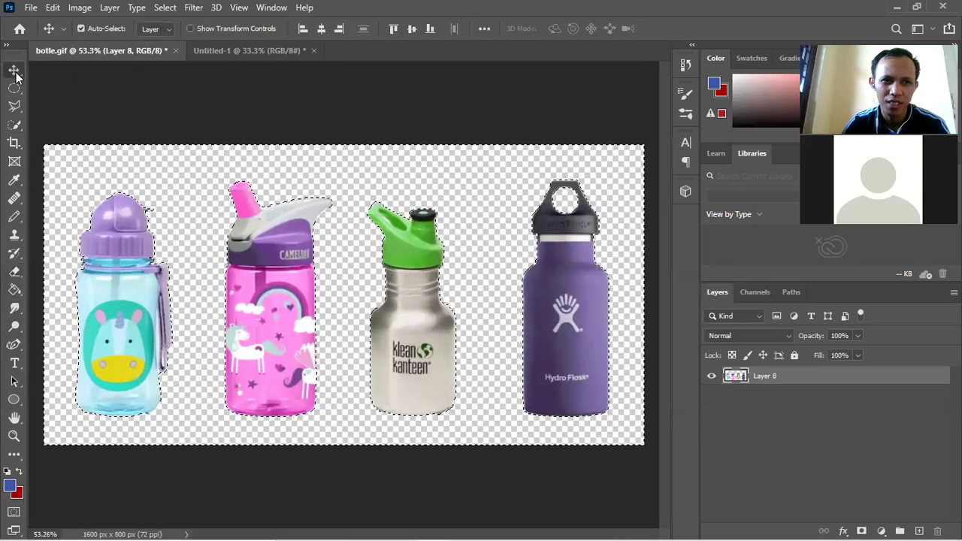
pyautogui.click(809, 443)
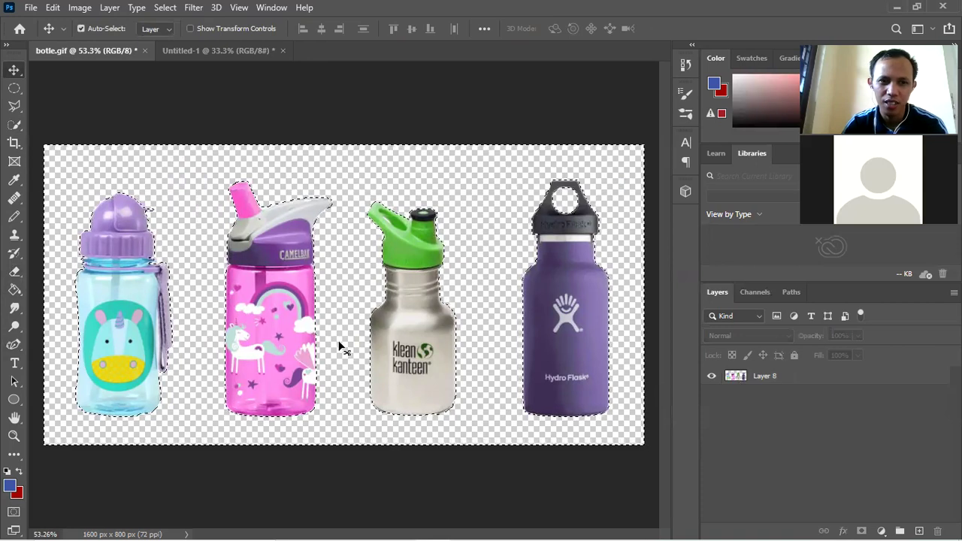
pyautogui.hotkey('ctrl', 'd')
pyautogui.moveTo(284, 318); pyautogui.dragTo(246, 52)
pyautogui.moveTo(351, 308); pyautogui.dragTo(410, 335)
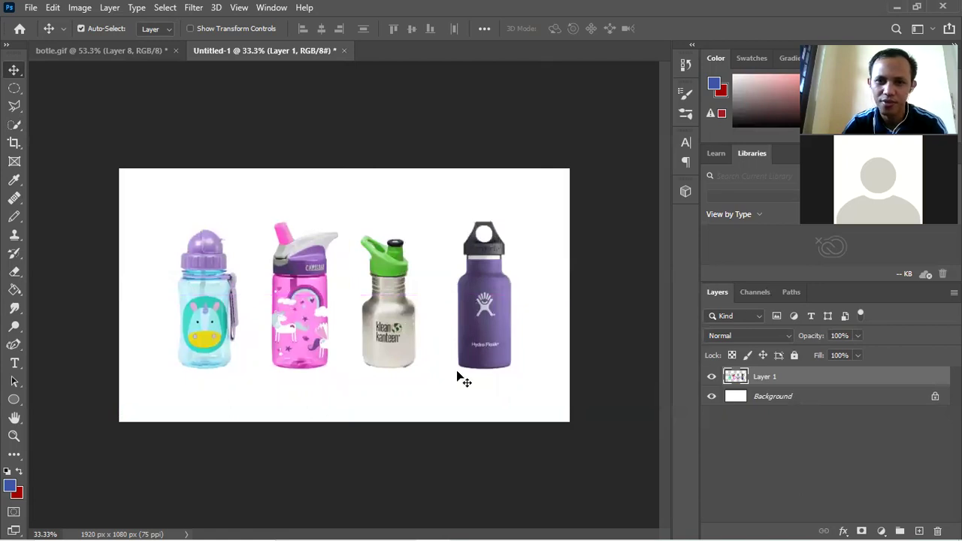
pyautogui.moveTo(377, 325); pyautogui.dragTo(384, 332)
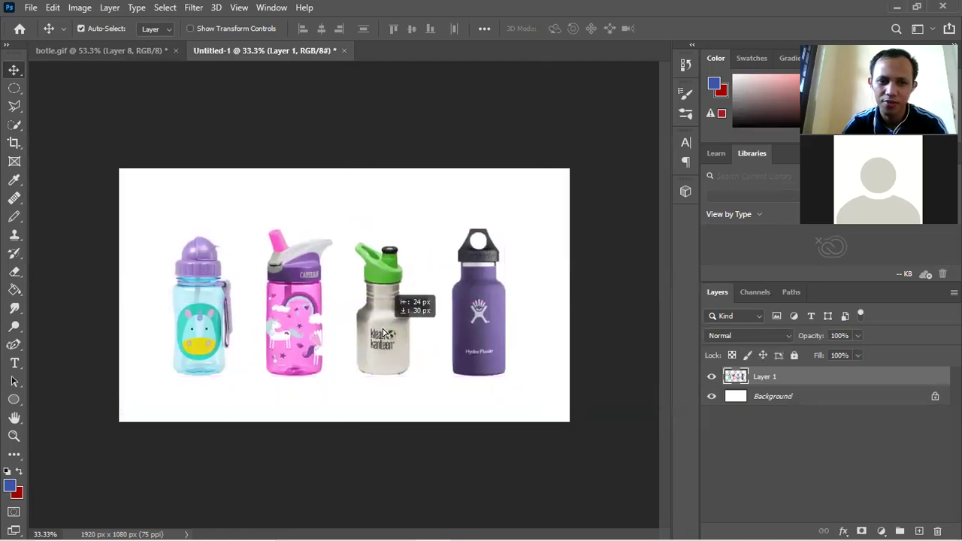
# Step: Drag a second copy of the bottles from bottle.gif into Untitled-1 as Layer 2
pyautogui.click(139, 50)
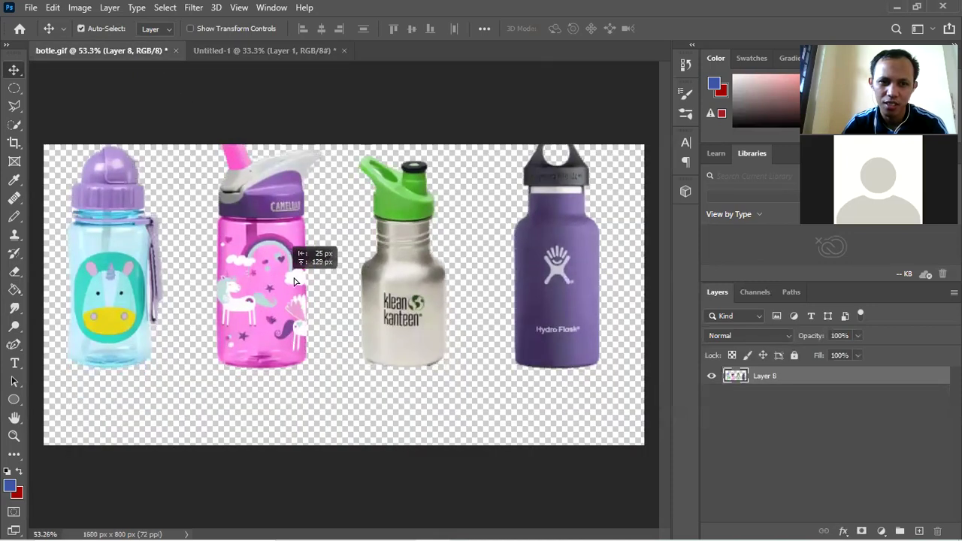
pyautogui.moveTo(274, 301); pyautogui.dragTo(298, 64)
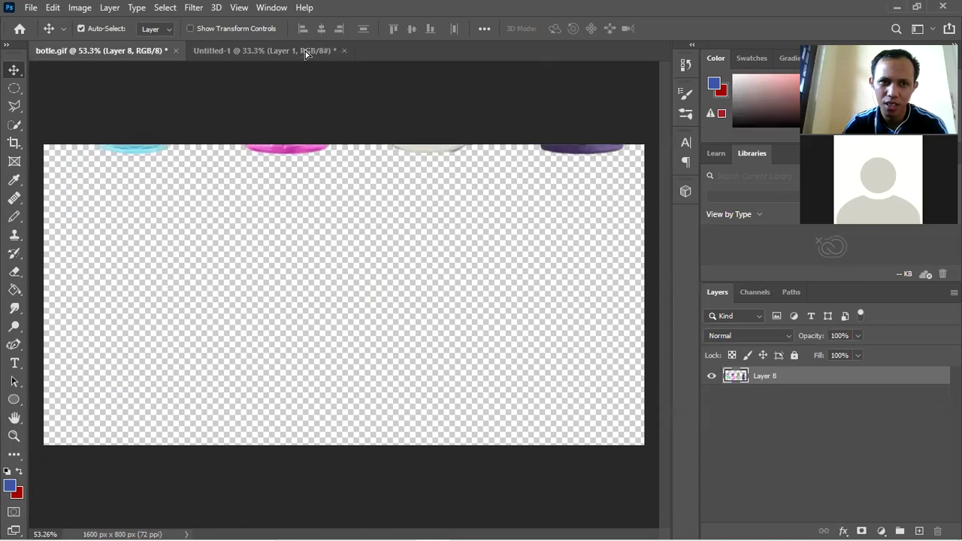
pyautogui.moveTo(298, 66)
pyautogui.mouseDown()
pyautogui.moveTo(308, 218)
pyautogui.moveTo(392, 329)
pyautogui.moveTo(356, 280)
pyautogui.mouseUp()
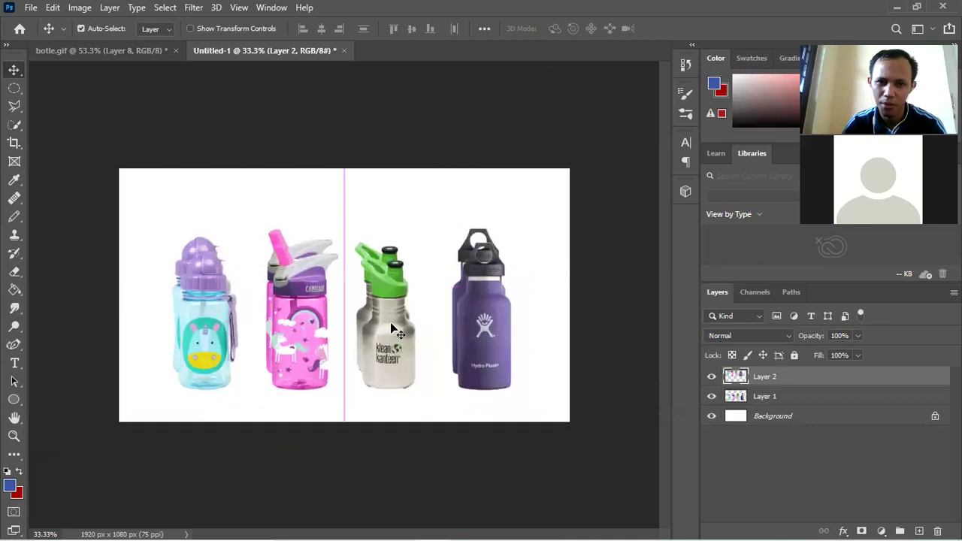
# Step: Delete the duplicate bottles layer and unlock the Background into Layer 0, leaving it selected
pyautogui.press('Delete')
pyautogui.click(787, 412)
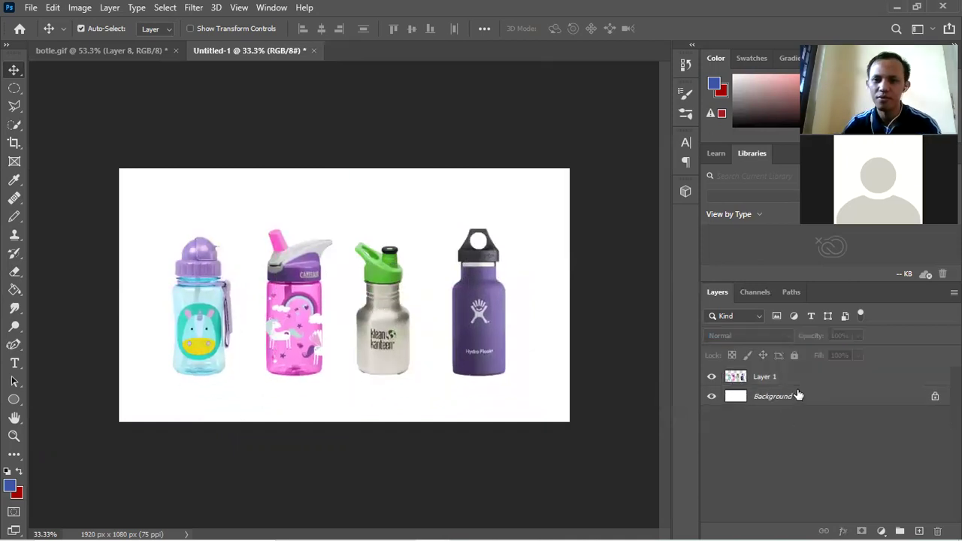
pyautogui.click(808, 407)
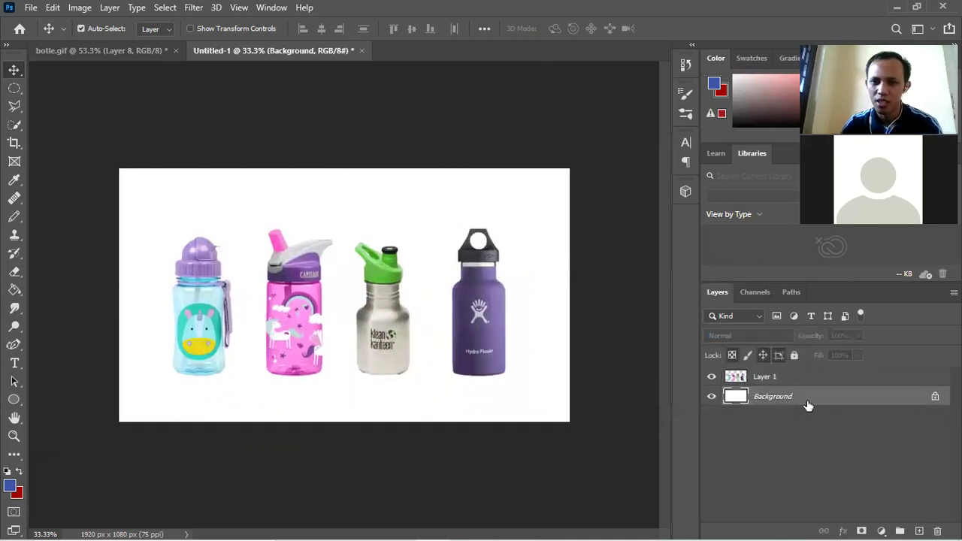
pyautogui.click(934, 398)
pyautogui.click(922, 429)
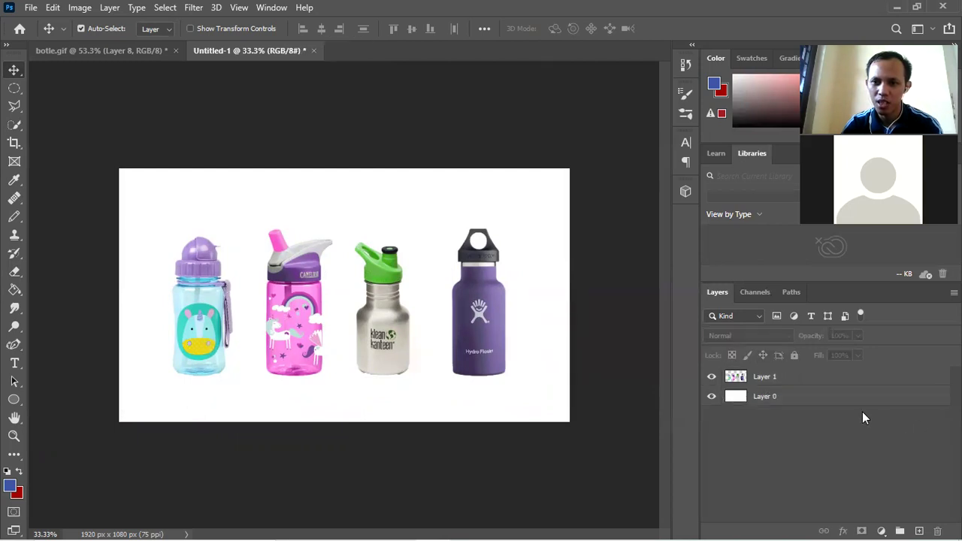
pyautogui.click(869, 401)
pyautogui.click(828, 440)
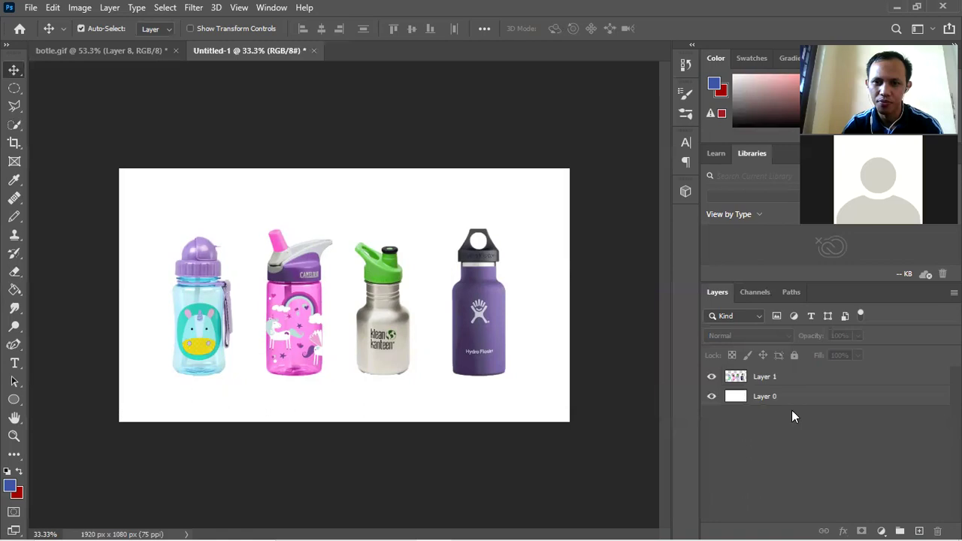
pyautogui.click(796, 401)
pyautogui.click(806, 434)
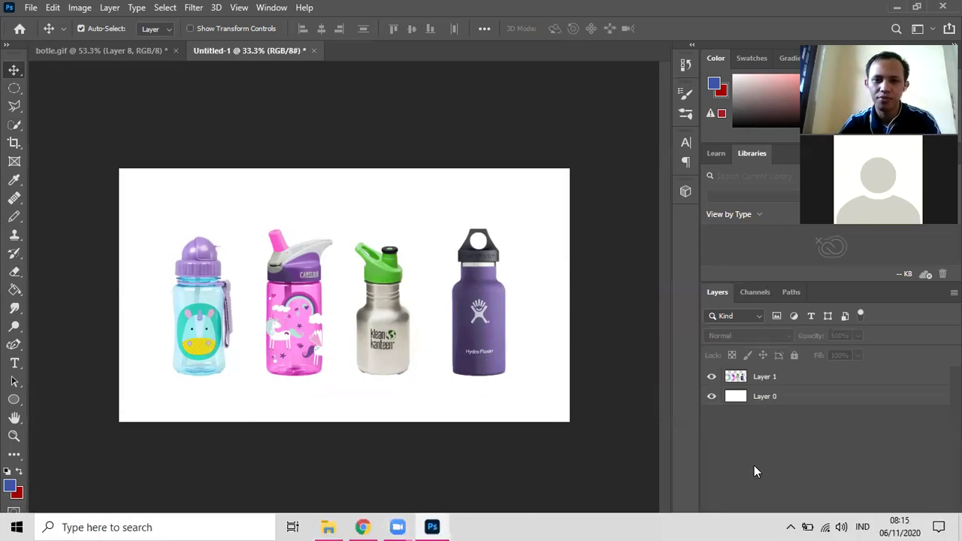
pyautogui.click(831, 405)
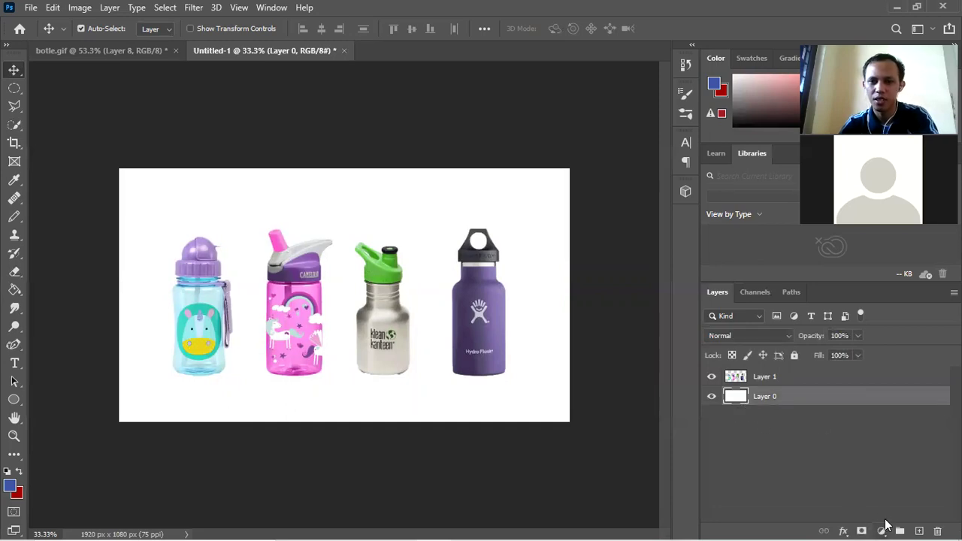
# Step: Add a dark navy (000c30) Solid Color fill layer behind the bottles and nudge the bottles lower
pyautogui.click(883, 530)
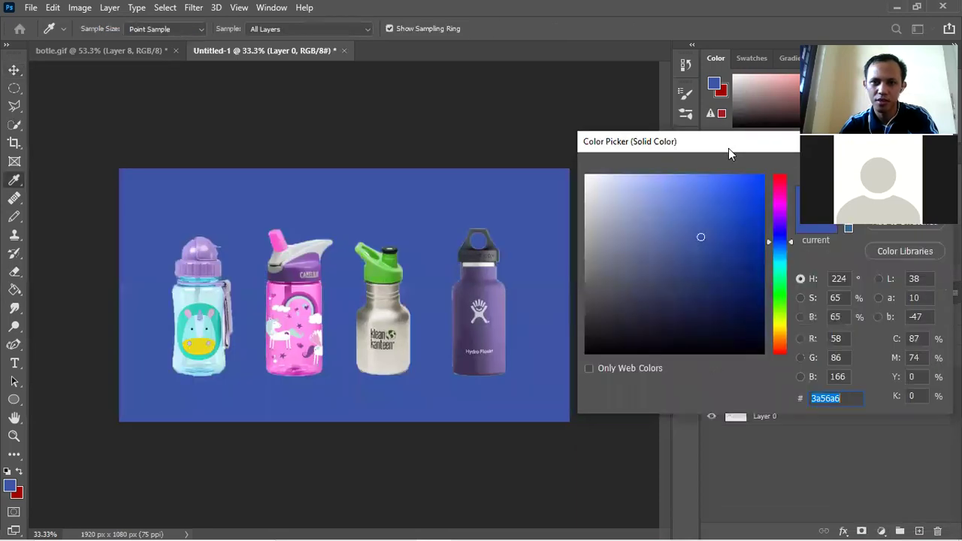
pyautogui.moveTo(728, 148); pyautogui.dragTo(574, 268)
pyautogui.moveTo(544, 361)
pyautogui.mouseDown()
pyautogui.moveTo(567, 432)
pyautogui.moveTo(601, 406)
pyautogui.moveTo(610, 429)
pyautogui.mouseUp()
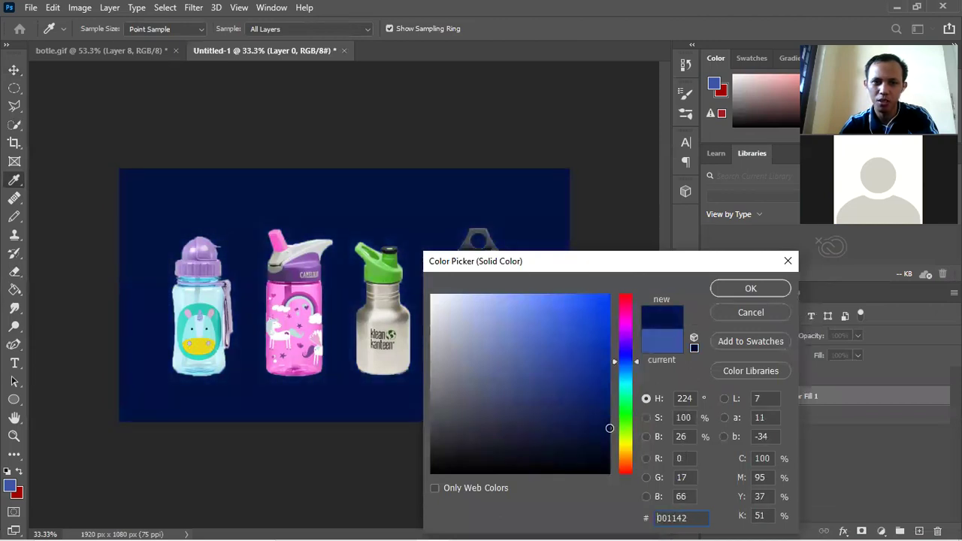
pyautogui.moveTo(610, 429); pyautogui.dragTo(610, 440)
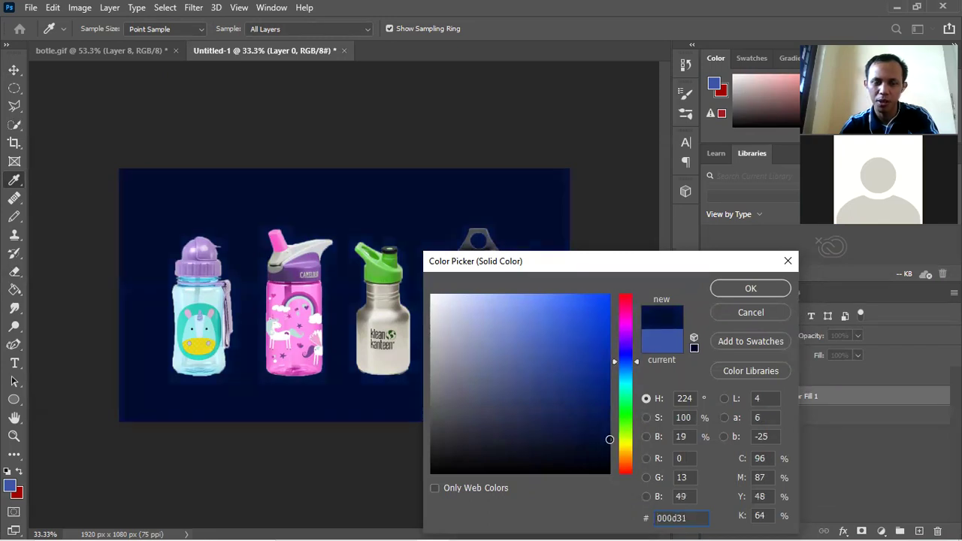
pyautogui.click(763, 288)
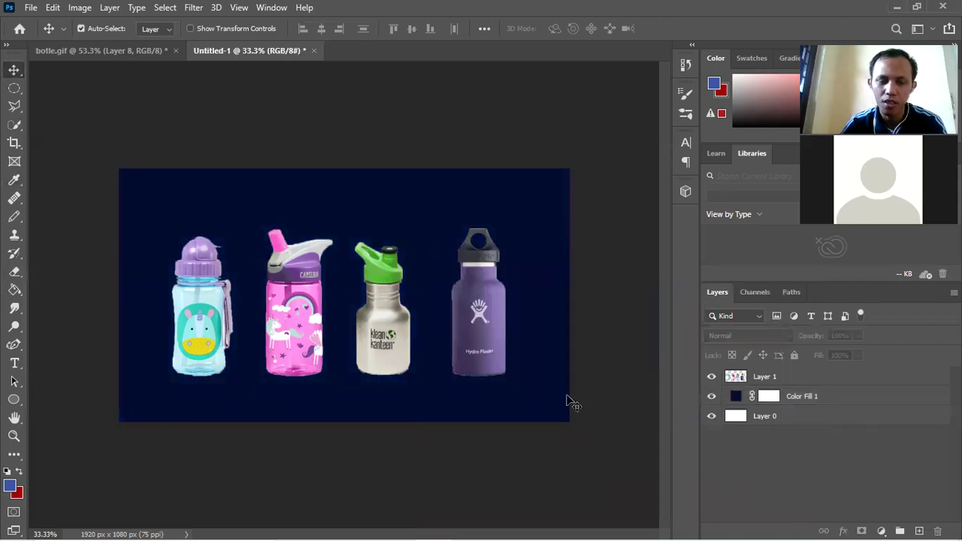
pyautogui.moveTo(389, 357); pyautogui.dragTo(389, 367)
pyautogui.click(784, 481)
pyautogui.hotkey('ctrl', 'Tab')
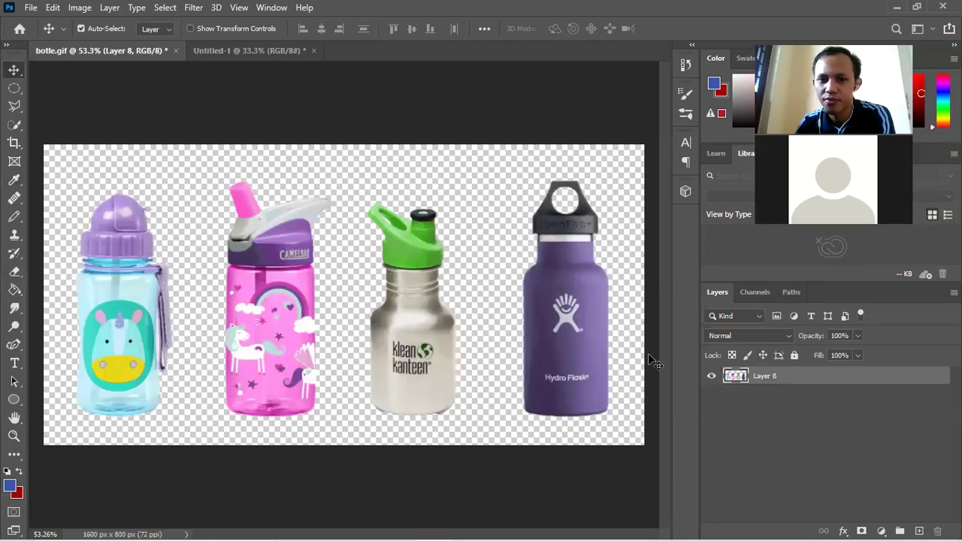
pyautogui.click(243, 53)
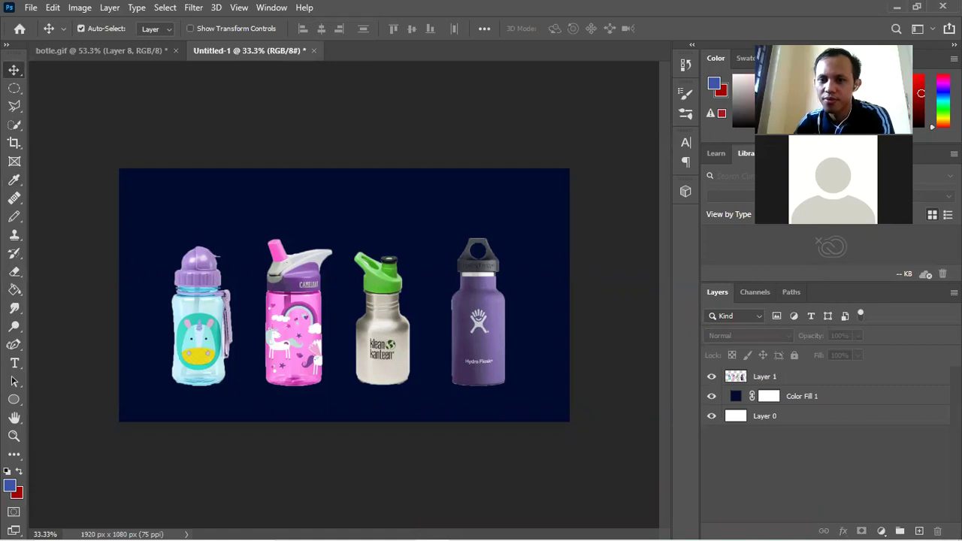
# Step: Free Transform Layer 1 to shrink the bottles to about 66% and centre them on the navy
pyautogui.moveTo(478, 321)
pyautogui.mouseDown()
pyautogui.moveTo(464, 293)
pyautogui.moveTo(483, 291)
pyautogui.mouseUp()
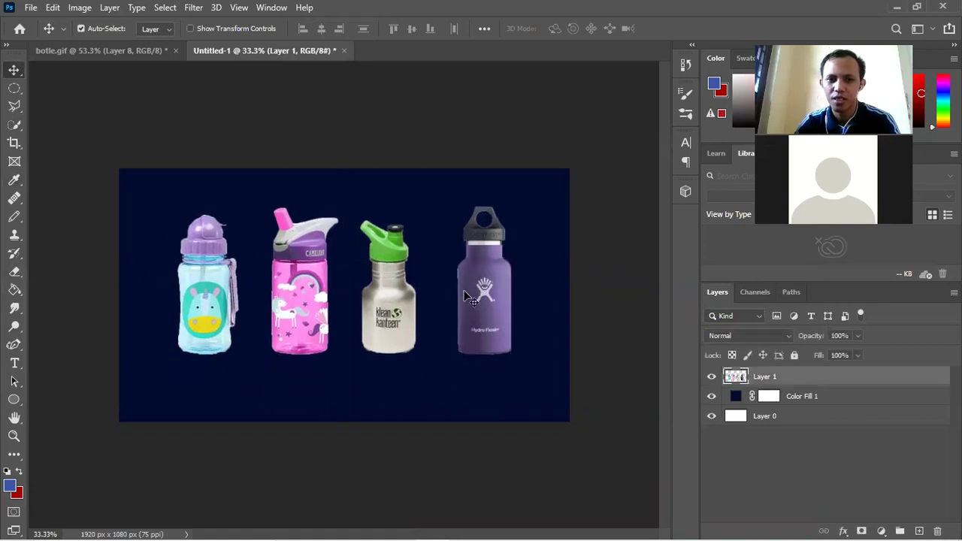
pyautogui.click(795, 376)
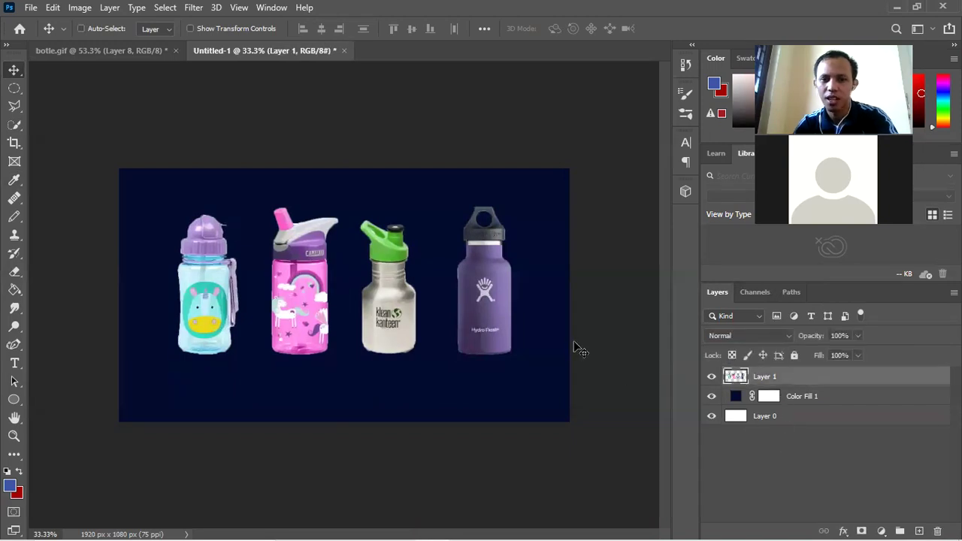
pyautogui.hotkey('ctrl', 't')
pyautogui.moveTo(510, 354)
pyautogui.mouseDown()
pyautogui.moveTo(443, 324)
pyautogui.moveTo(461, 331)
pyautogui.moveTo(457, 345)
pyautogui.mouseUp()
pyautogui.moveTo(432, 298); pyautogui.dragTo(443, 304)
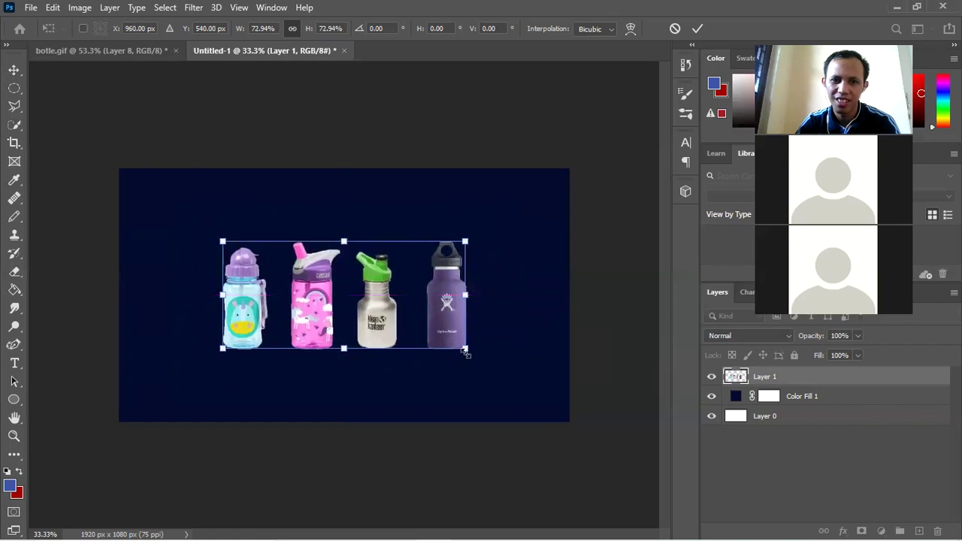
pyautogui.moveTo(466, 348); pyautogui.dragTo(438, 319)
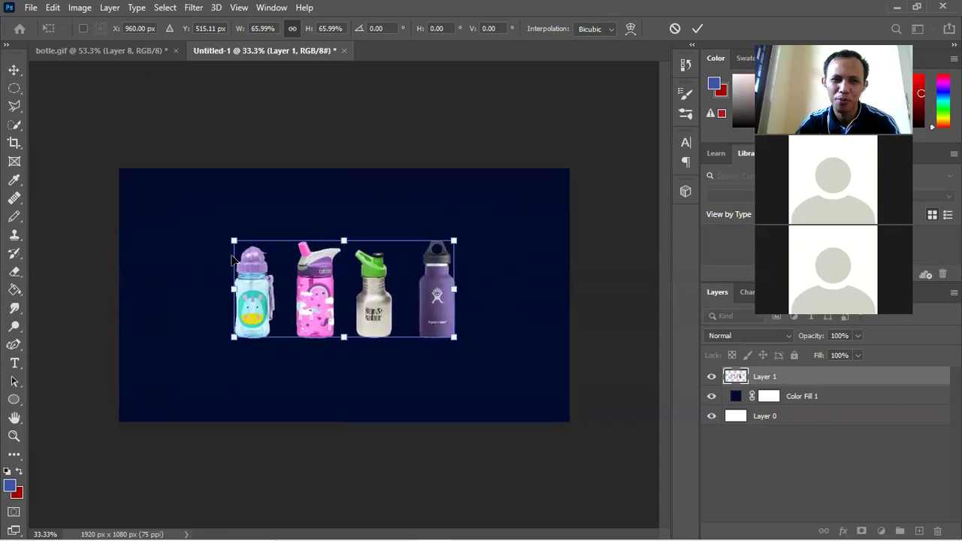
pyautogui.click(14, 69)
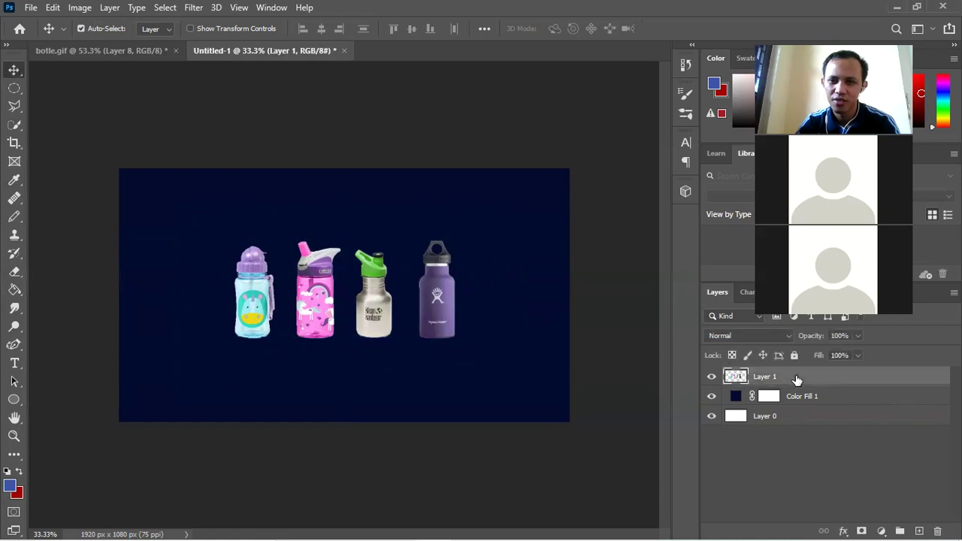
# Step: Duplicate Layer 1, renaming the original 'bottle' and the copy 'bayangan', then select bayangan
pyautogui.hotkey('ctrl', 'j')
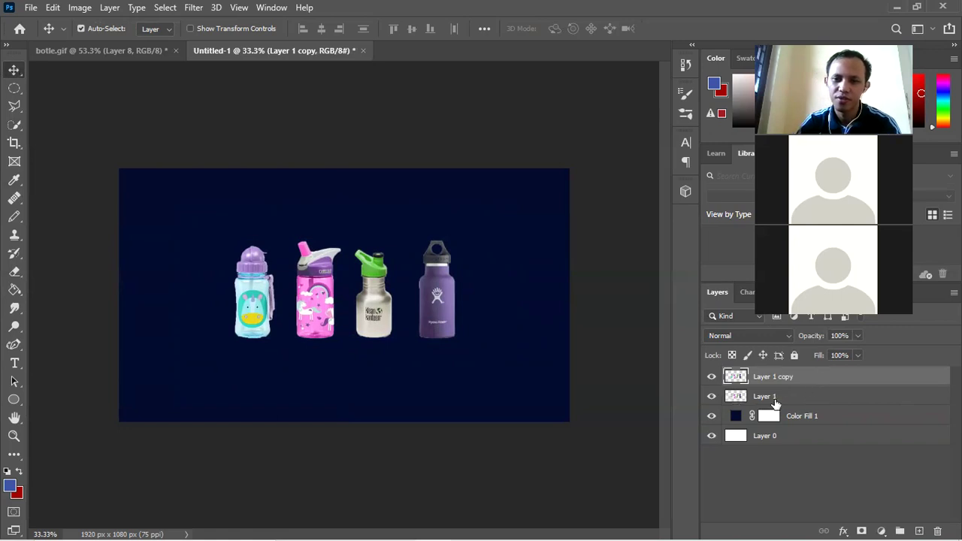
pyautogui.click(775, 404)
pyautogui.doubleClick(774, 404)
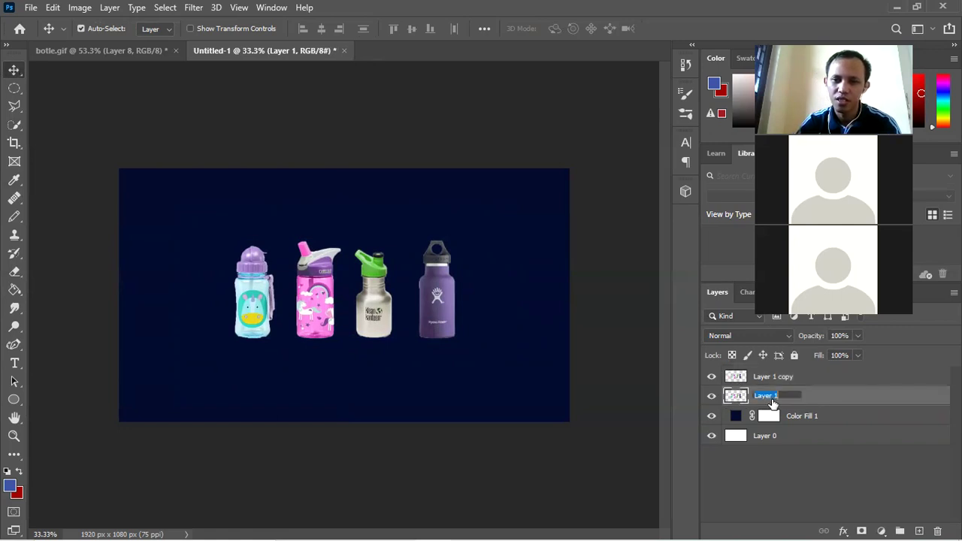
pyautogui.write('bottle')
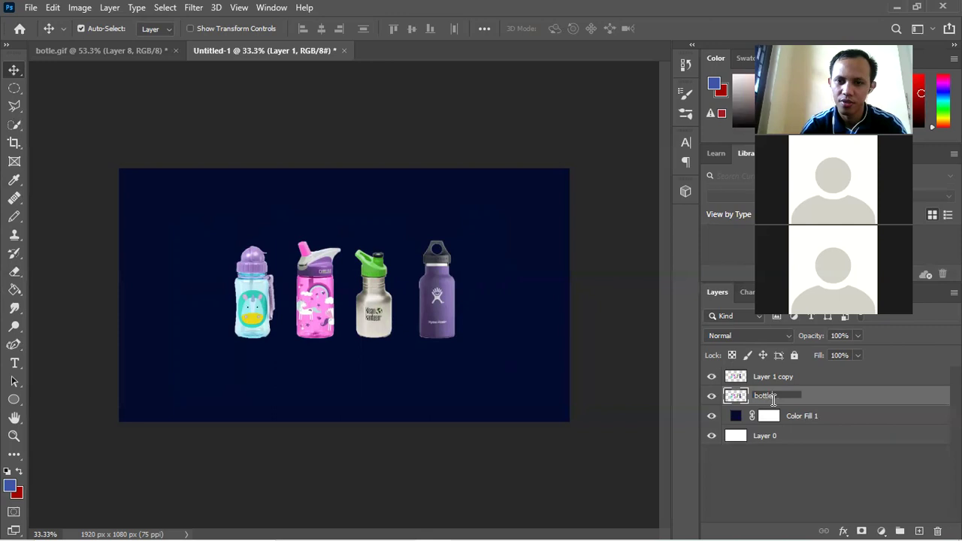
pyautogui.click(770, 376)
pyautogui.doubleClick(772, 376)
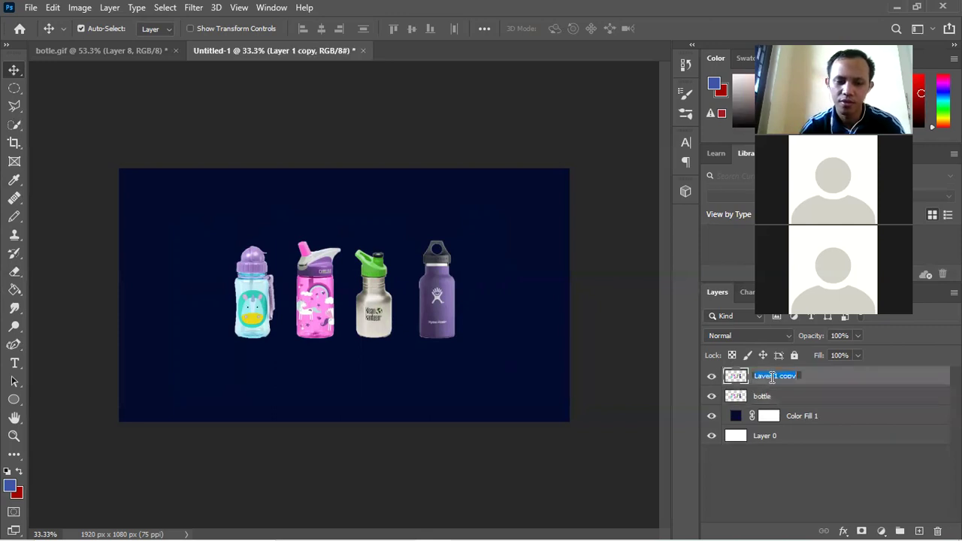
pyautogui.write('t')
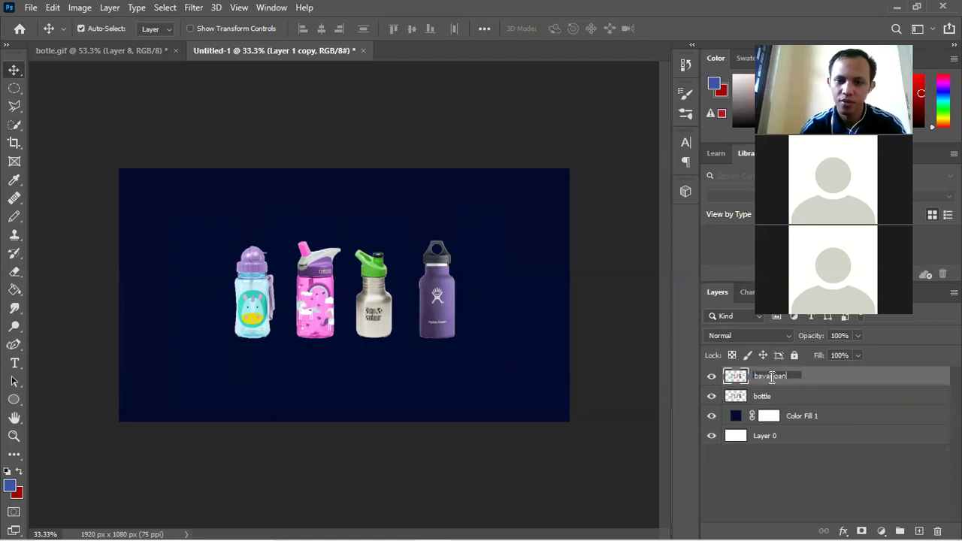
pyautogui.click(775, 440)
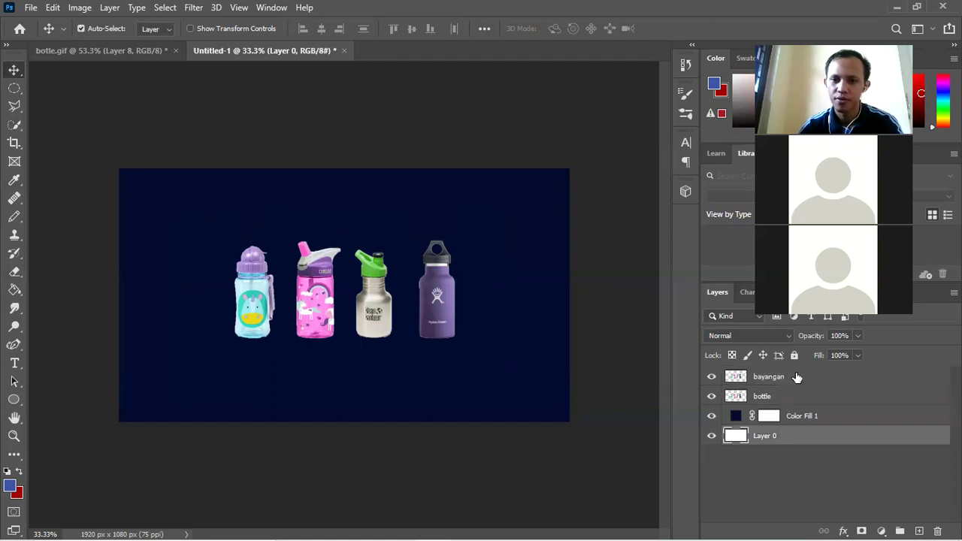
pyautogui.click(797, 377)
# Step: Flip the bayangan copy vertically and move it down beneath the bottles as a reflection
pyautogui.hotkey('ctrl', 't')
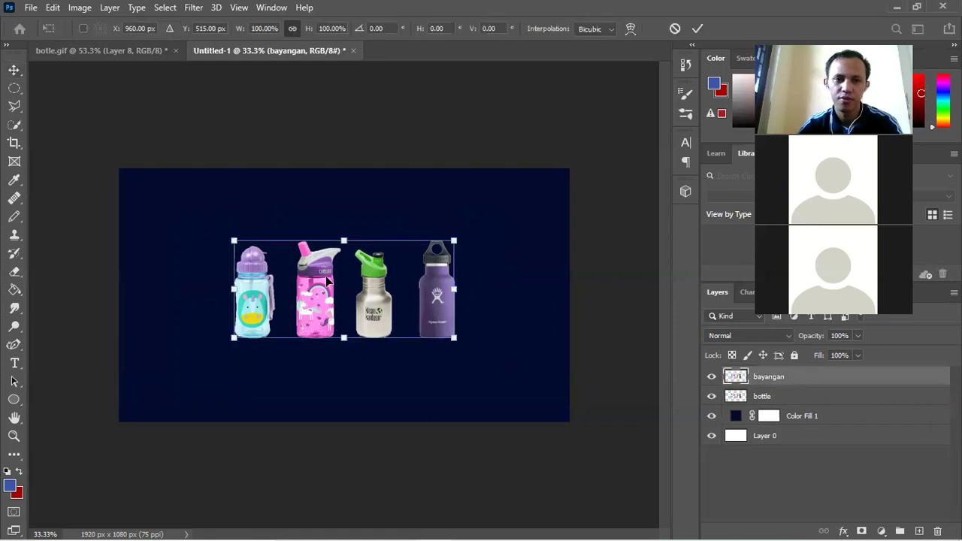
pyautogui.rightClick(303, 276)
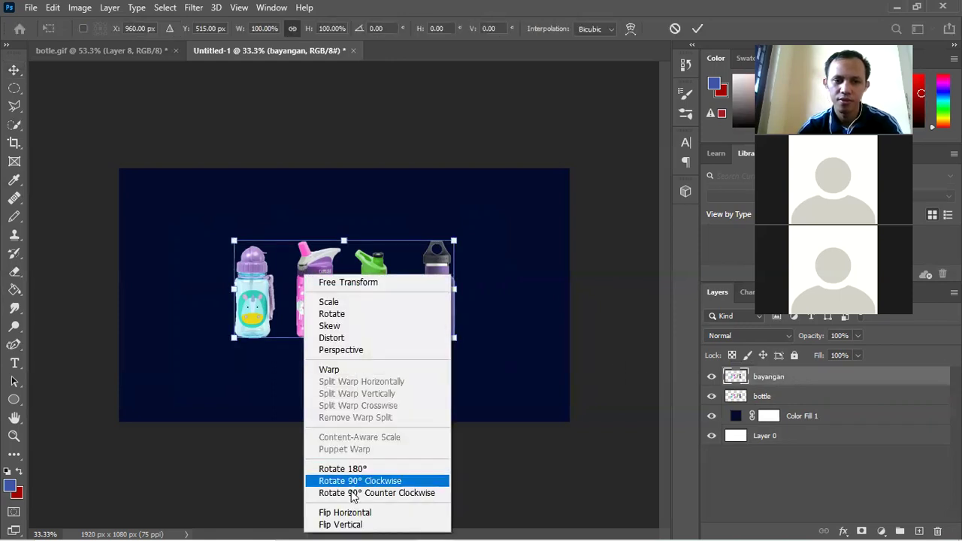
pyautogui.click(353, 525)
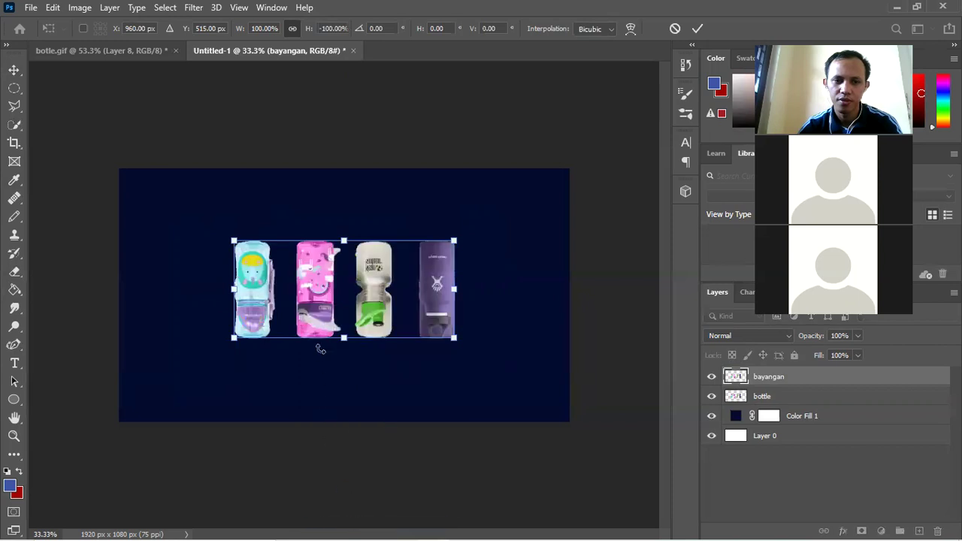
pyautogui.moveTo(319, 271); pyautogui.dragTo(320, 393)
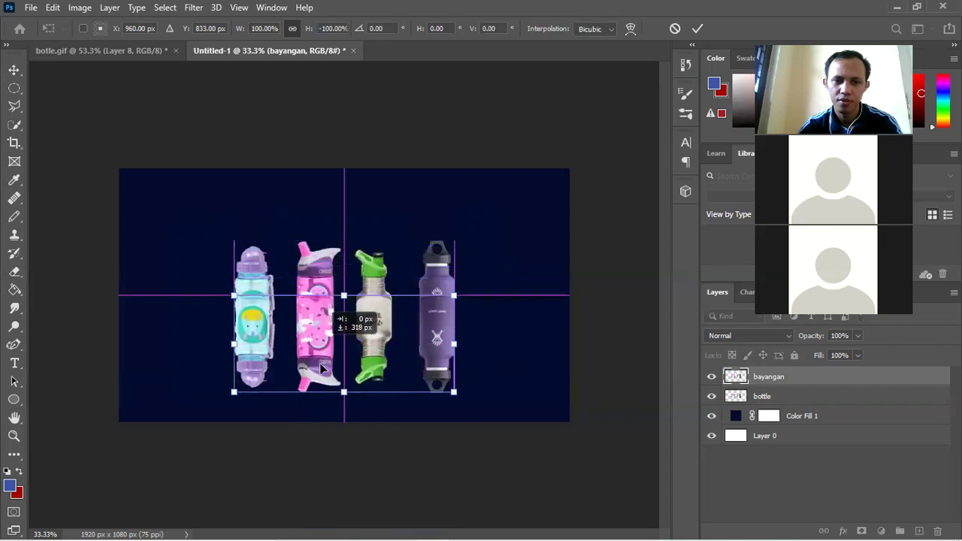
pyautogui.moveTo(319, 393); pyautogui.dragTo(320, 397)
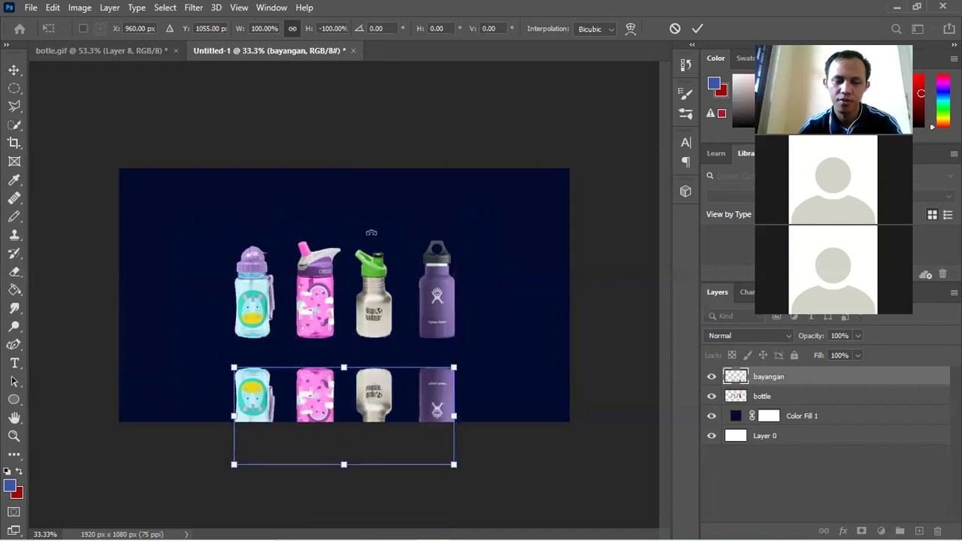
pyautogui.moveTo(320, 394); pyautogui.dragTo(314, 400)
pyautogui.press('Return')
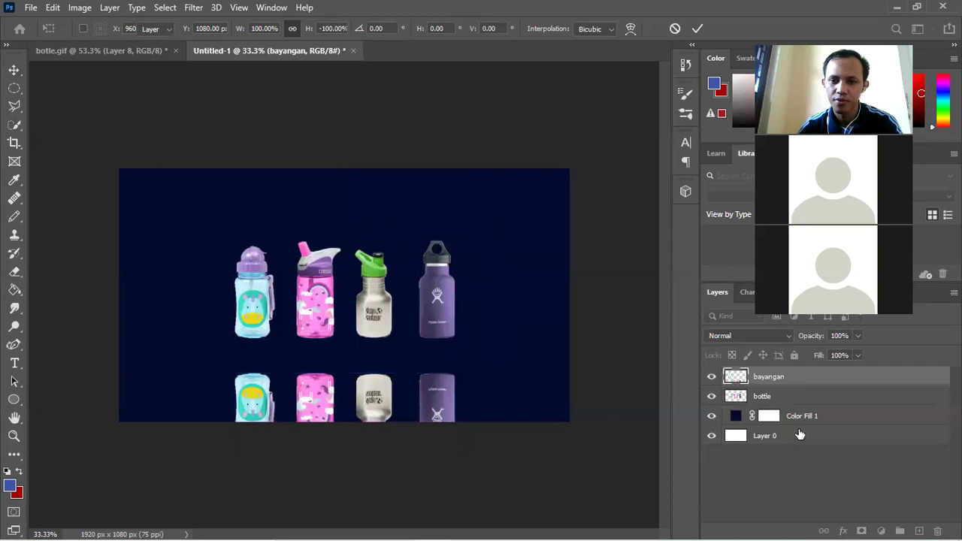
# Step: Lower the bottle layer onto the reflection and stack bayangan below bottle
pyautogui.click(786, 396)
pyautogui.hotkey('ctrl', 't')
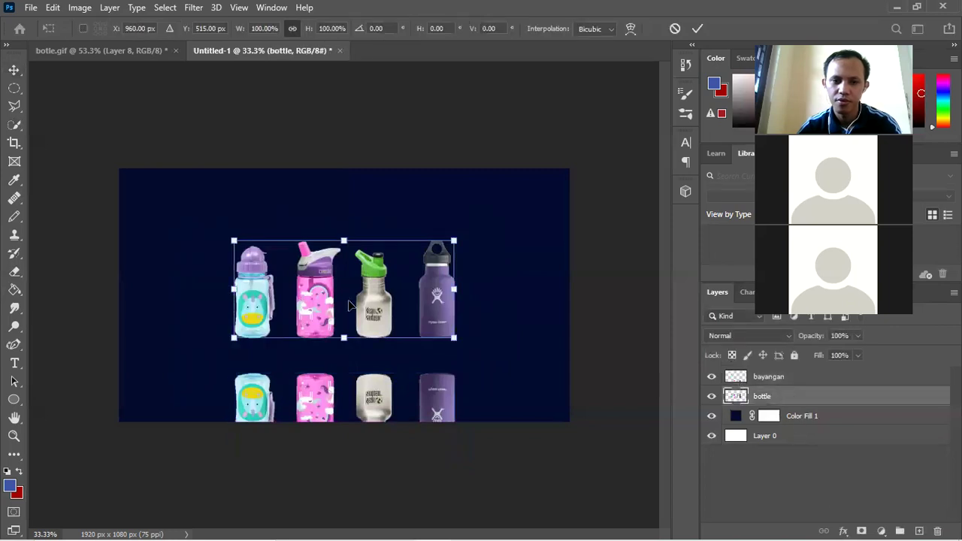
pyautogui.moveTo(368, 303); pyautogui.dragTo(368, 343)
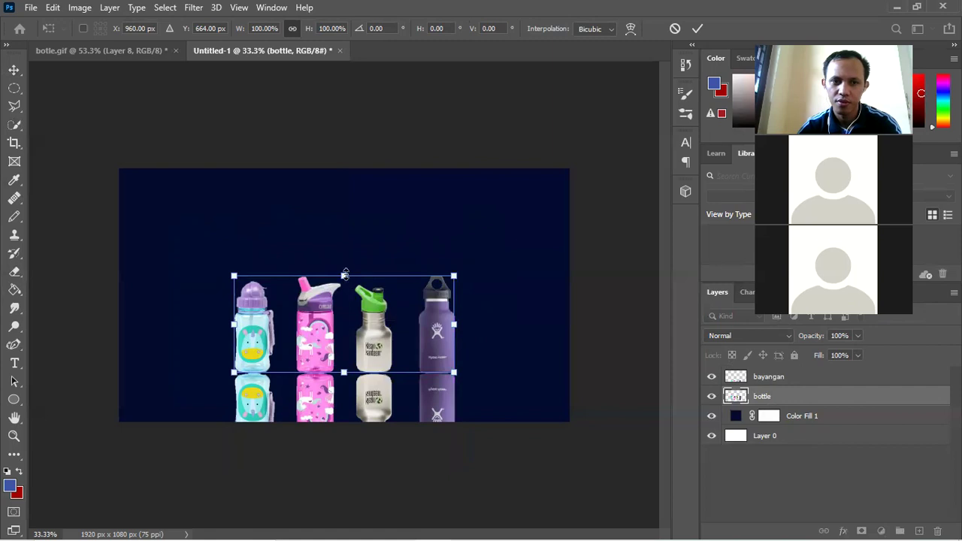
pyautogui.moveTo(344, 275); pyautogui.dragTo(344, 251)
pyautogui.hotkey('ctrl', 'z')
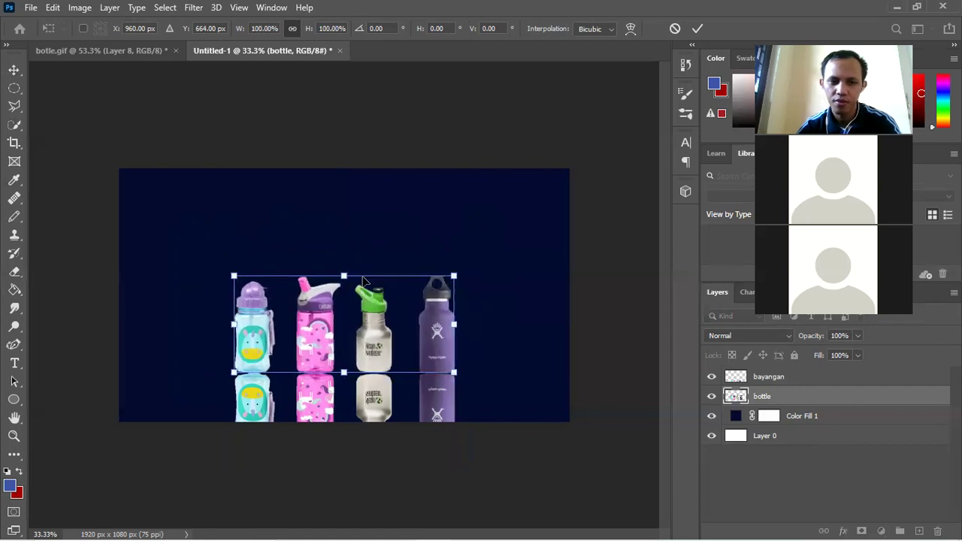
pyautogui.click(799, 471)
pyautogui.moveTo(767, 376); pyautogui.dragTo(770, 410)
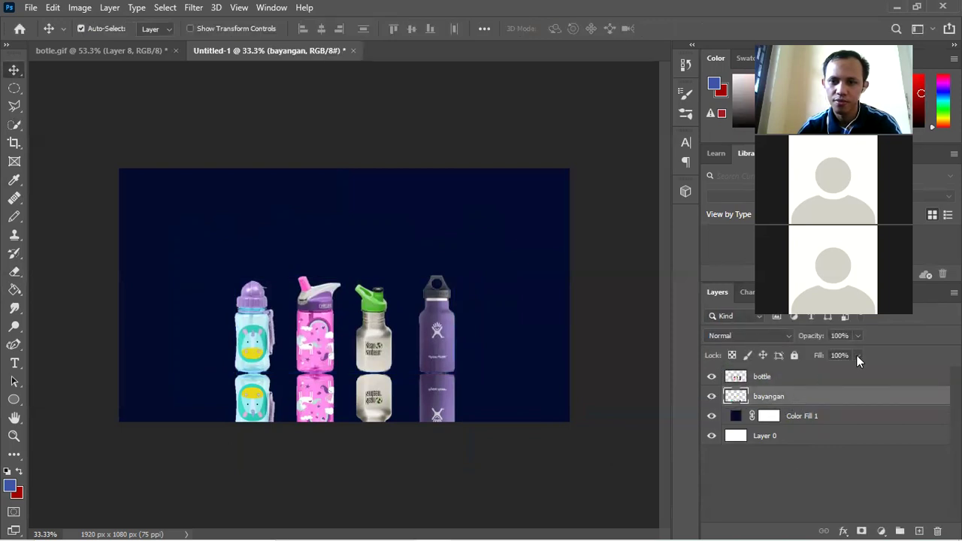
pyautogui.click(796, 473)
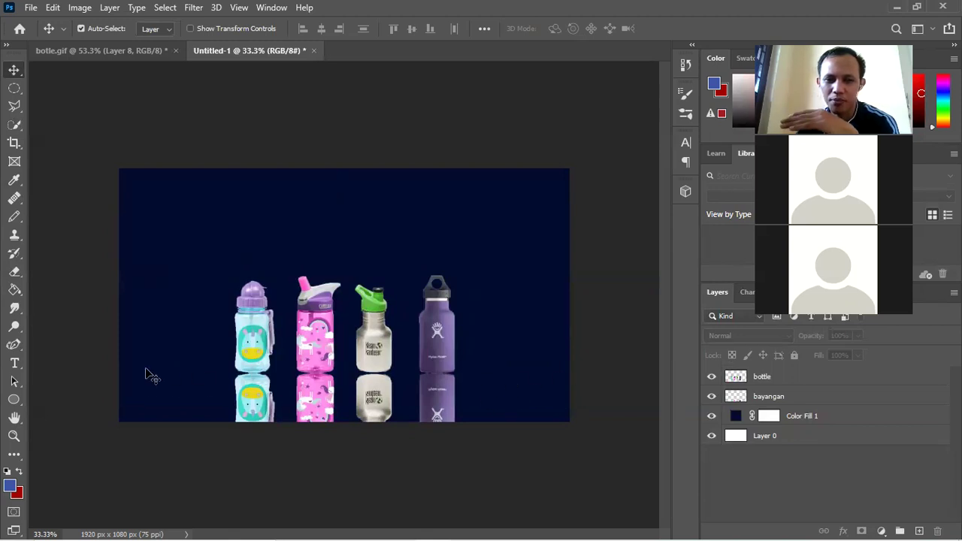
# Step: Draw a full-width 1926 × 198 px rectangle across the bottom strip of the canvas
pyautogui.click(15, 401)
pyautogui.click(69, 401)
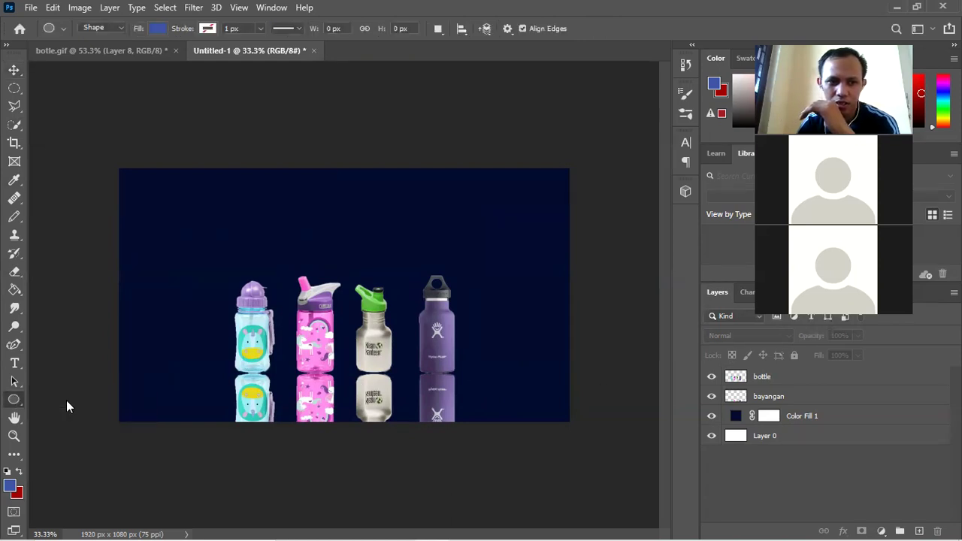
pyautogui.moveTo(117, 375); pyautogui.dragTo(570, 421)
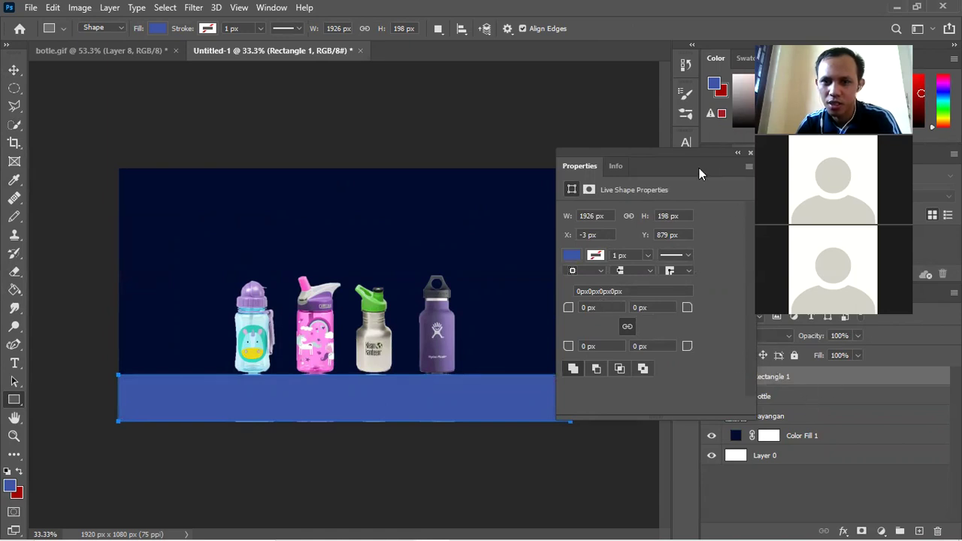
# Step: Change the rectangle's fill type from solid colour to a gradient in Properties
pyautogui.click(589, 190)
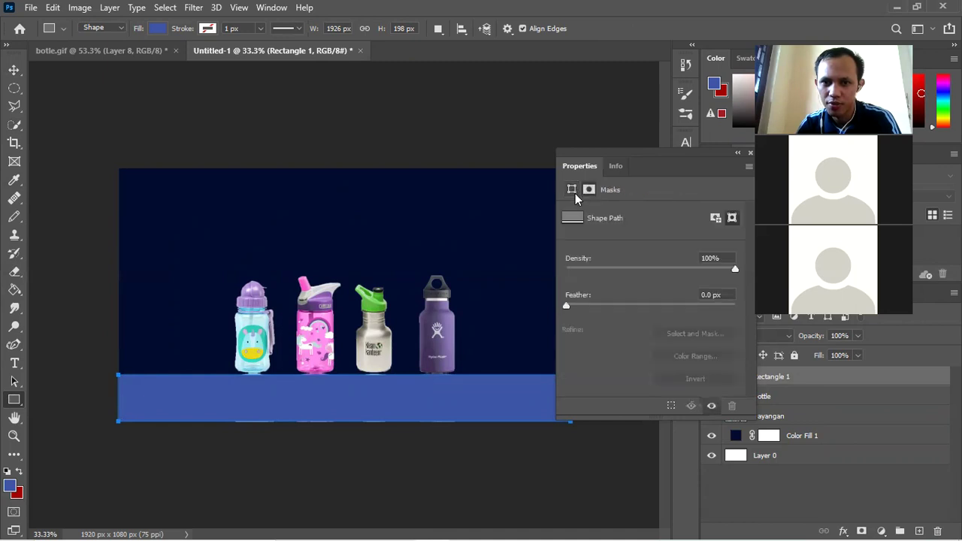
pyautogui.click(572, 190)
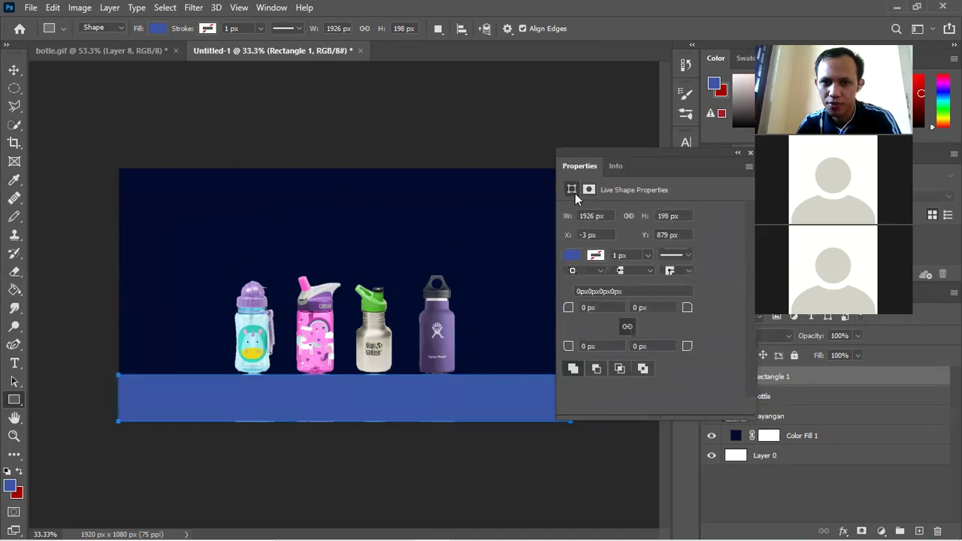
pyautogui.click(574, 255)
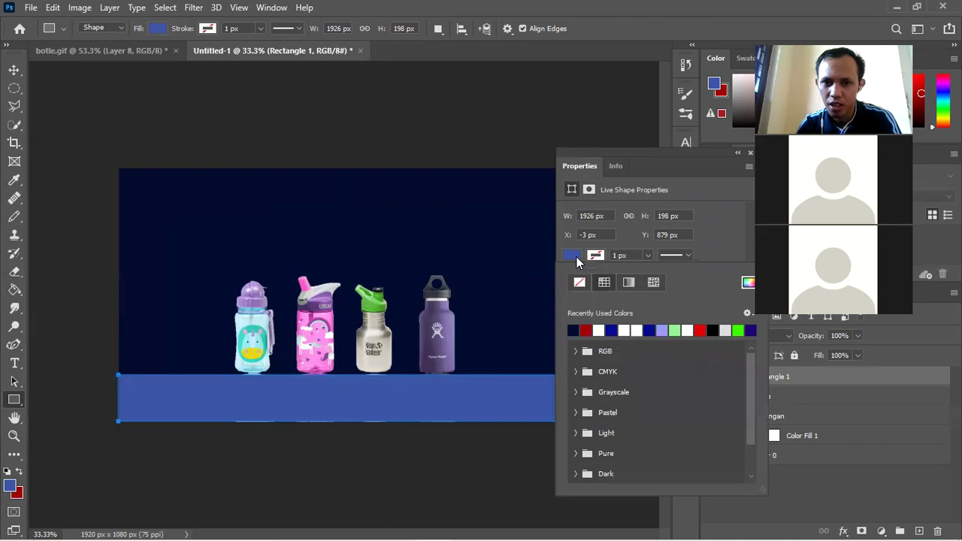
pyautogui.click(573, 257)
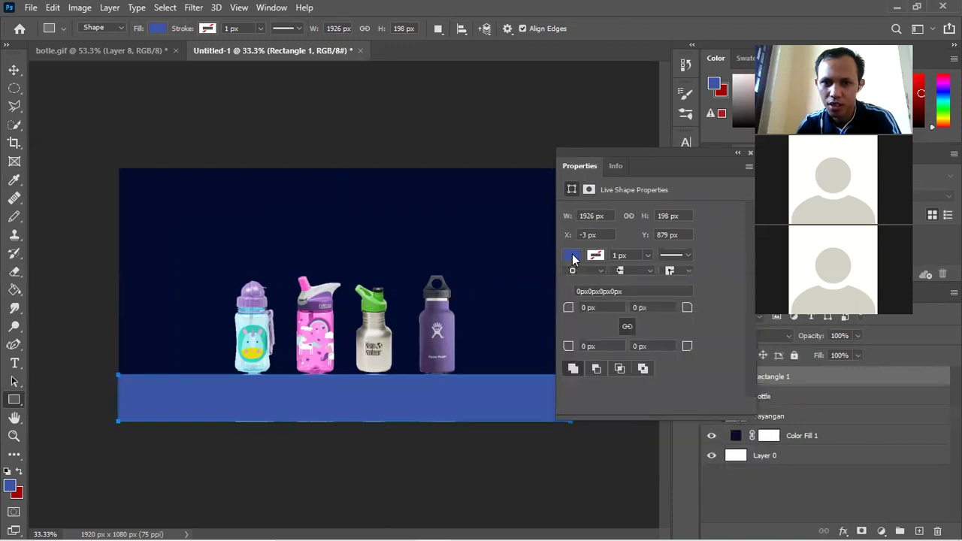
pyautogui.click(629, 282)
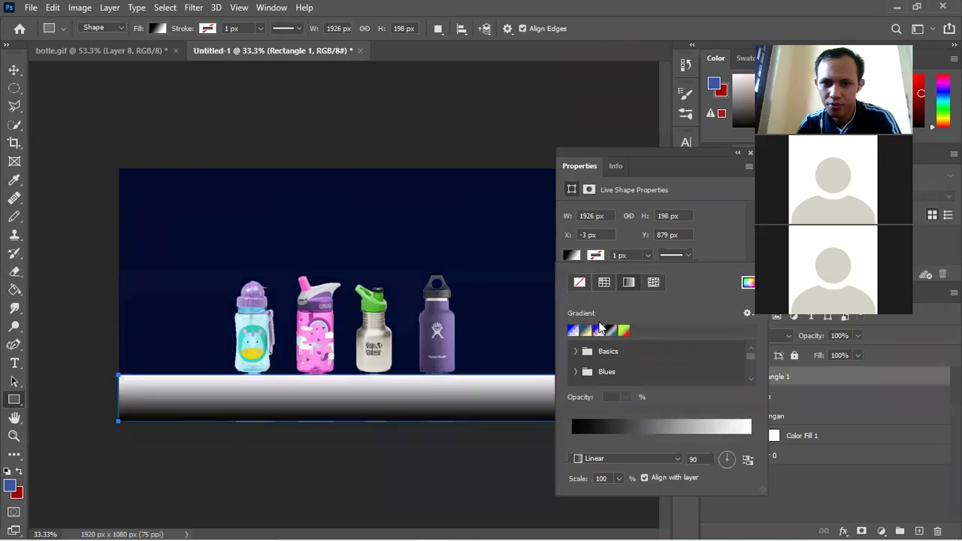
# Step: Apply the blue-to-transparent gradient preset to Rectangle 1 and set its angle to 90°
pyautogui.click(576, 331)
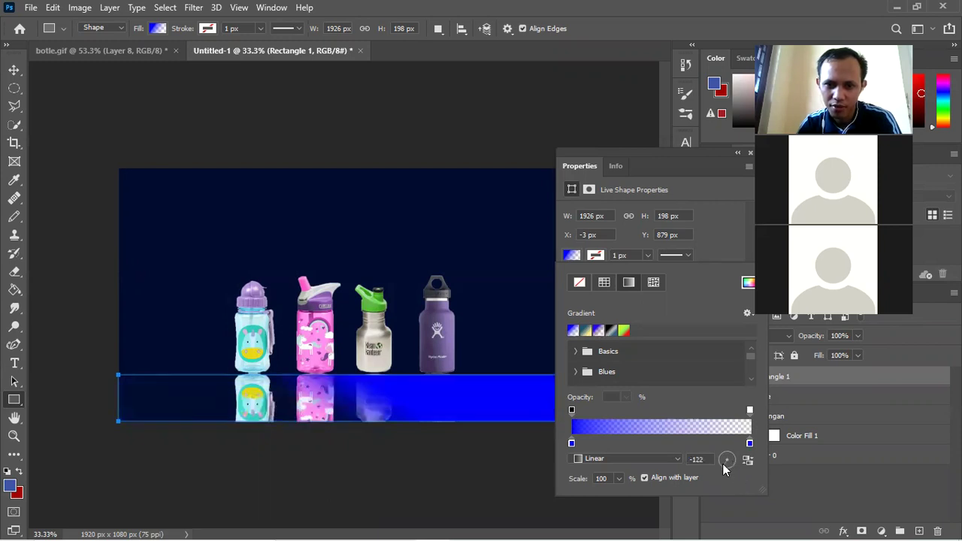
pyautogui.click(727, 464)
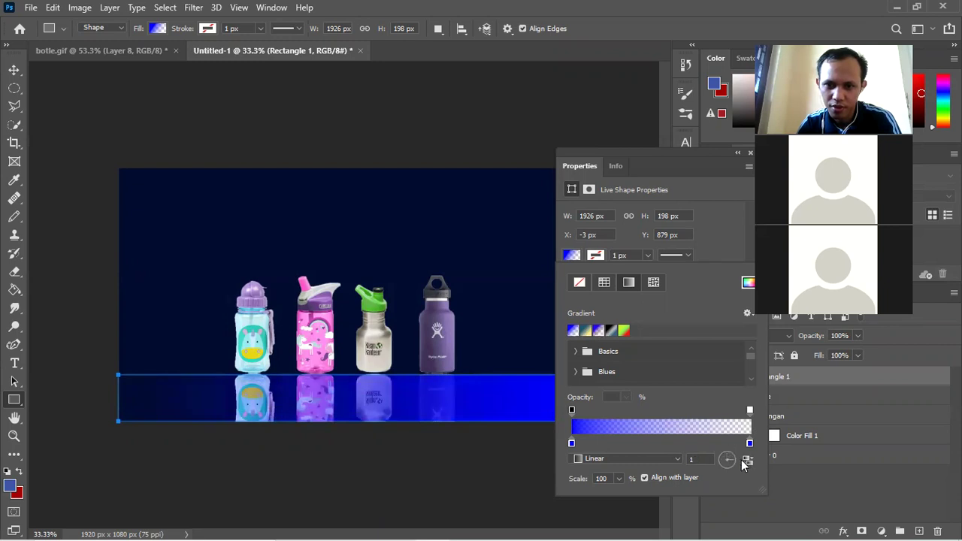
pyautogui.click(746, 461)
pyautogui.moveTo(733, 461); pyautogui.dragTo(725, 447)
pyautogui.doubleClick(704, 461)
pyautogui.write('1')
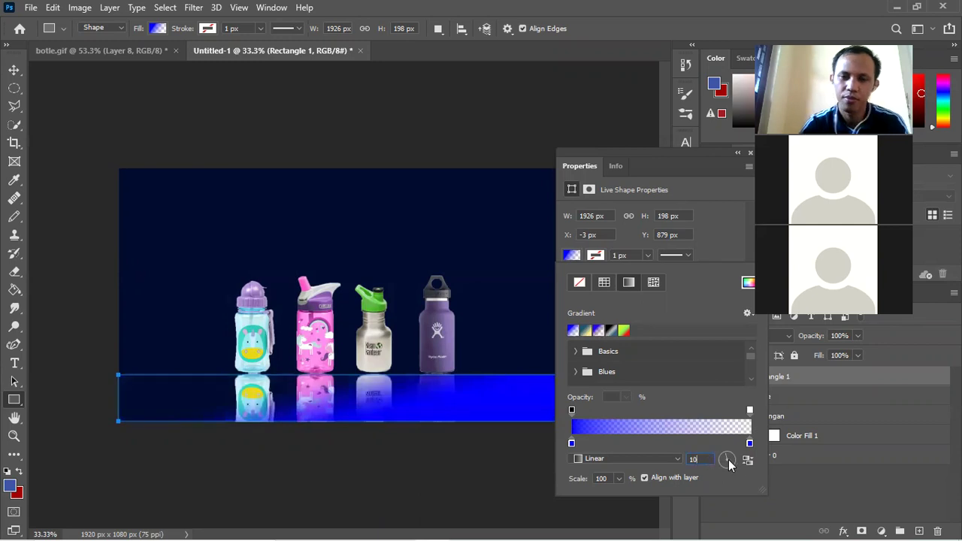
pyautogui.press('Return')
pyautogui.press('Return')
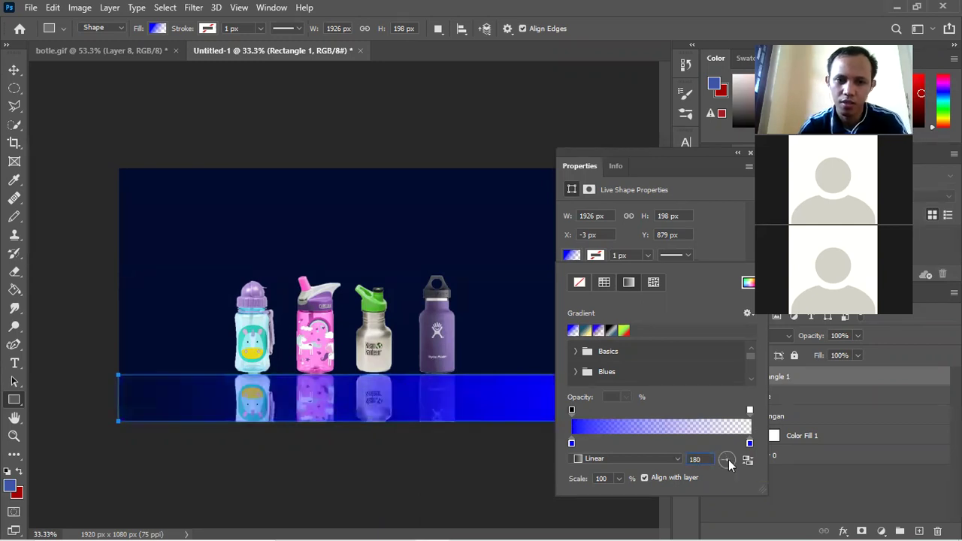
pyautogui.write('9')
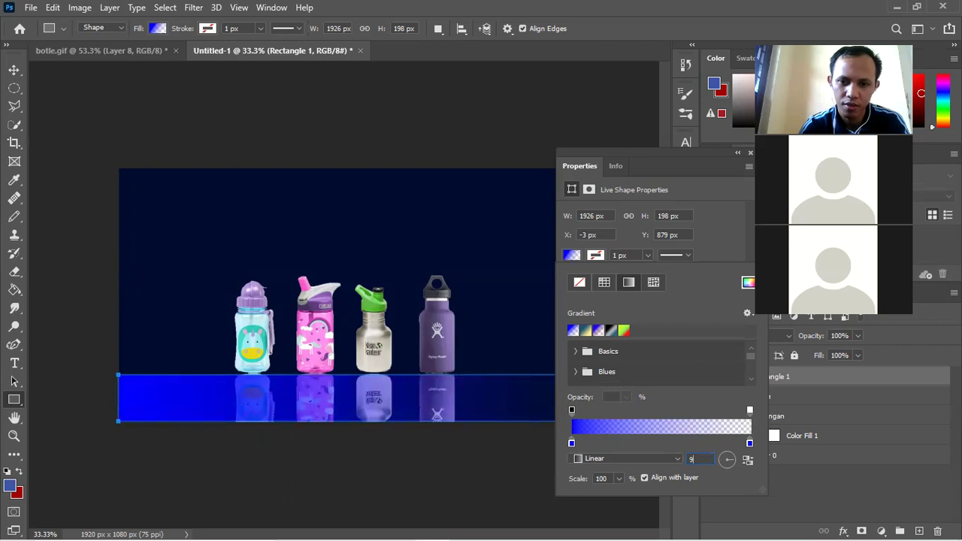
pyautogui.write('0')
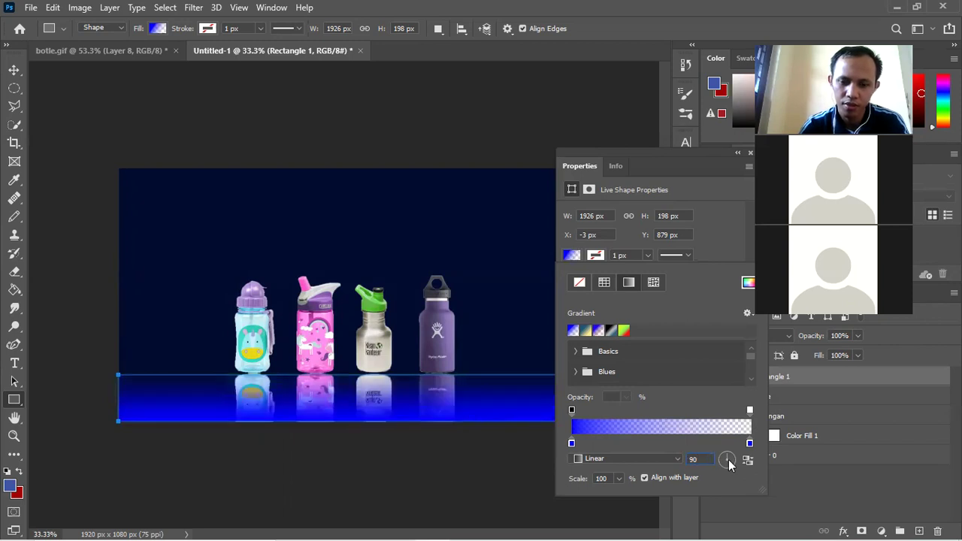
pyautogui.click(748, 154)
# Step: Move the Rectangle 1 floor layer beneath the bayangan reflection layer
pyautogui.keyDown('ctrl'); pyautogui.click(800, 380); pyautogui.keyUp('ctrl')
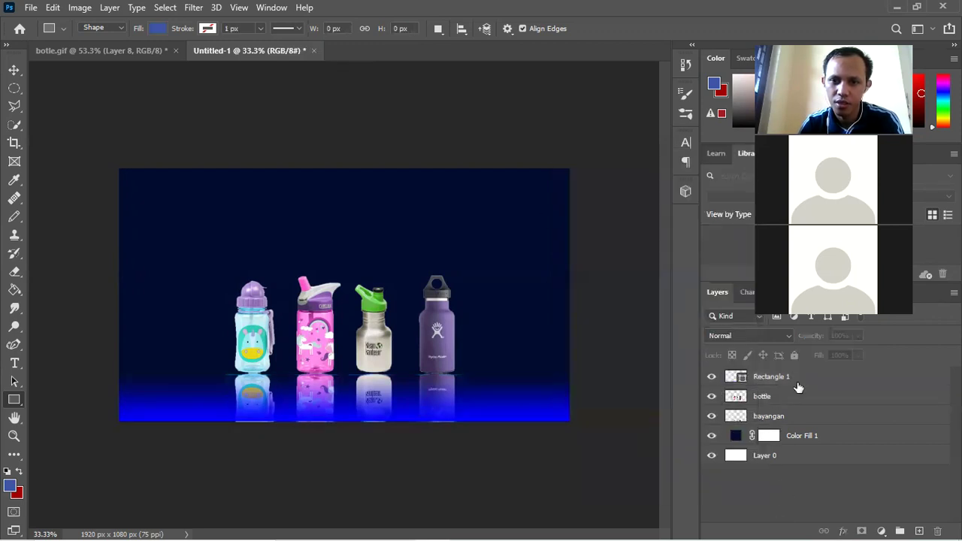
pyautogui.click(799, 380)
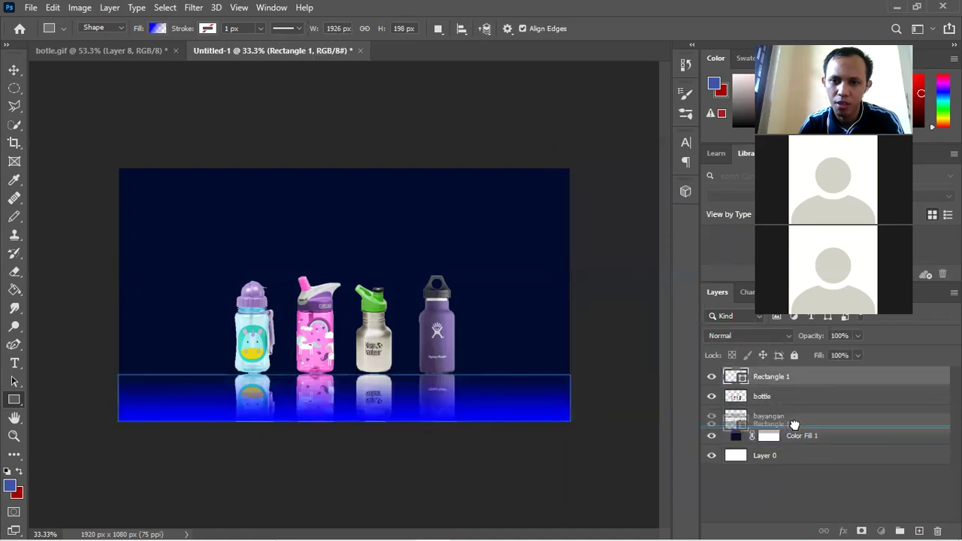
pyautogui.moveTo(795, 436); pyautogui.dragTo(805, 425)
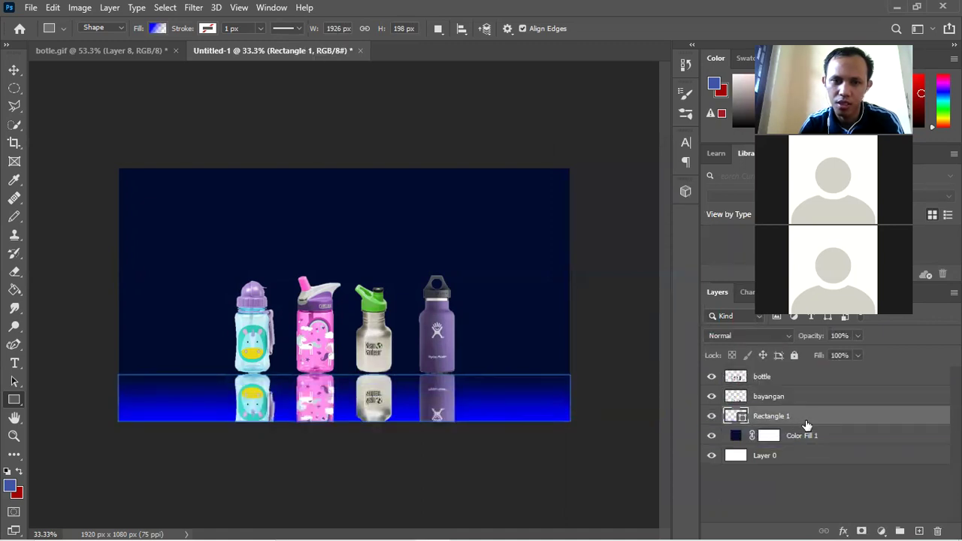
pyautogui.click(549, 351)
pyautogui.click(558, 135)
pyautogui.click(782, 499)
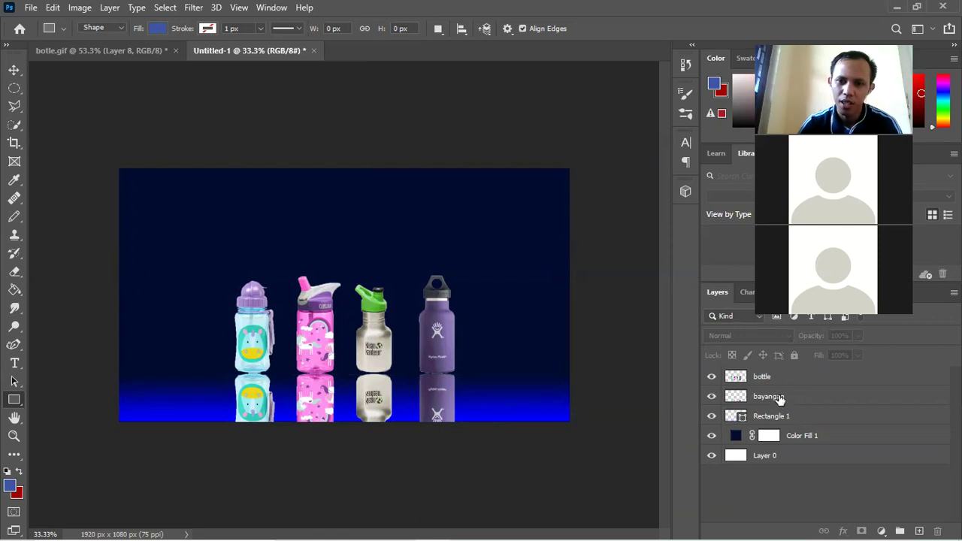
# Step: Fade the bayangan reflection by lowering its fill to 35% and opacity to 51%
pyautogui.click(780, 399)
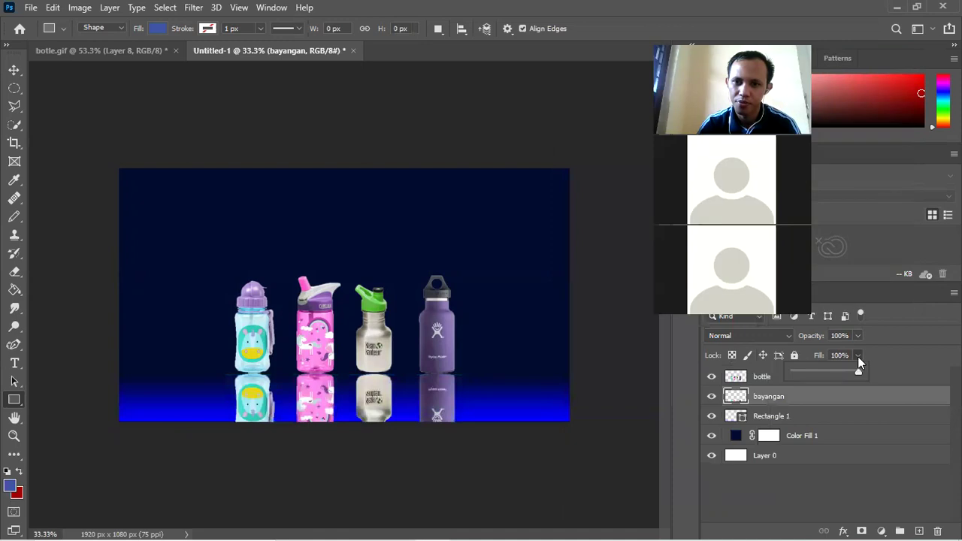
pyautogui.moveTo(842, 374); pyautogui.dragTo(815, 376)
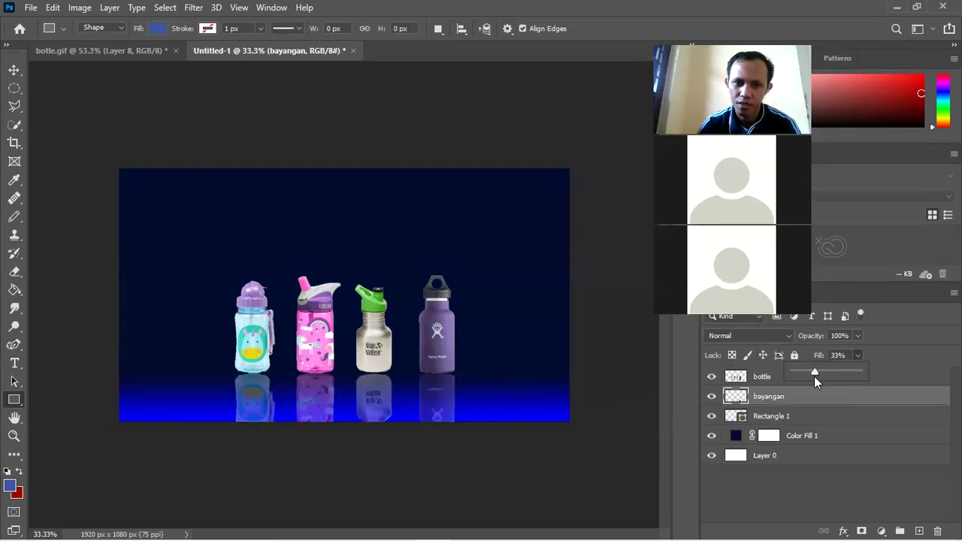
pyautogui.click(858, 336)
pyautogui.moveTo(846, 353); pyautogui.dragTo(829, 353)
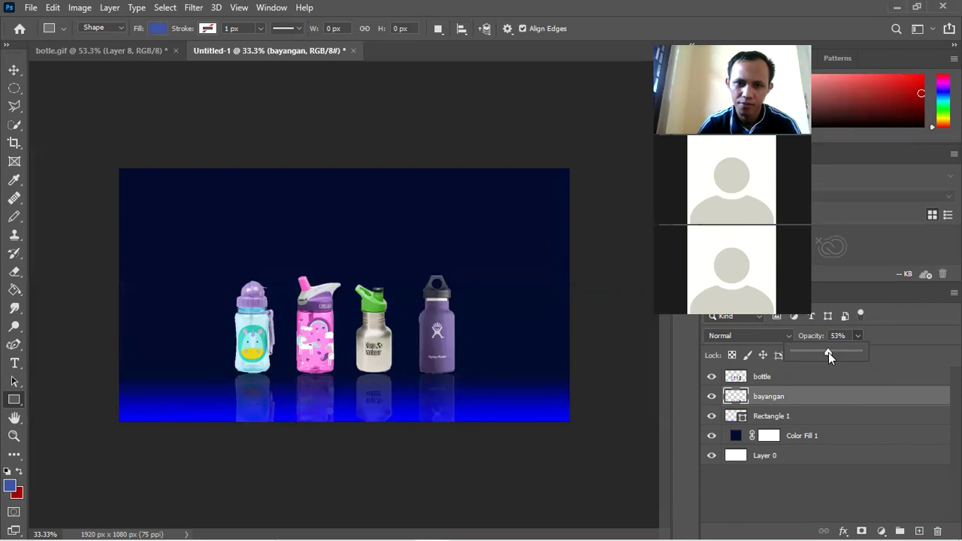
pyautogui.moveTo(829, 353); pyautogui.dragTo(827, 353)
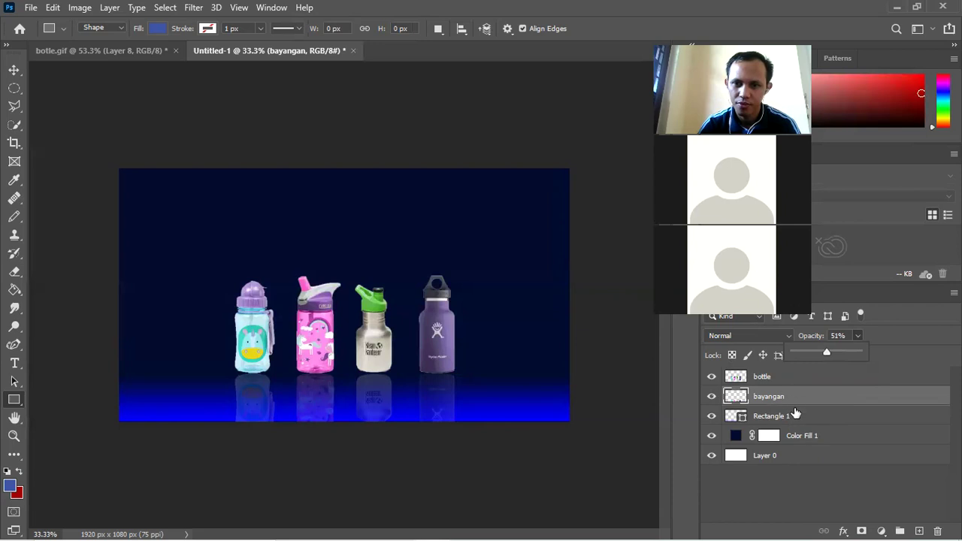
pyautogui.click(799, 421)
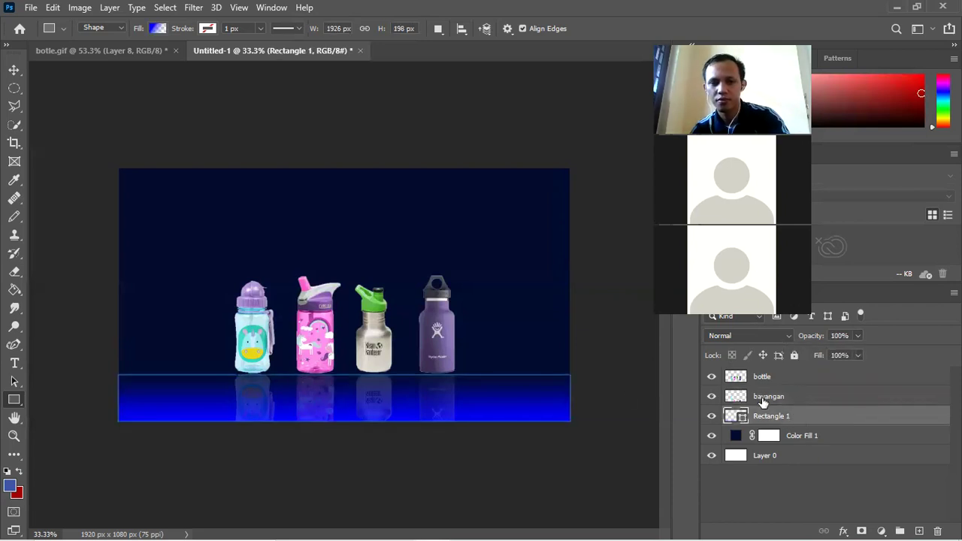
# Step: Rotate the Rectangle 1 floor about 180° with free transform and apply it
pyautogui.hotkey('ctrl', 't')
pyautogui.moveTo(342, 356)
pyautogui.mouseDown()
pyautogui.moveTo(341, 525)
pyautogui.moveTo(352, 524)
pyautogui.mouseUp()
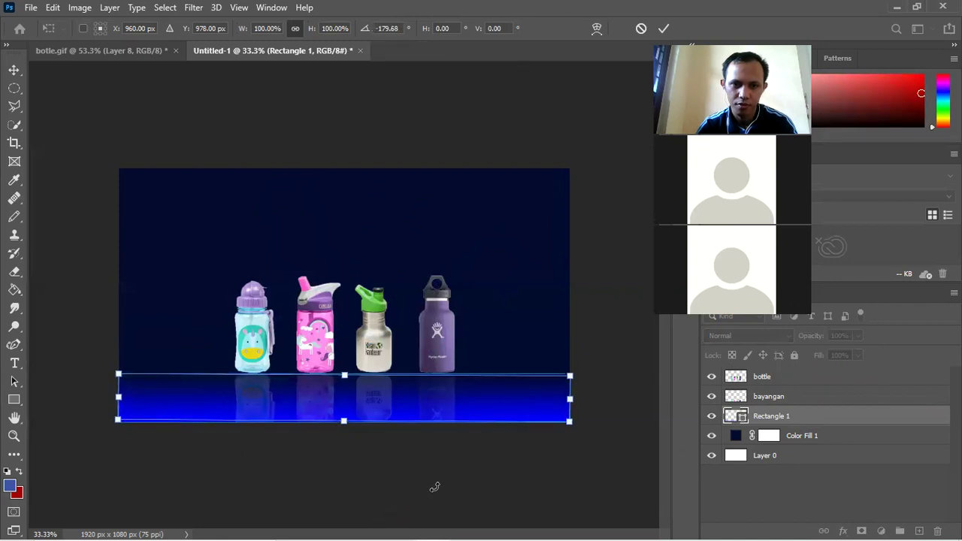
pyautogui.click(777, 479)
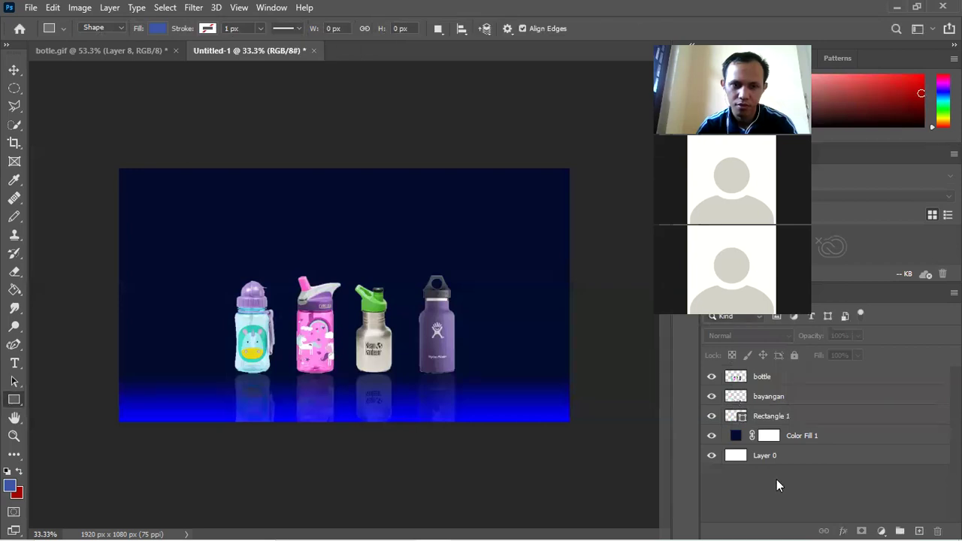
pyautogui.click(797, 418)
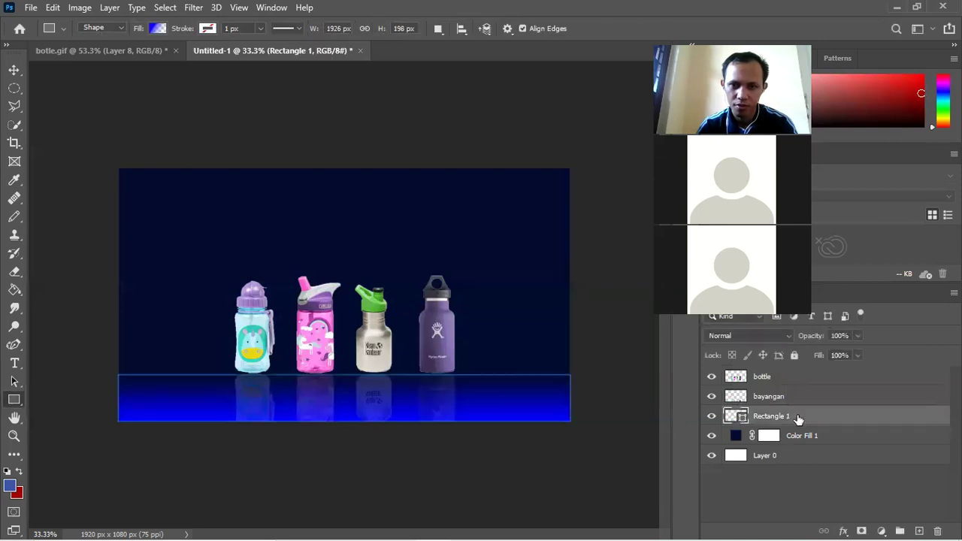
pyautogui.hotkey('ctrl', 't')
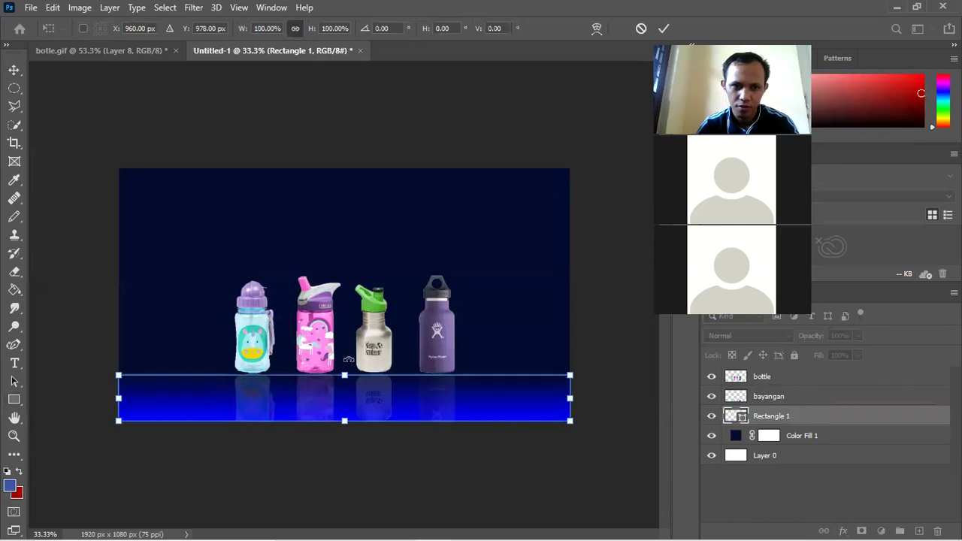
pyautogui.moveTo(364, 362)
pyautogui.mouseDown()
pyautogui.moveTo(315, 525)
pyautogui.moveTo(330, 524)
pyautogui.mouseUp()
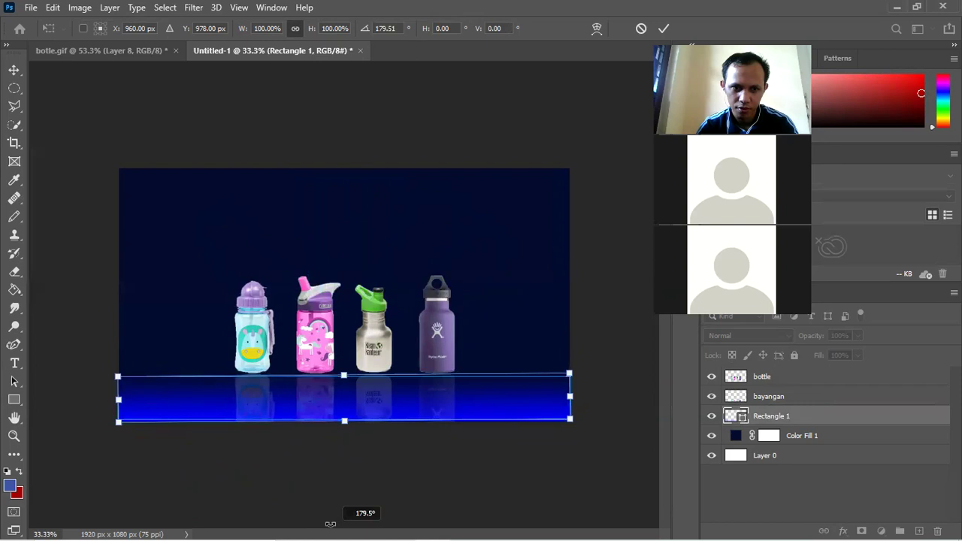
pyautogui.moveTo(331, 524); pyautogui.dragTo(319, 524)
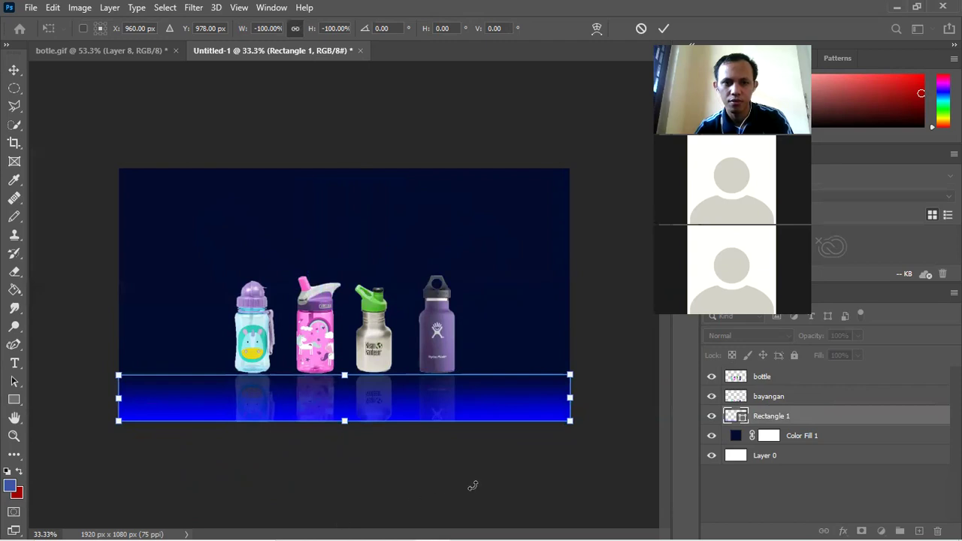
pyautogui.click(14, 69)
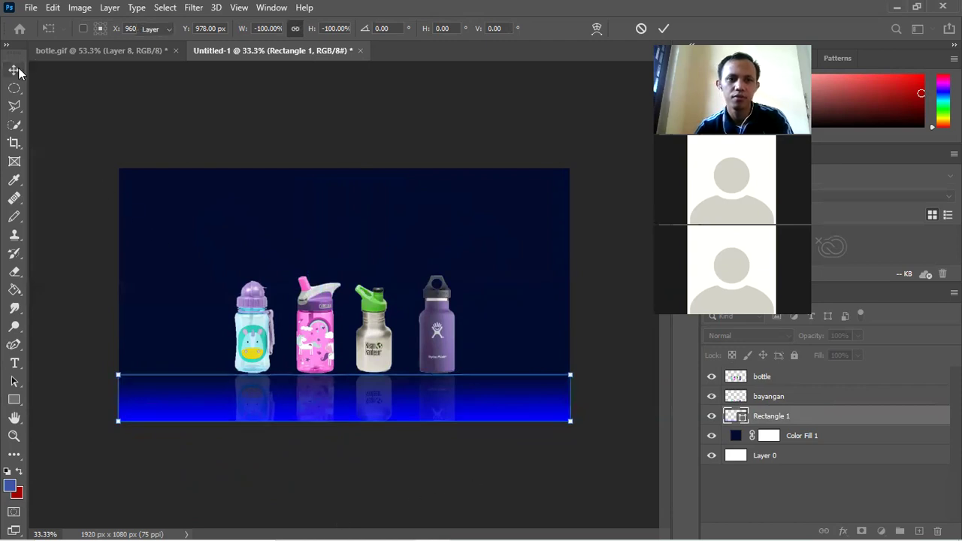
pyautogui.click(76, 232)
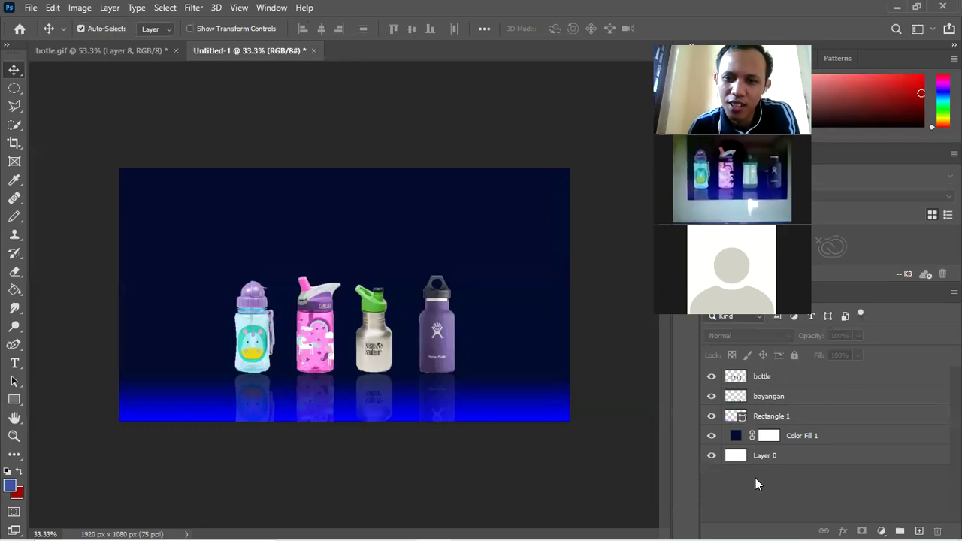
# Step: Delete the gradient floor and draw a new 1917 × 216 px rectangle along the canvas bottom
pyautogui.click(793, 416)
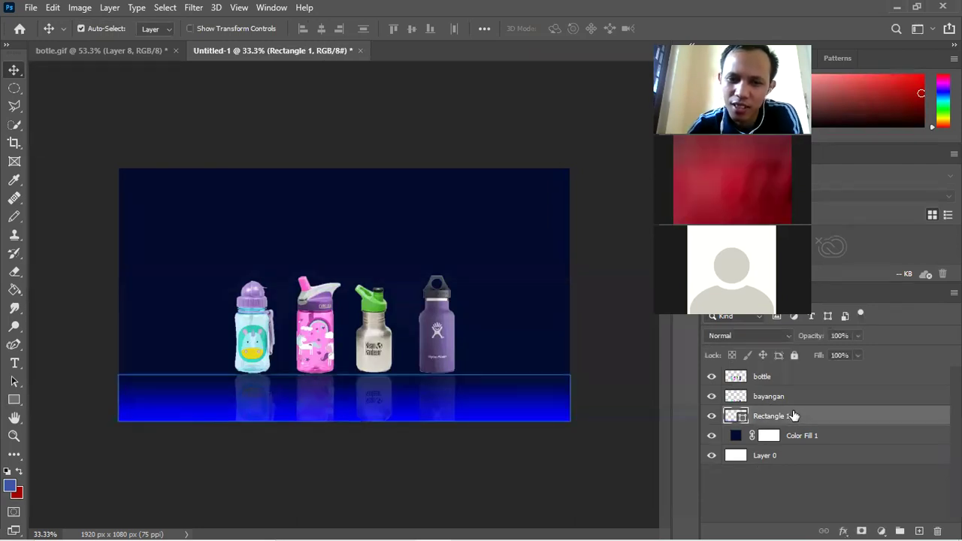
pyautogui.press('Delete')
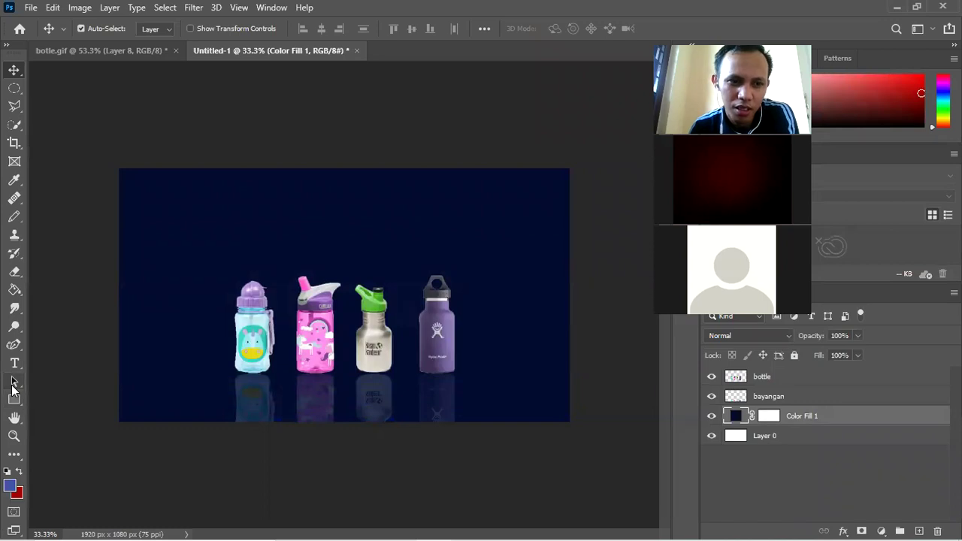
pyautogui.click(10, 402)
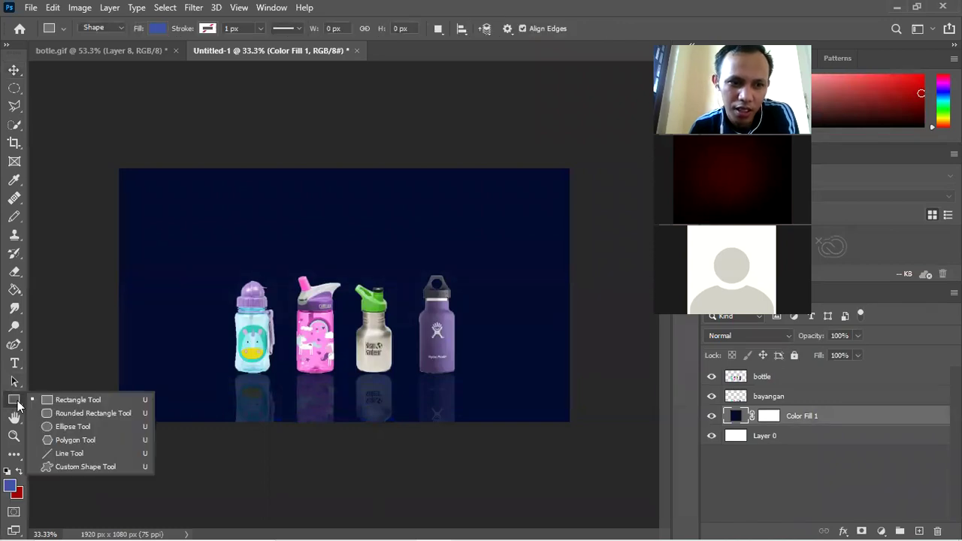
pyautogui.click(84, 398)
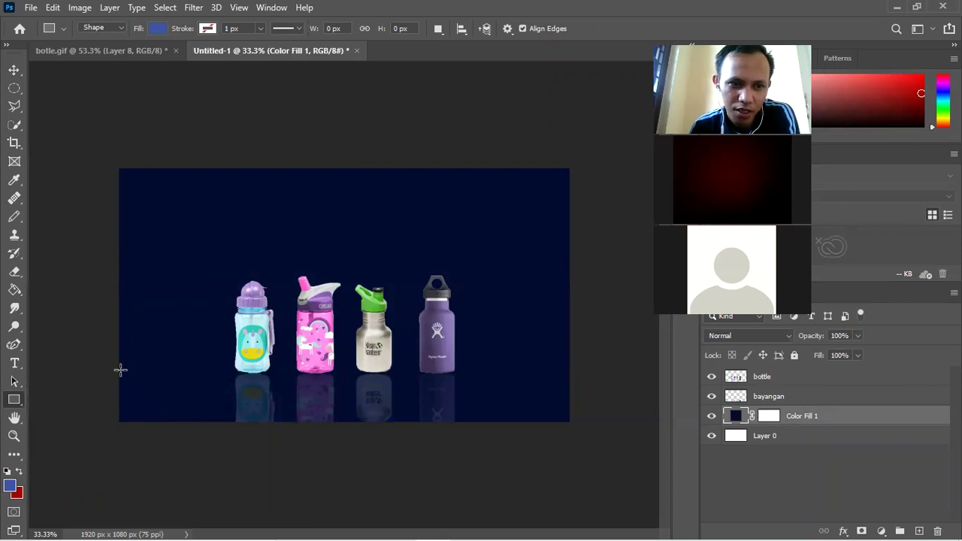
pyautogui.moveTo(121, 370); pyautogui.dragTo(570, 422)
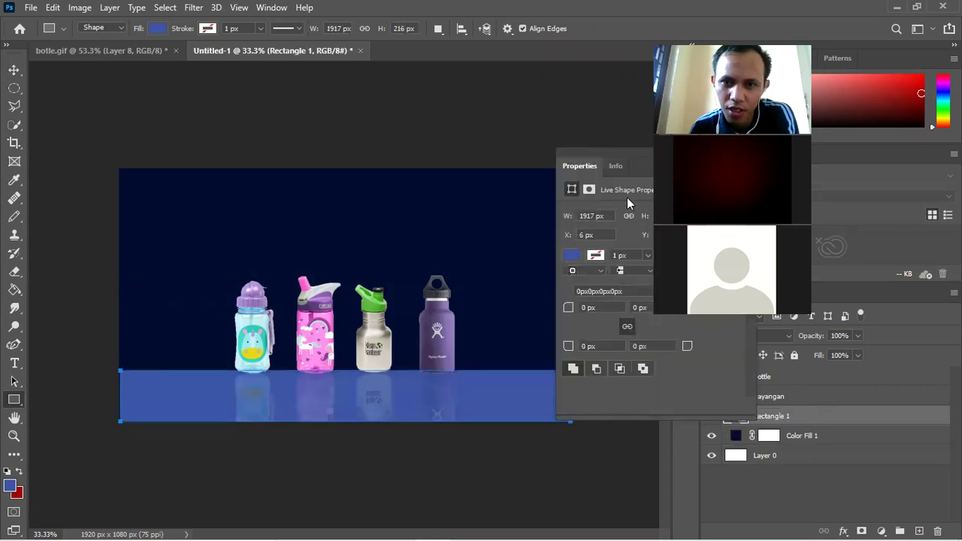
pyautogui.moveTo(638, 174); pyautogui.dragTo(596, 255)
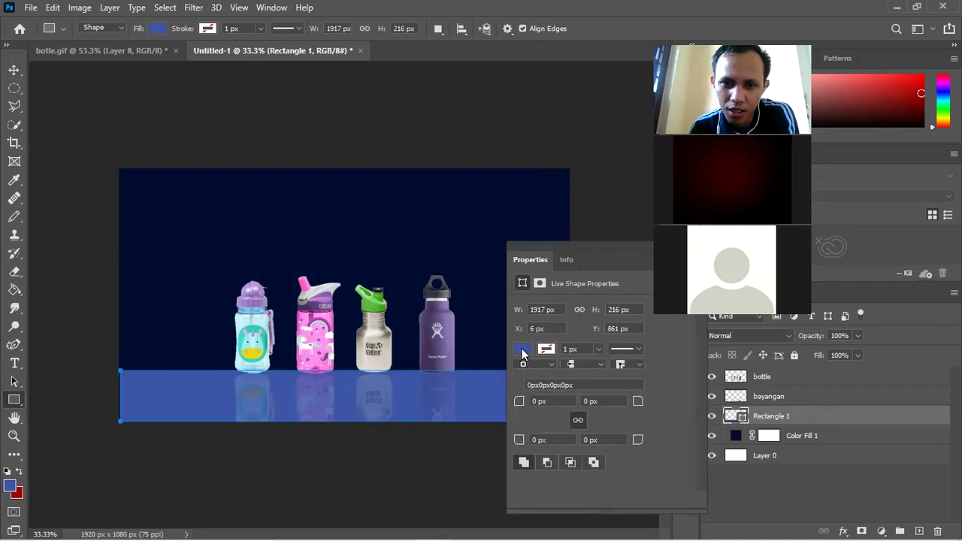
pyautogui.click(523, 351)
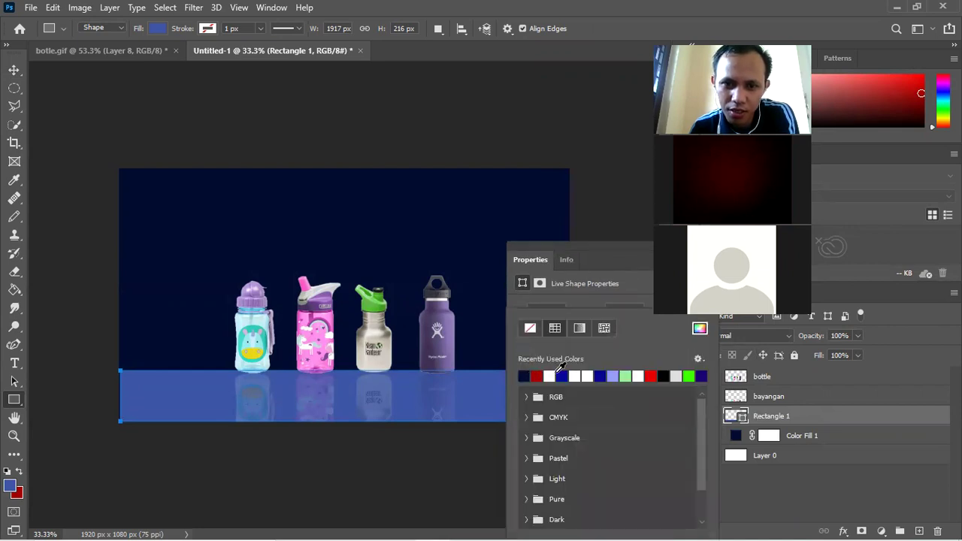
# Step: Give the new floor rectangle the blue-to-transparent gradient fill preset
pyautogui.click(437, 200)
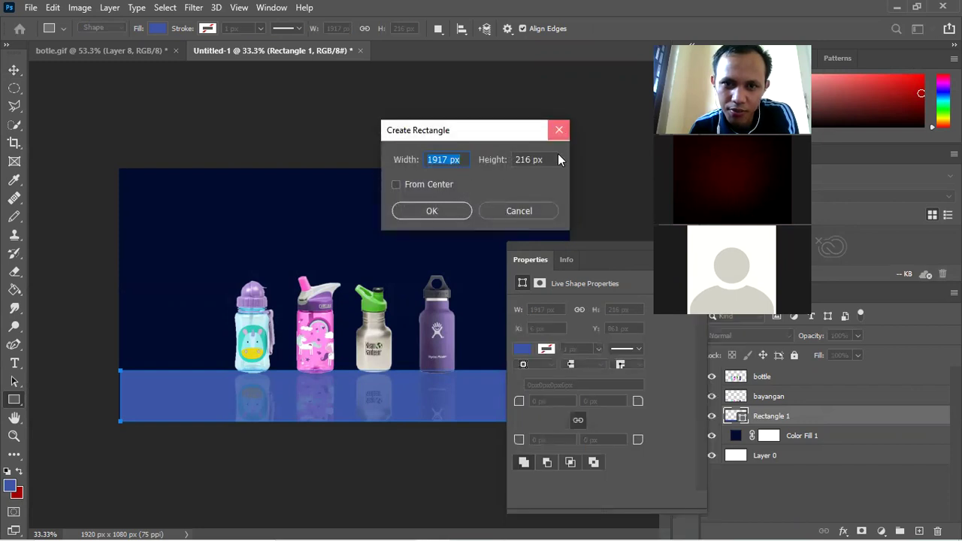
pyautogui.press('Return')
pyautogui.click(523, 351)
pyautogui.click(525, 375)
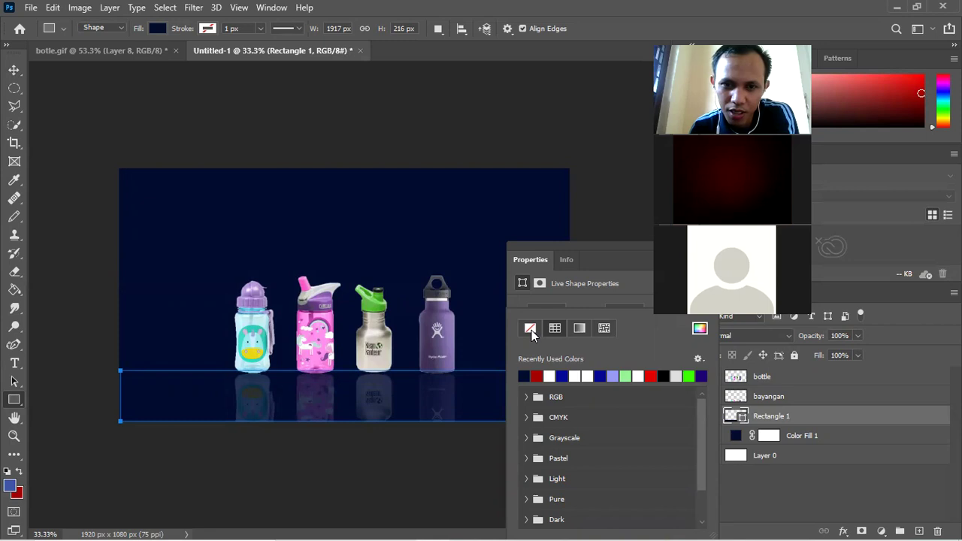
pyautogui.click(582, 329)
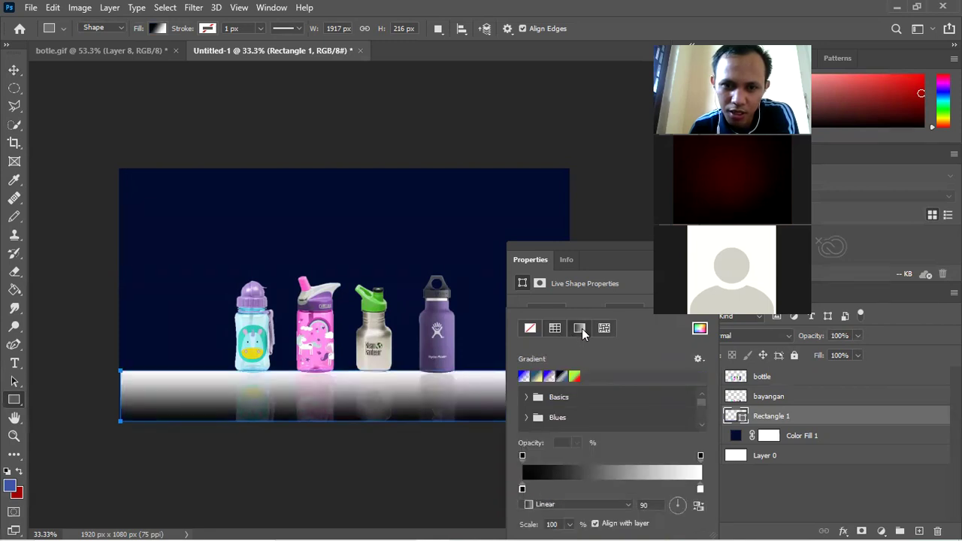
pyautogui.click(524, 377)
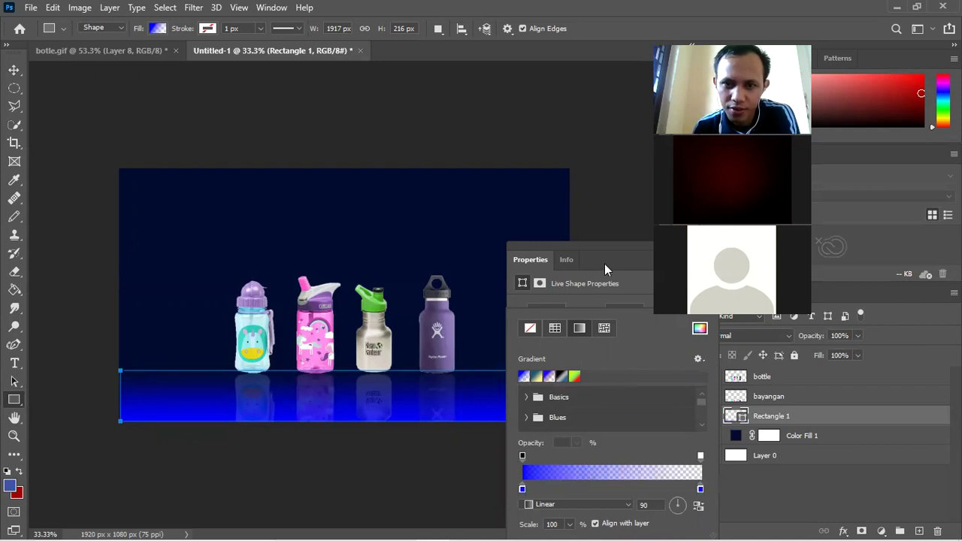
pyautogui.moveTo(614, 245); pyautogui.dragTo(618, 206)
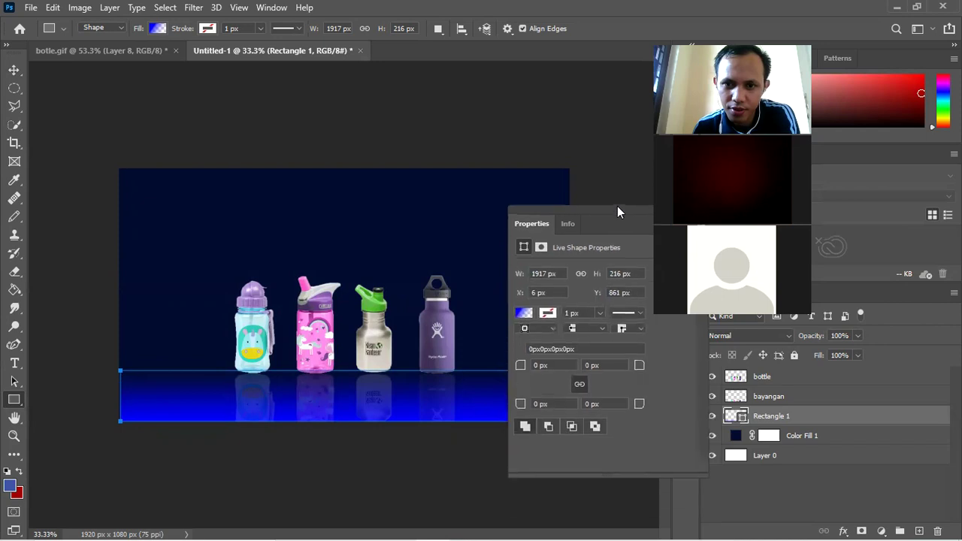
# Step: Keep the floor gradient Linear and reverse it so the top edge glows brightest
pyautogui.click(524, 312)
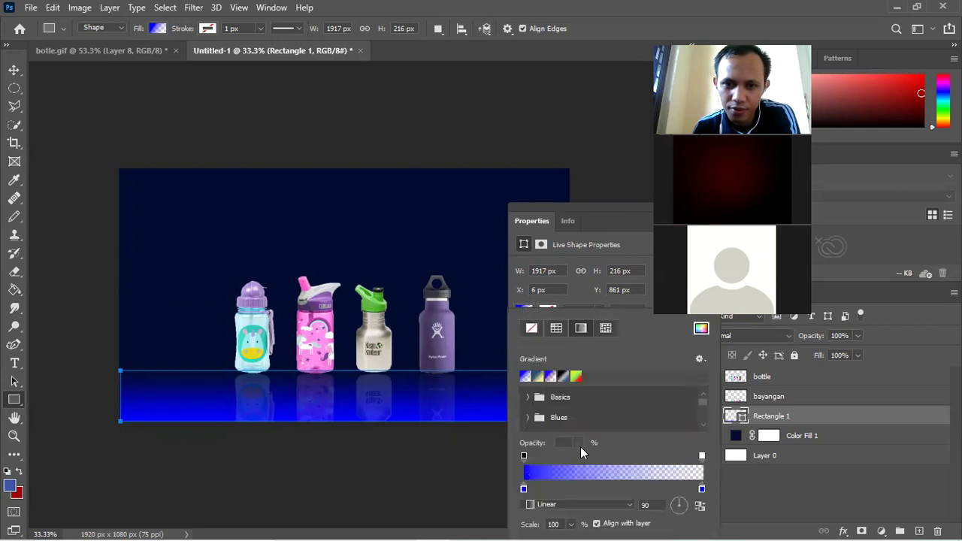
pyautogui.click(631, 508)
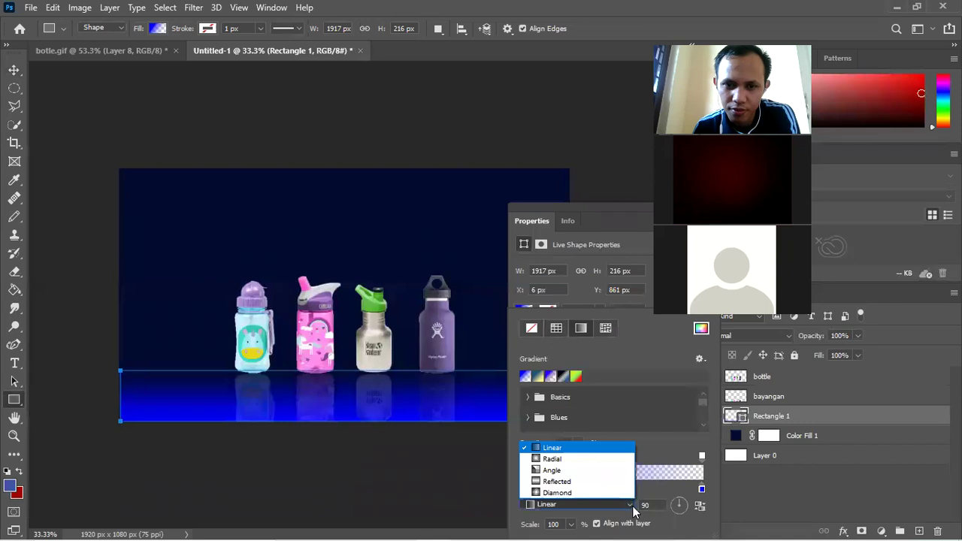
pyautogui.click(633, 510)
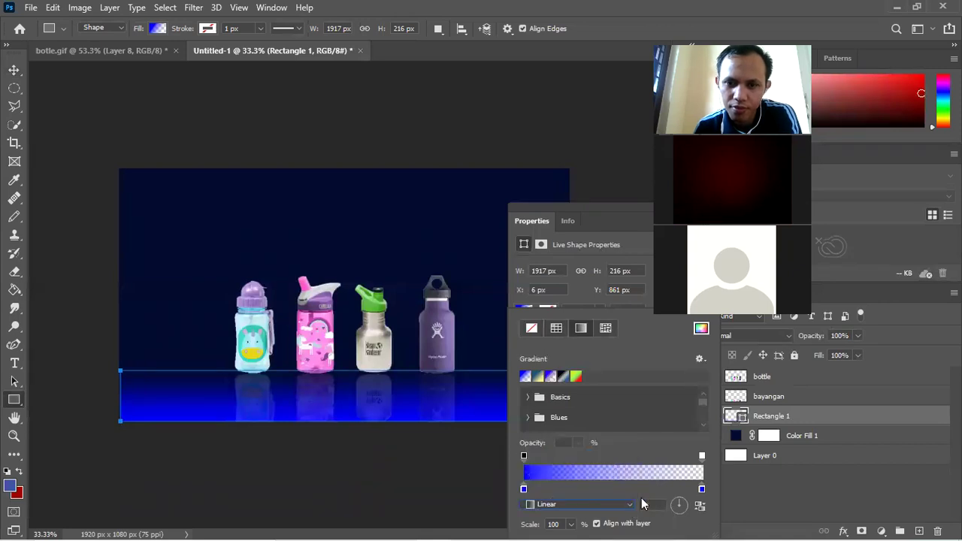
pyautogui.click(700, 508)
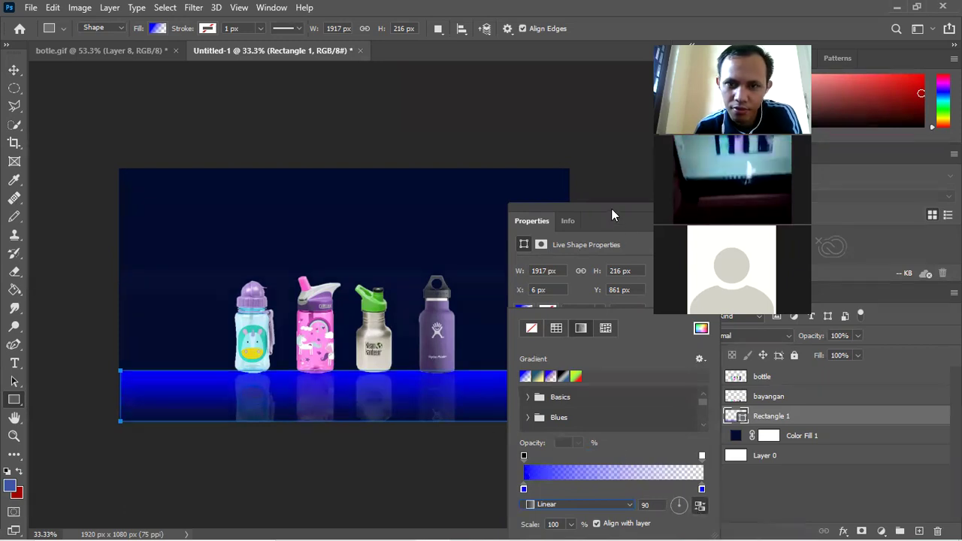
pyautogui.moveTo(611, 208); pyautogui.dragTo(581, 248)
pyautogui.moveTo(644, 247); pyautogui.dragTo(599, 272)
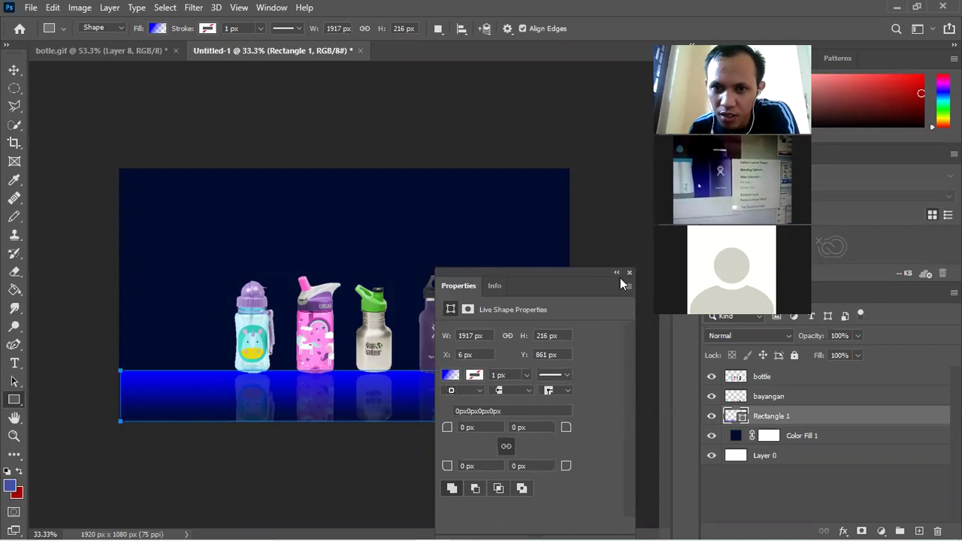
pyautogui.click(629, 273)
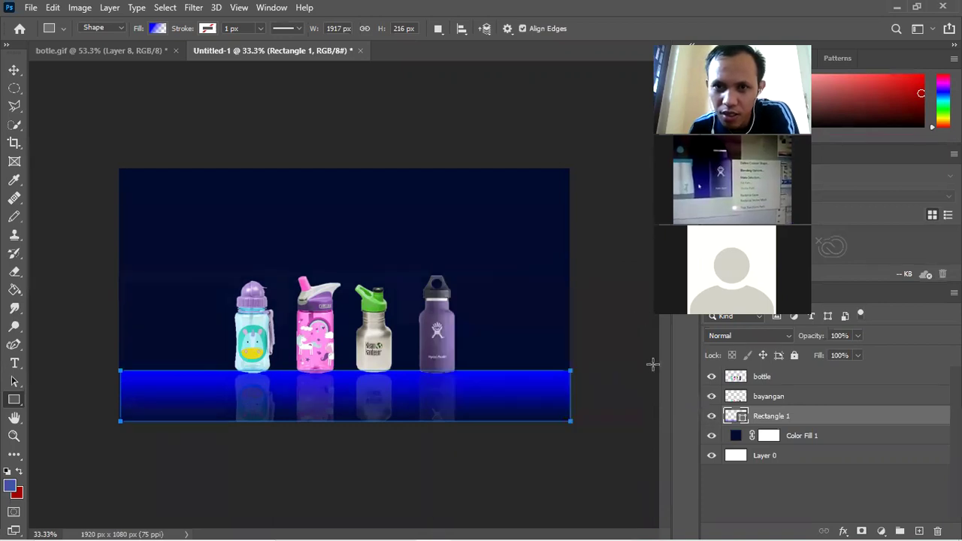
# Step: Switch to the Move tool
pyautogui.click(13, 70)
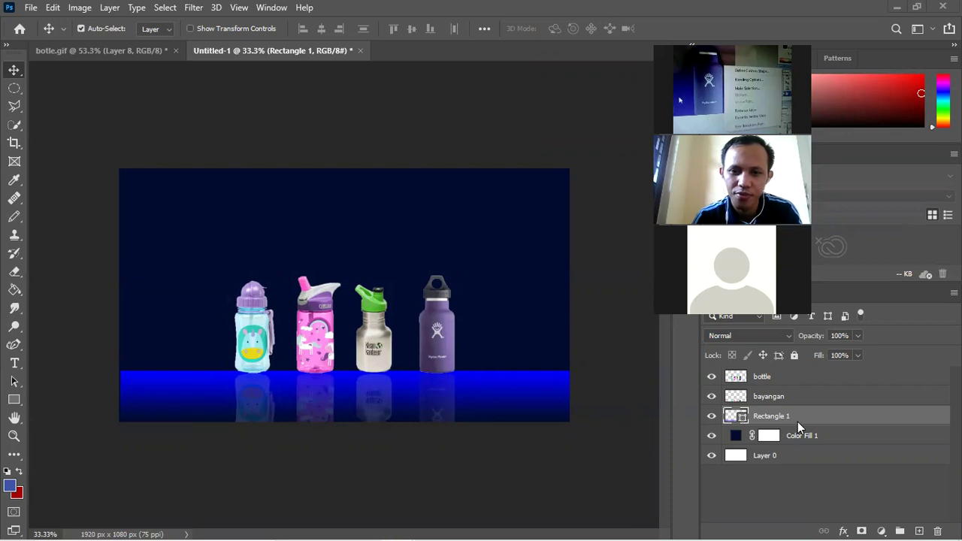
# Step: Stretch the floor rectangle's left edge to about 100.31% so it reaches the canvas edge
pyautogui.hotkey('ctrl', 't')
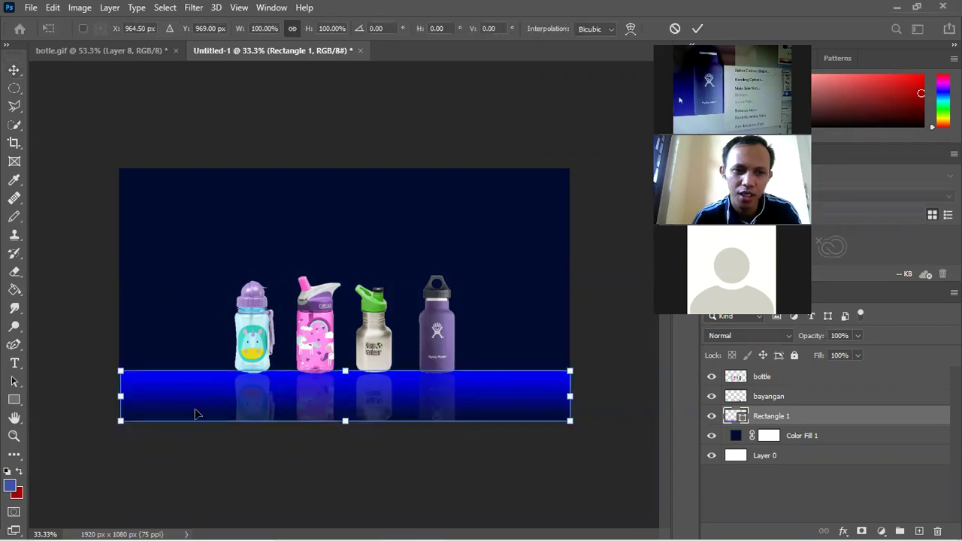
pyautogui.moveTo(120, 395); pyautogui.dragTo(119, 395)
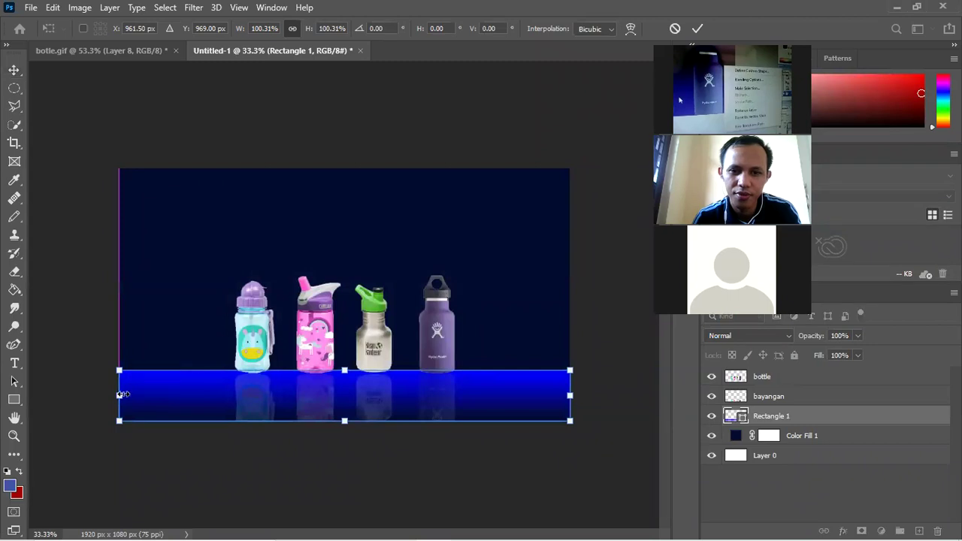
pyautogui.press('Return')
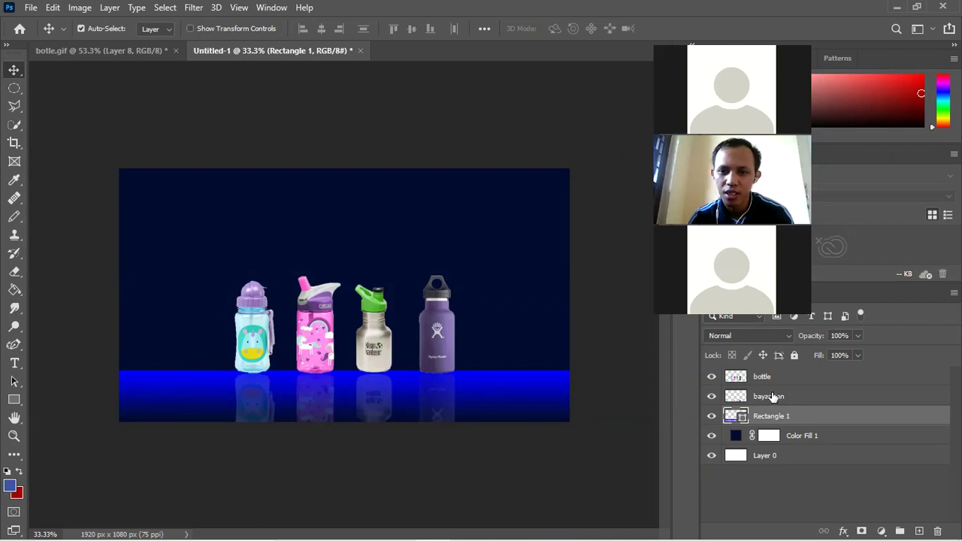
pyautogui.moveTo(774, 419)
pyautogui.mouseDown()
pyautogui.moveTo(775, 378)
pyautogui.moveTo(773, 419)
pyautogui.mouseUp()
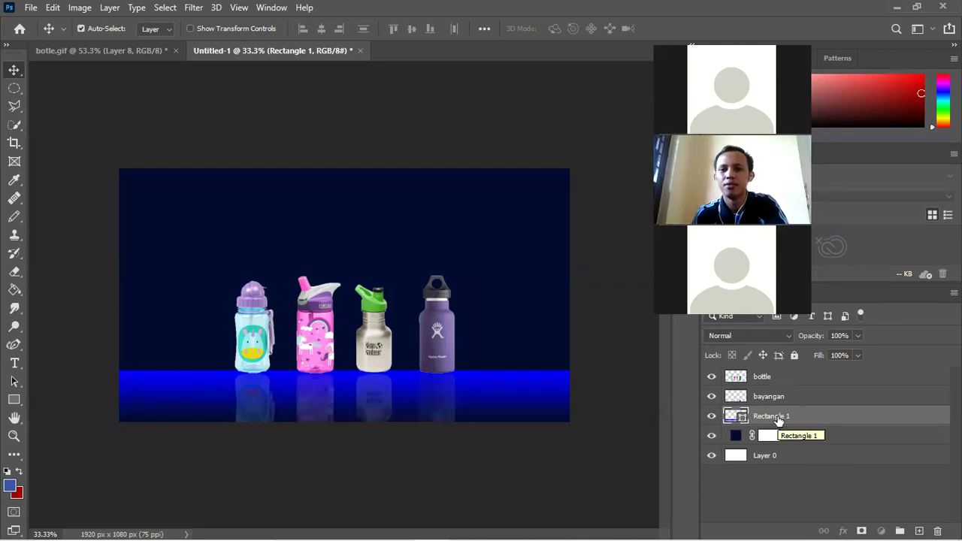
pyautogui.moveTo(778, 422); pyautogui.dragTo(781, 394)
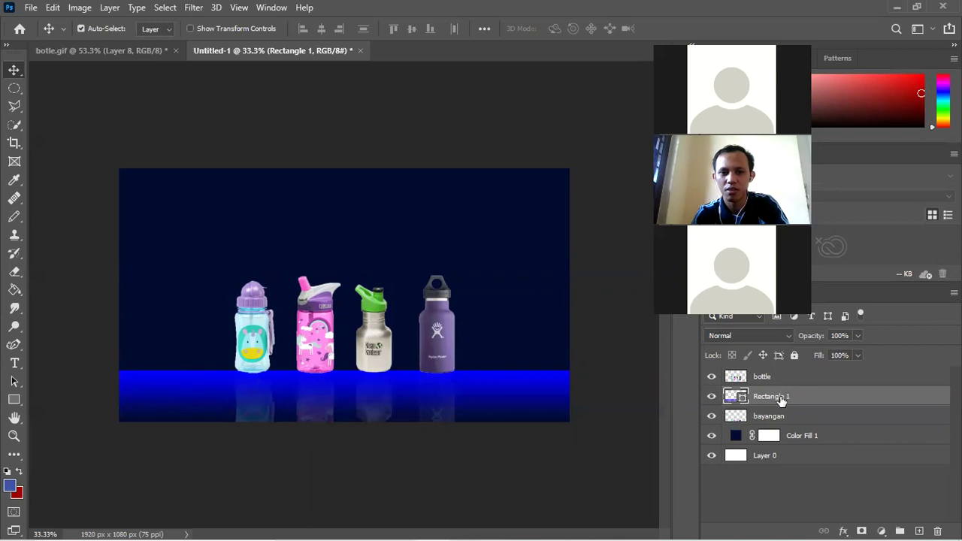
pyautogui.moveTo(780, 400); pyautogui.dragTo(780, 428)
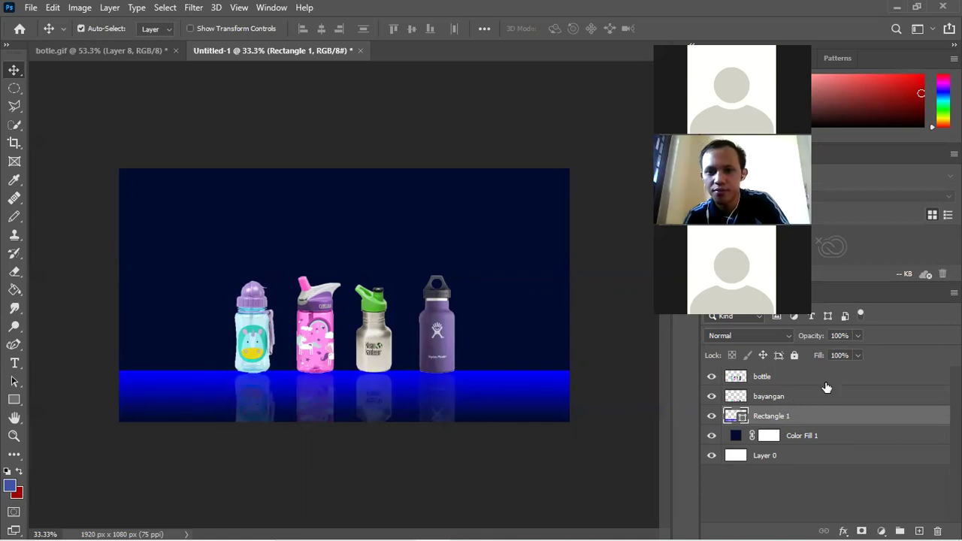
pyautogui.click(784, 397)
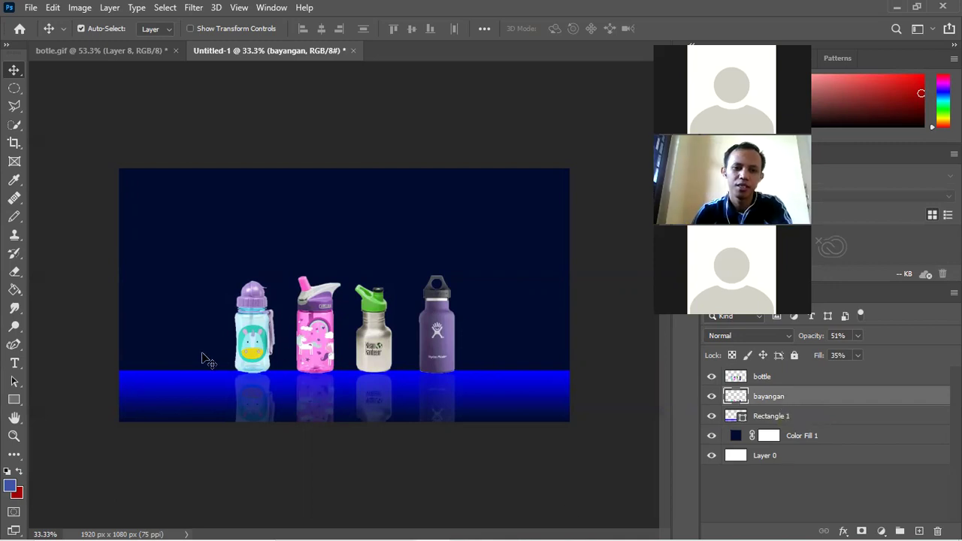
pyautogui.scroll(2, 314, 370)
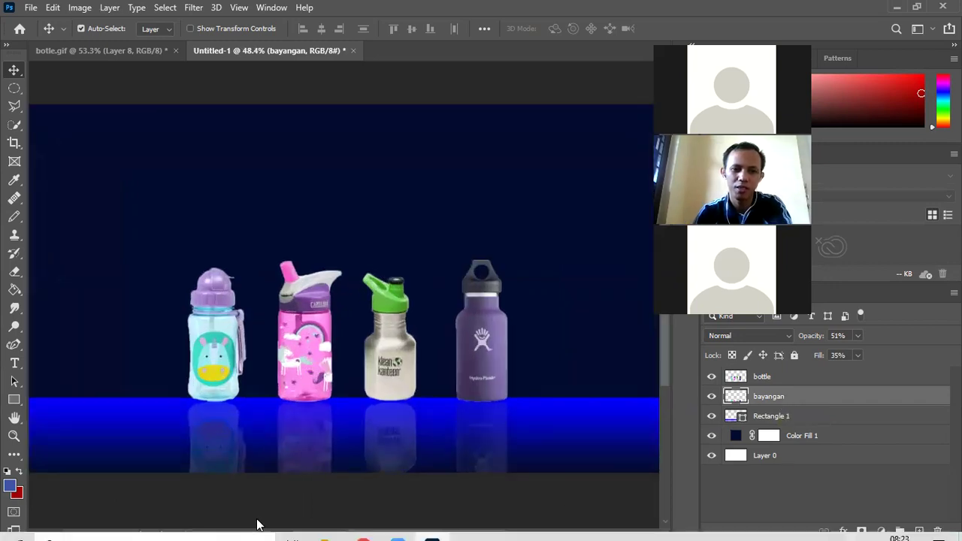
# Step: Browse File Explorer to 2 Product > gambar air and drag 8-2-water-png-image into the poster
pyautogui.click(331, 527)
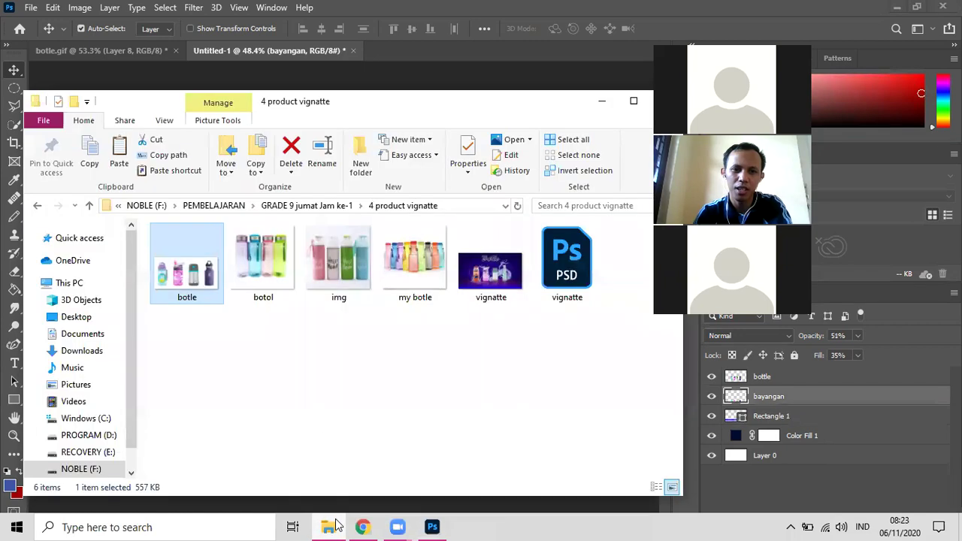
pyautogui.click(337, 405)
pyautogui.hotkey('alt', 'Up')
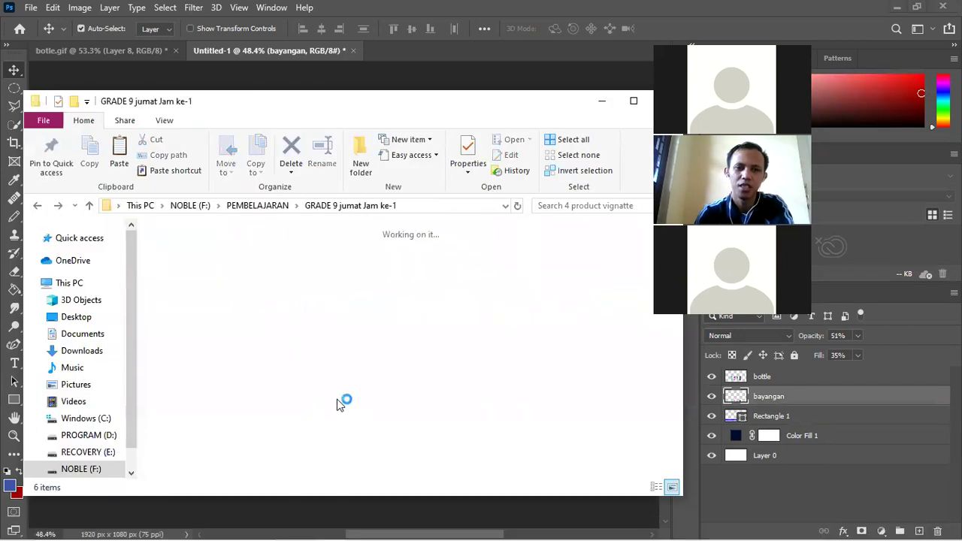
pyautogui.press('Left')
pyautogui.press('Left')
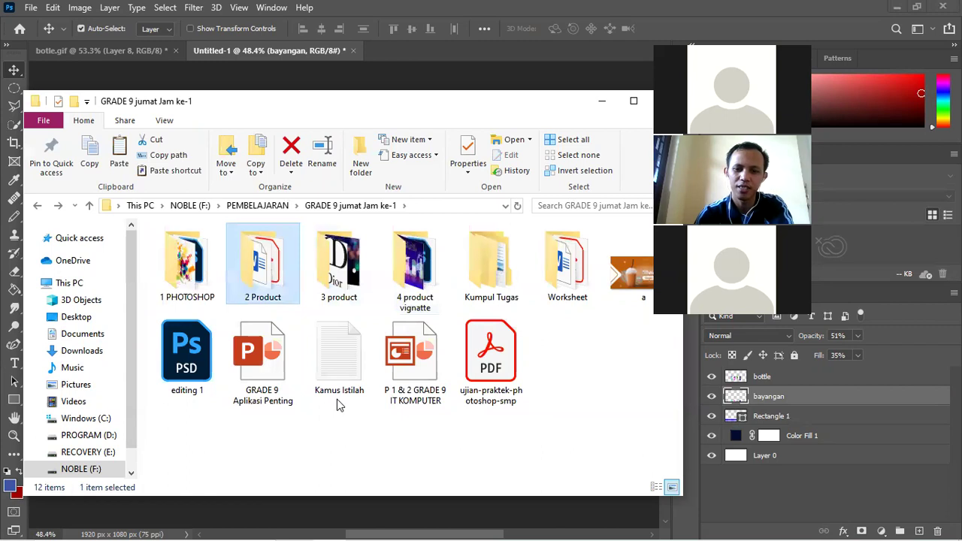
pyautogui.press('Return')
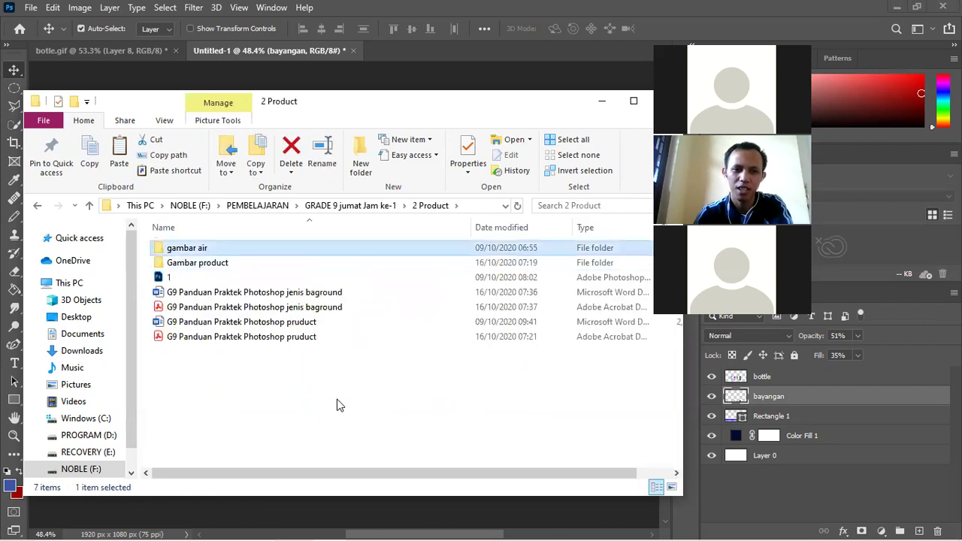
pyautogui.press('Return')
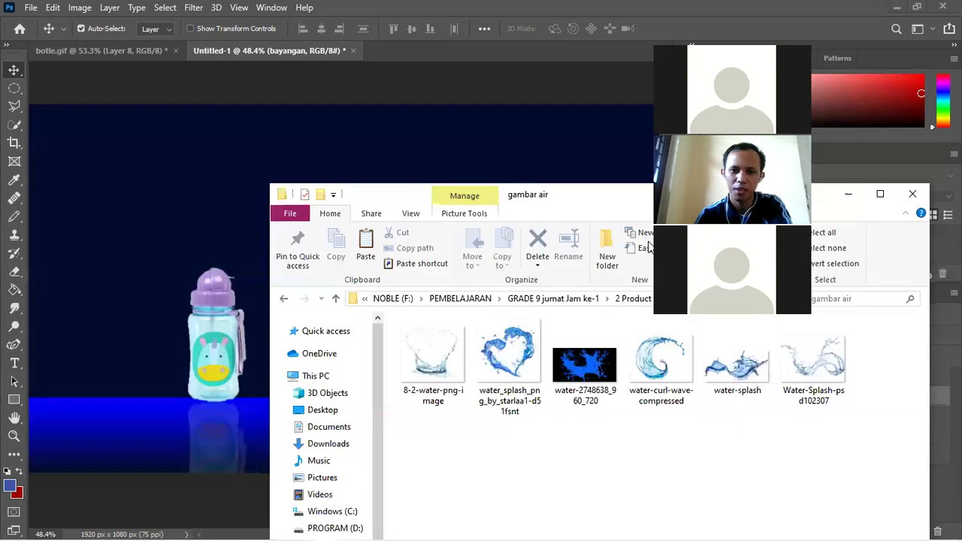
pyautogui.moveTo(433, 357); pyautogui.dragTo(143, 344)
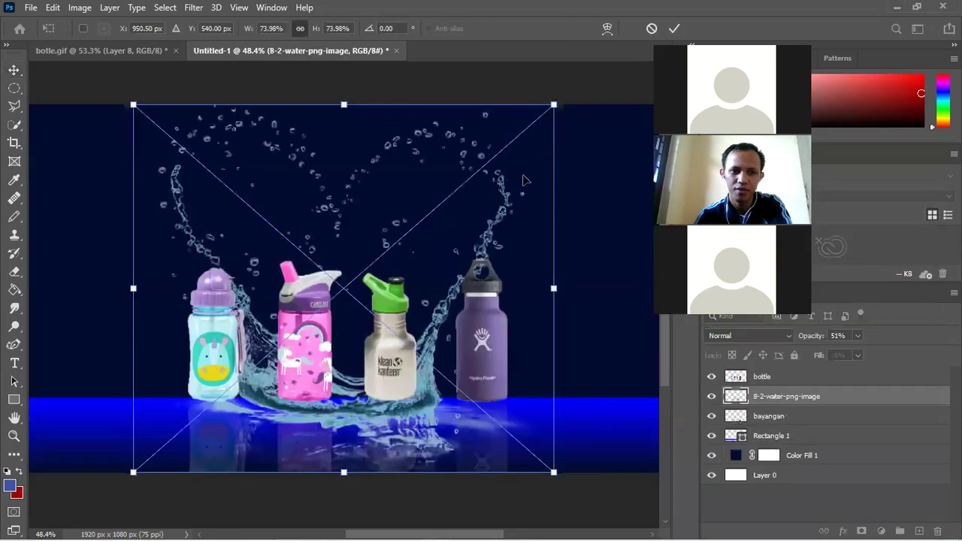
# Step: Scale the 8-2-water-png-image splash to about 45% around the first bottle, below bayangan
pyautogui.moveTo(554, 103); pyautogui.dragTo(386, 251)
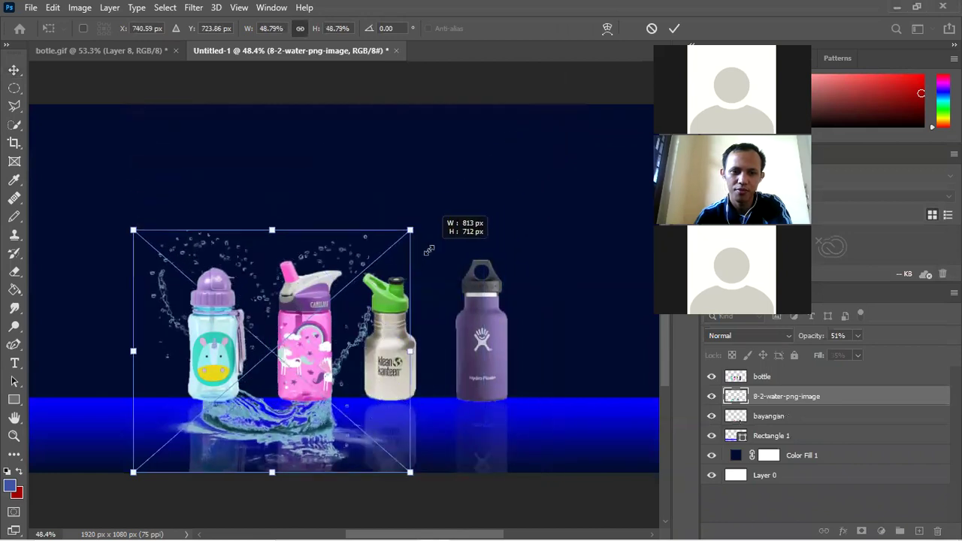
pyautogui.moveTo(261, 280); pyautogui.dragTo(211, 249)
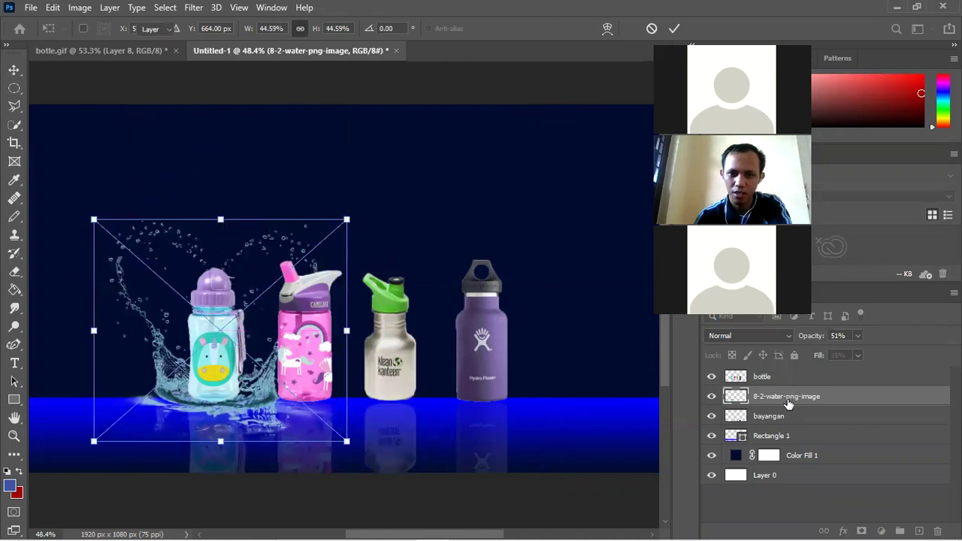
pyautogui.moveTo(787, 402); pyautogui.dragTo(783, 424)
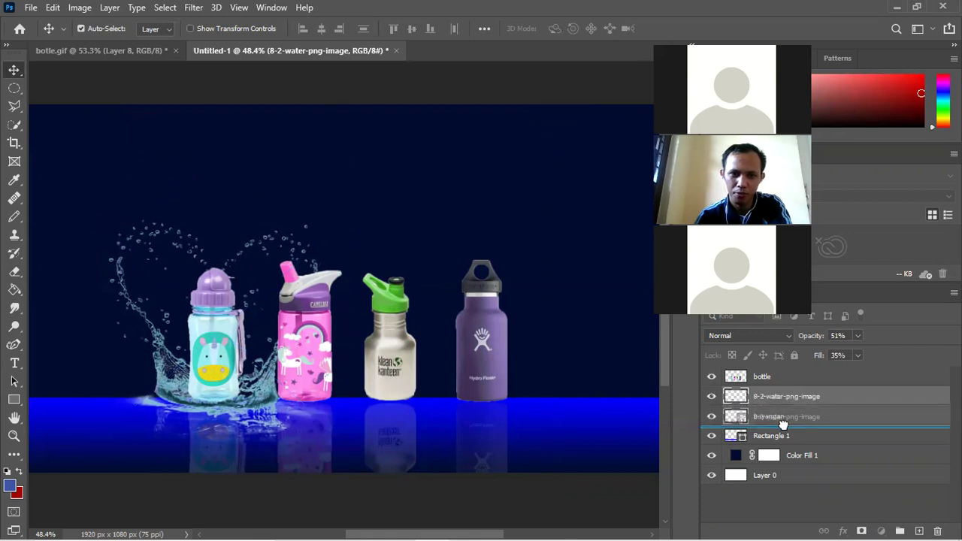
pyautogui.moveTo(783, 425); pyautogui.dragTo(786, 431)
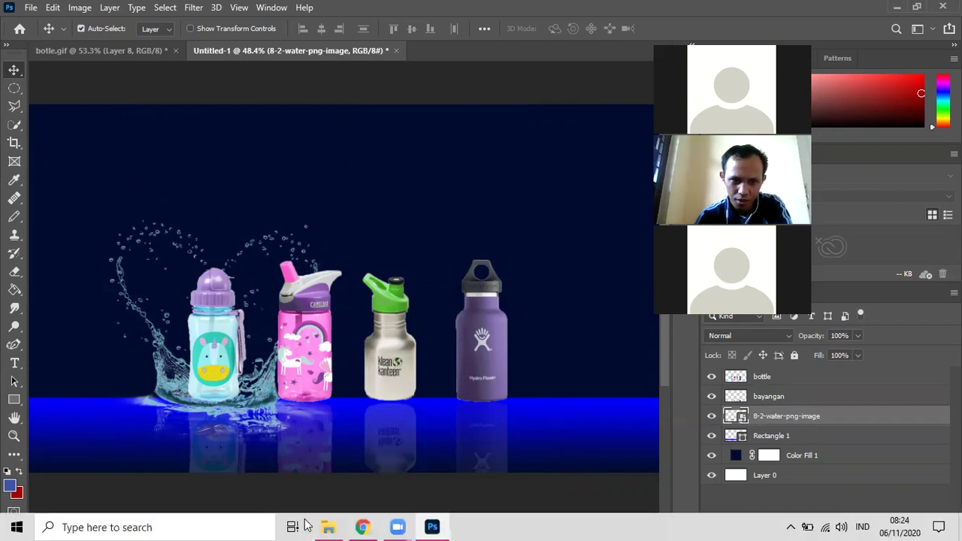
# Step: Place Water-Splash-psd102307 at about 163%, tilted 20°, over the right-hand bottles
pyautogui.click(328, 527)
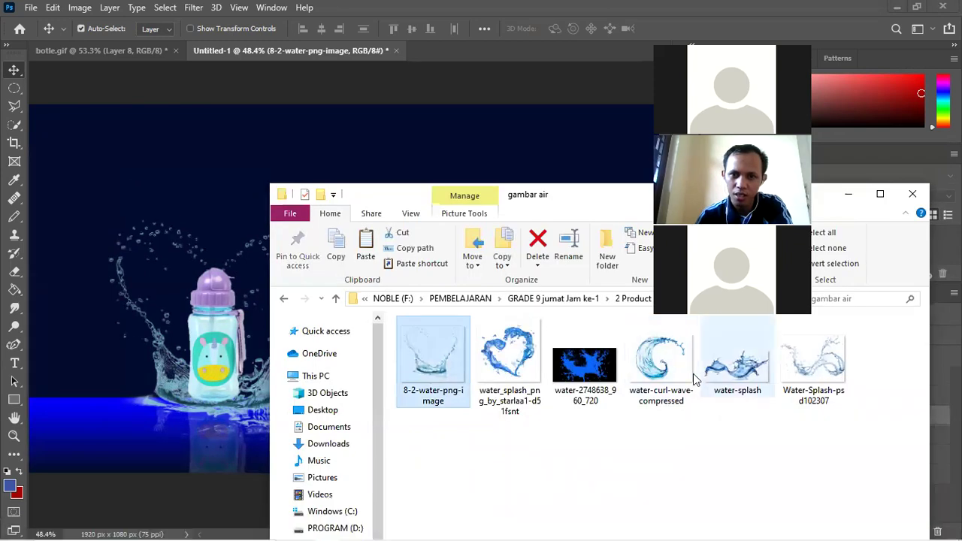
pyautogui.moveTo(785, 378)
pyautogui.mouseDown()
pyautogui.moveTo(183, 153)
pyautogui.moveTo(189, 174)
pyautogui.mouseUp()
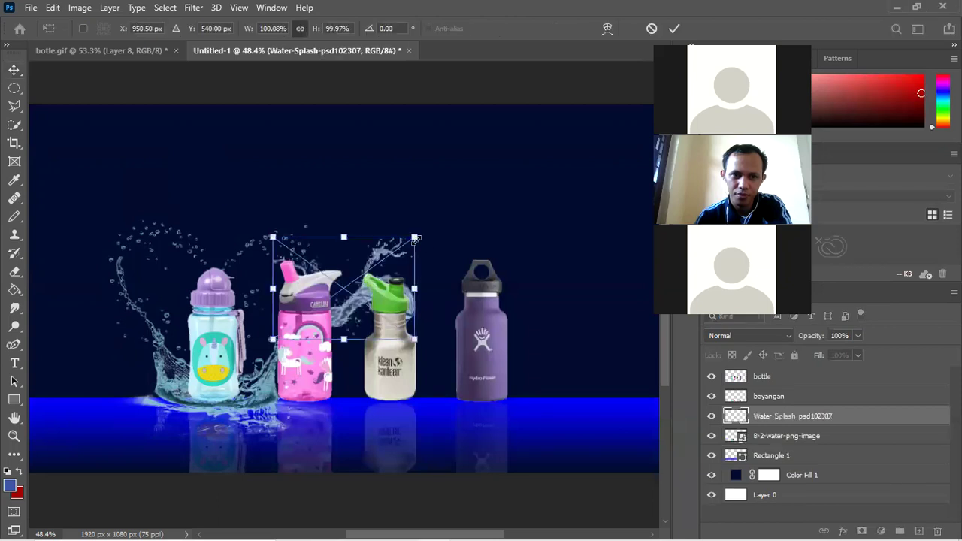
pyautogui.moveTo(427, 234); pyautogui.dragTo(515, 170)
pyautogui.moveTo(421, 253)
pyautogui.mouseDown()
pyautogui.moveTo(504, 318)
pyautogui.moveTo(502, 339)
pyautogui.moveTo(447, 354)
pyautogui.moveTo(459, 336)
pyautogui.mouseUp()
pyautogui.moveTo(421, 236); pyautogui.dragTo(379, 241)
pyautogui.moveTo(431, 313); pyautogui.dragTo(426, 309)
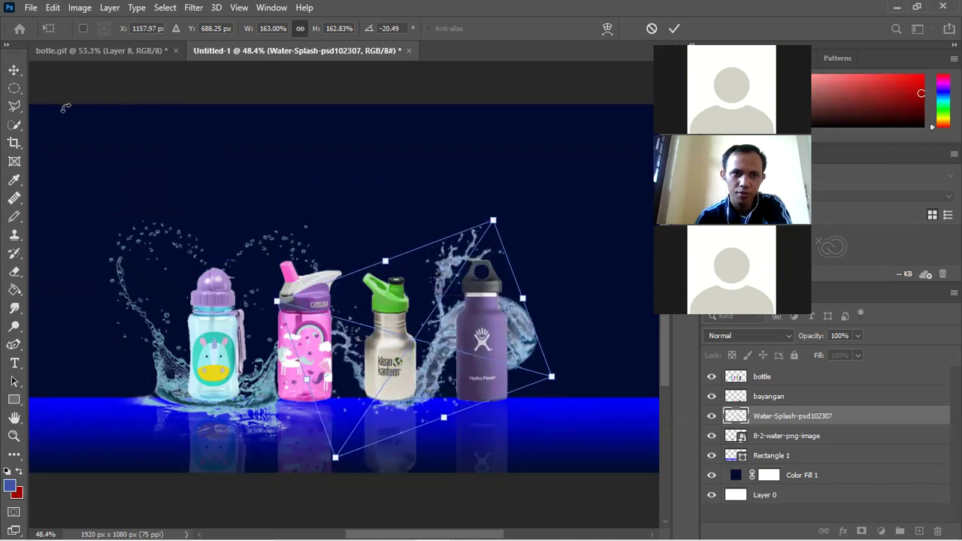
pyautogui.click(11, 71)
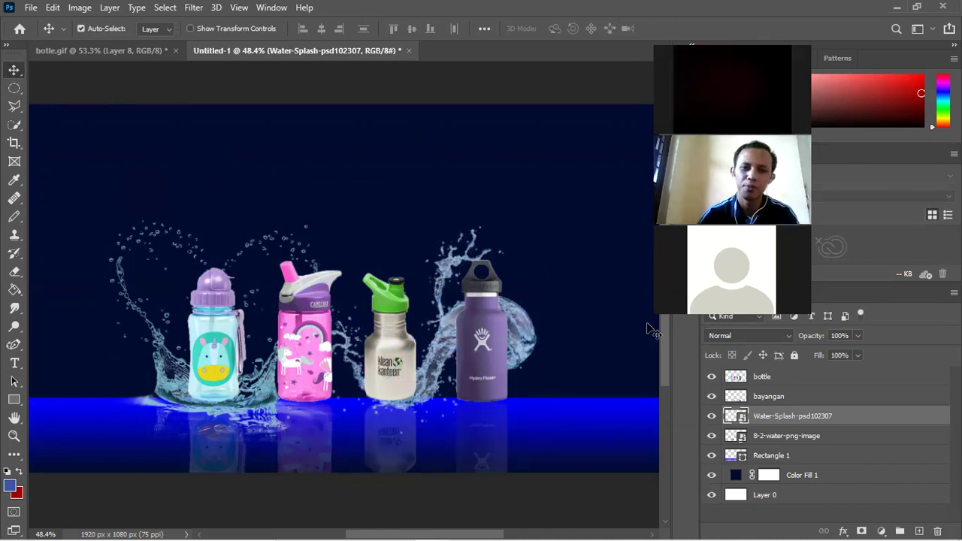
pyautogui.scroll(-1, 346, 397)
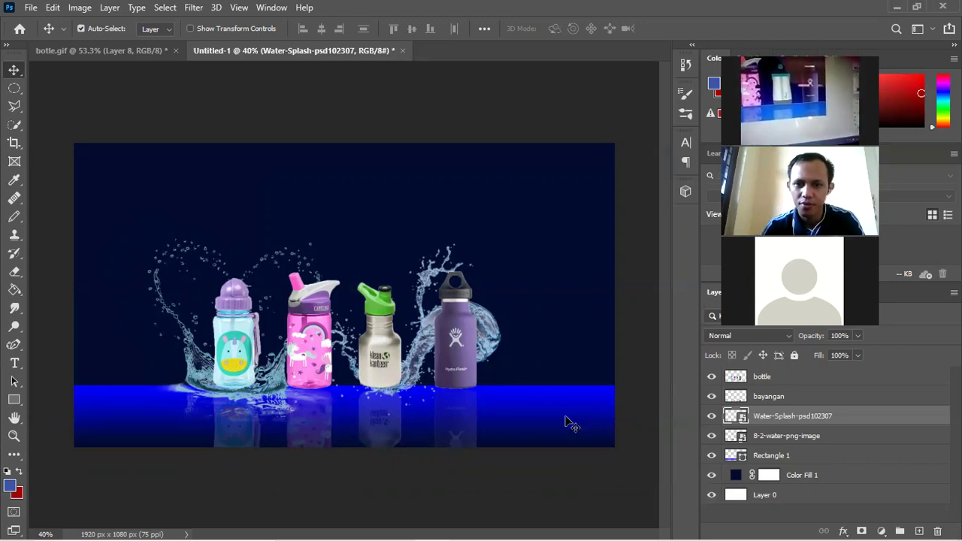
pyautogui.click(14, 399)
pyautogui.click(39, 402)
pyautogui.moveTo(477, 172); pyautogui.dragTo(556, 245)
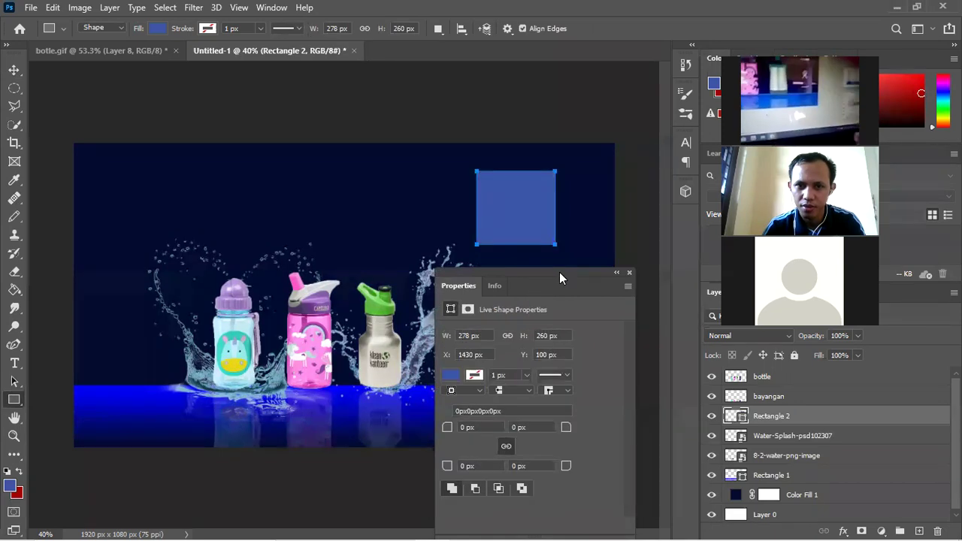
pyautogui.moveTo(559, 273); pyautogui.dragTo(356, 119)
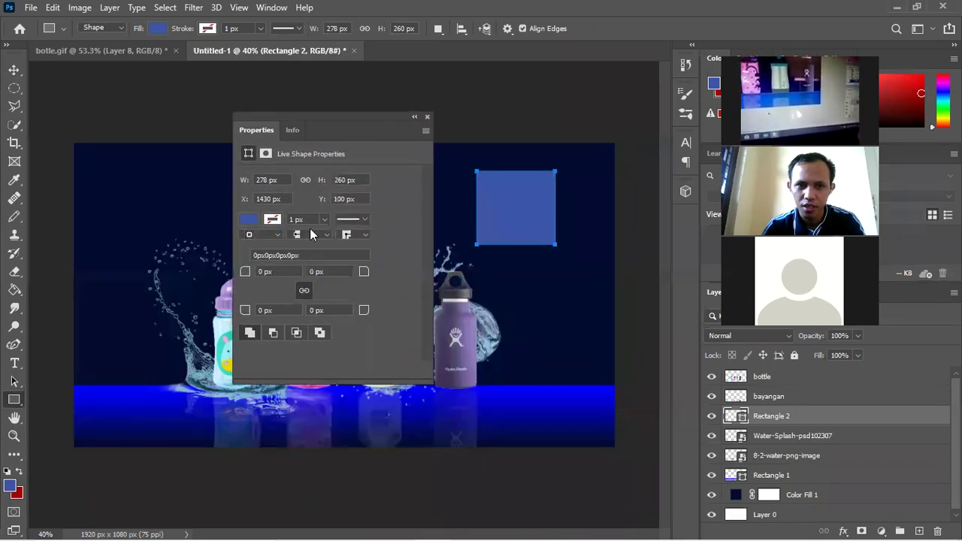
pyautogui.click(365, 220)
pyautogui.click(361, 221)
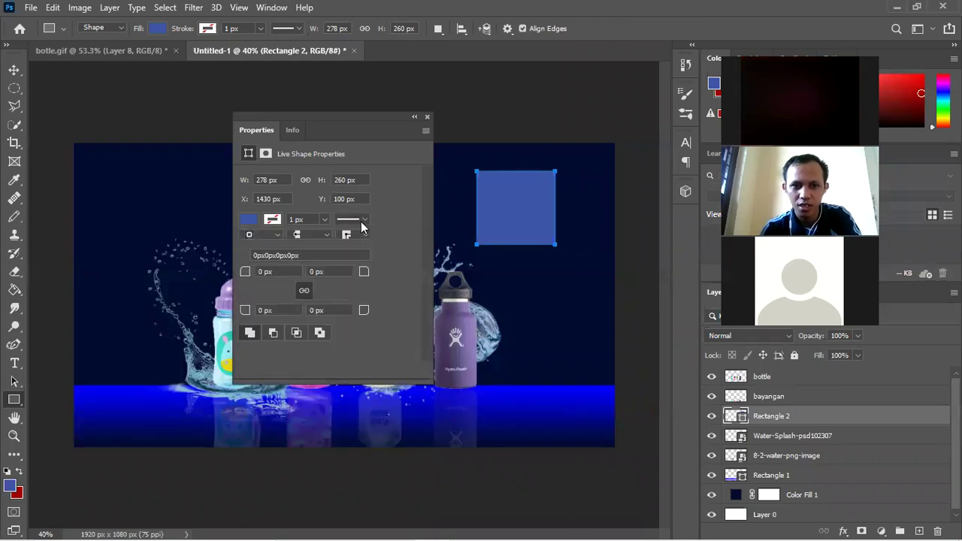
pyautogui.click(361, 221)
pyautogui.click(353, 221)
pyautogui.click(322, 218)
pyautogui.moveTo(309, 234); pyautogui.dragTo(322, 234)
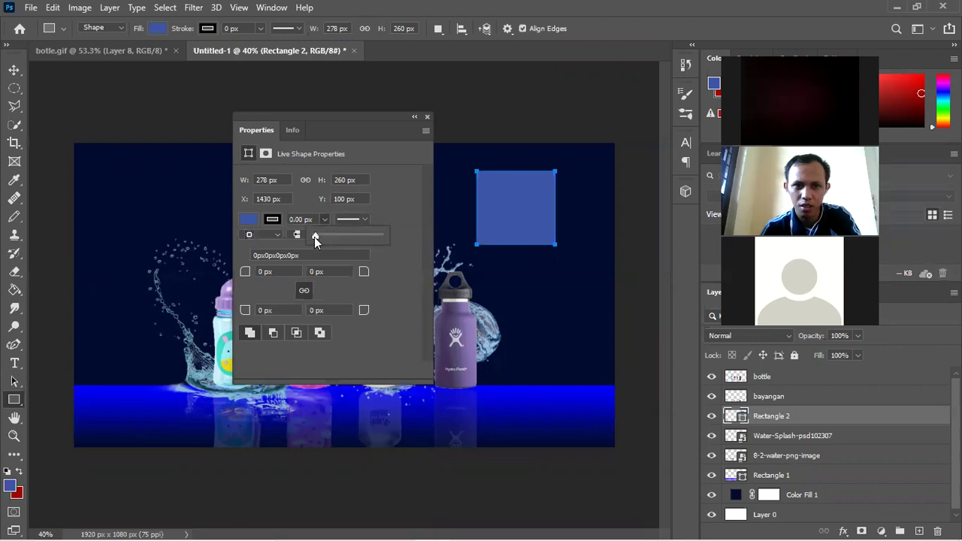
pyautogui.click(427, 117)
pyautogui.click(427, 117)
pyautogui.click(510, 94)
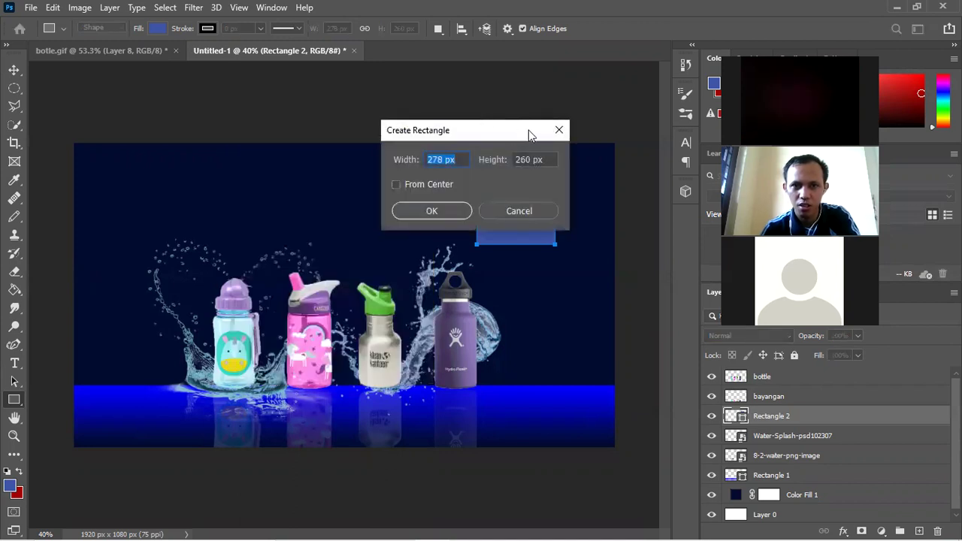
pyautogui.click(559, 129)
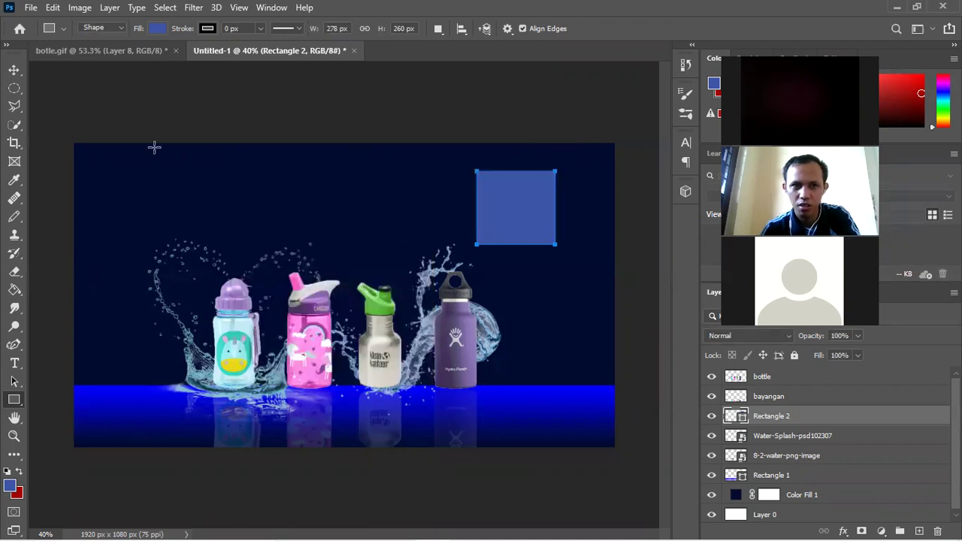
pyautogui.click(16, 70)
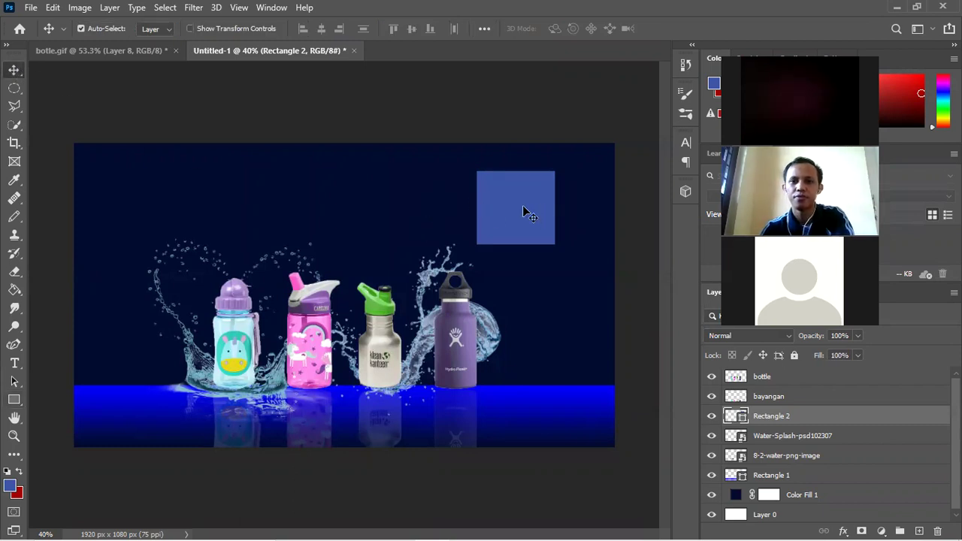
pyautogui.press('Delete')
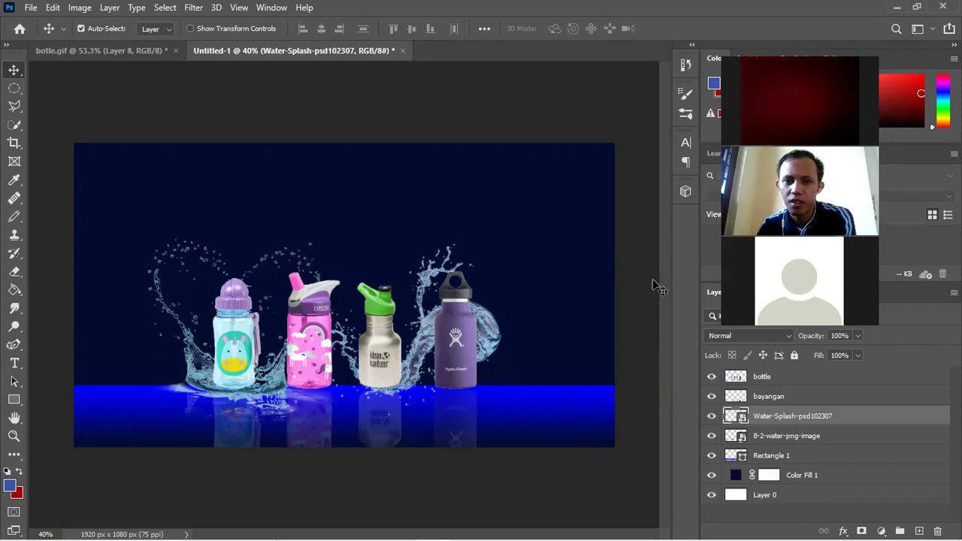
# Step: Type the word 'the' as a horizontal text layer above the left bottles
pyautogui.click(14, 366)
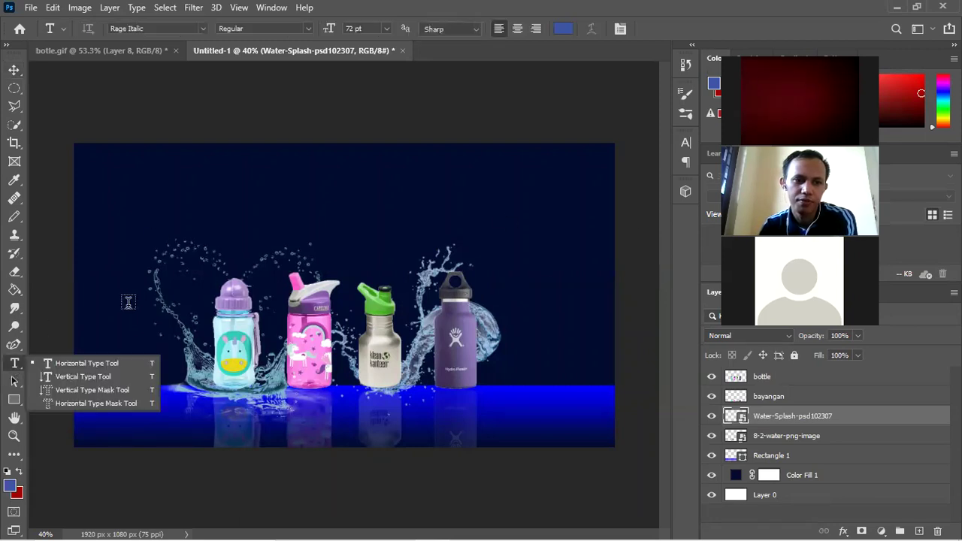
pyautogui.click(96, 364)
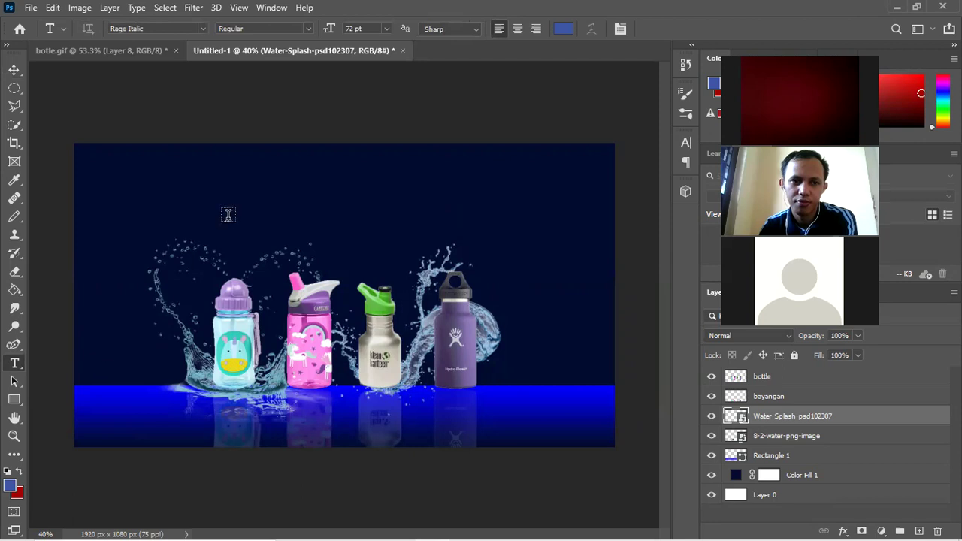
pyautogui.click(261, 201)
pyautogui.write('The')
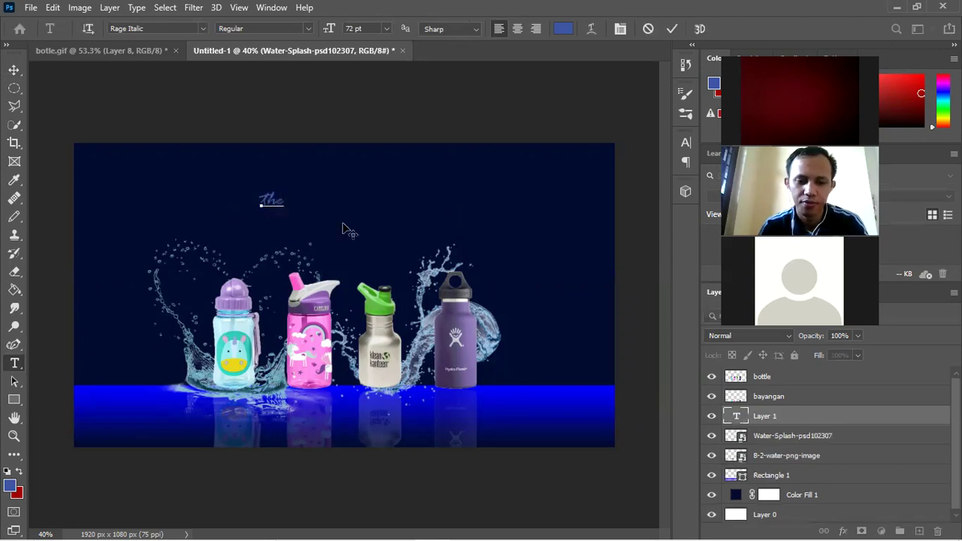
pyautogui.hotkey('ctrl', 'a')
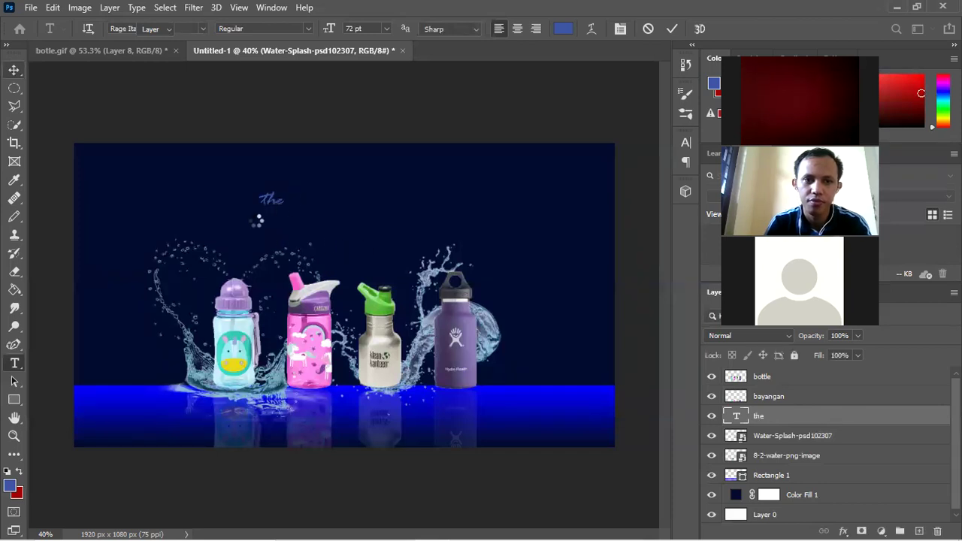
pyautogui.hotkey('ctrl', 'Return')
# Step: Scale the 'the' text to about 277% and move it top-left above the first bottle
pyautogui.press('v')
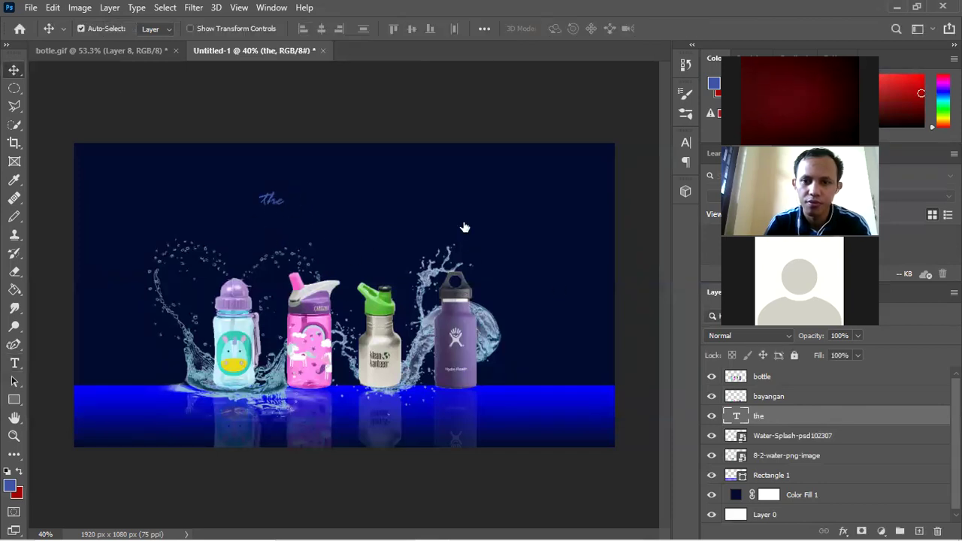
pyautogui.hotkey('ctrl', 't')
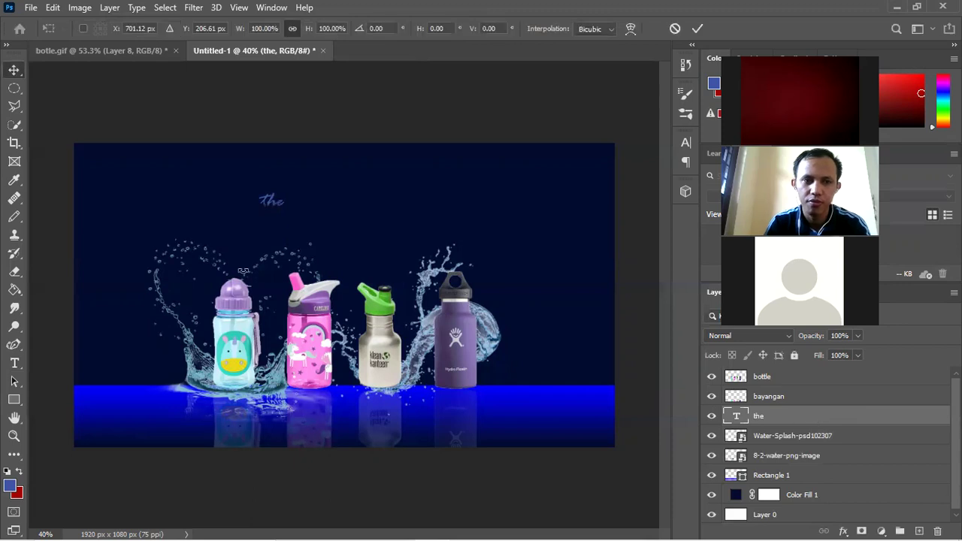
pyautogui.moveTo(286, 215); pyautogui.dragTo(329, 260)
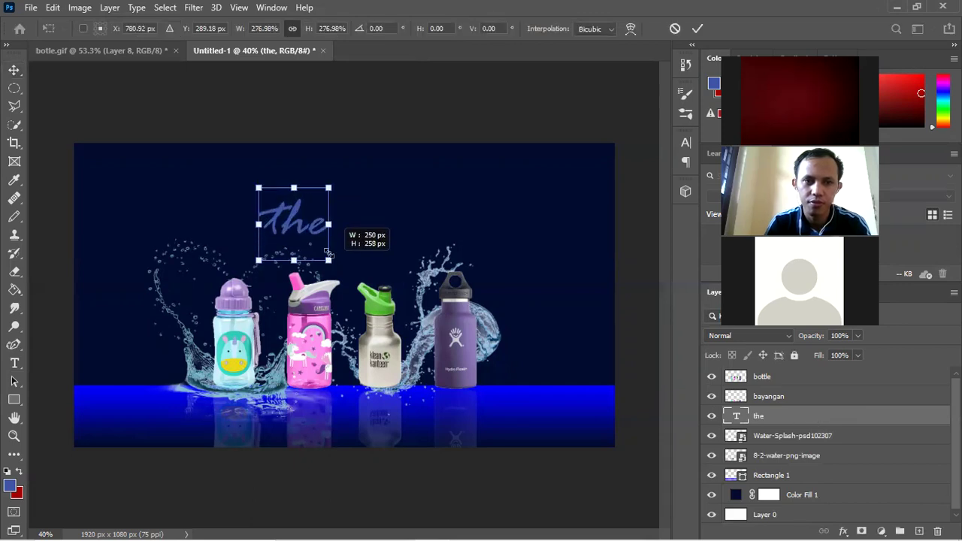
pyautogui.moveTo(293, 231); pyautogui.dragTo(250, 204)
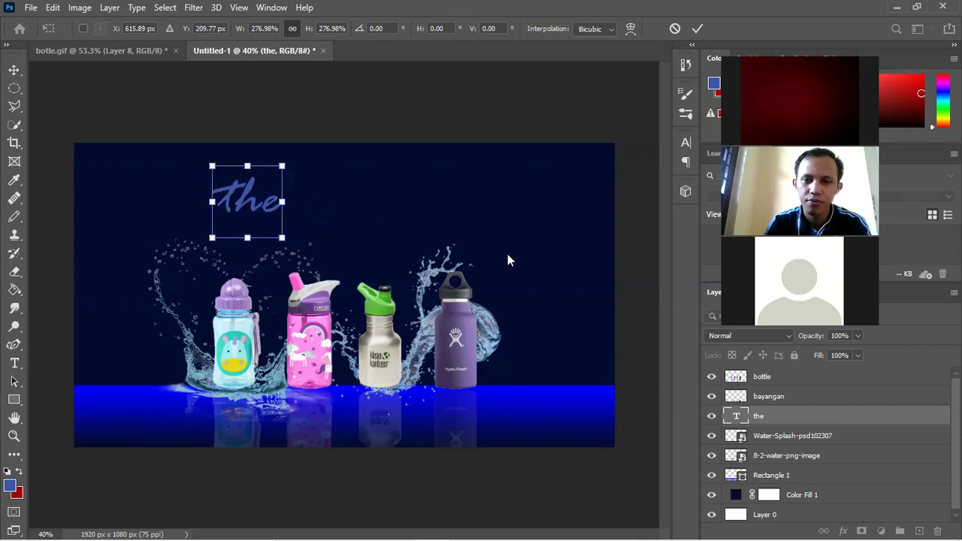
pyautogui.press('Return')
# Step: Cancel an accidental quit and change the background colour to green
pyautogui.hotkey('ctrl', 'q')
pyautogui.click(539, 215)
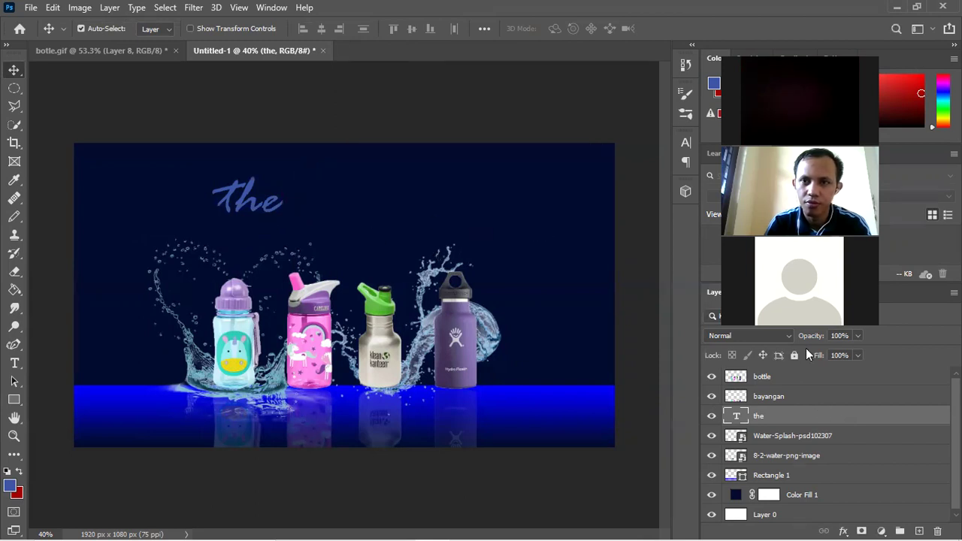
pyautogui.click(890, 110)
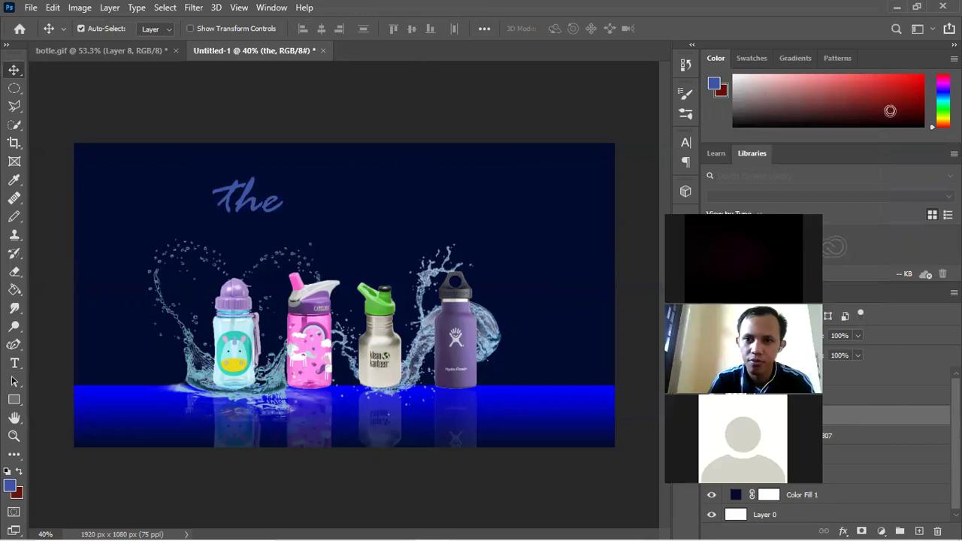
pyautogui.click(944, 115)
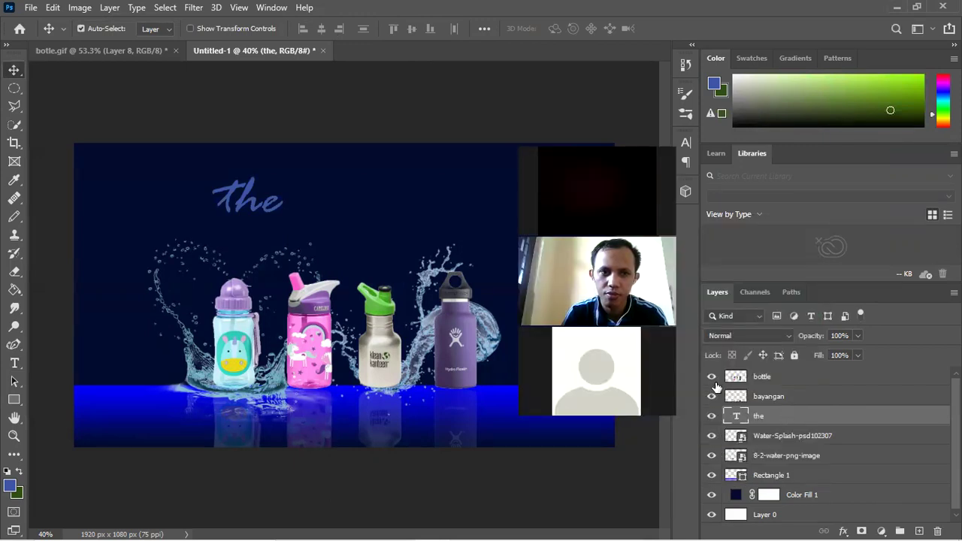
# Step: Give the 'the' text layer a grey-brown Color Overlay (6f665d) sampled from the silver bottle
pyautogui.doubleClick(780, 419)
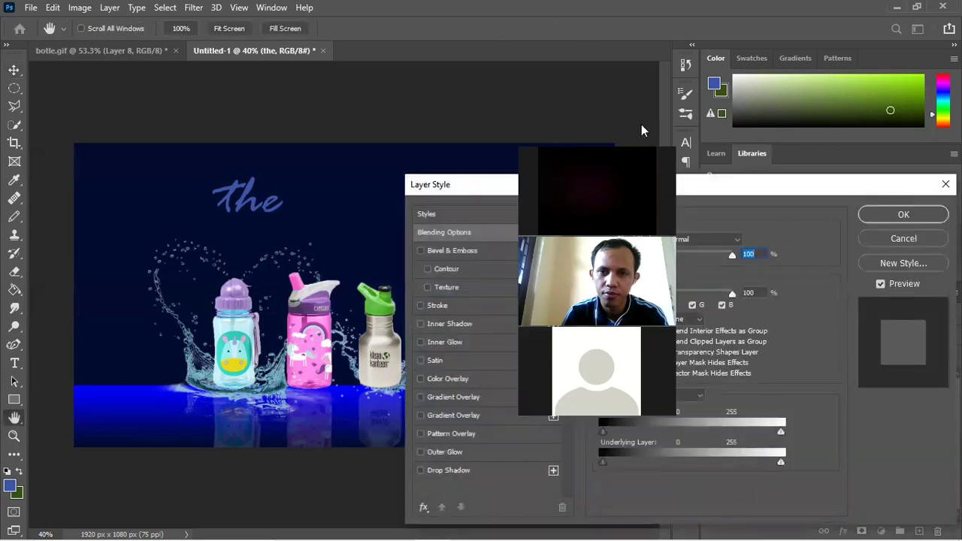
pyautogui.click(445, 380)
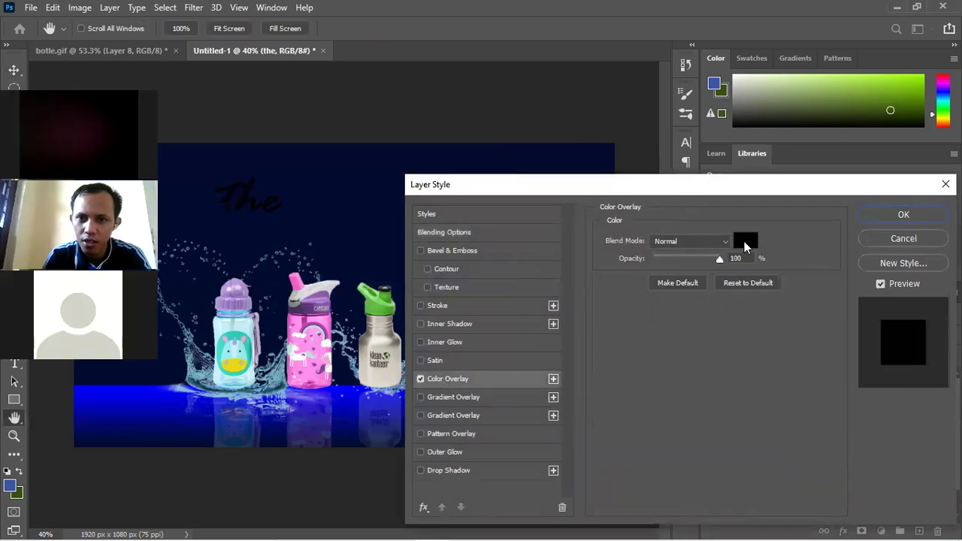
pyautogui.click(745, 240)
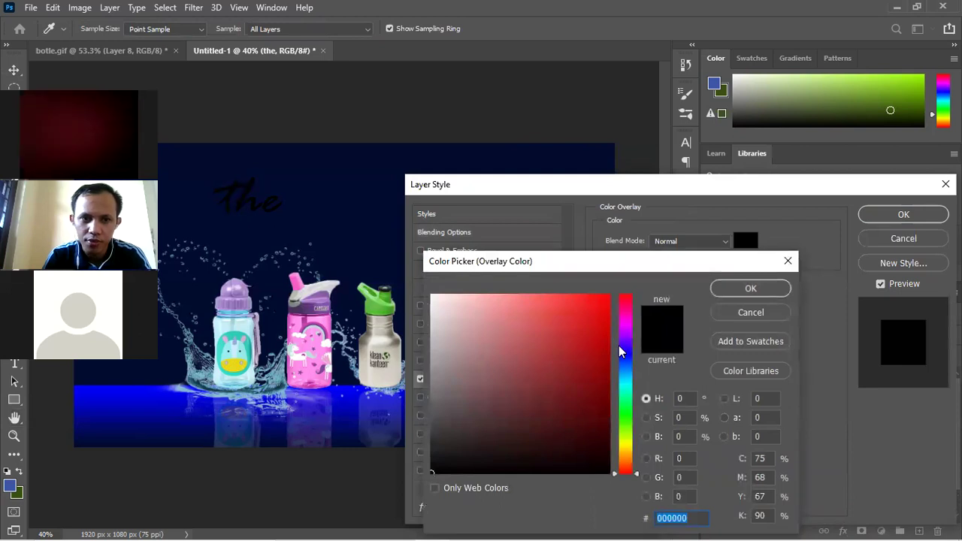
pyautogui.click(309, 342)
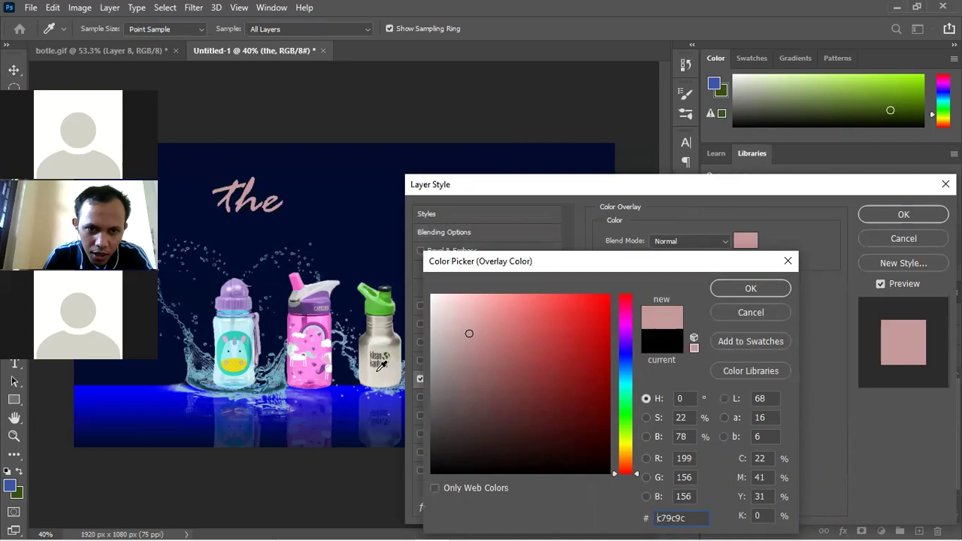
pyautogui.click(399, 337)
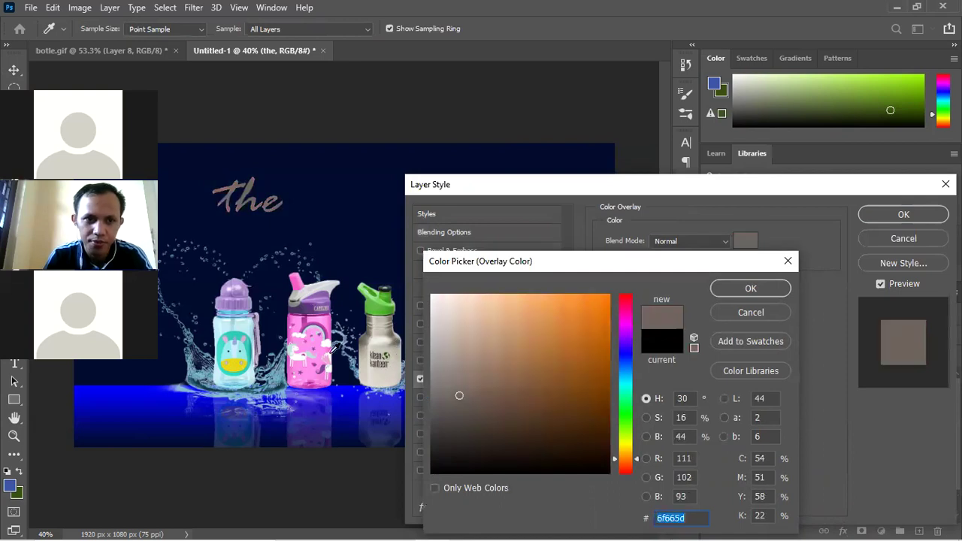
pyautogui.click(753, 290)
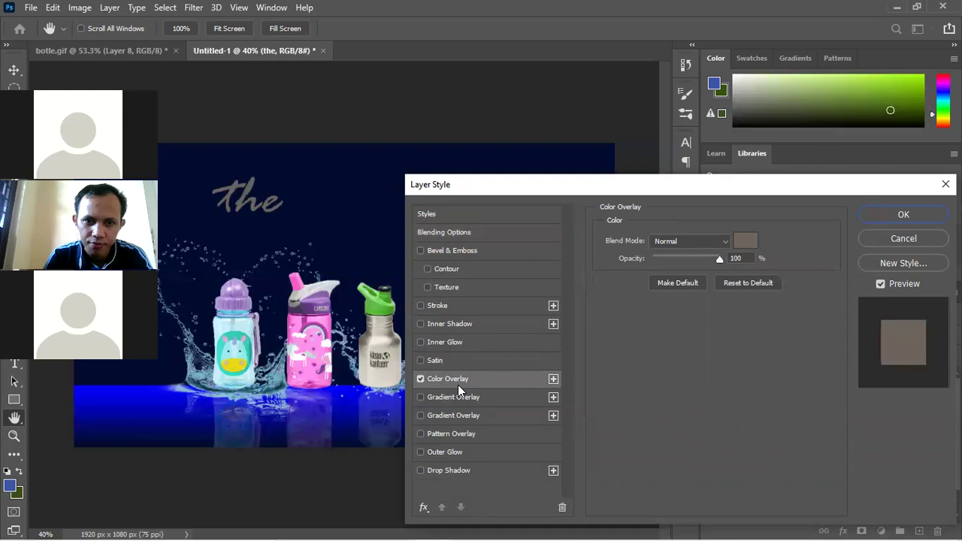
# Step: Add an Screen Outer Glow with lowered opacity and 21% spread, then apply the styles
pyautogui.click(442, 454)
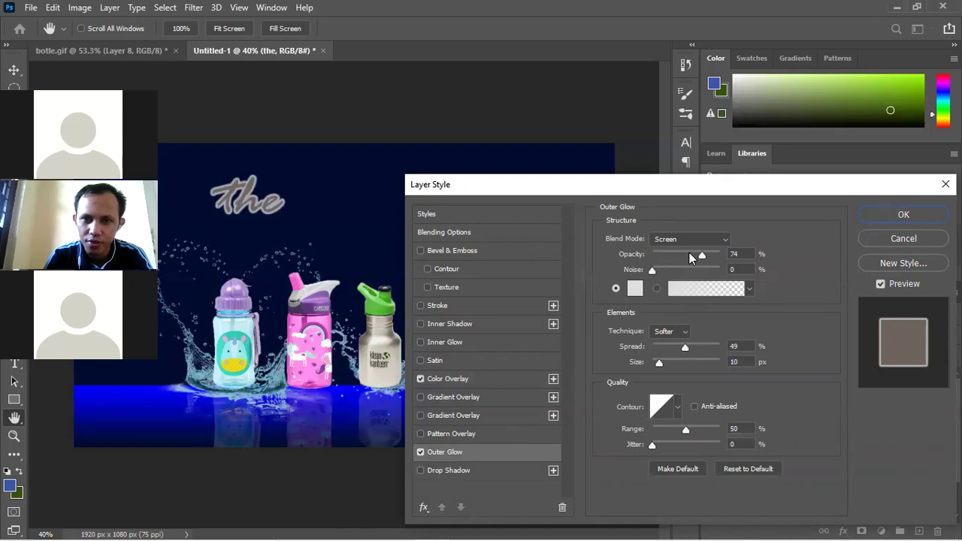
pyautogui.moveTo(702, 255)
pyautogui.mouseDown()
pyautogui.moveTo(684, 257)
pyautogui.moveTo(716, 256)
pyautogui.moveTo(623, 296)
pyautogui.mouseUp()
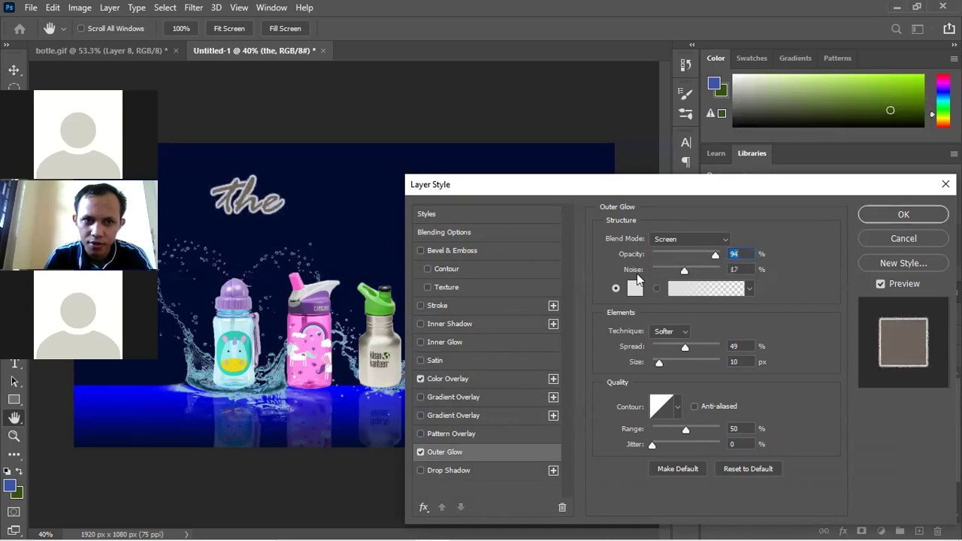
pyautogui.moveTo(685, 348); pyautogui.dragTo(667, 351)
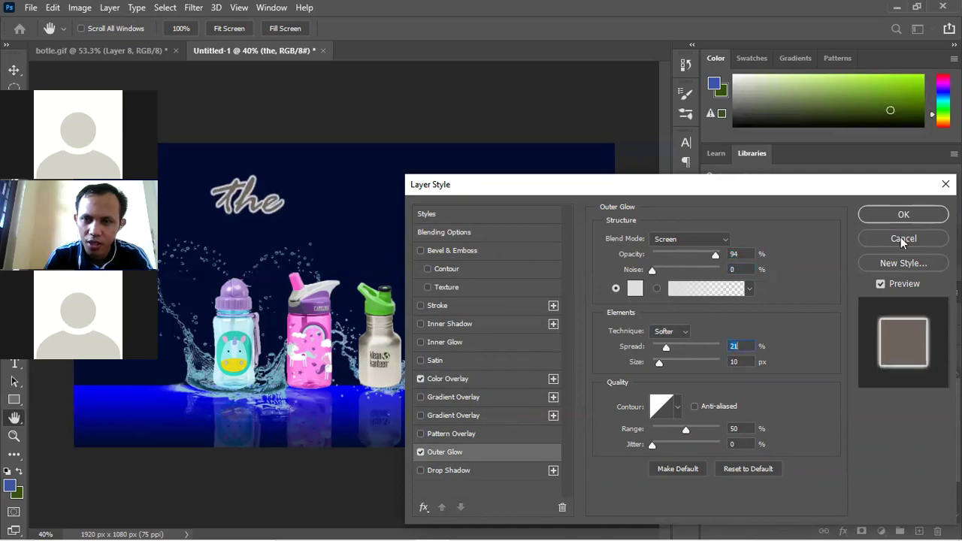
pyautogui.click(904, 214)
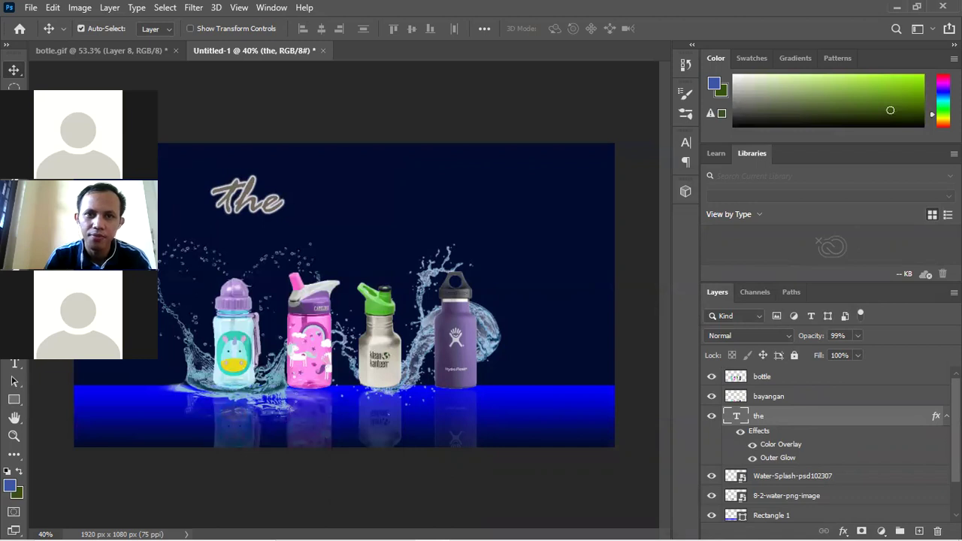
# Step: Add a script 'Bottle' text layer right of 'the' and move the bottle layer below bayangan
pyautogui.click(14, 363)
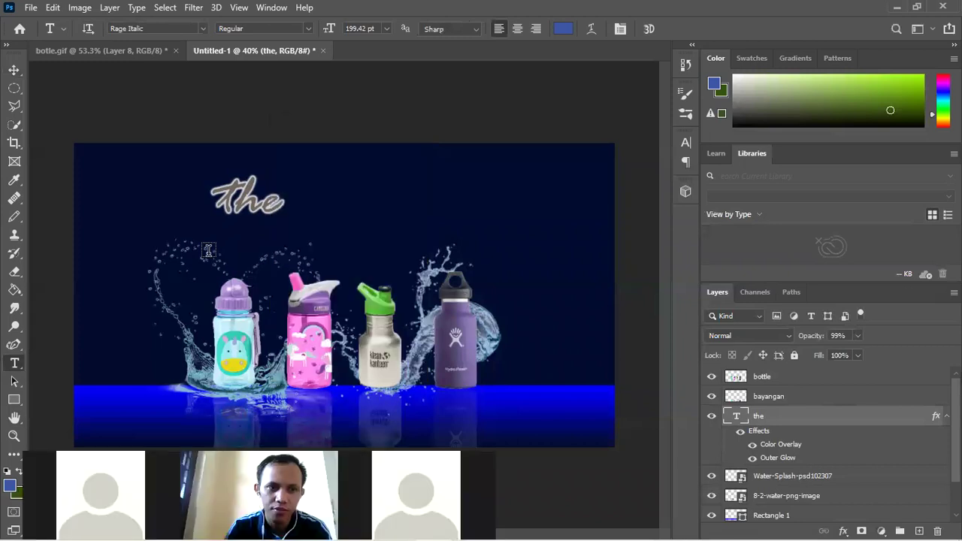
pyautogui.click(367, 201)
pyautogui.write('Br')
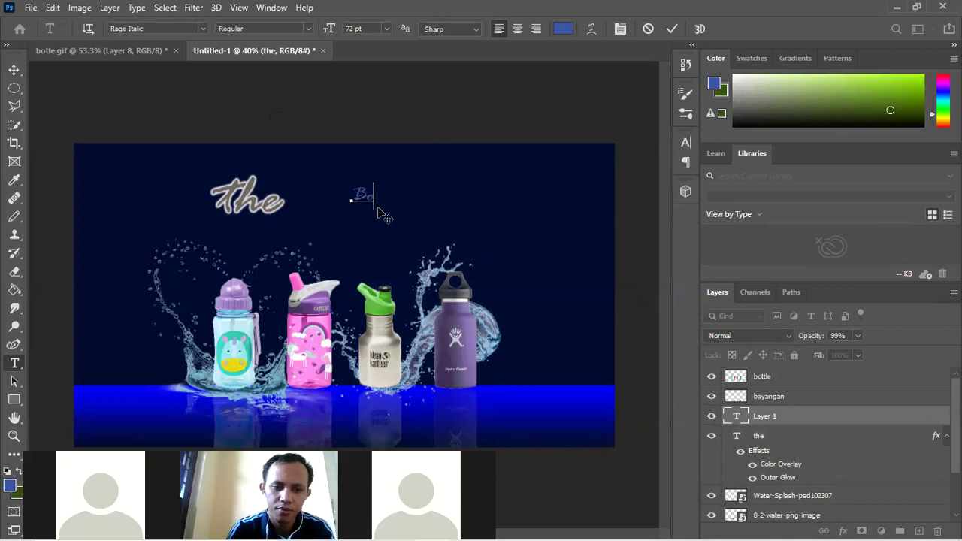
pyautogui.write('ot')
pyautogui.write('tle')
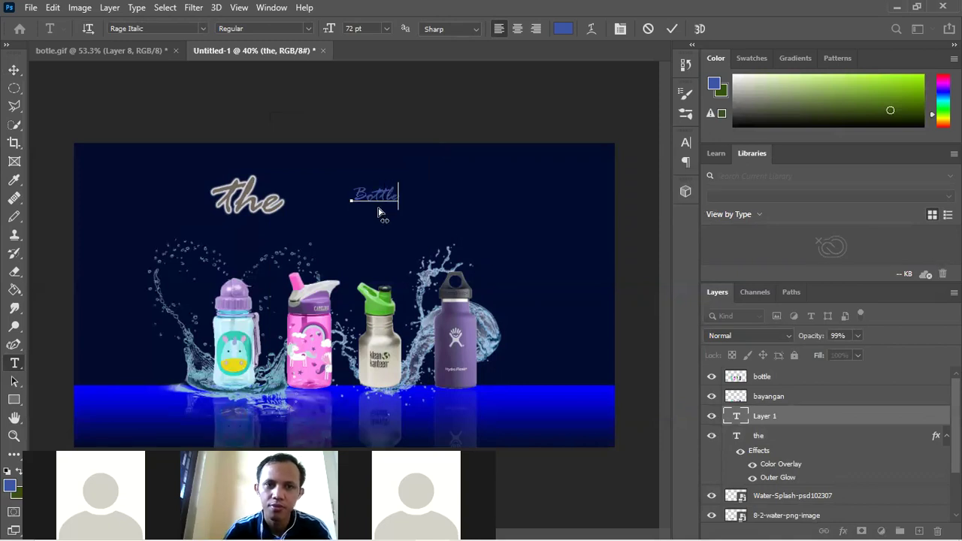
pyautogui.hotkey('ctrl', 'a')
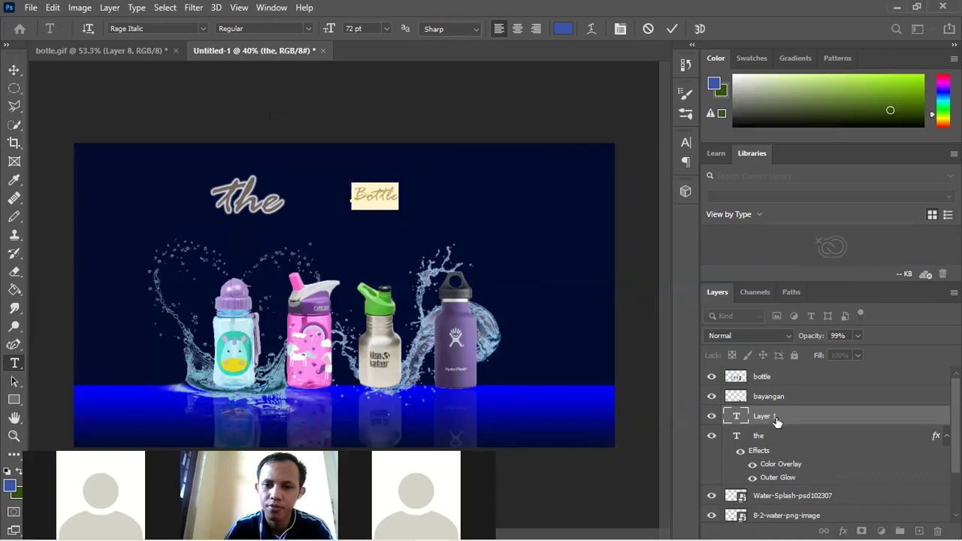
pyautogui.click(14, 69)
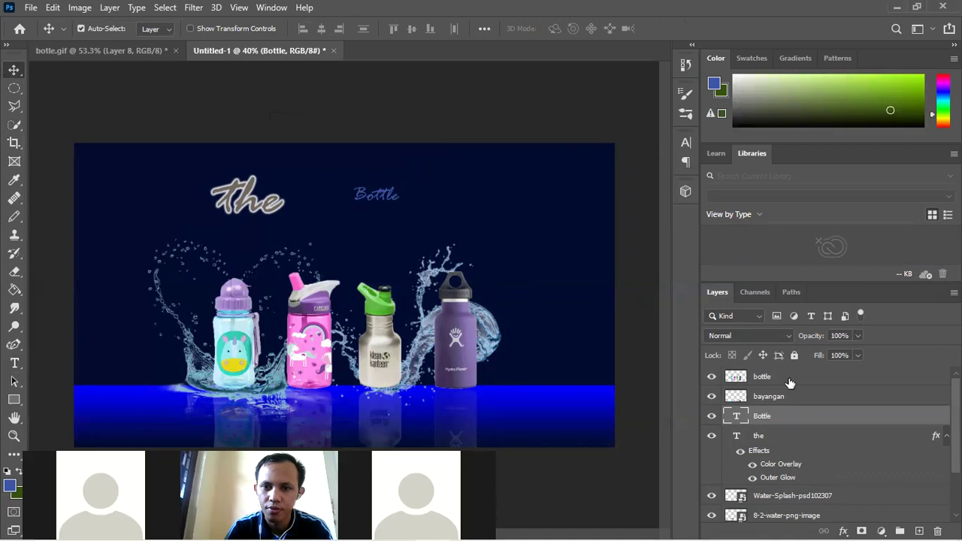
pyautogui.moveTo(791, 383); pyautogui.dragTo(798, 416)
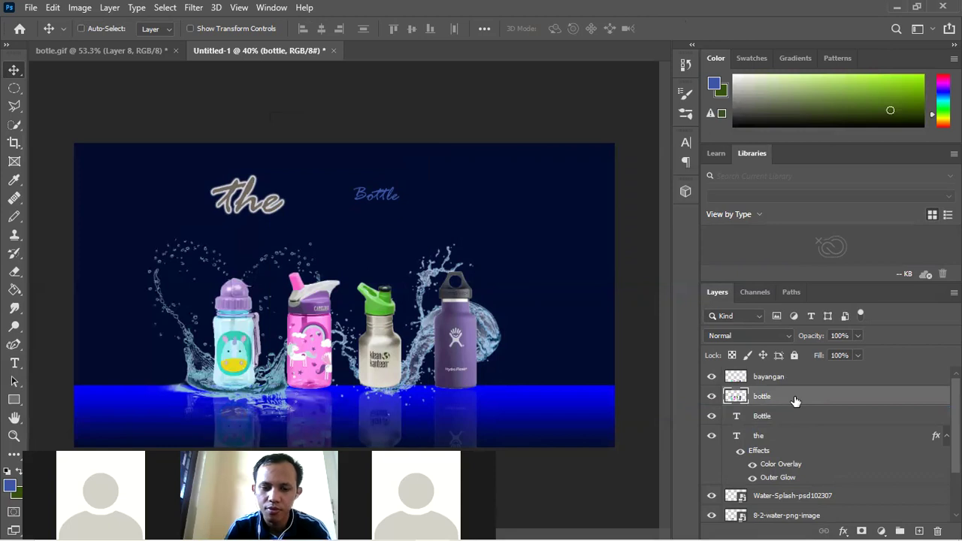
# Step: Start a free transform on the bottles layer, then bring up the gambar air folder and Chrome
pyautogui.hotkey('ctrl', 't')
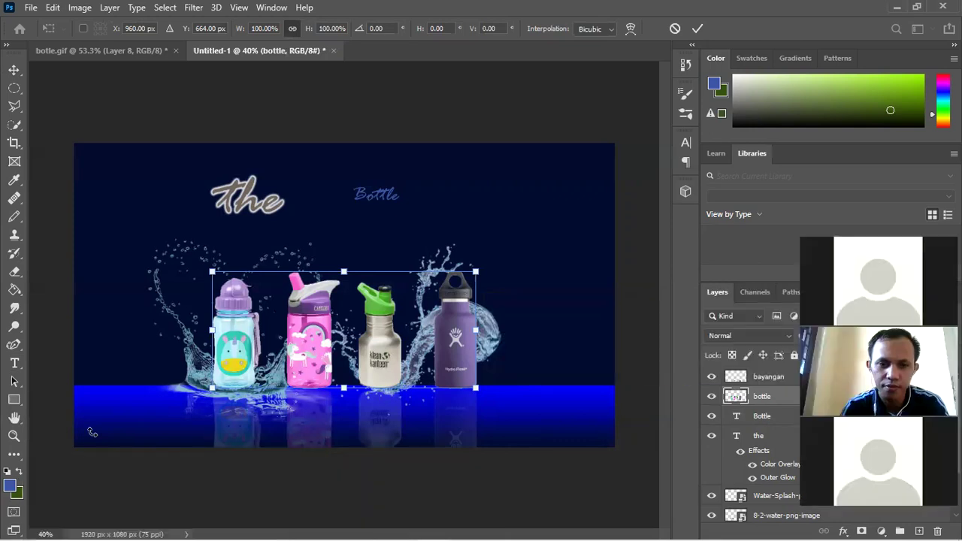
pyautogui.click(331, 526)
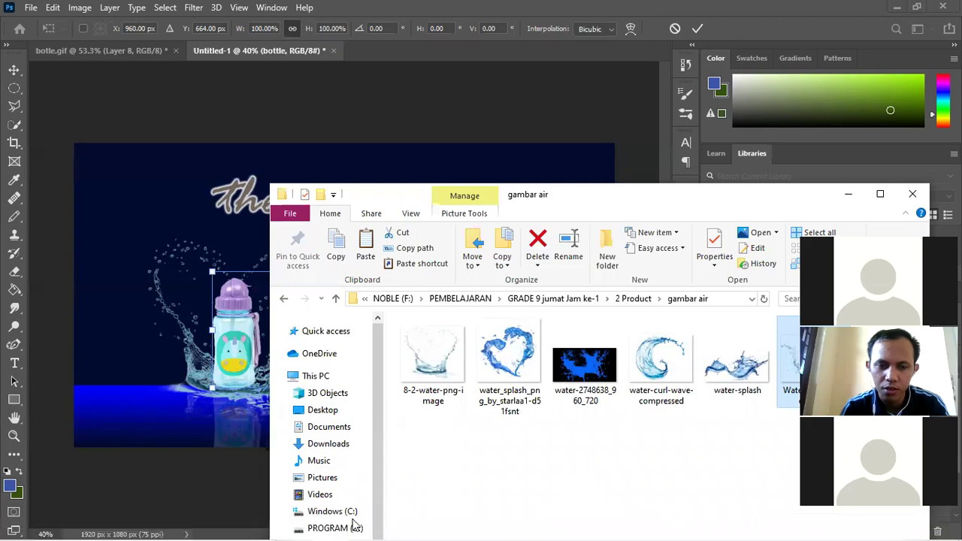
pyautogui.click(364, 527)
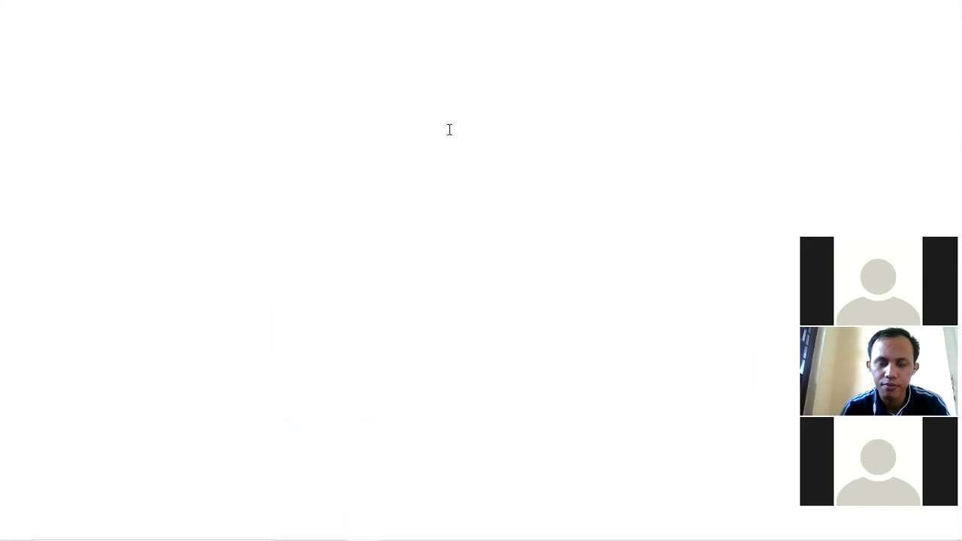
# Step: In Google Drive, go to the shared Photoshop folder and look through dasar 2
pyautogui.click(361, 527)
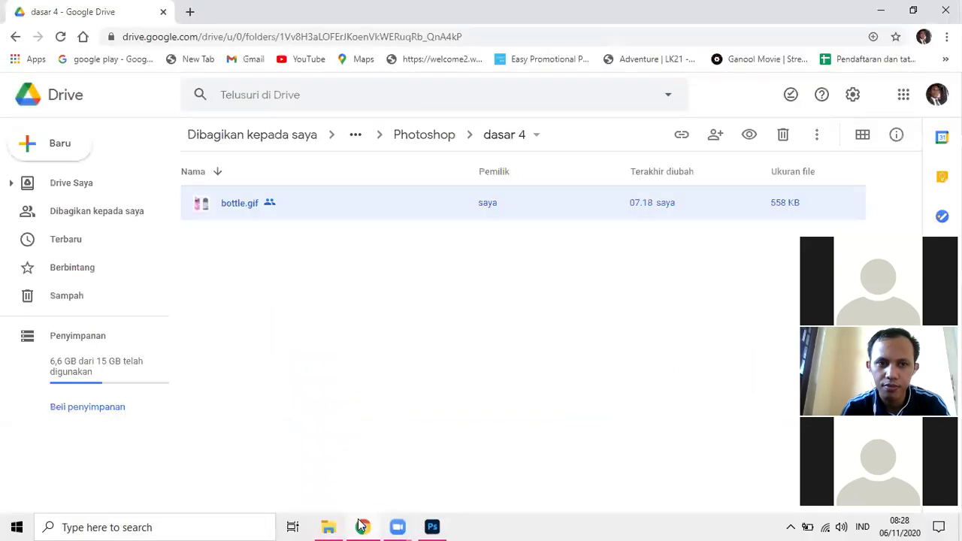
pyautogui.click(426, 137)
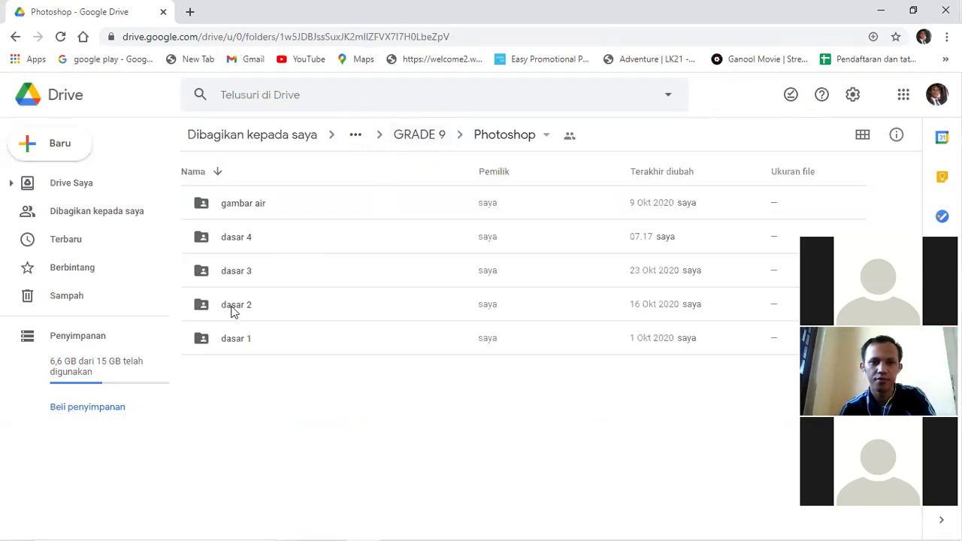
pyautogui.click(233, 311)
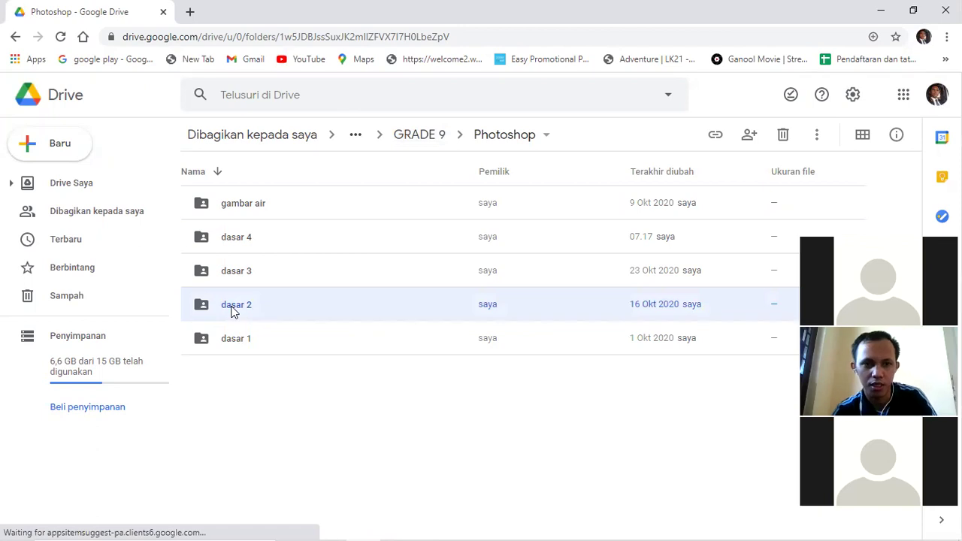
pyautogui.doubleClick(233, 311)
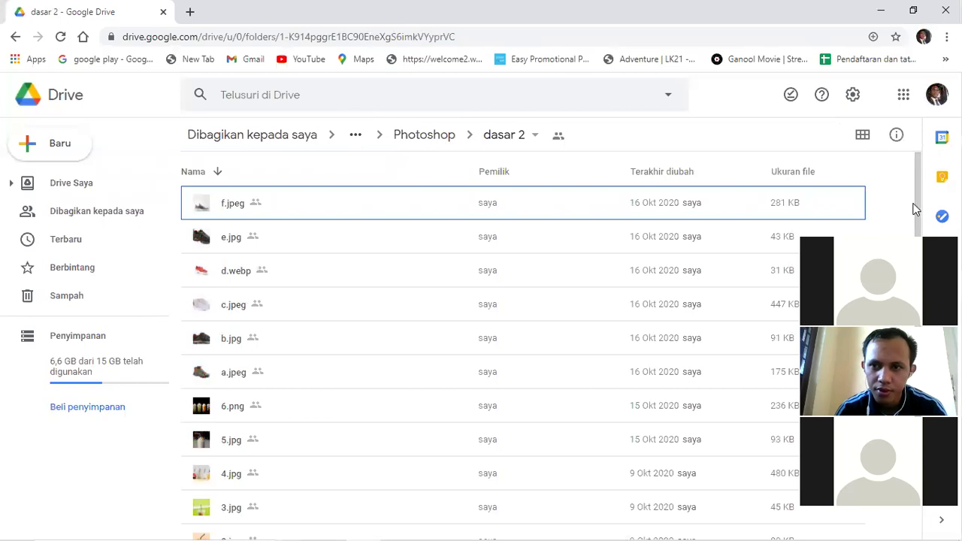
pyautogui.scroll(-1, 916, 209)
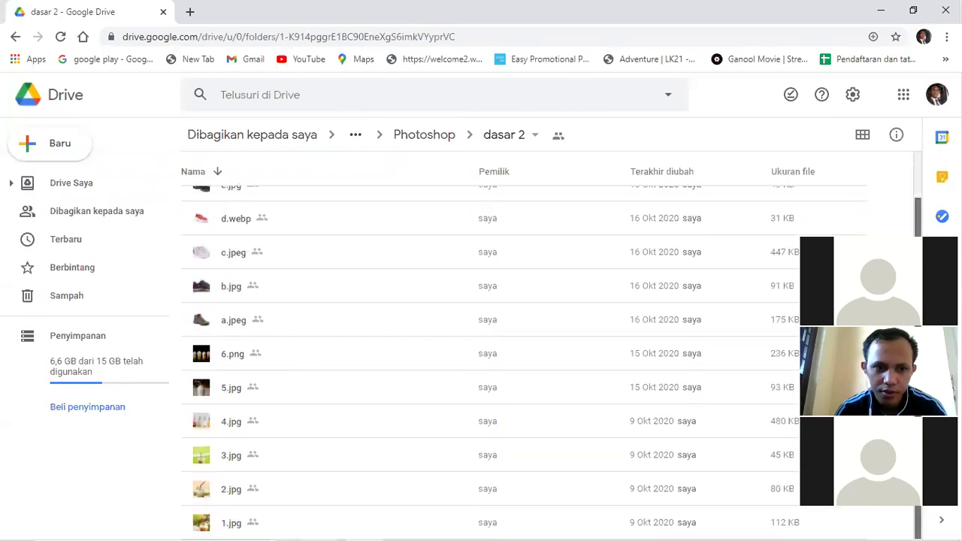
pyautogui.scroll(1, 916, 202)
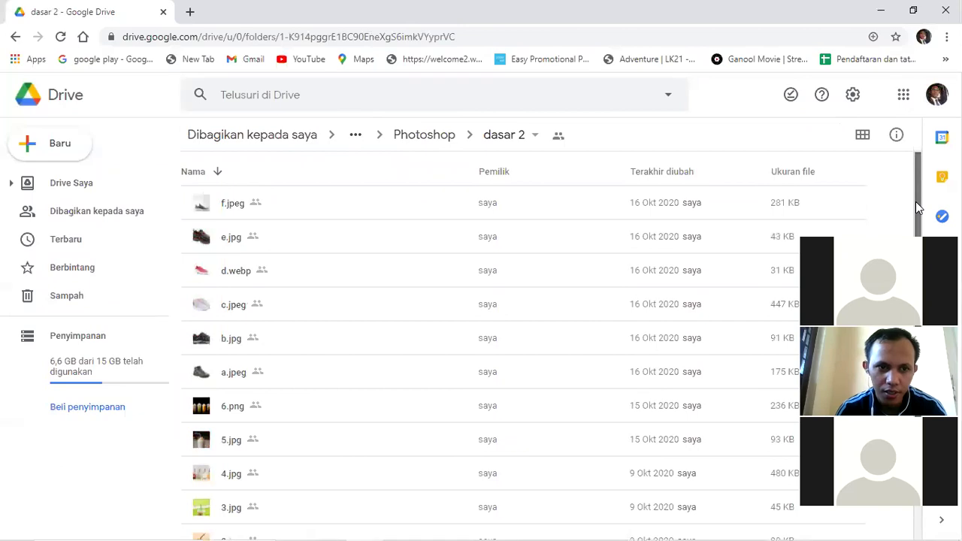
pyautogui.moveTo(919, 167)
pyautogui.mouseDown()
pyautogui.moveTo(918, 212)
pyautogui.moveTo(904, 183)
pyautogui.mouseUp()
# Step: Check the dasar 3 folder, then return to Photoshop and select gambar air
pyautogui.click(419, 133)
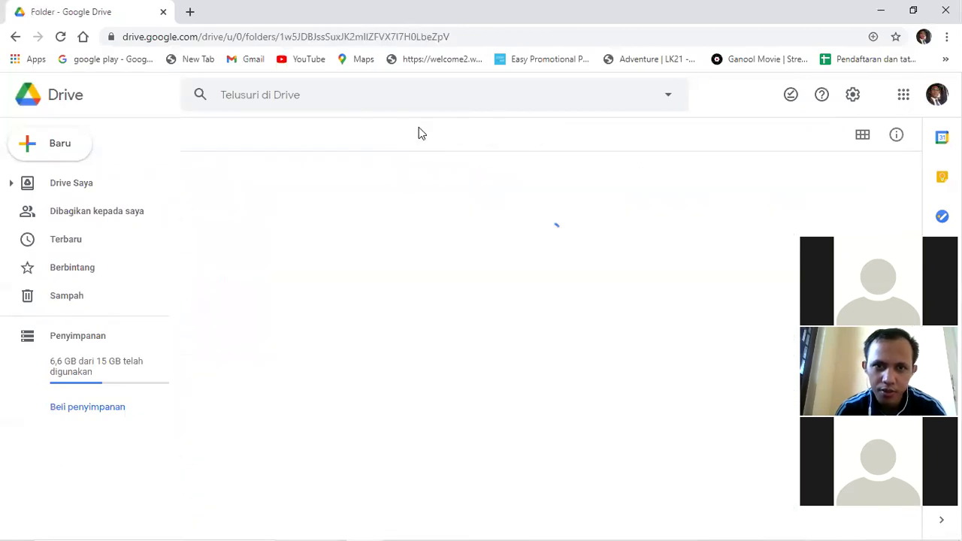
pyautogui.click(229, 277)
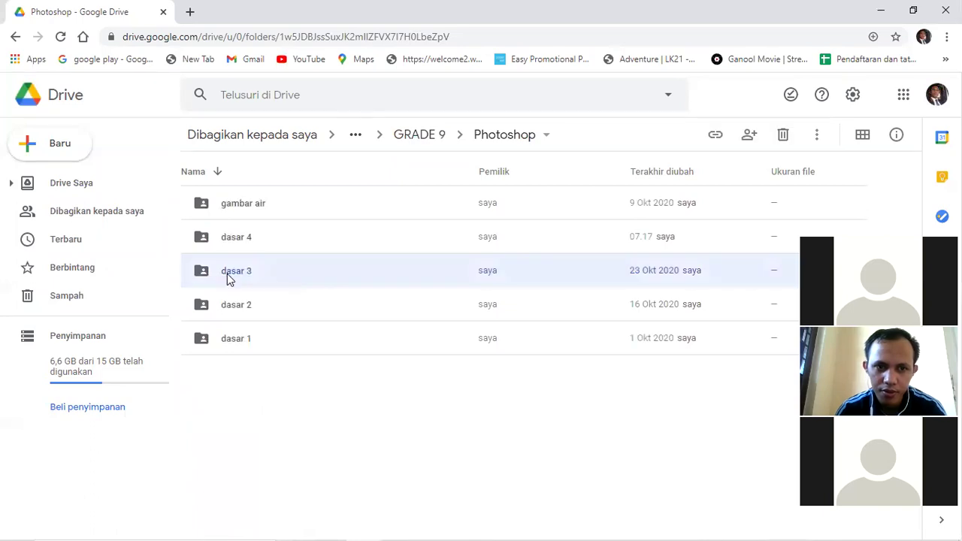
pyautogui.doubleClick(227, 274)
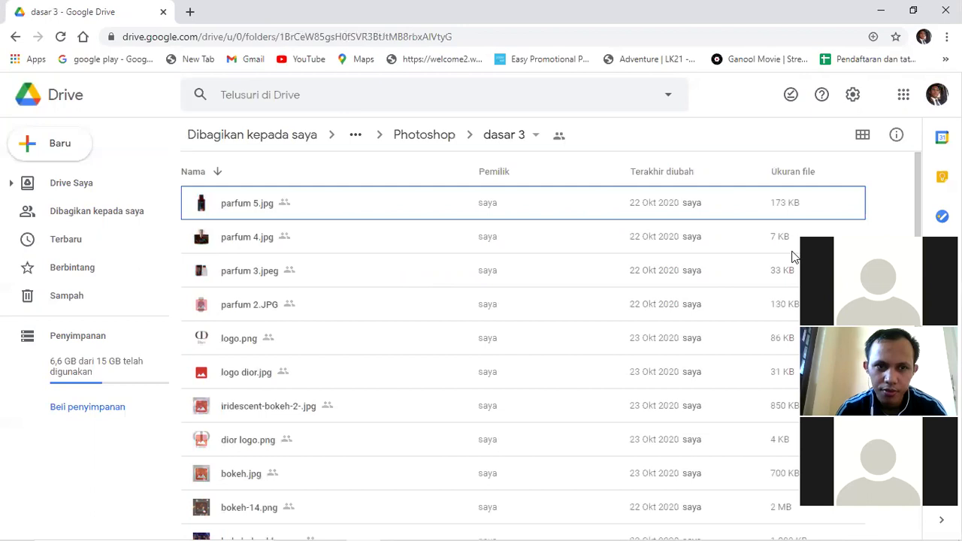
pyautogui.click(509, 140)
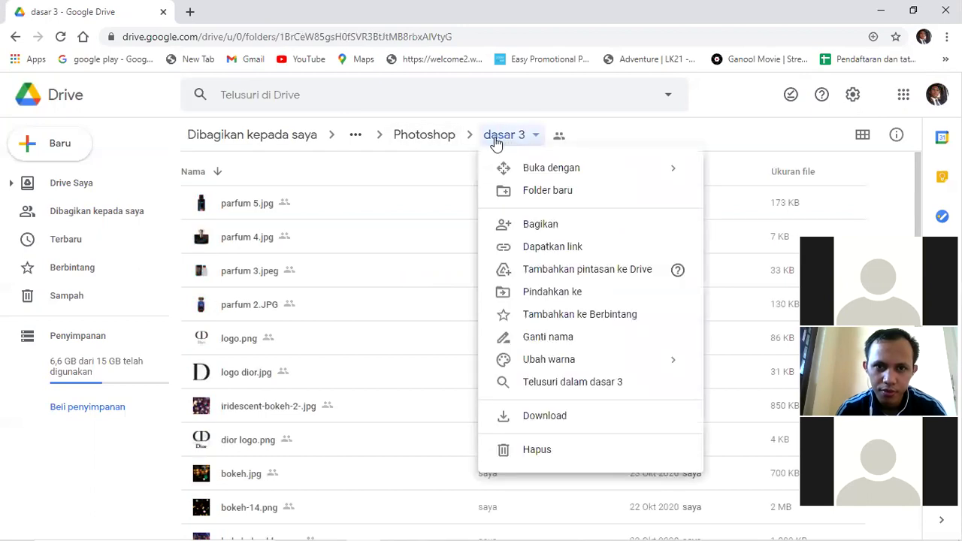
pyautogui.click(443, 133)
pyautogui.click(229, 338)
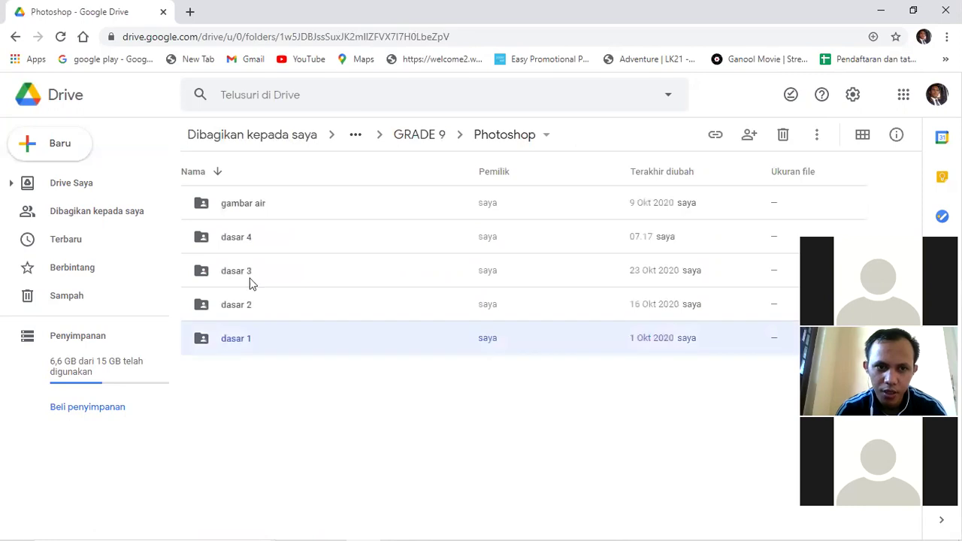
pyautogui.click(248, 209)
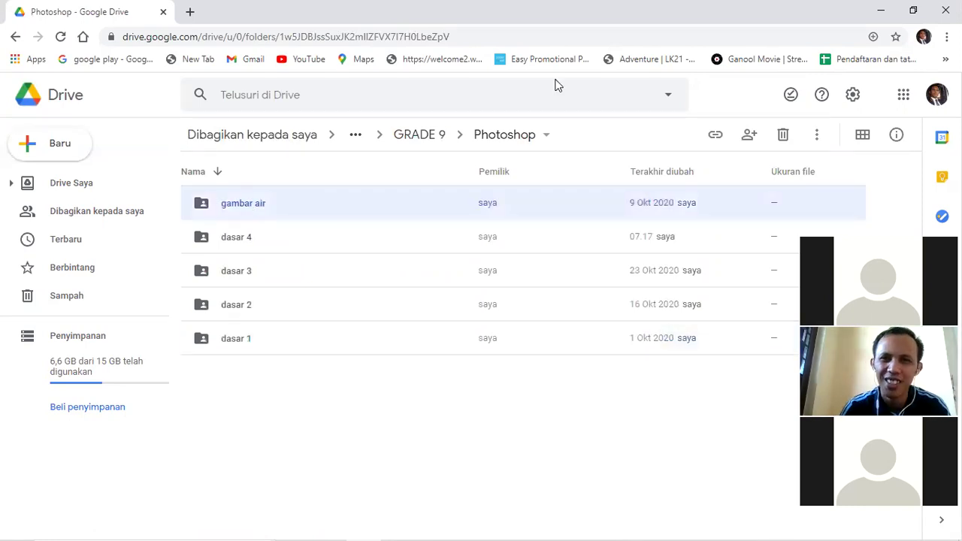
# Step: Minimize the browser and gambar air windows and commit the bottles' free transform
pyautogui.click(881, 10)
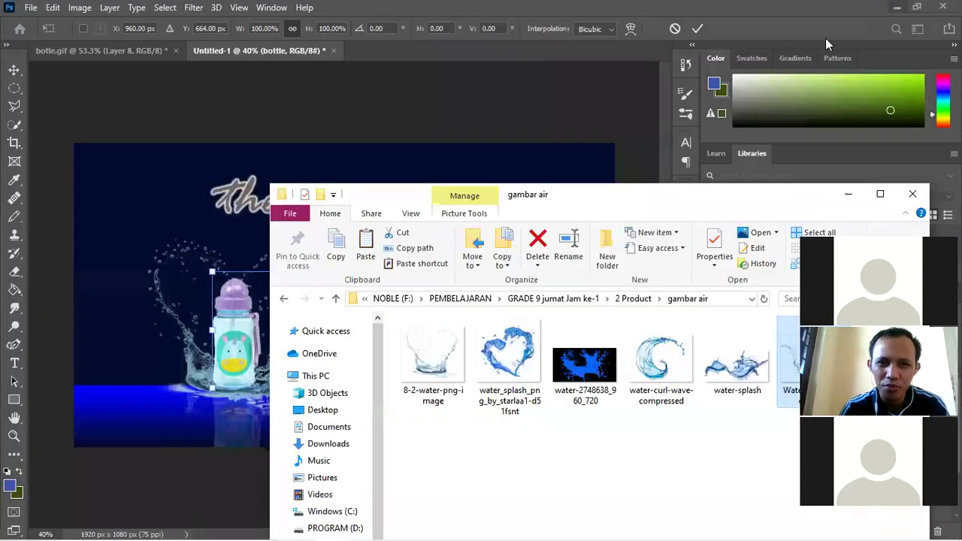
pyautogui.click(848, 194)
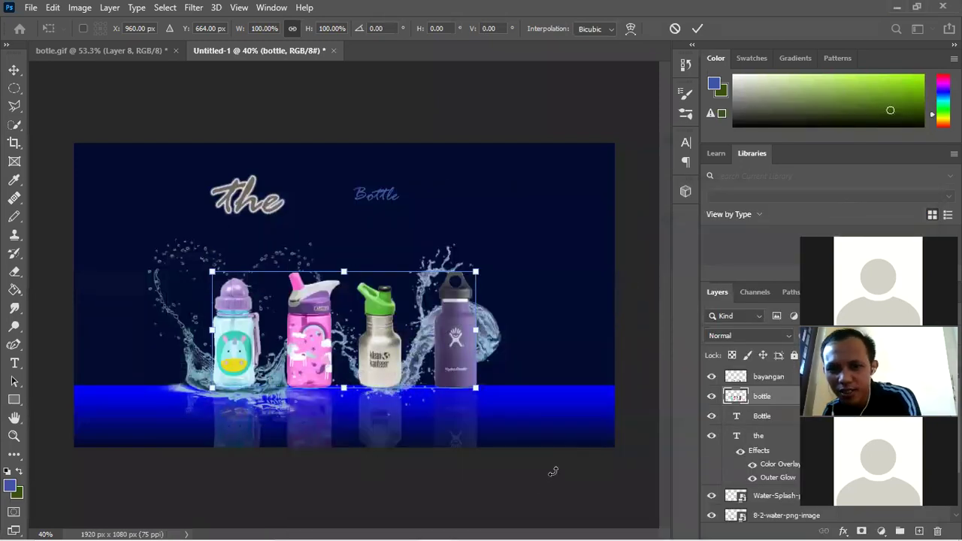
pyautogui.click(13, 70)
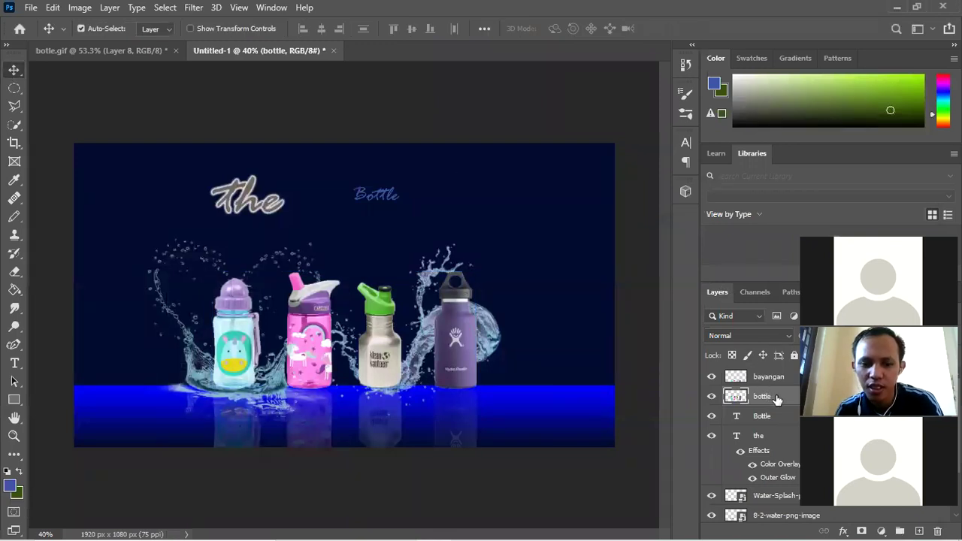
pyautogui.hotkey('ctrl', 't')
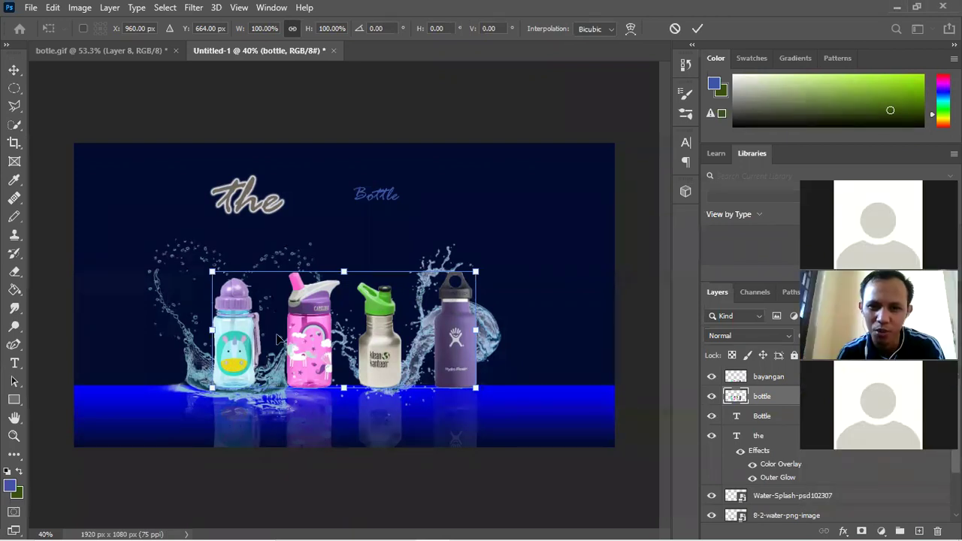
# Step: Scale the Bottle text to about 433% and place it beside 'the' above the bottles
pyautogui.click(777, 418)
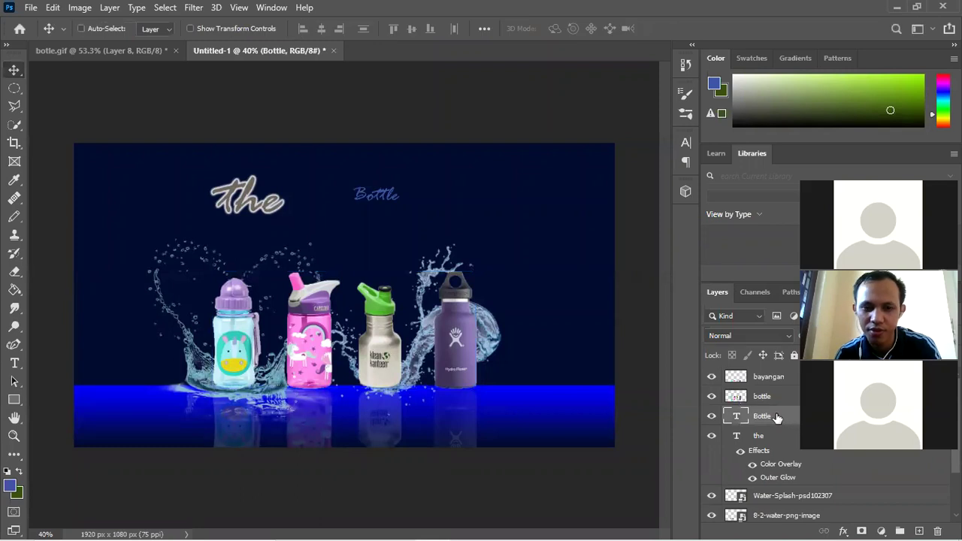
pyautogui.hotkey('ctrl', 't')
pyautogui.moveTo(397, 208)
pyautogui.mouseDown()
pyautogui.moveTo(509, 236)
pyautogui.moveTo(556, 296)
pyautogui.mouseUp()
pyautogui.moveTo(460, 223)
pyautogui.mouseDown()
pyautogui.moveTo(356, 216)
pyautogui.moveTo(357, 200)
pyautogui.moveTo(372, 201)
pyautogui.moveTo(374, 231)
pyautogui.mouseUp()
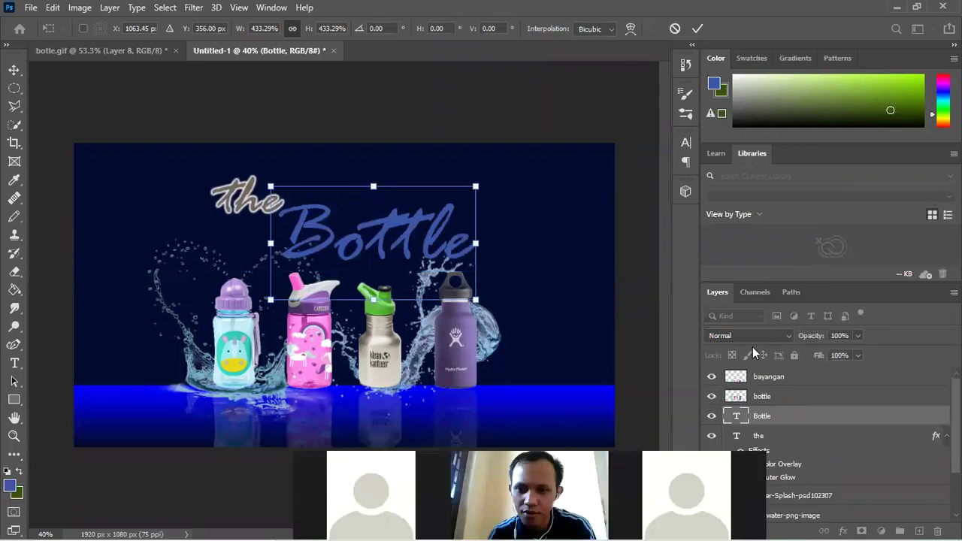
pyautogui.click(840, 421)
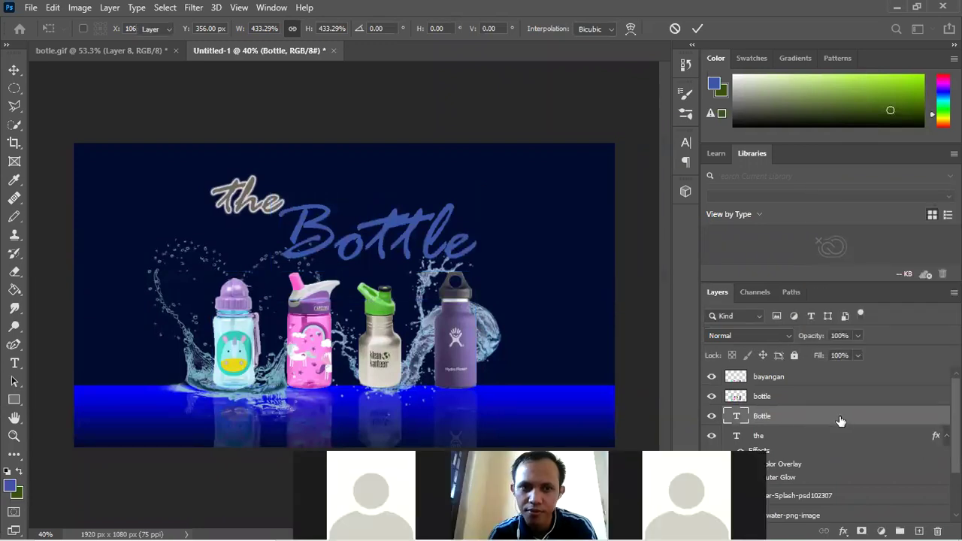
# Step: Give the Bottle text a light purple Color Overlay sampled from a bottle
pyautogui.doubleClick(793, 415)
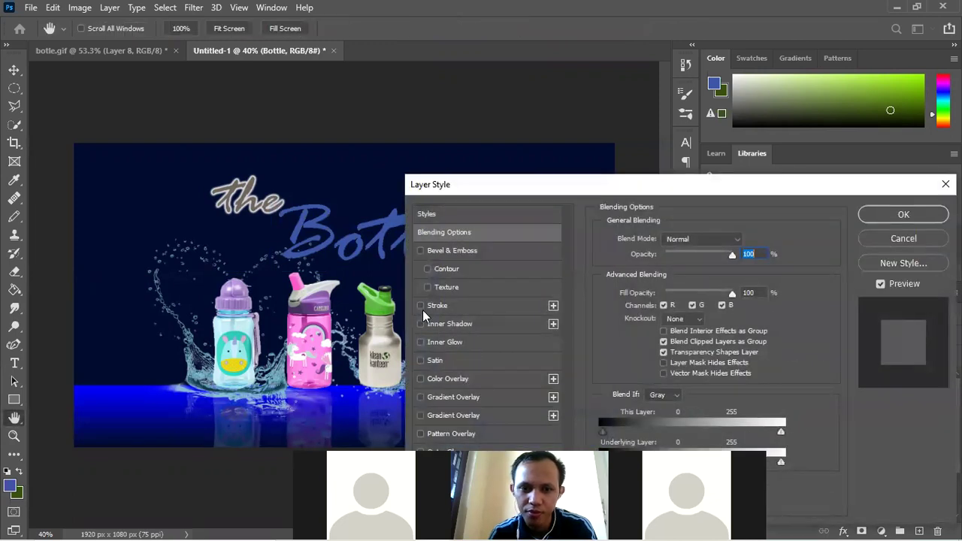
pyautogui.click(422, 377)
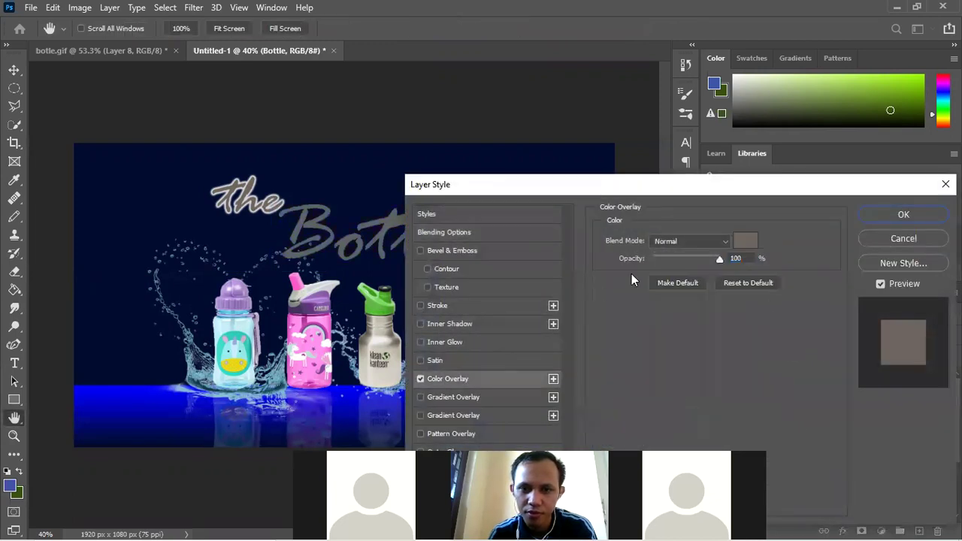
pyautogui.click(750, 244)
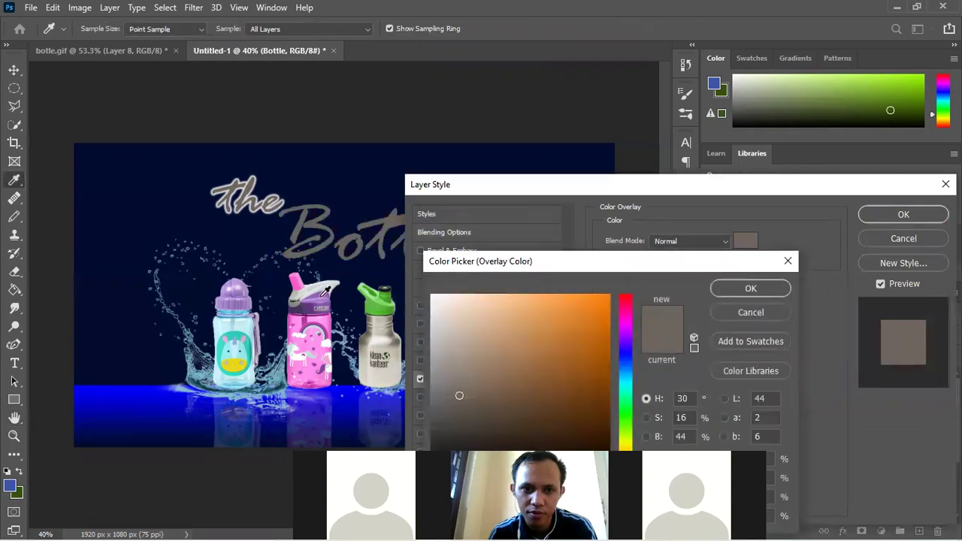
pyautogui.click(316, 300)
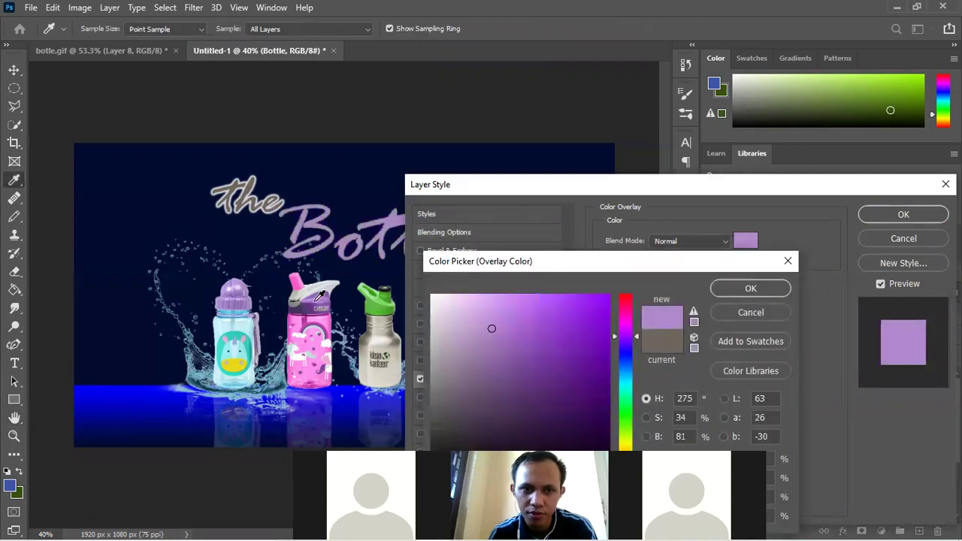
pyautogui.click(751, 289)
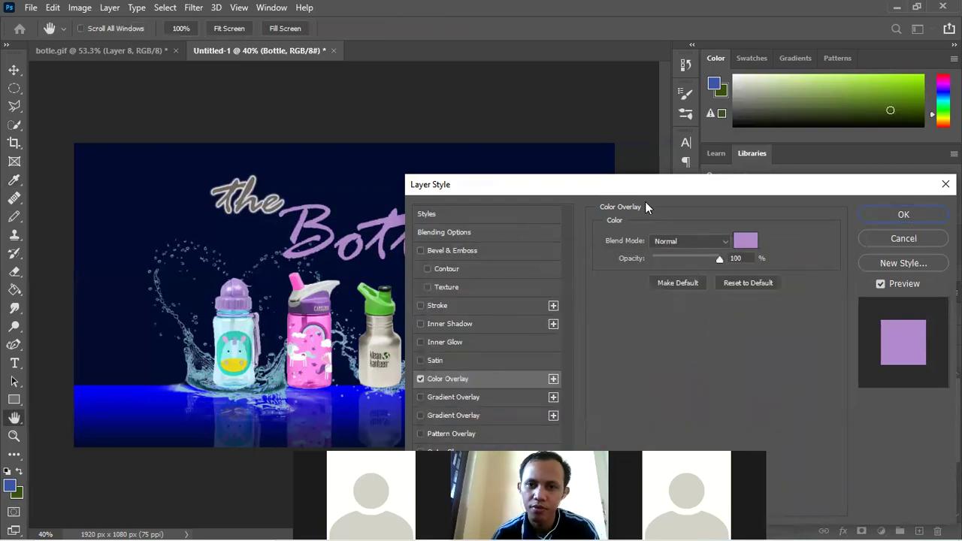
# Step: Add an Outer Glow, lower the overlay opacity to 53%, and apply the styles
pyautogui.moveTo(650, 187); pyautogui.dragTo(655, 77)
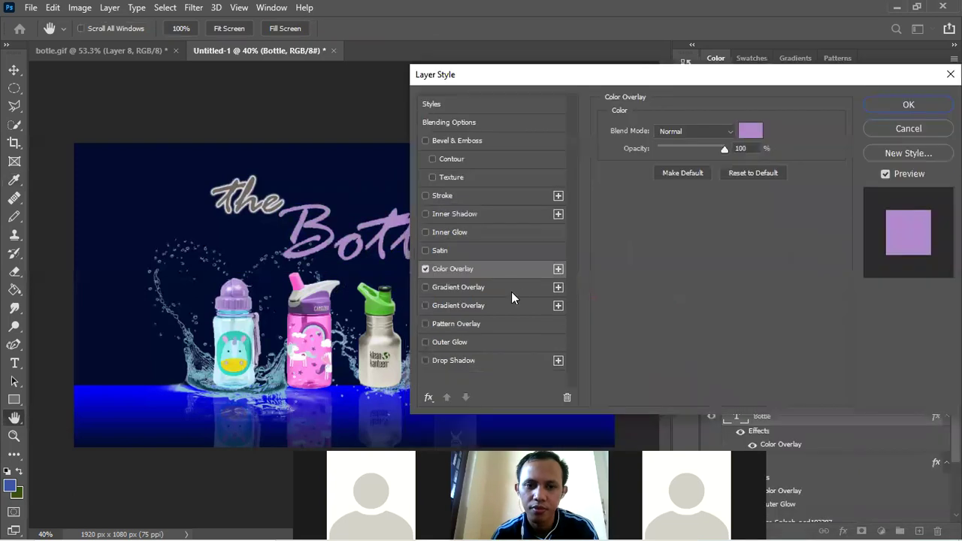
pyautogui.click(426, 343)
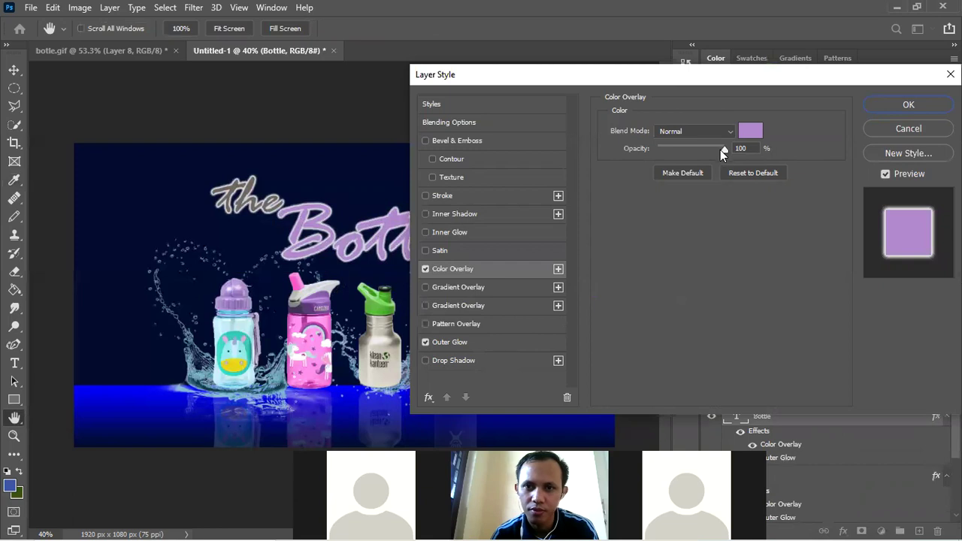
pyautogui.moveTo(721, 150); pyautogui.dragTo(691, 152)
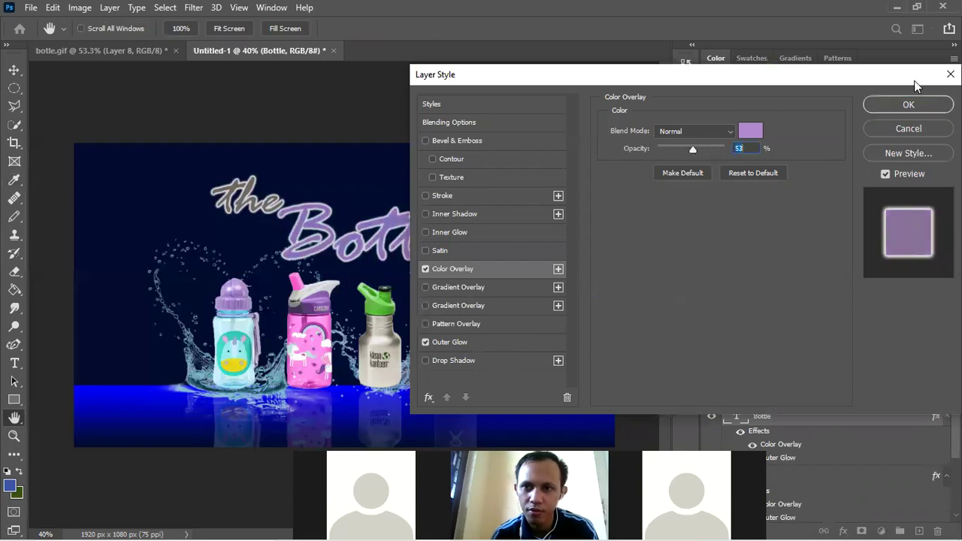
pyautogui.click(909, 105)
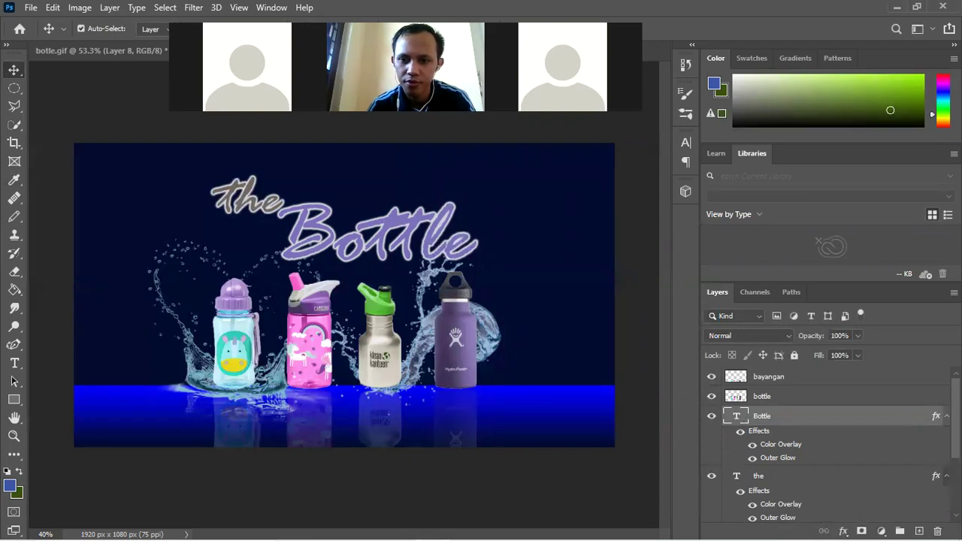
# Step: Collapse the Bottle and 'the' effect lists and move Bottle below Water-Splash-psd102307
pyautogui.click(947, 415)
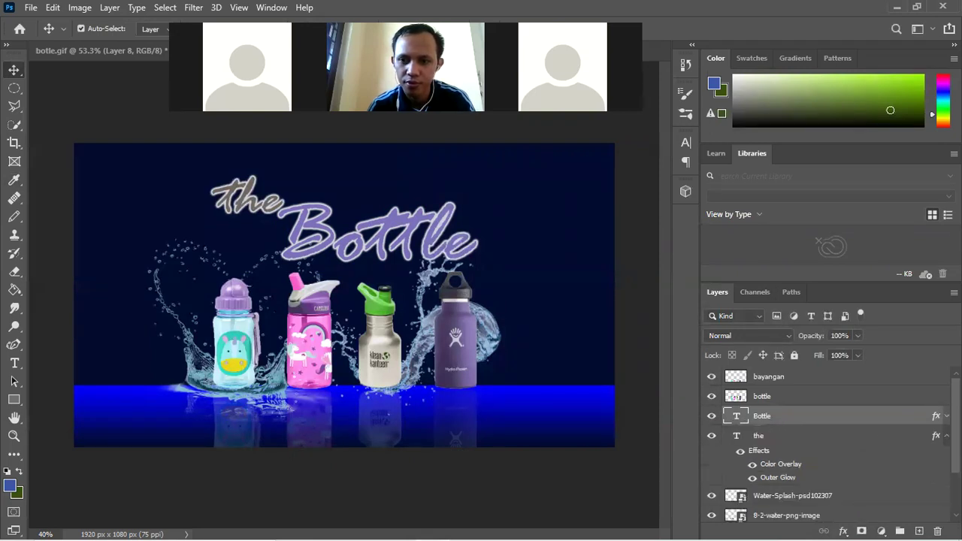
pyautogui.click(947, 436)
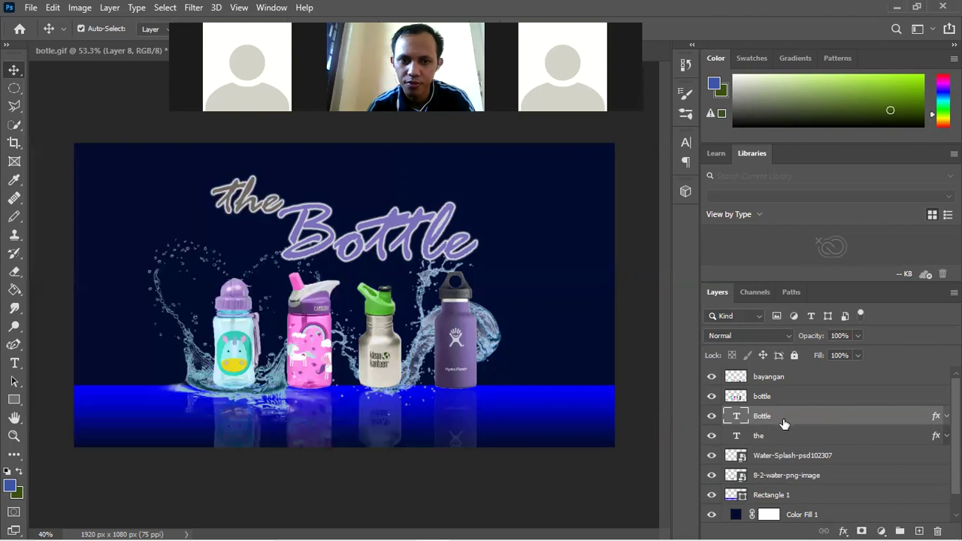
pyautogui.moveTo(783, 419); pyautogui.dragTo(779, 478)
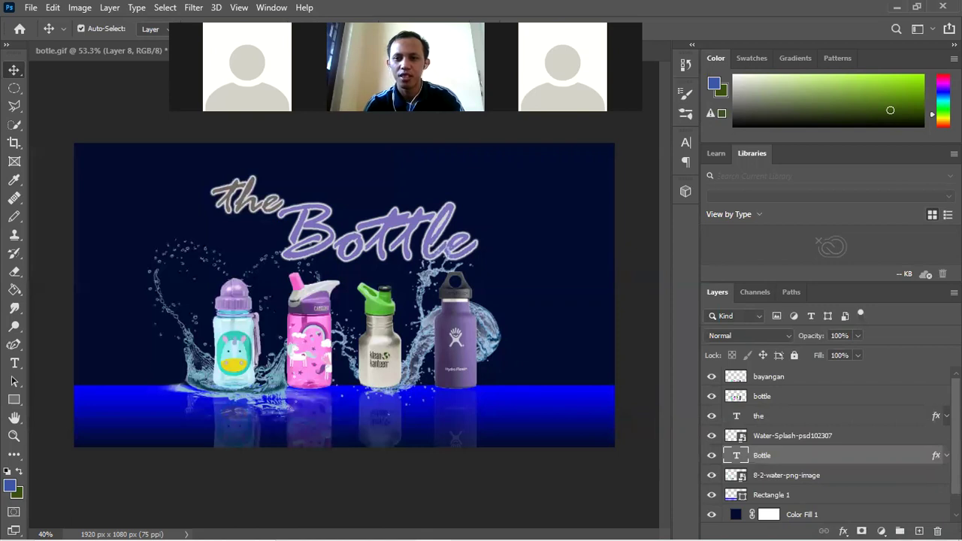
pyautogui.click(815, 383)
pyautogui.hotkey('ctrl', 'a')
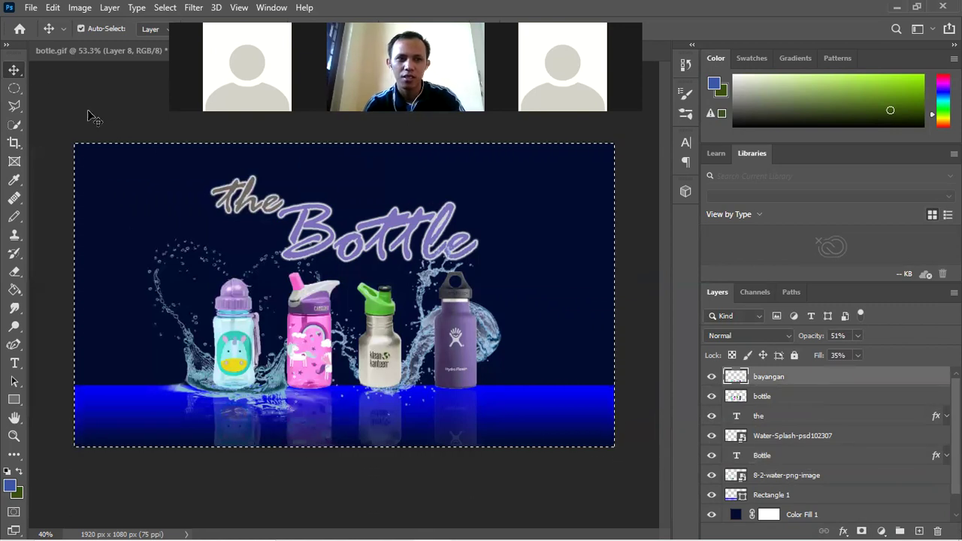
pyautogui.click(645, 442)
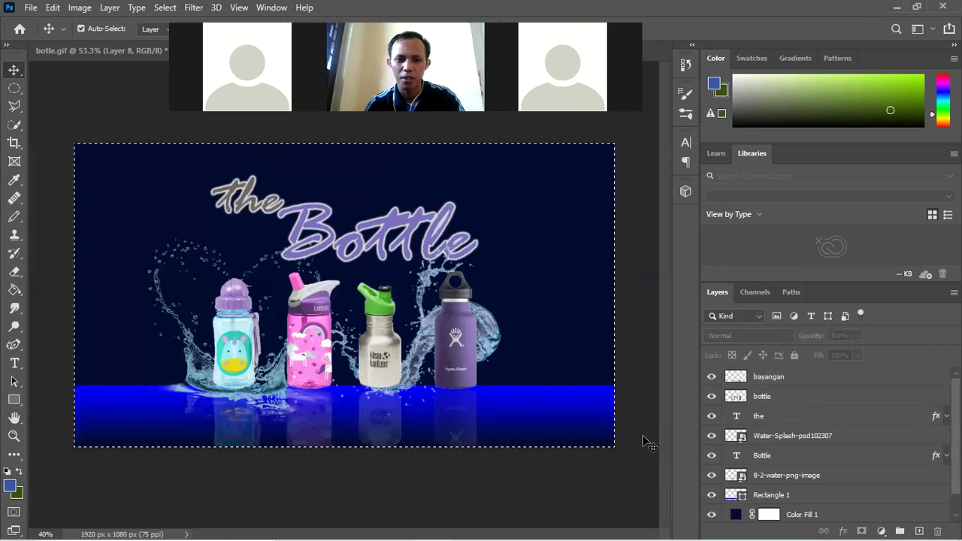
pyautogui.hotkey('ctrl', 'd')
pyautogui.click(856, 382)
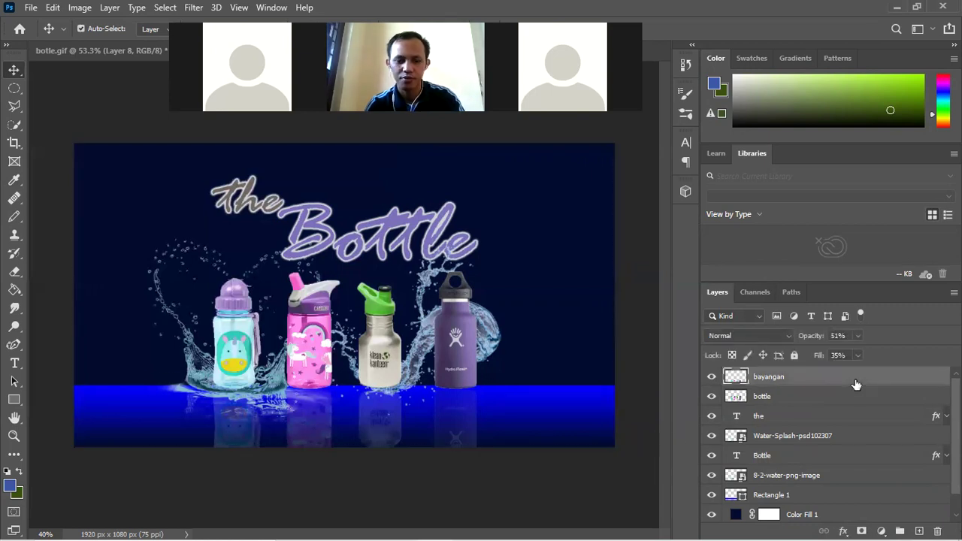
pyautogui.hotkey('ctrl', 'a')
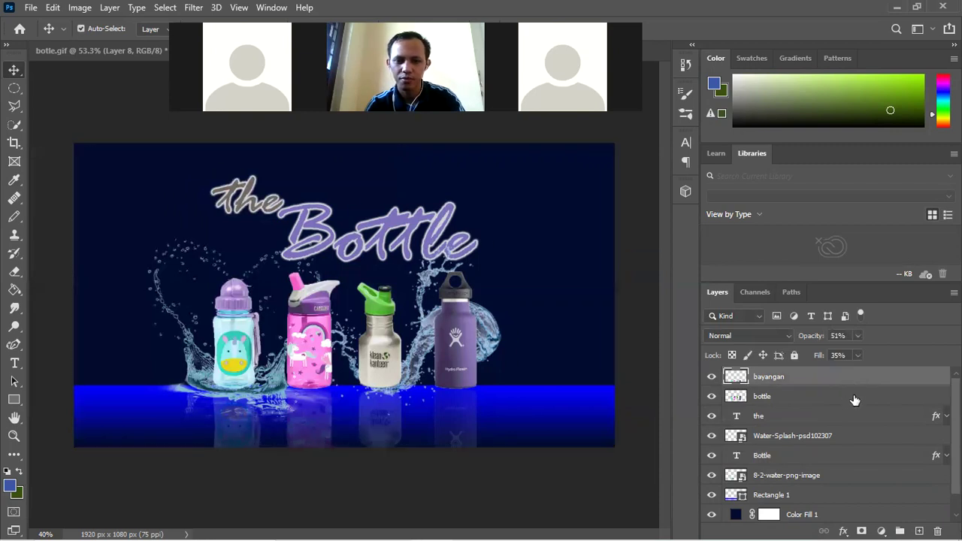
pyautogui.scroll(-1, 827, 444)
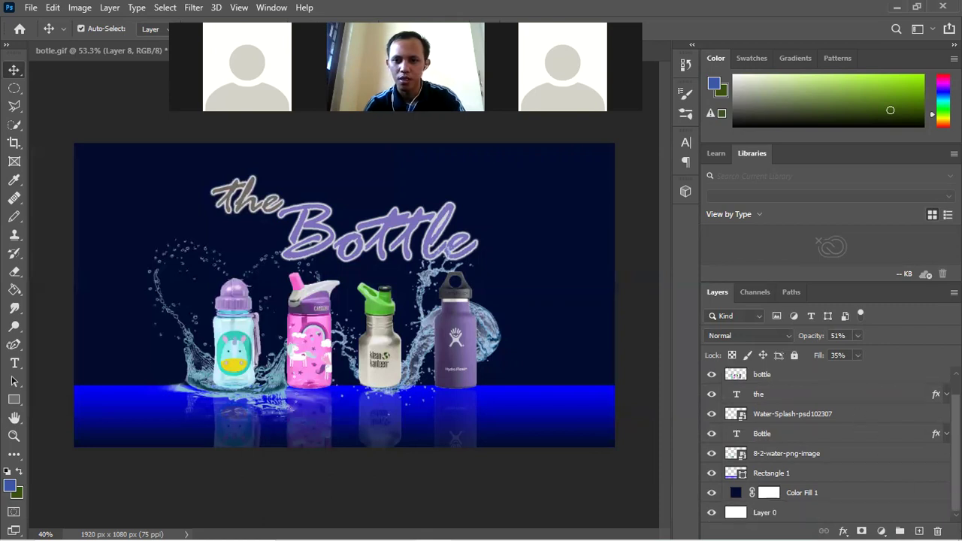
pyautogui.scroll(1, 849, 388)
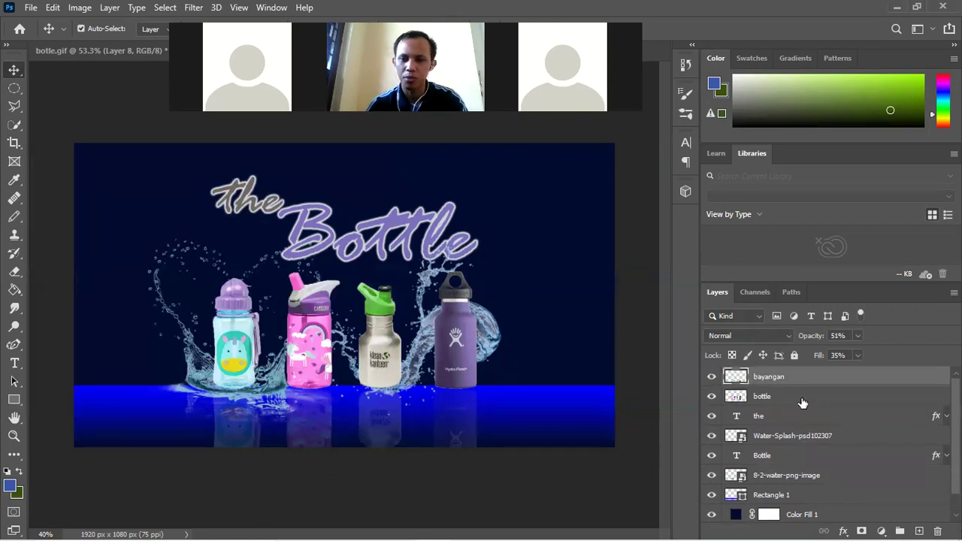
pyautogui.keyDown('ctrl'); pyautogui.click(862, 399); pyautogui.keyUp('ctrl')
pyautogui.keyDown('ctrl'); pyautogui.click(858, 404); pyautogui.keyUp('ctrl')
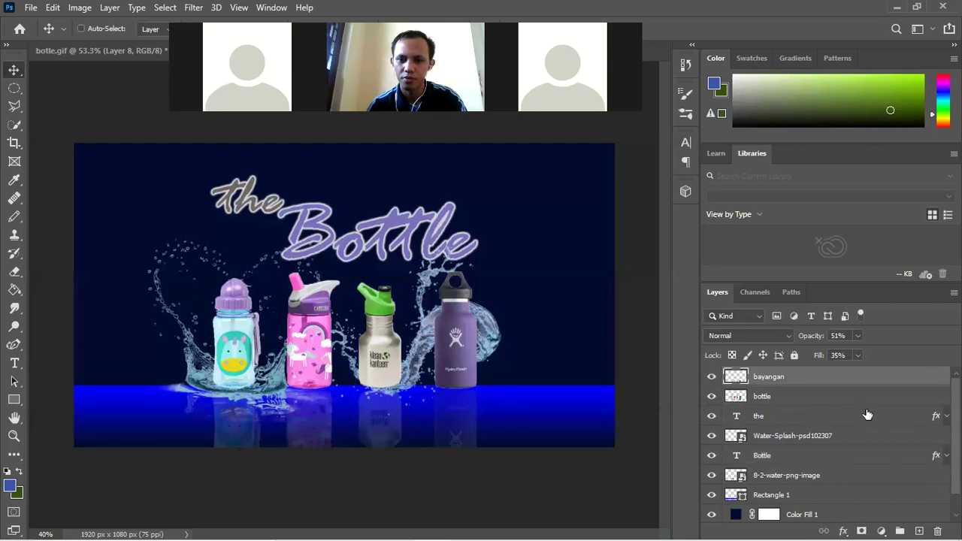
pyautogui.keyDown('ctrl'); pyautogui.click(867, 415); pyautogui.keyUp('ctrl')
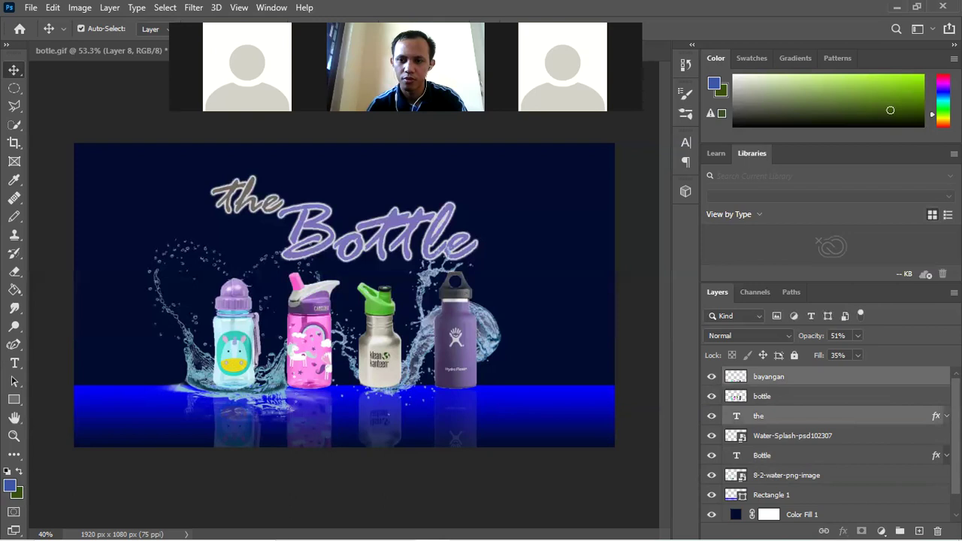
pyautogui.click(935, 397)
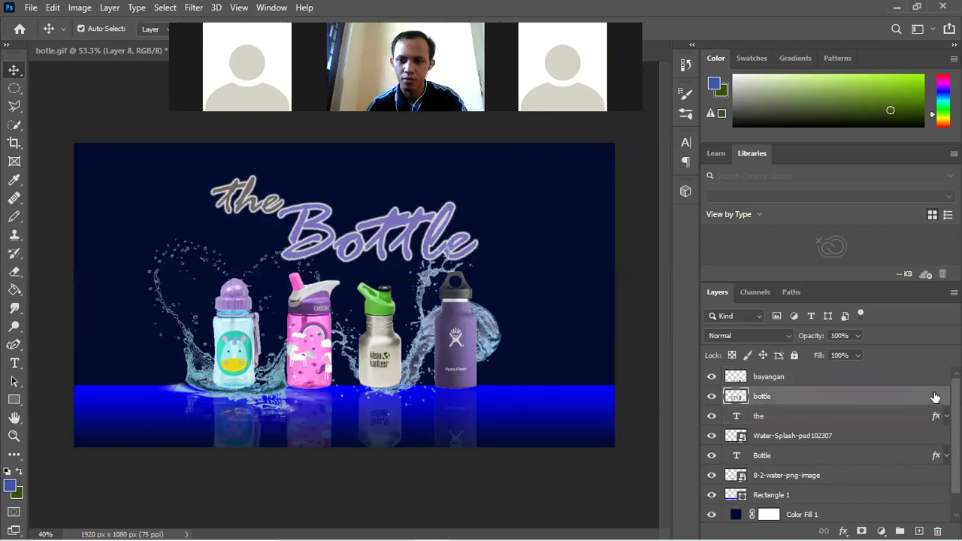
pyautogui.click(876, 380)
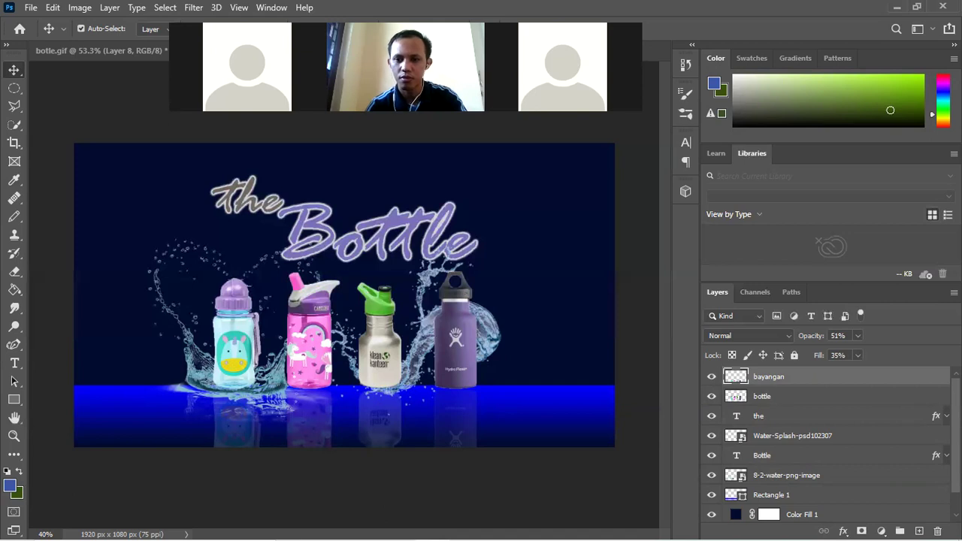
pyautogui.scroll(-1, 853, 514)
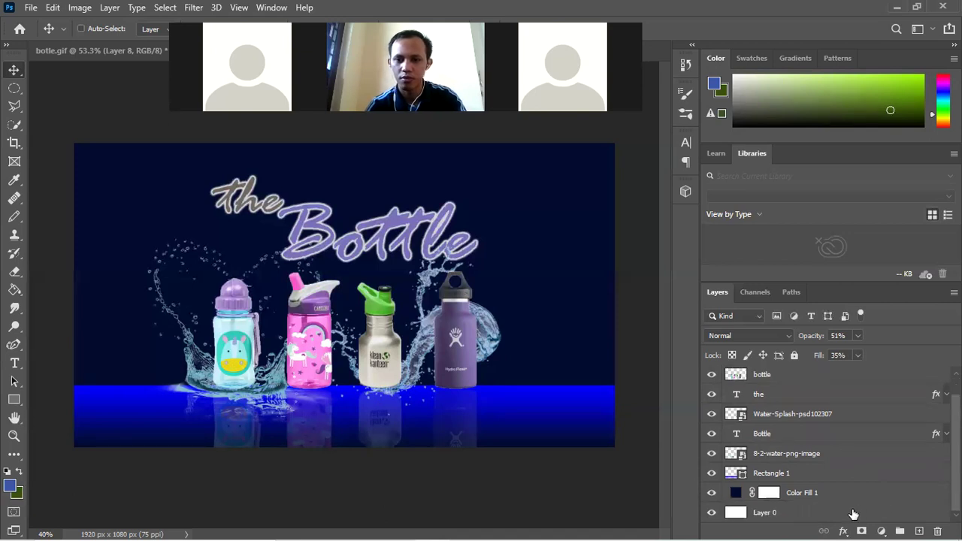
# Step: Select every layer down to Layer 0, group them, and rename Group 1 to 'product'
pyautogui.keyDown('shift'); pyautogui.click(854, 515); pyautogui.keyUp('shift')
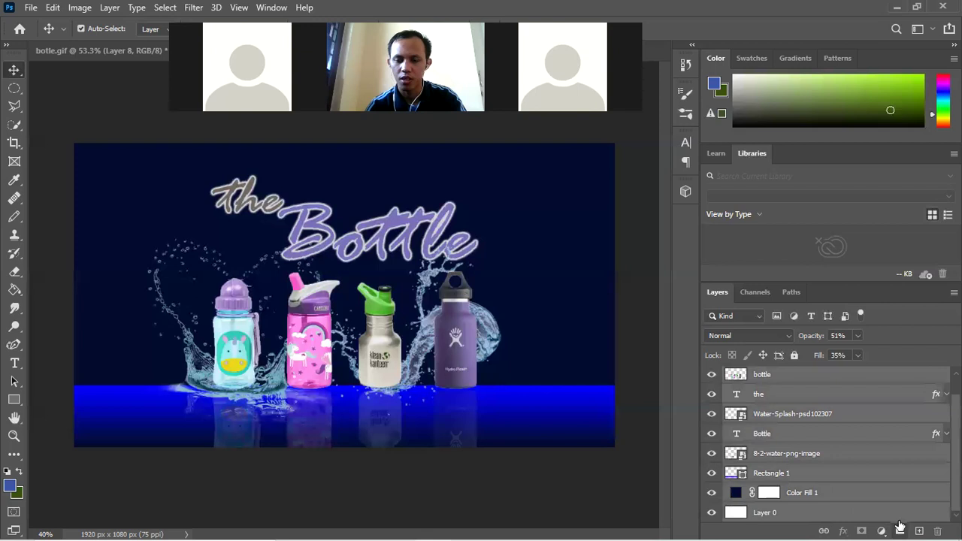
pyautogui.click(900, 530)
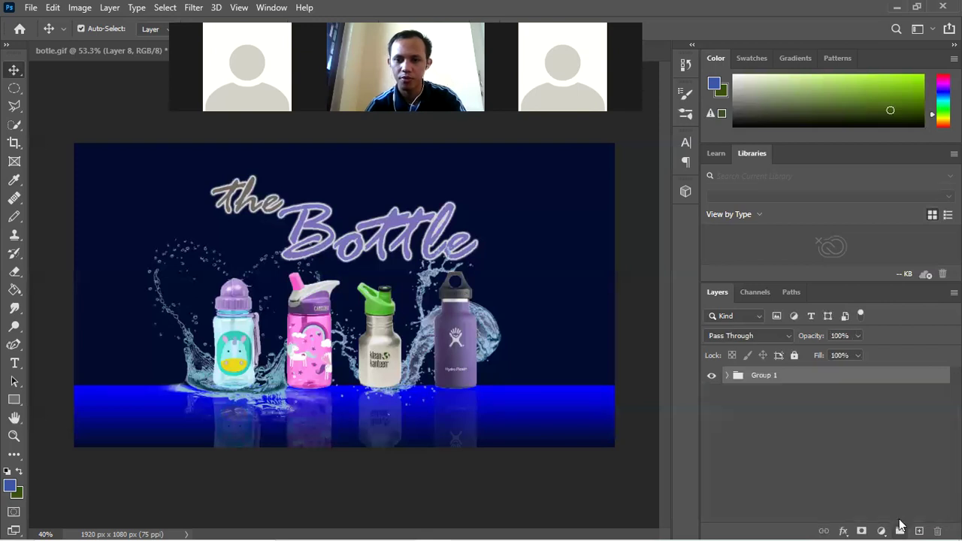
pyautogui.doubleClick(763, 375)
pyautogui.write('d')
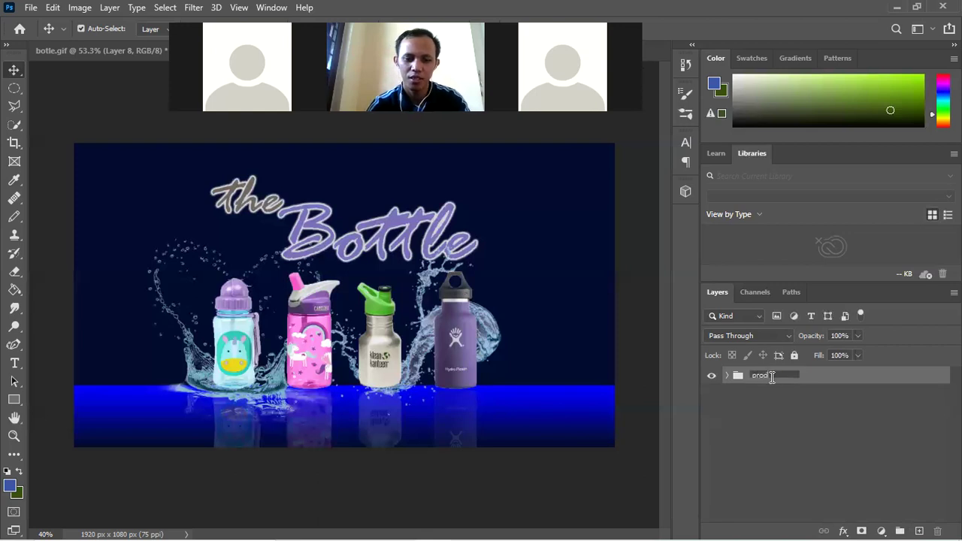
pyautogui.press('Return')
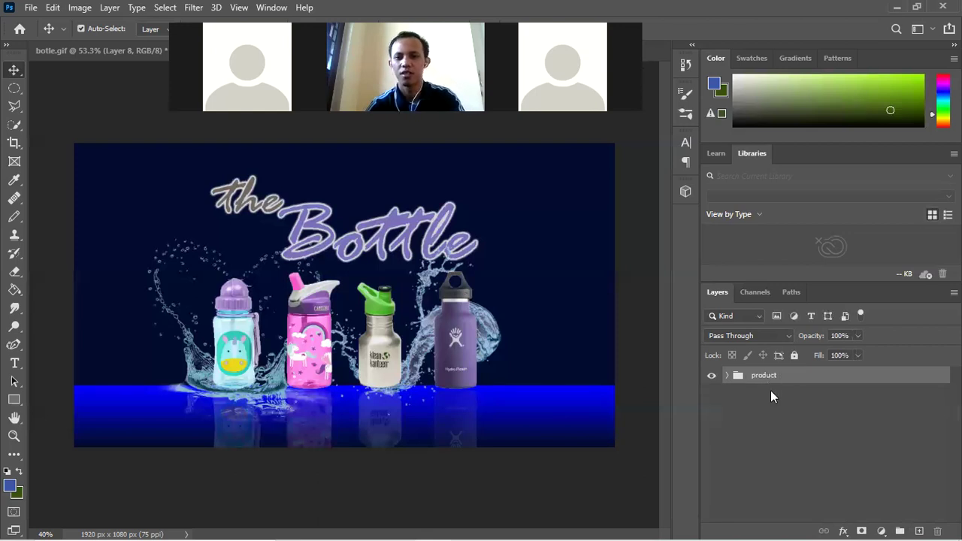
pyautogui.click(771, 396)
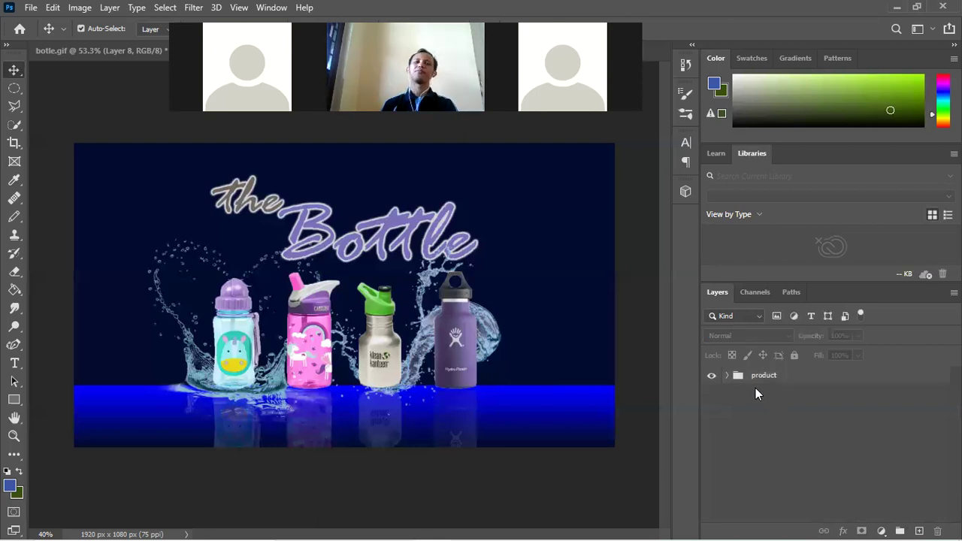
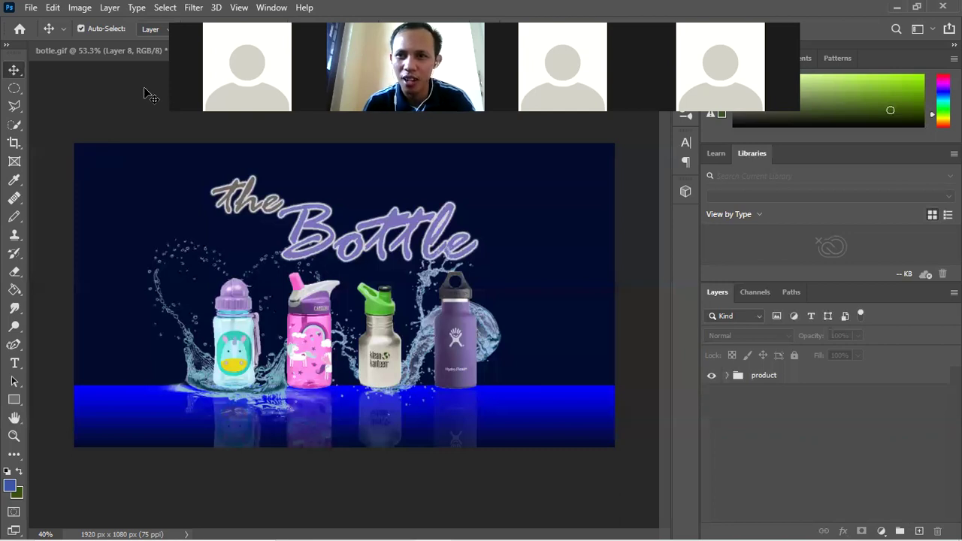
# Step: Open the 'dasar 4' Google Drive folder holding bottle.gif, then minimize Chrome
pyautogui.click(364, 526)
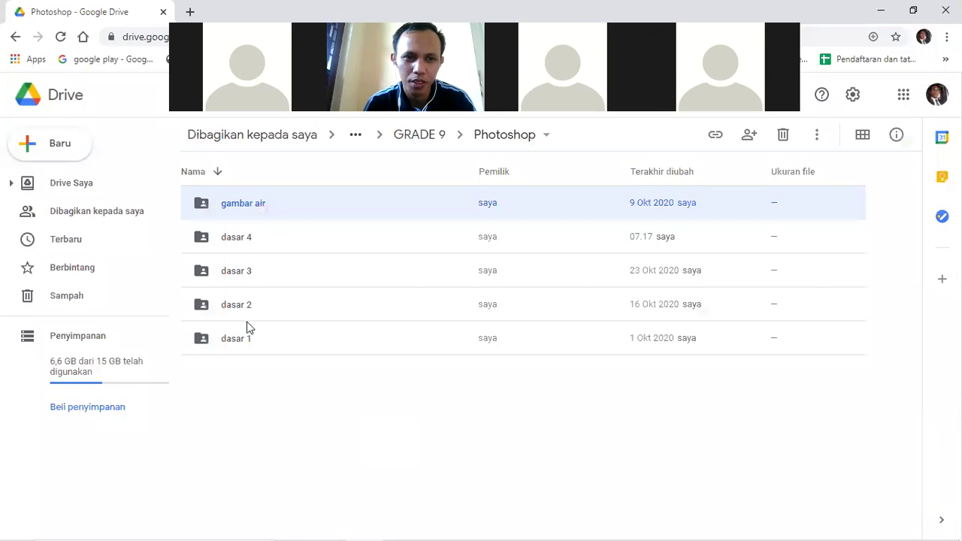
pyautogui.doubleClick(272, 249)
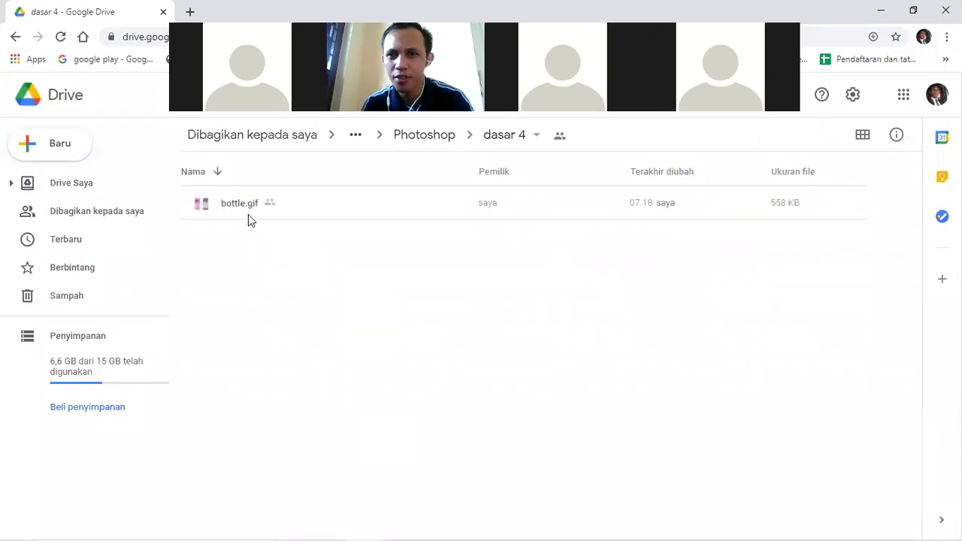
pyautogui.click(881, 12)
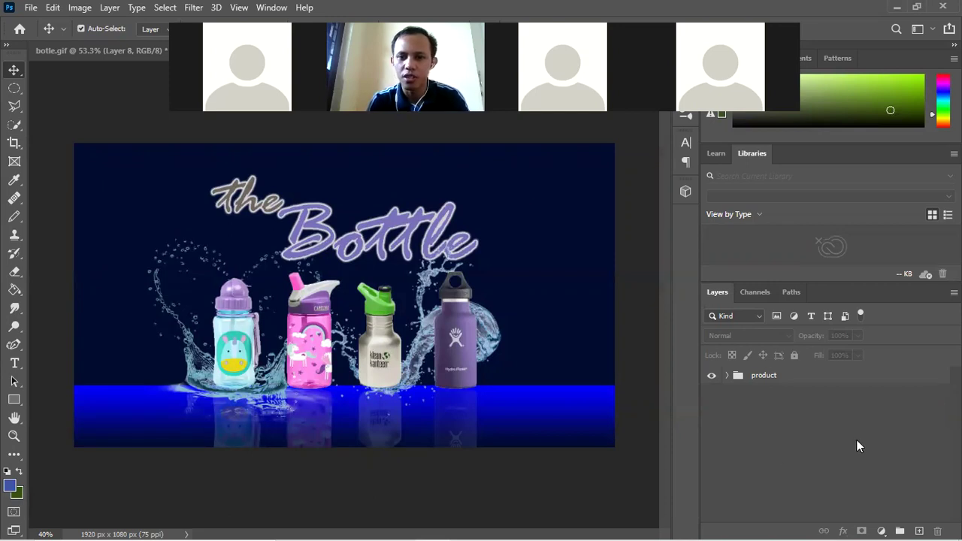
pyautogui.click(883, 529)
pyautogui.click(890, 346)
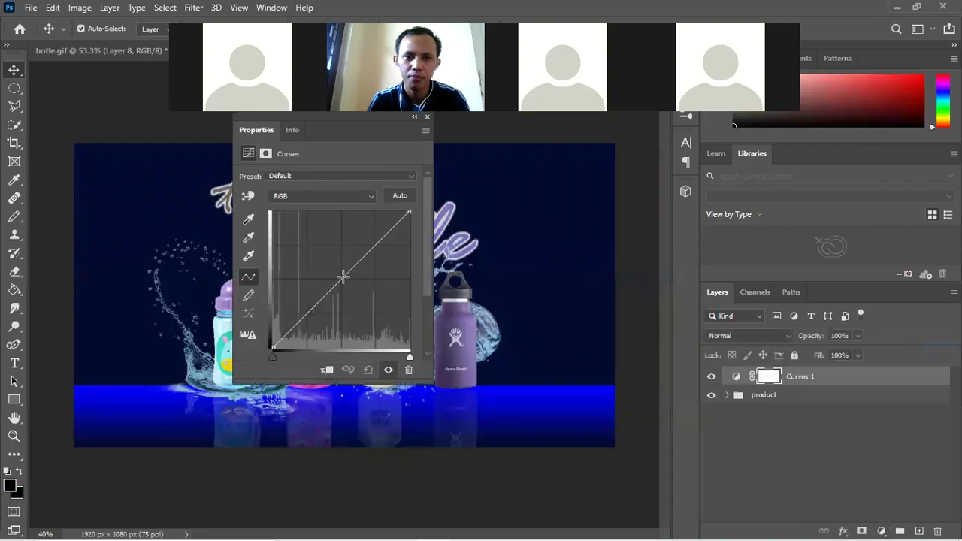
pyautogui.moveTo(341, 278)
pyautogui.mouseDown()
pyautogui.moveTo(321, 262)
pyautogui.moveTo(318, 270)
pyautogui.mouseUp()
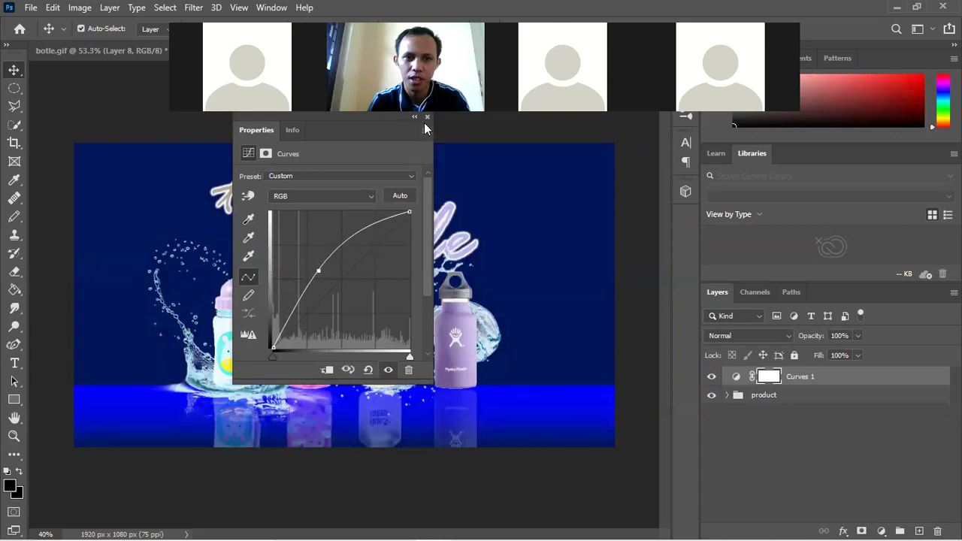
pyautogui.click(426, 118)
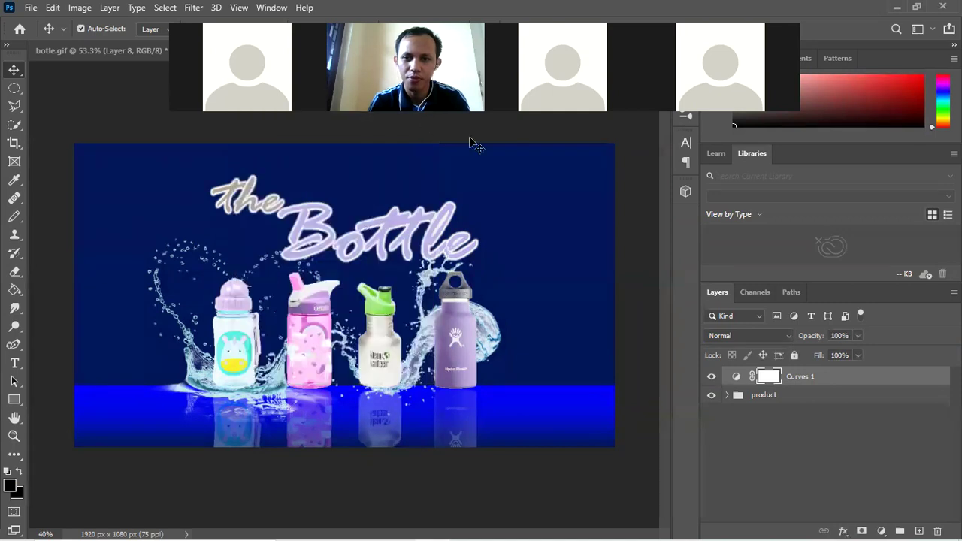
pyautogui.click(834, 383)
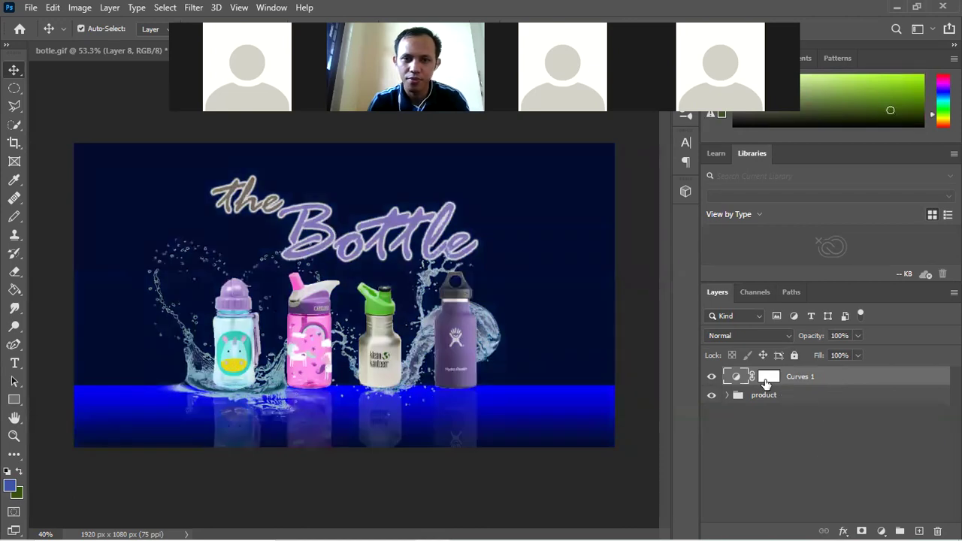
pyautogui.click(767, 383)
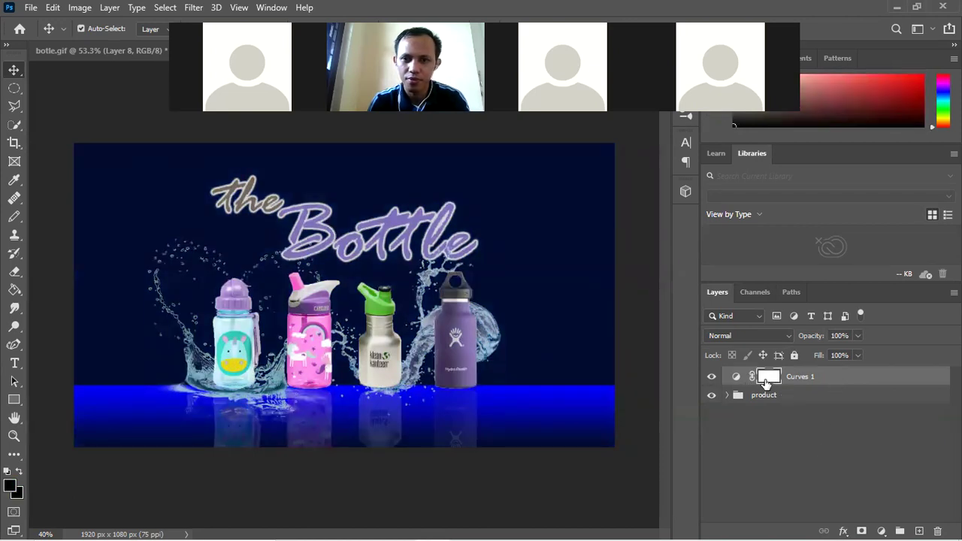
pyautogui.doubleClick(766, 384)
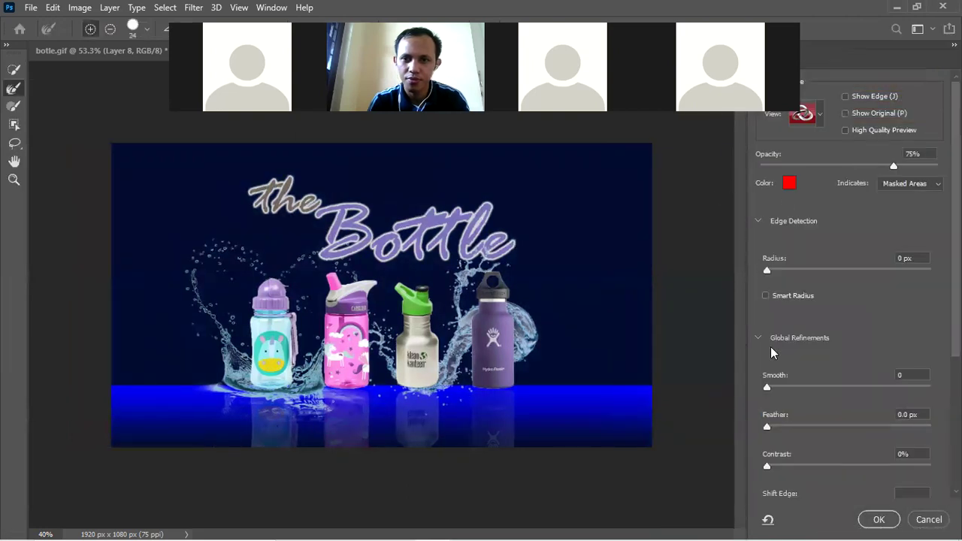
pyautogui.click(927, 520)
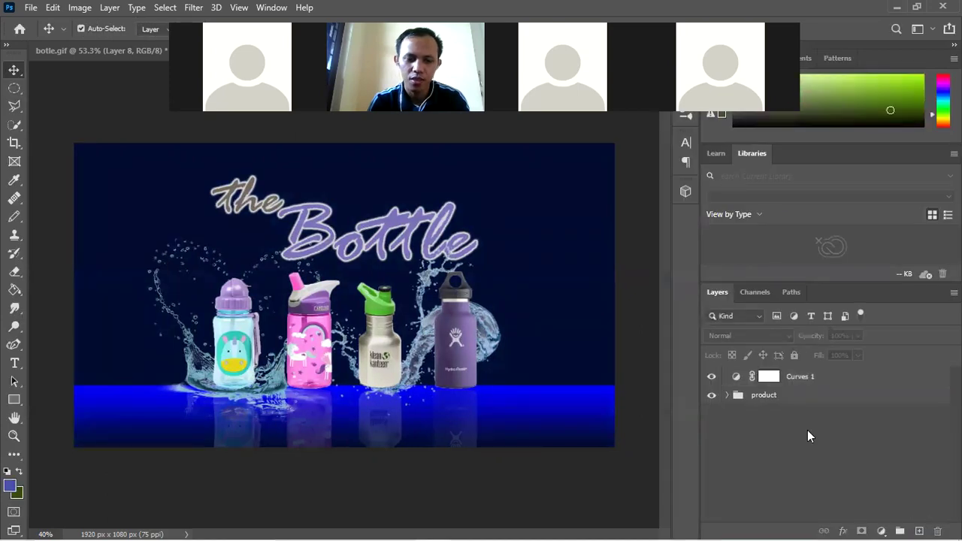
pyautogui.press('Delete')
# Step: Add a Curves 1 adjustment layer with its RGB midpoint bowed upward to brighten the poster
pyautogui.click(881, 531)
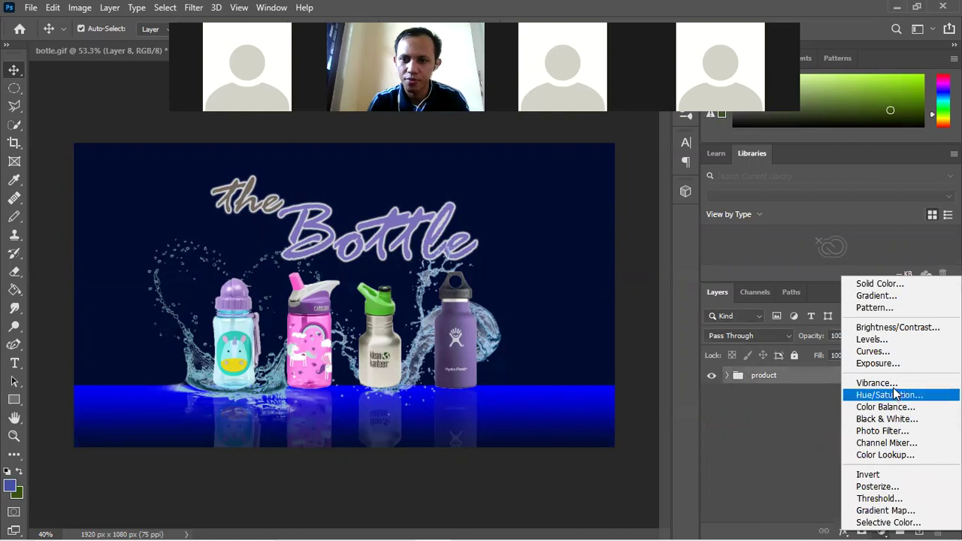
pyautogui.click(889, 353)
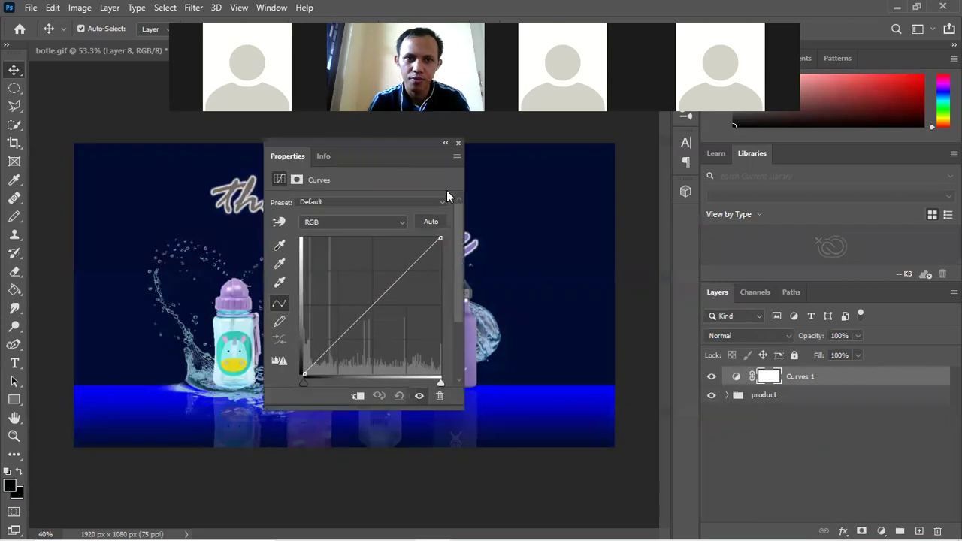
pyautogui.moveTo(339, 119); pyautogui.dragTo(594, 188)
pyautogui.moveTo(598, 352); pyautogui.dragTo(578, 349)
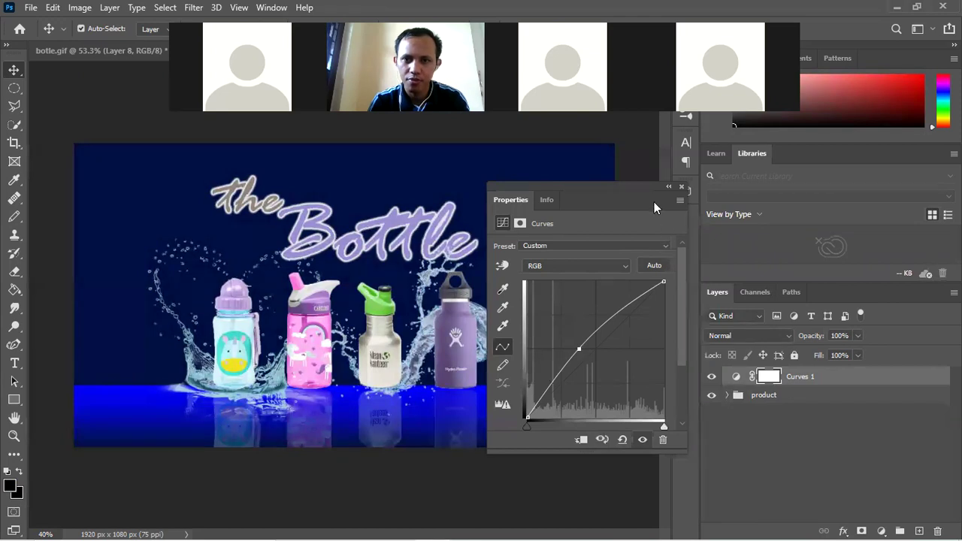
pyautogui.click(681, 188)
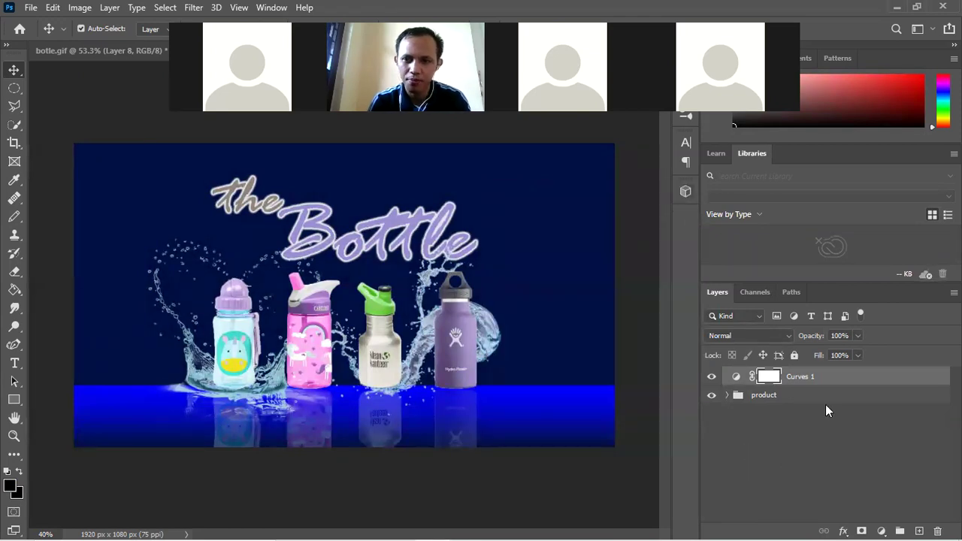
pyautogui.click(14, 88)
# Step: Invert the Curves 1 mask to black so the brightening is hidden
pyautogui.click(763, 458)
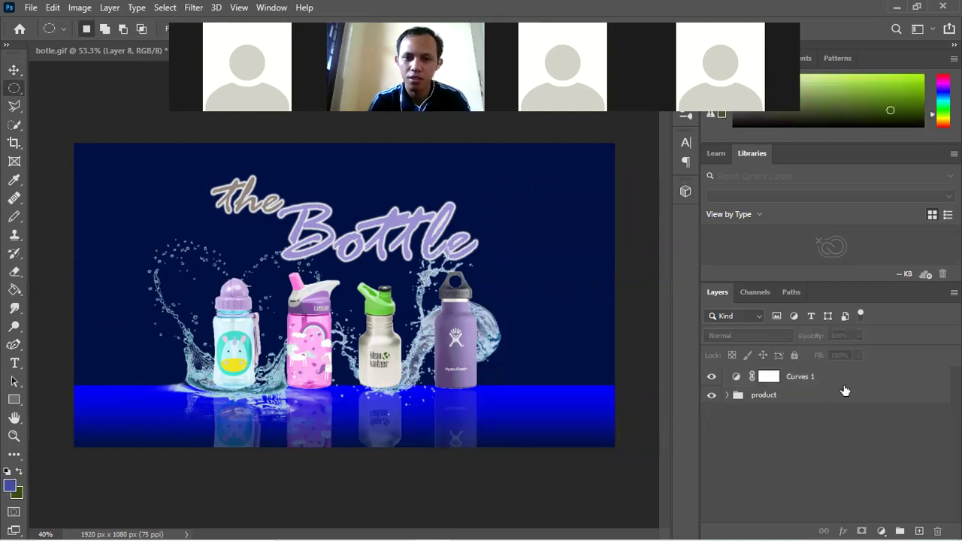
pyautogui.click(850, 385)
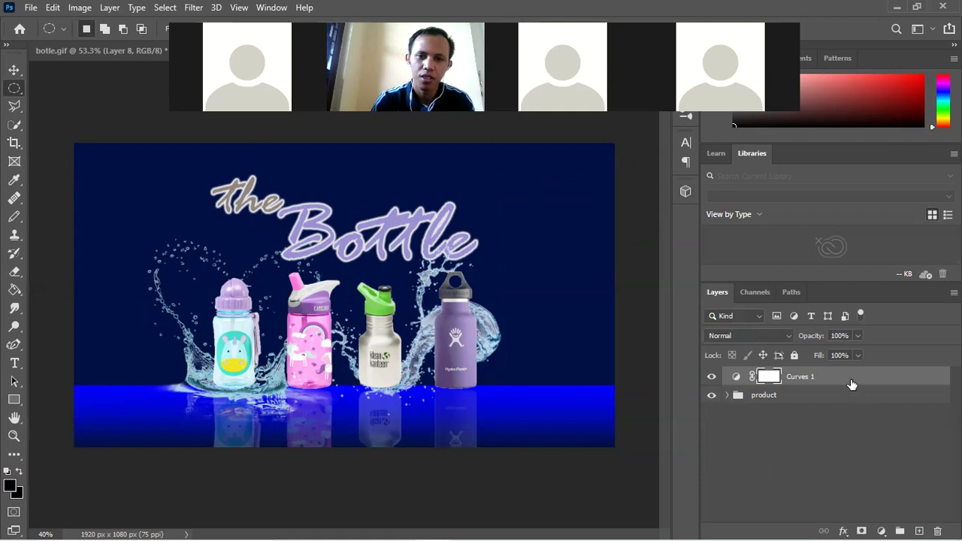
pyautogui.hotkey('ctrl', 'i')
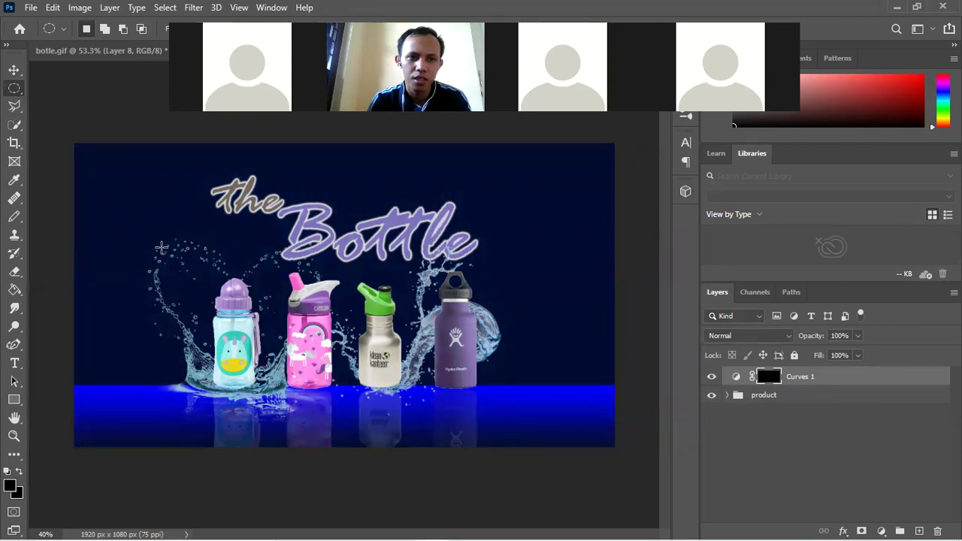
# Step: Fill an elliptical selection around the bottles with white in the Curves 1 mask, then deselect
pyautogui.moveTo(150, 242)
pyautogui.mouseDown()
pyautogui.moveTo(546, 452)
pyautogui.moveTo(545, 442)
pyautogui.mouseUp()
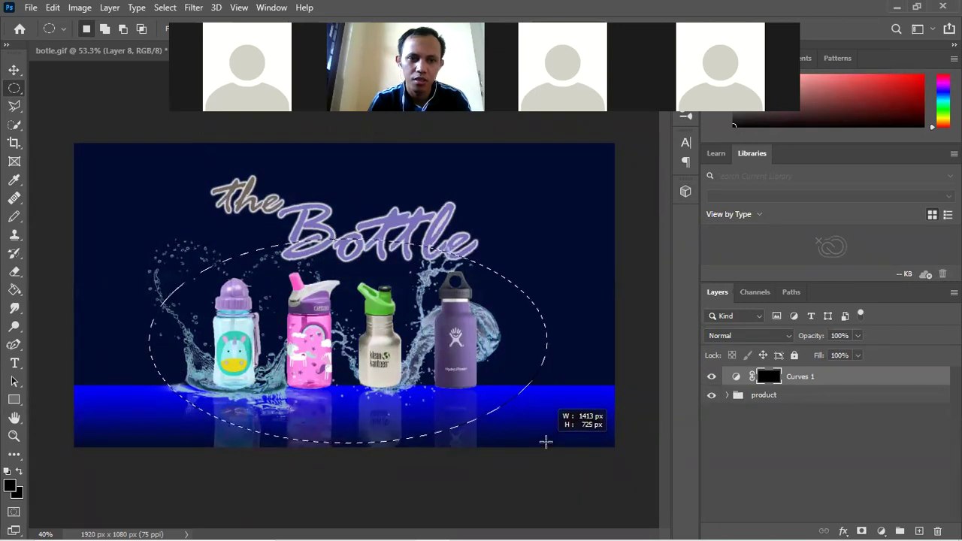
pyautogui.moveTo(546, 442); pyautogui.dragTo(546, 443)
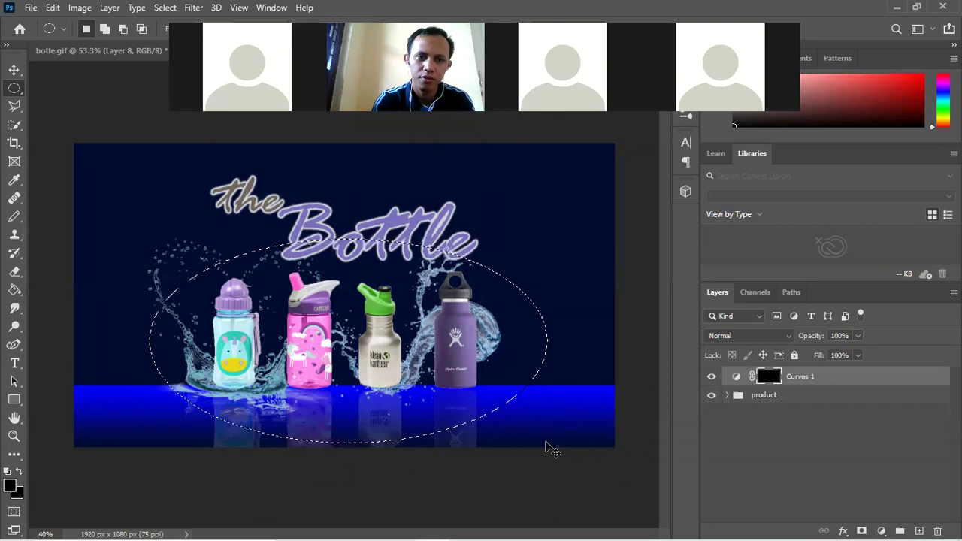
pyautogui.click(546, 442)
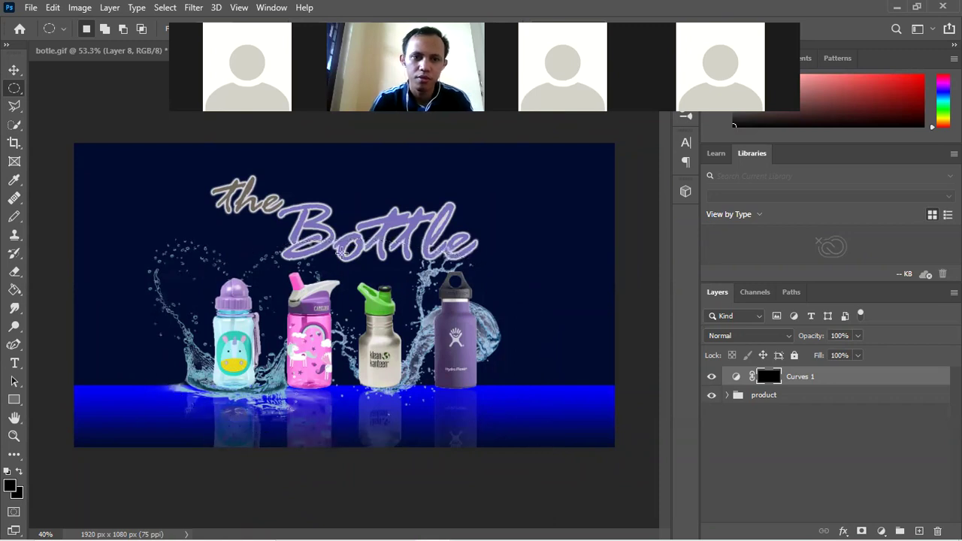
pyautogui.moveTo(138, 253); pyautogui.dragTo(546, 422)
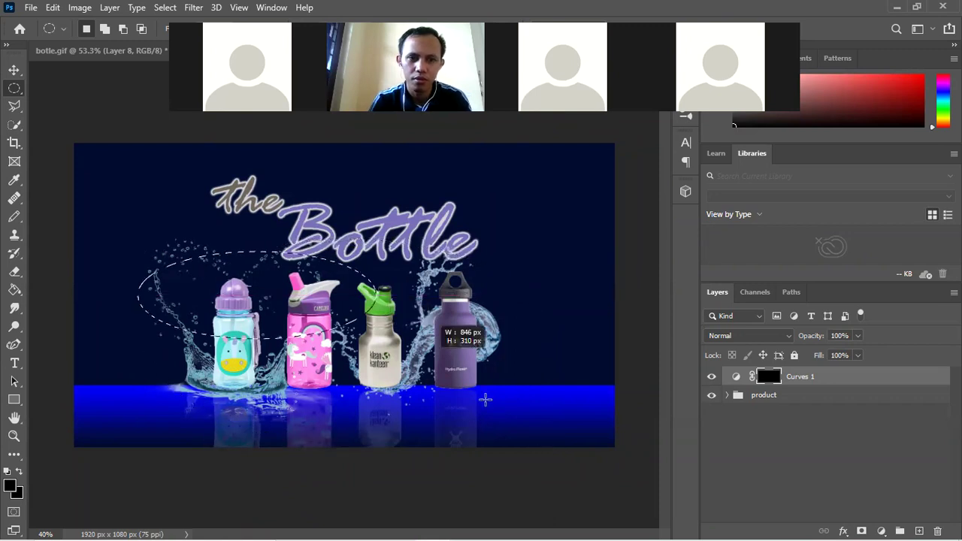
pyautogui.click(546, 421)
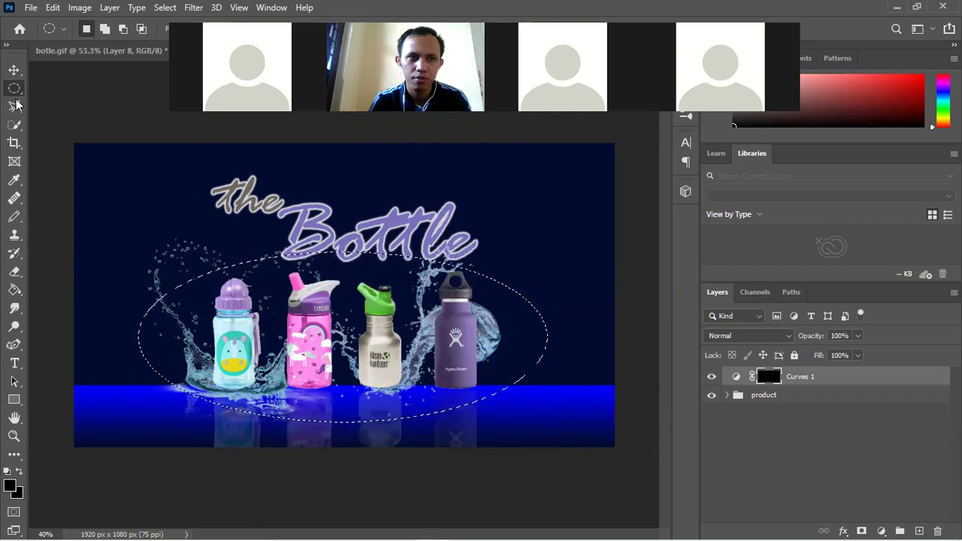
pyautogui.click(882, 445)
pyautogui.click(821, 380)
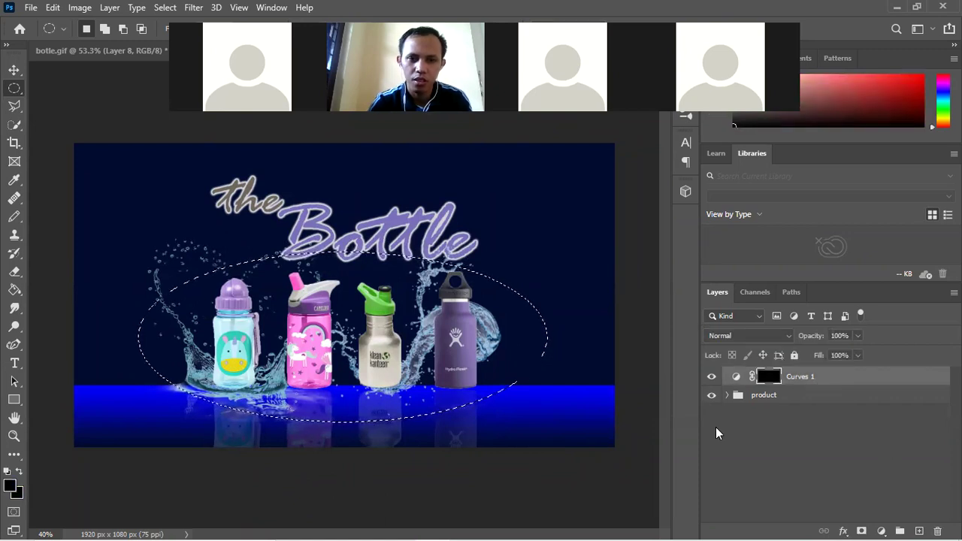
pyautogui.hotkey('ctrl', 'BackSpace')
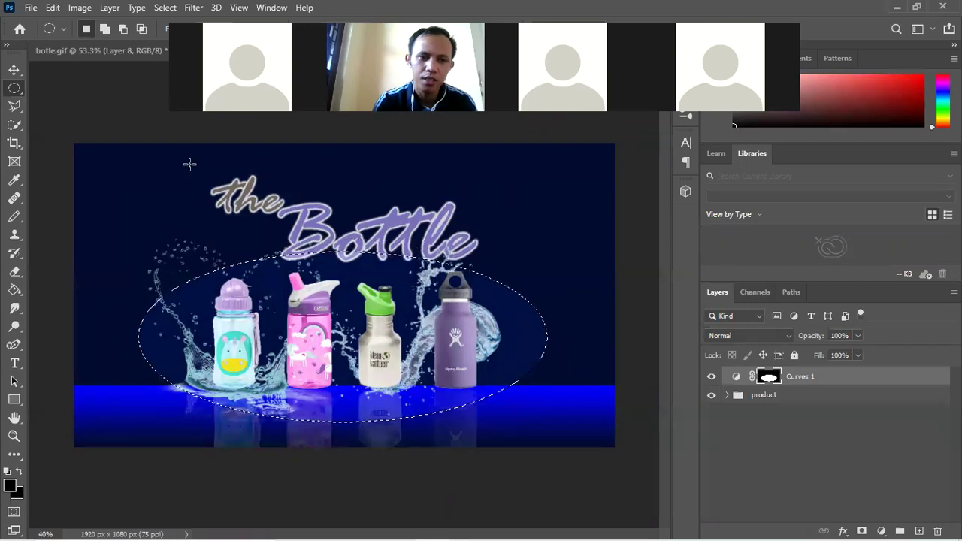
pyautogui.hotkey('ctrl', 'd')
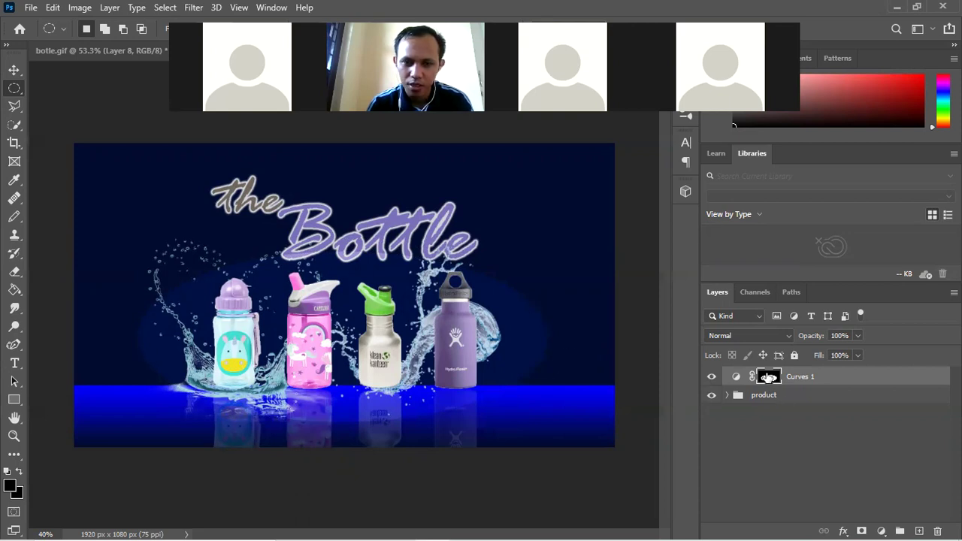
# Step: Feather the Curves 1 mask edge by 140.2 px in Select and Mask
pyautogui.doubleClick(767, 378)
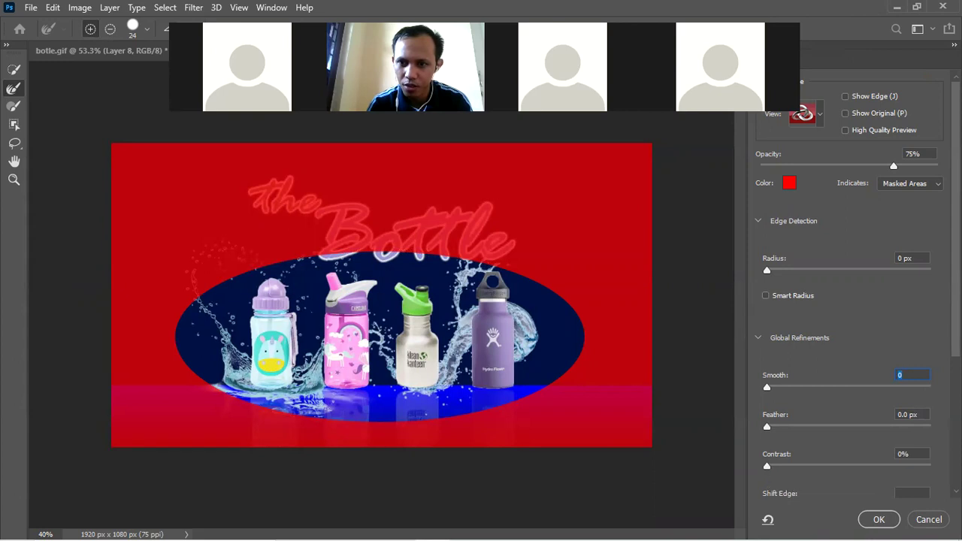
pyautogui.scroll(-1, 790, 406)
pyautogui.scroll(-1, 789, 400)
pyautogui.moveTo(767, 414); pyautogui.dragTo(884, 425)
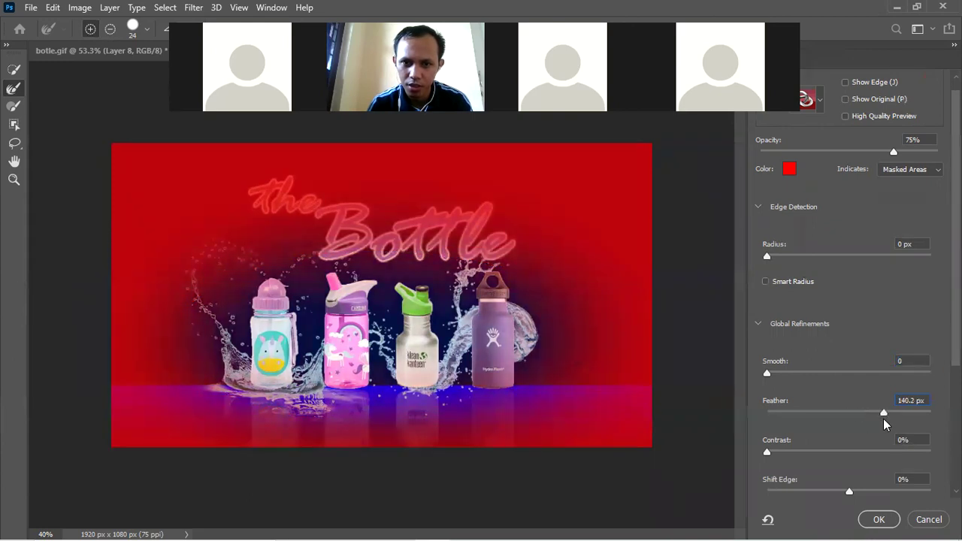
pyautogui.click(886, 518)
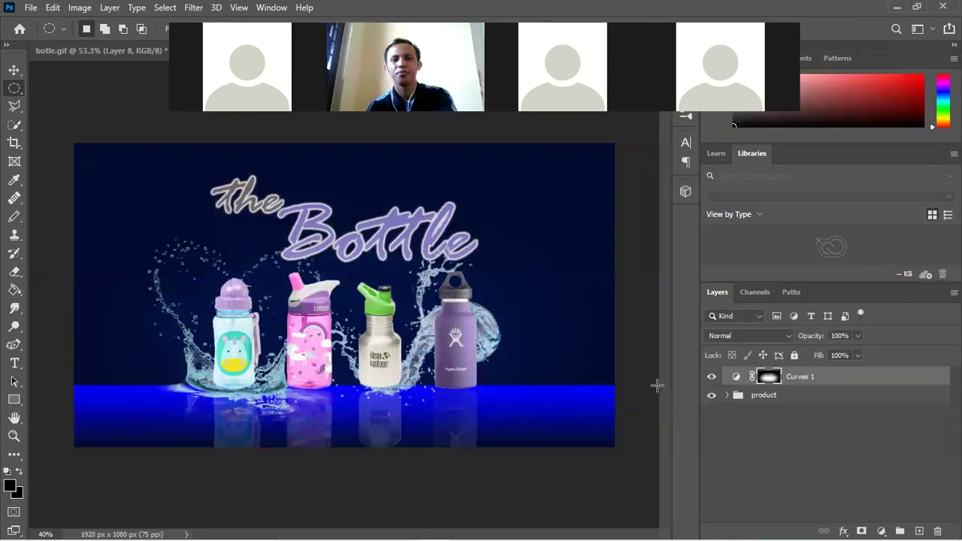
# Step: Add a Curves 2 adjustment layer with its midpoint pulled down to darken the poster to near-black
pyautogui.click(861, 433)
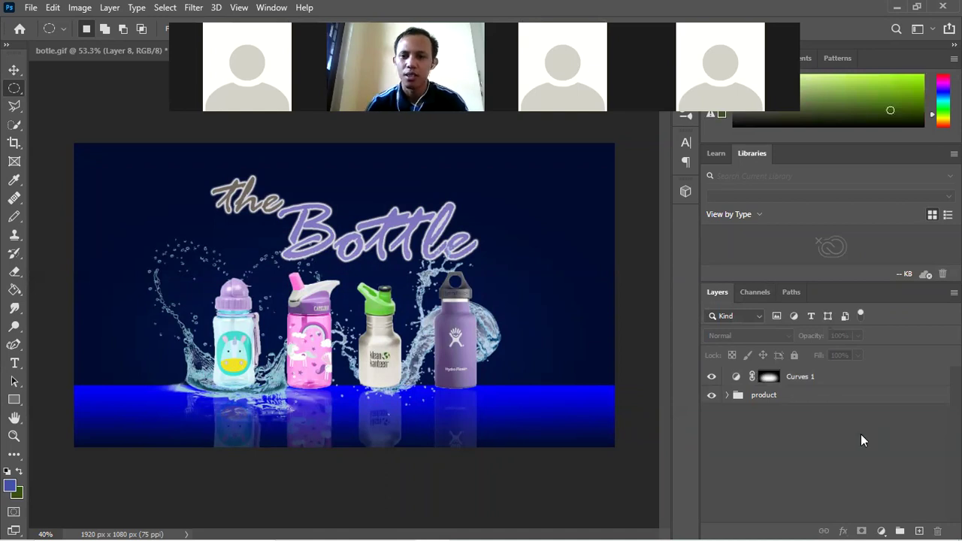
pyautogui.click(882, 528)
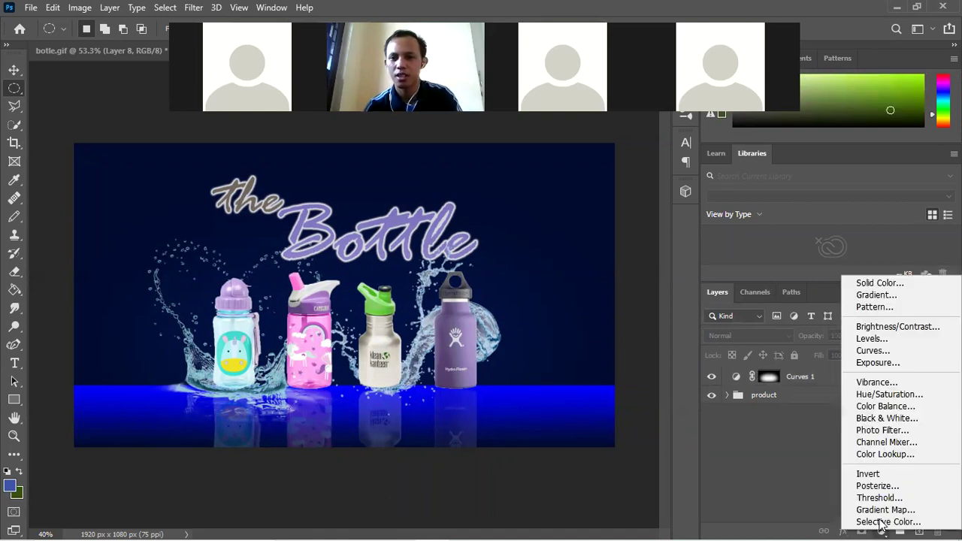
pyautogui.click(880, 350)
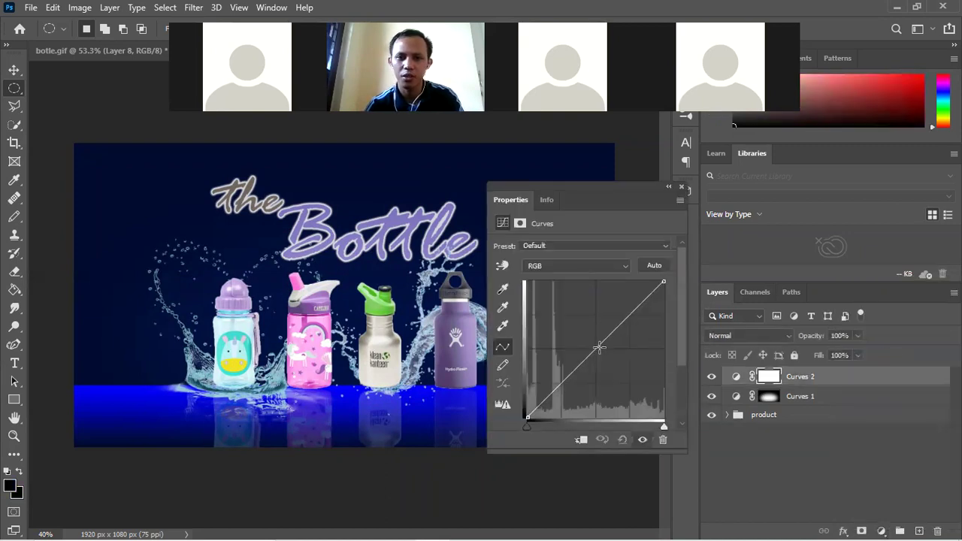
pyautogui.moveTo(596, 348)
pyautogui.mouseDown()
pyautogui.moveTo(618, 370)
pyautogui.moveTo(611, 362)
pyautogui.mouseUp()
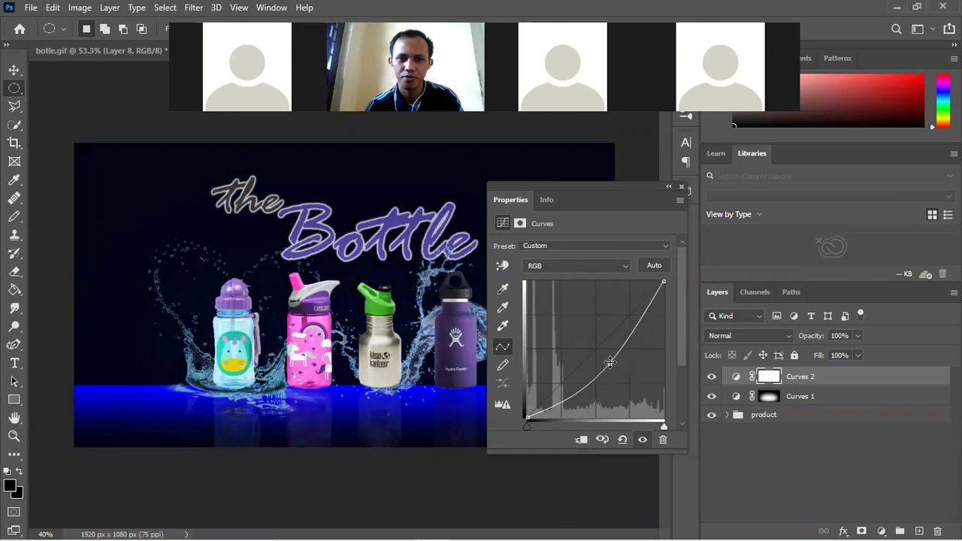
pyautogui.moveTo(610, 364); pyautogui.dragTo(613, 366)
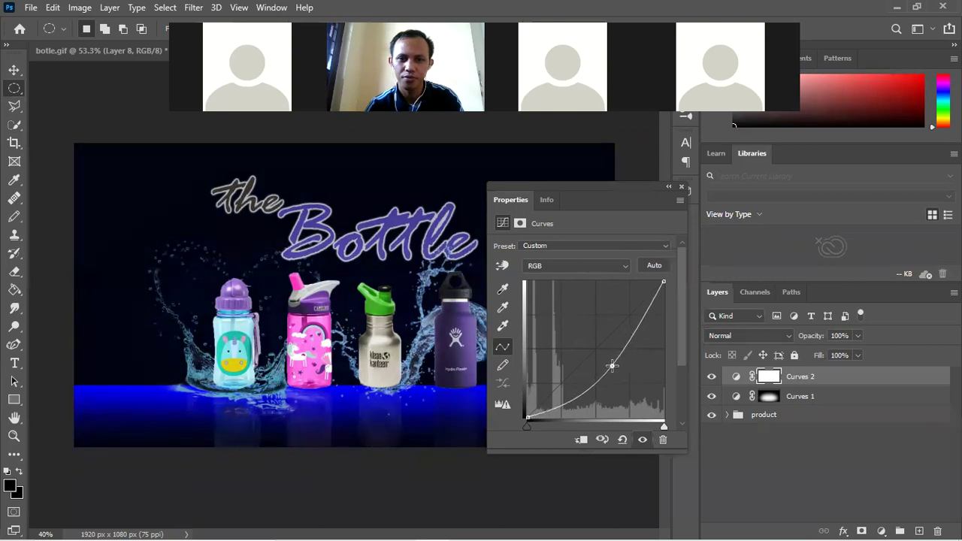
pyautogui.click(774, 459)
pyautogui.click(845, 383)
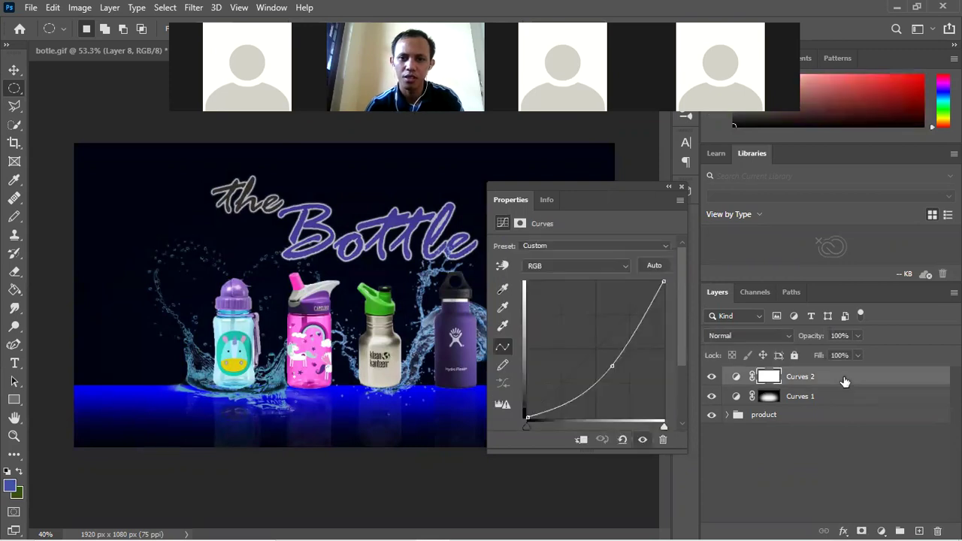
pyautogui.click(681, 188)
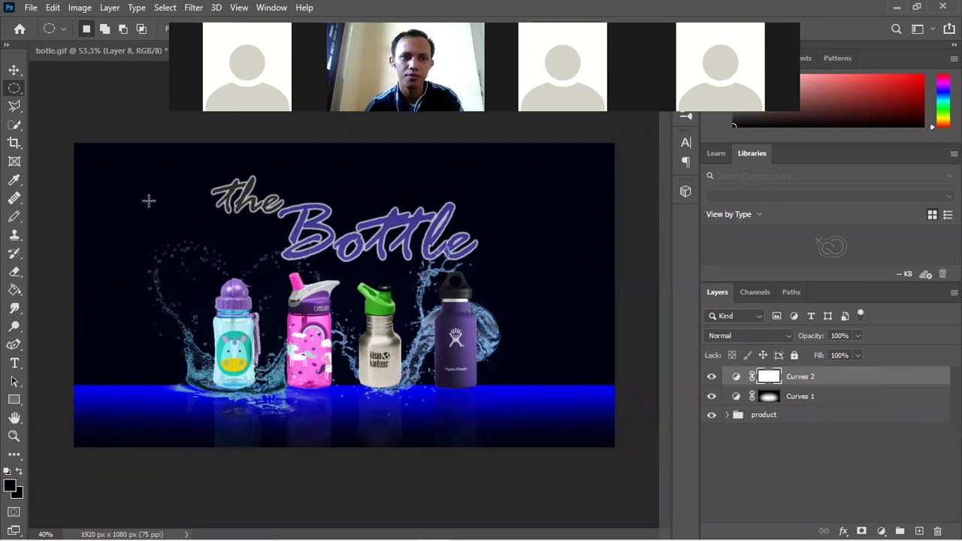
# Step: Fill a large ellipse around the bottles and title with black in the Curves 2 mask
pyautogui.moveTo(107, 173); pyautogui.dragTo(591, 436)
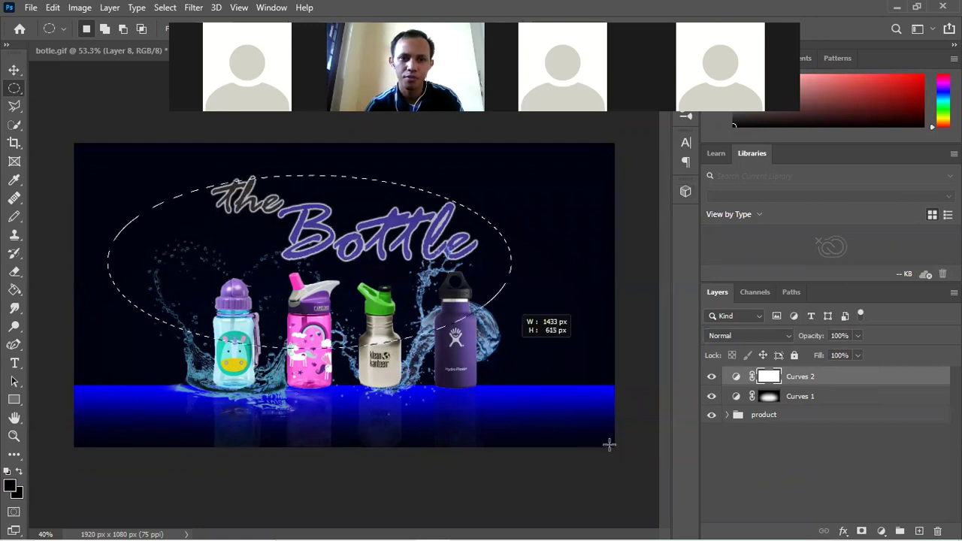
pyautogui.moveTo(591, 436); pyautogui.dragTo(591, 436)
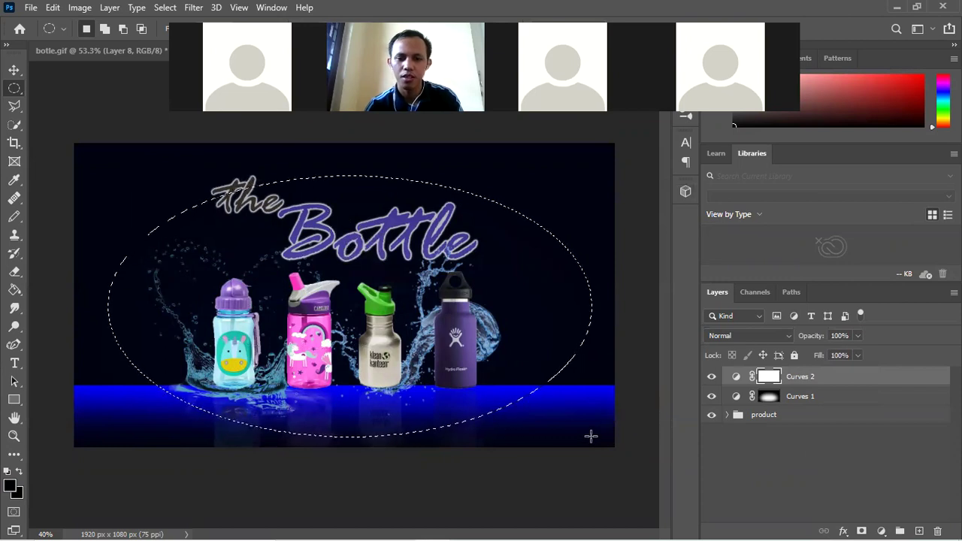
pyautogui.hotkey('alt', 'BackSpace')
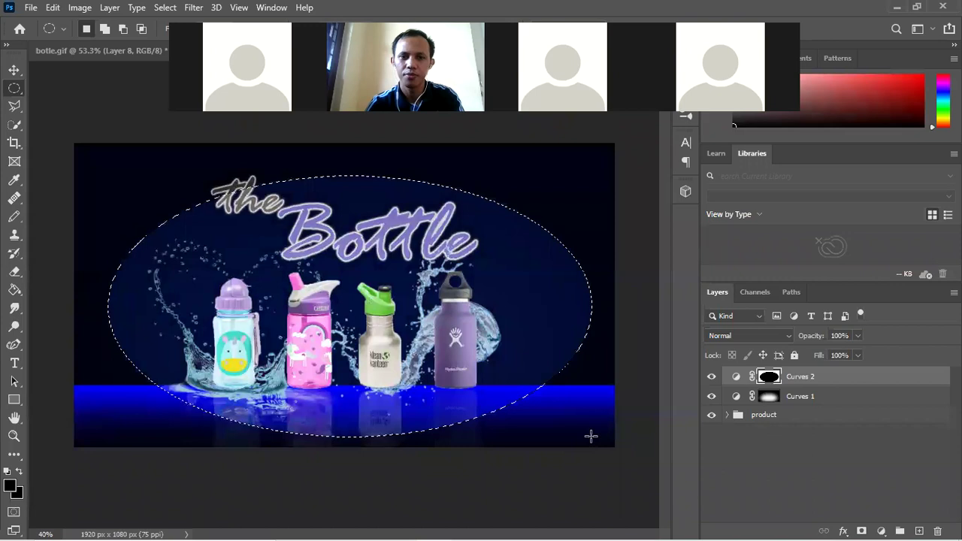
pyautogui.doubleClick(811, 377)
pyautogui.press('Return')
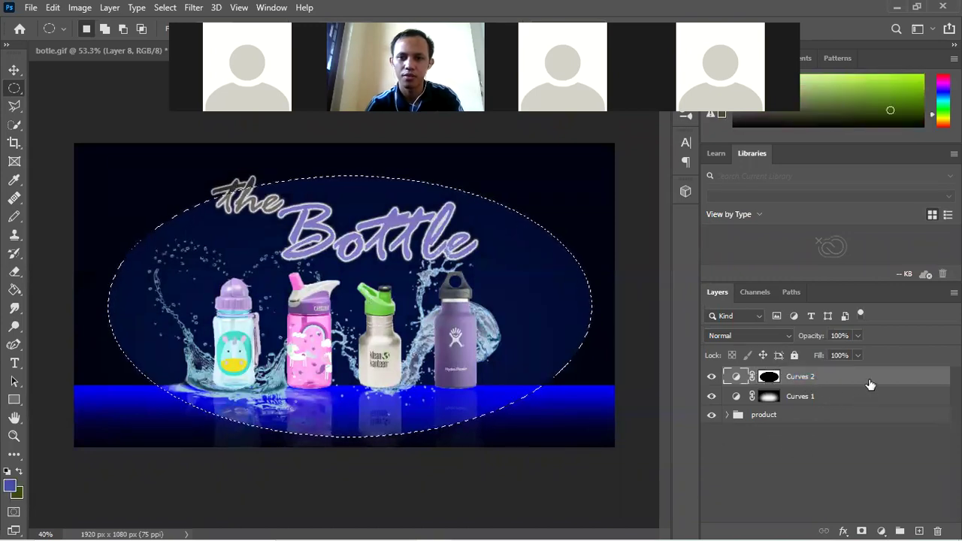
# Step: Feather the Curves 2 mask edge by 114 px in Select and Mask
pyautogui.doubleClick(771, 376)
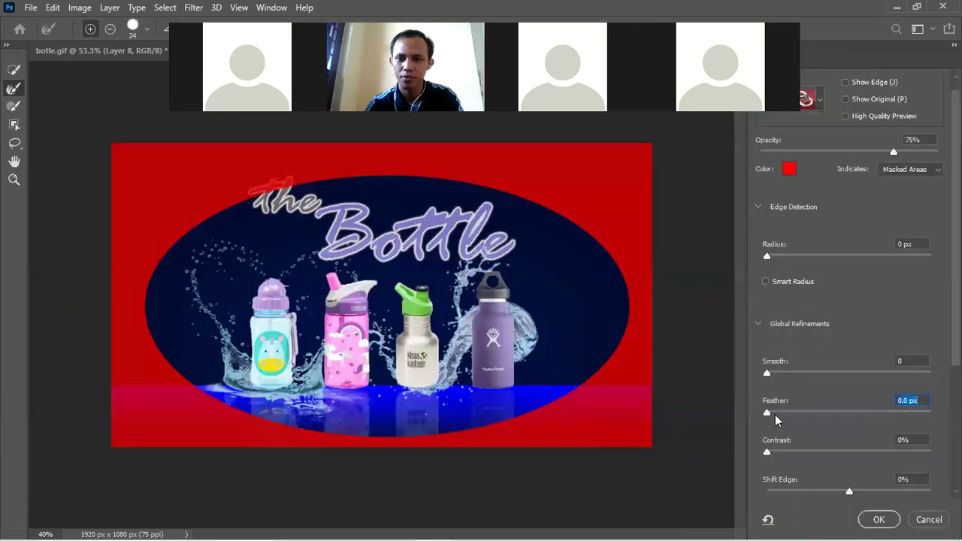
pyautogui.moveTo(773, 419)
pyautogui.mouseDown()
pyautogui.moveTo(913, 425)
pyautogui.moveTo(879, 429)
pyautogui.mouseUp()
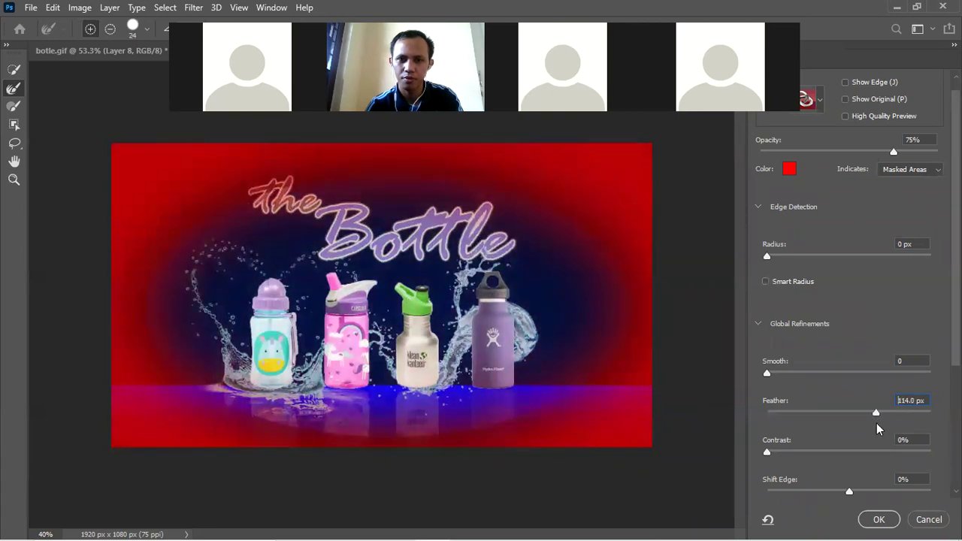
pyautogui.click(876, 523)
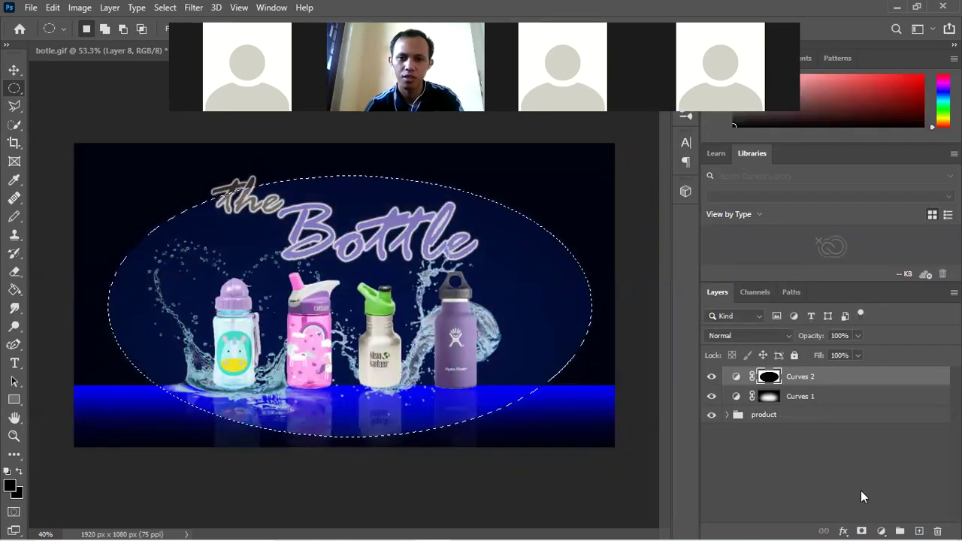
# Step: Deselect and raise the Curves 2 mask feather to 256.1 px for a soft spotlight fade
pyautogui.hotkey('ctrl', 'd')
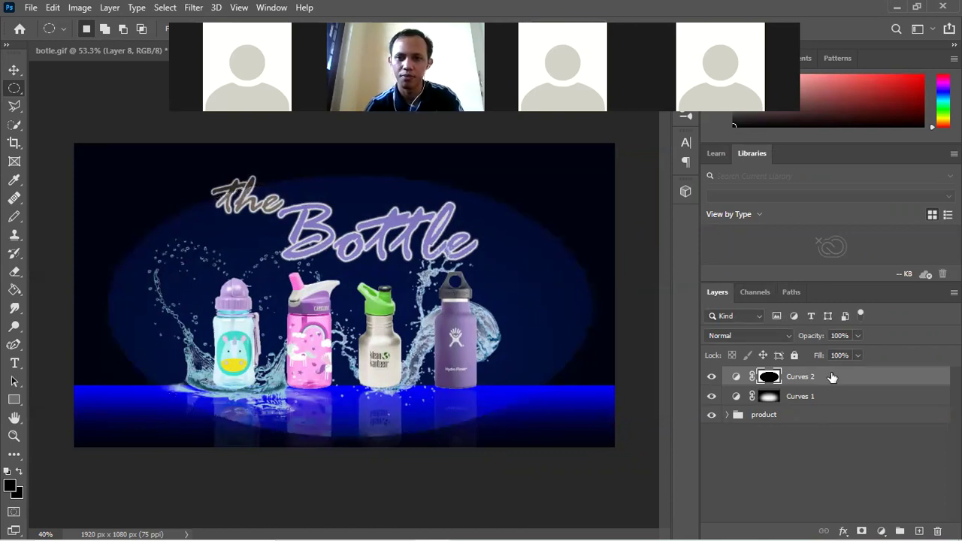
pyautogui.click(832, 377)
pyautogui.doubleClick(825, 376)
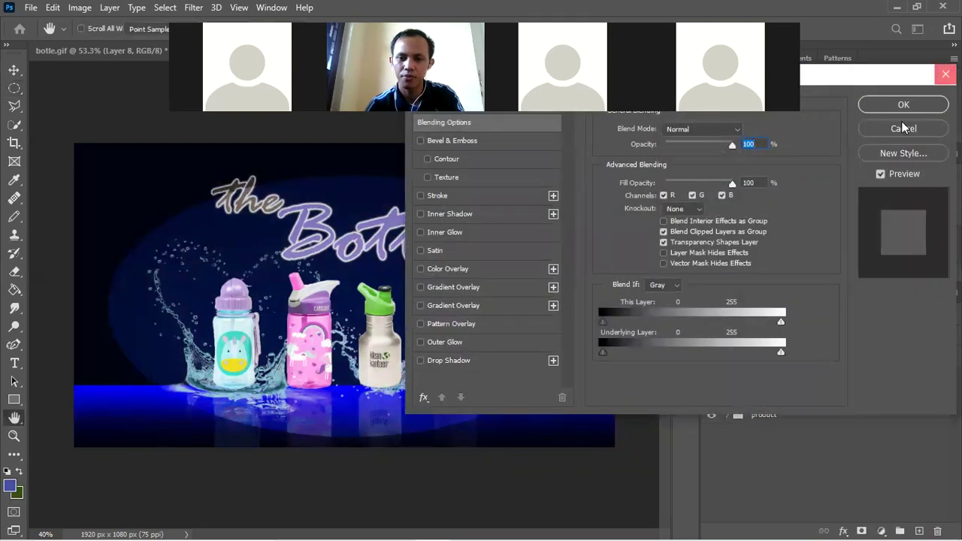
pyautogui.click(946, 74)
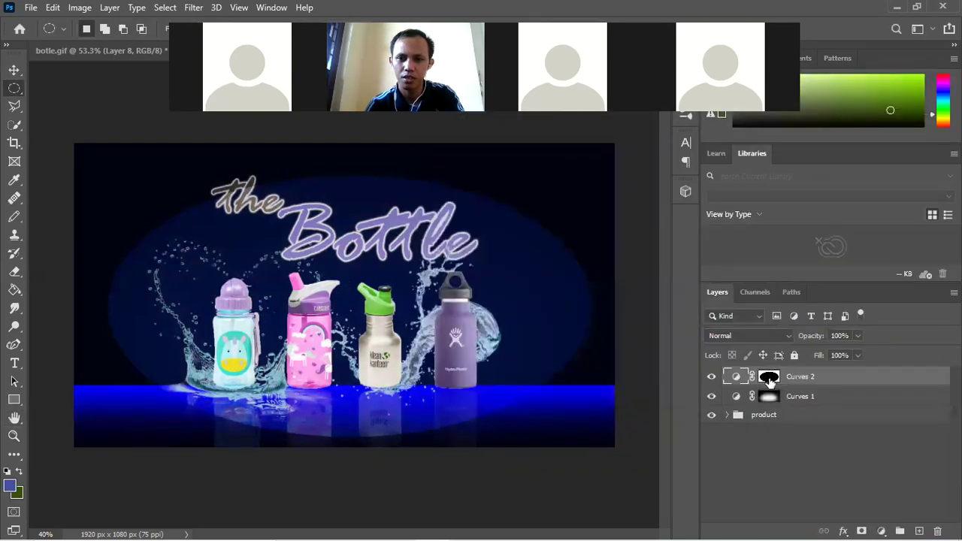
pyautogui.doubleClick(769, 377)
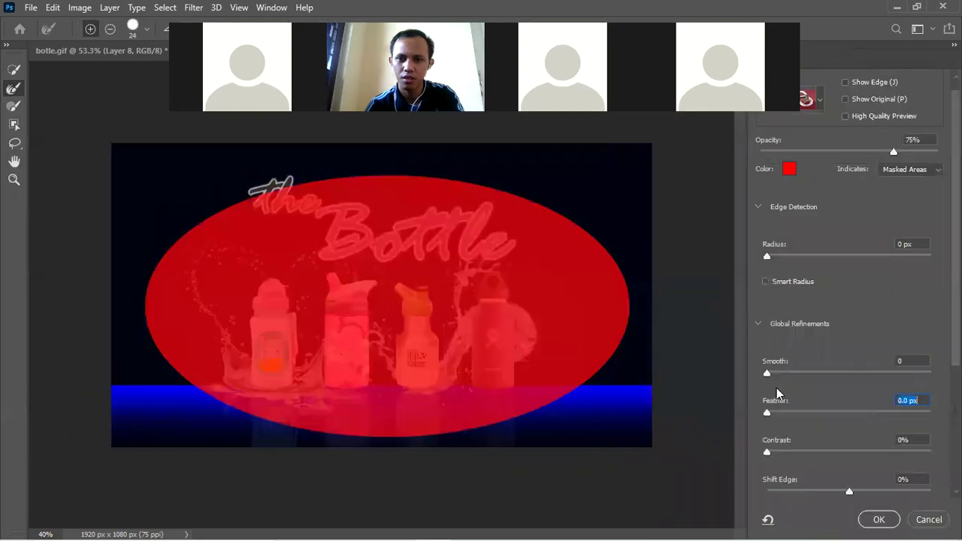
pyautogui.moveTo(767, 412); pyautogui.dragTo(908, 422)
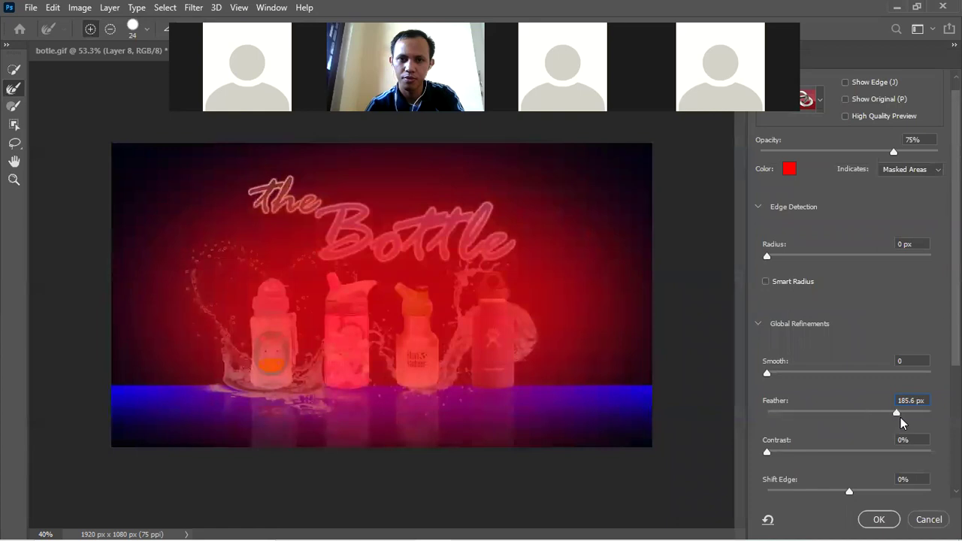
pyautogui.moveTo(906, 425); pyautogui.dragTo(907, 426)
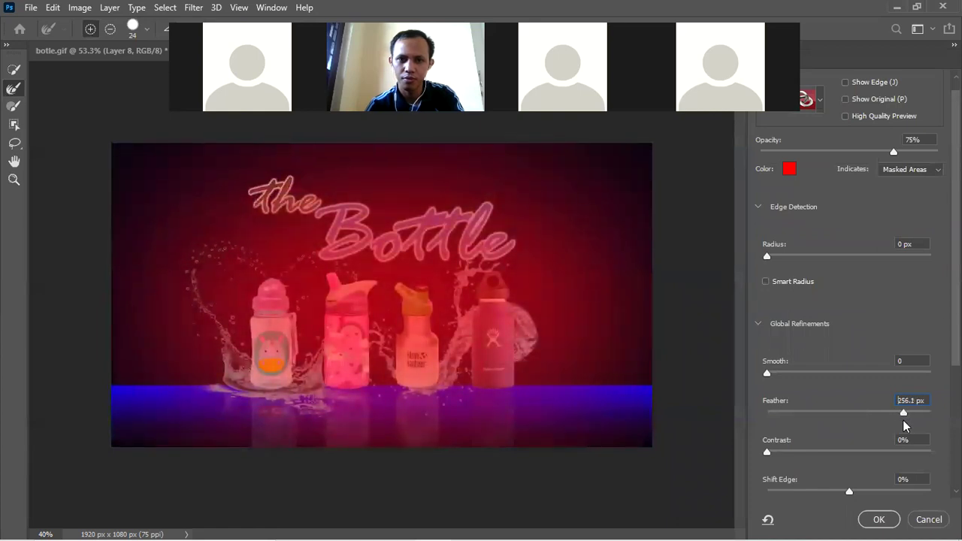
pyautogui.click(880, 522)
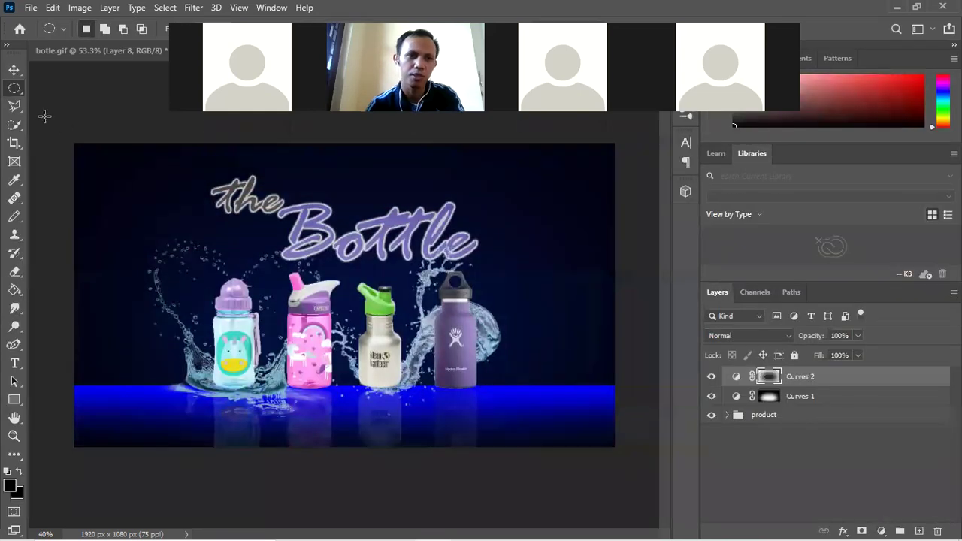
pyautogui.click(14, 70)
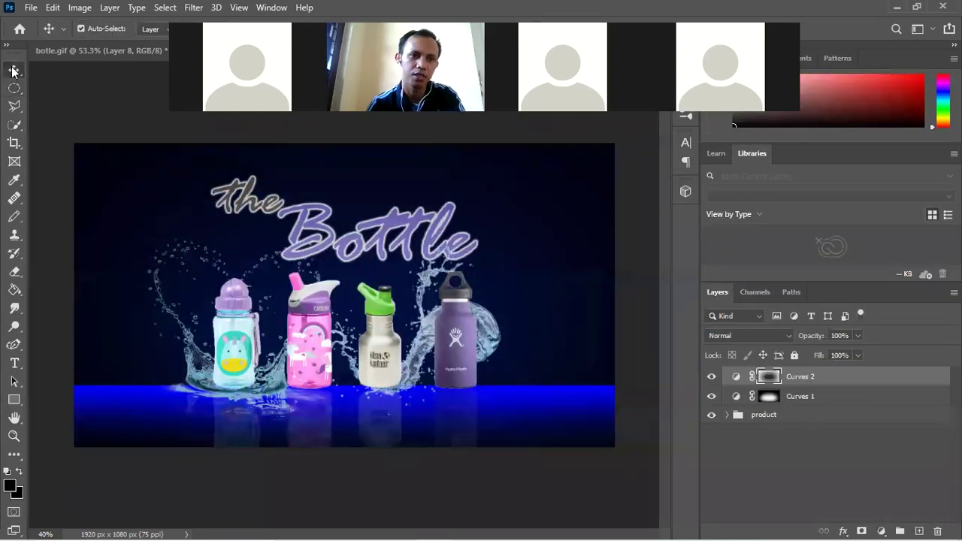
pyautogui.click(787, 462)
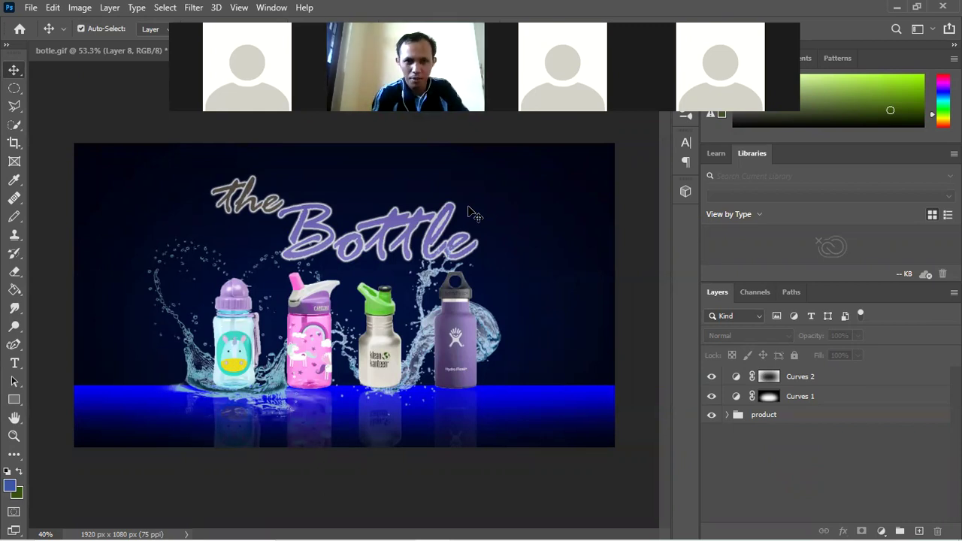
pyautogui.click(827, 400)
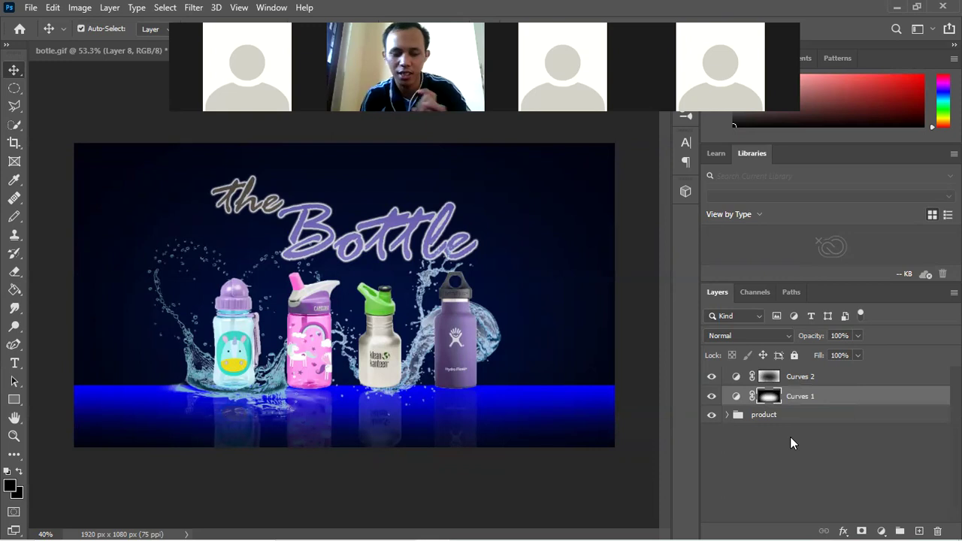
# Step: Undo back to remove the Curves 2 and Curves 1 layers, then select the product group
pyautogui.hotkey('ctrl', 'z')
pyautogui.hotkey('ctrl', 'z')
pyautogui.hotkey('ctrl', 'd')
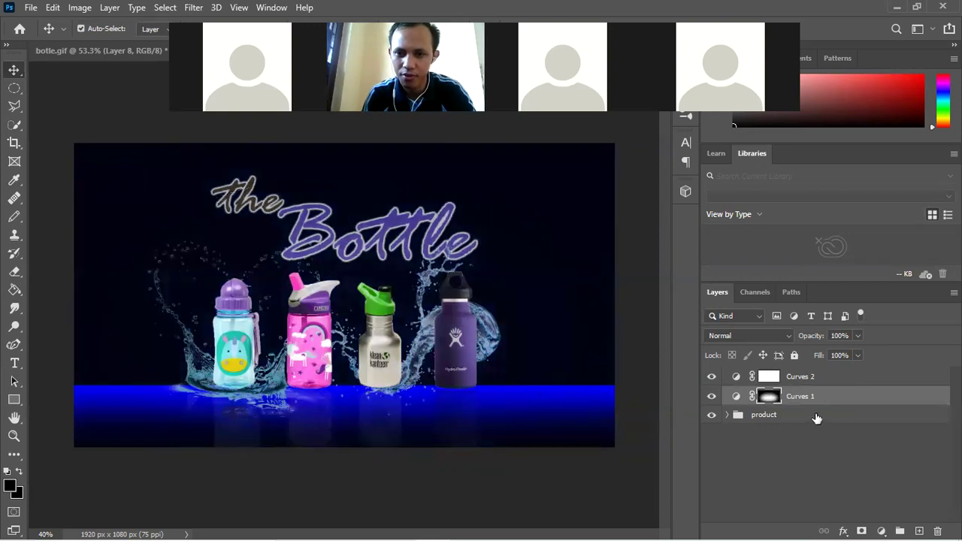
pyautogui.hotkey('ctrl', 'z')
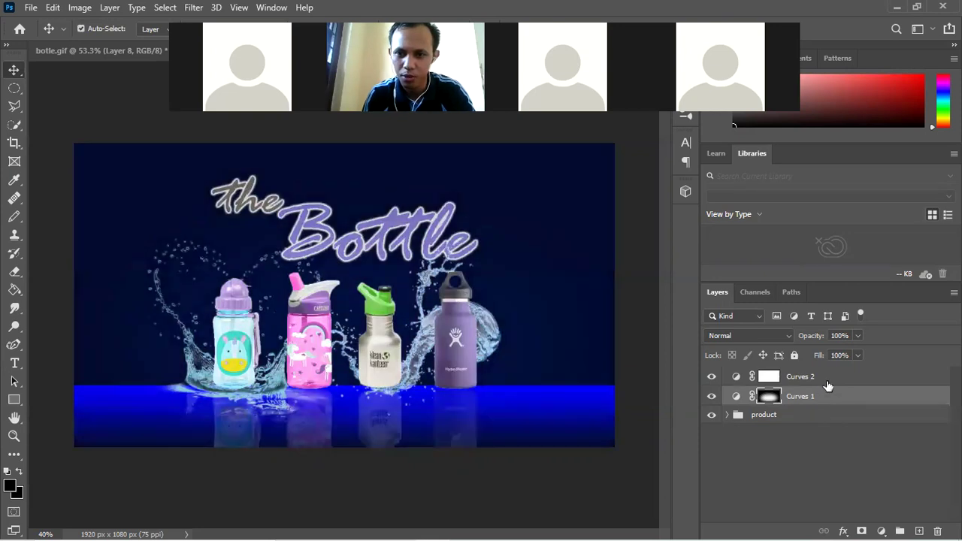
pyautogui.hotkey('ctrl', 'z')
pyautogui.hotkey('ctrl', 'z')
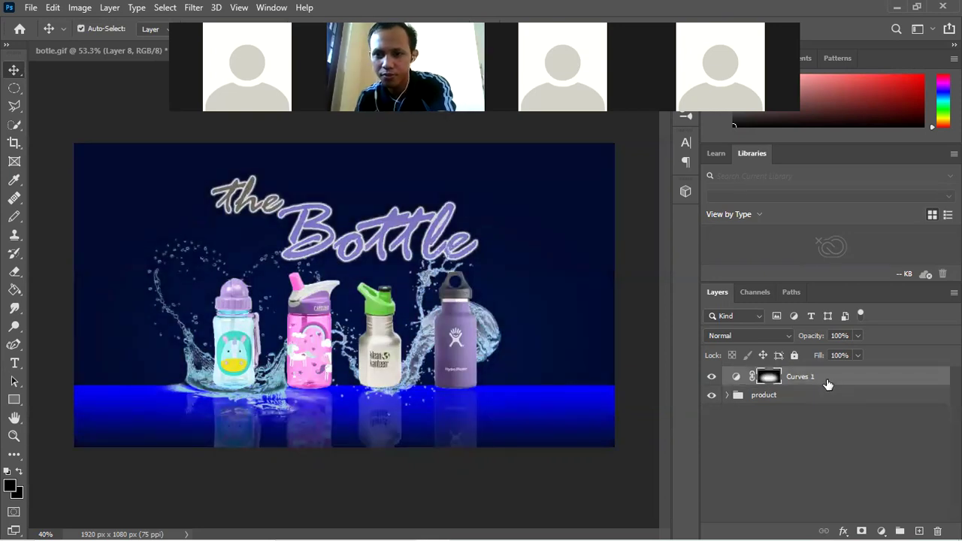
pyautogui.hotkey('ctrl', 'z')
pyautogui.hotkey('ctrl', 'z')
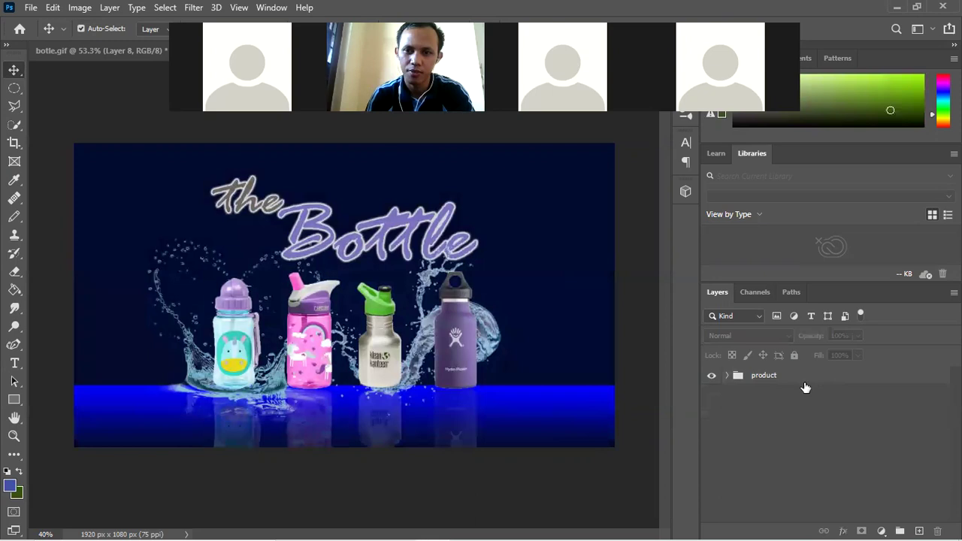
pyautogui.click(804, 382)
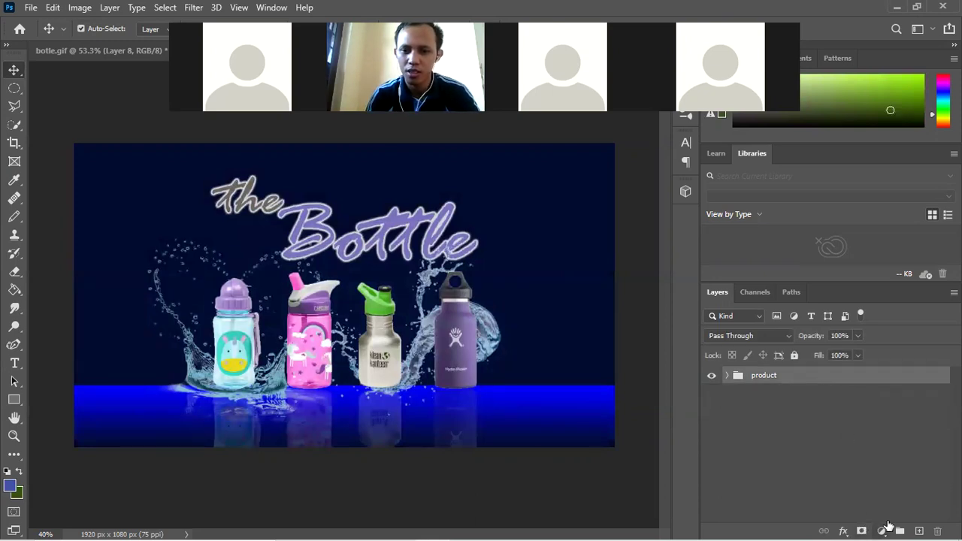
# Step: Add a new Curves 1 layer with an upward-bent curve and invert its mask to black
pyautogui.click(888, 525)
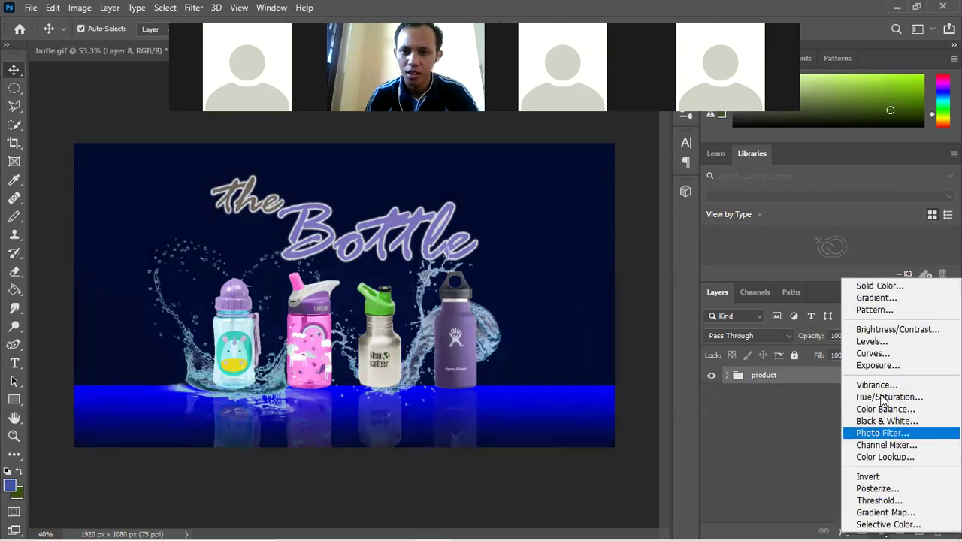
pyautogui.click(884, 353)
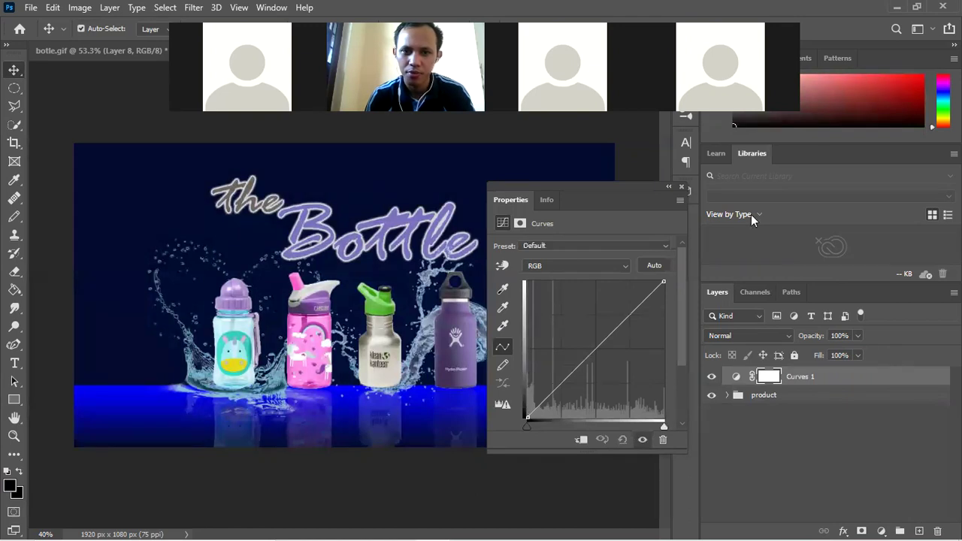
pyautogui.moveTo(594, 348); pyautogui.dragTo(576, 338)
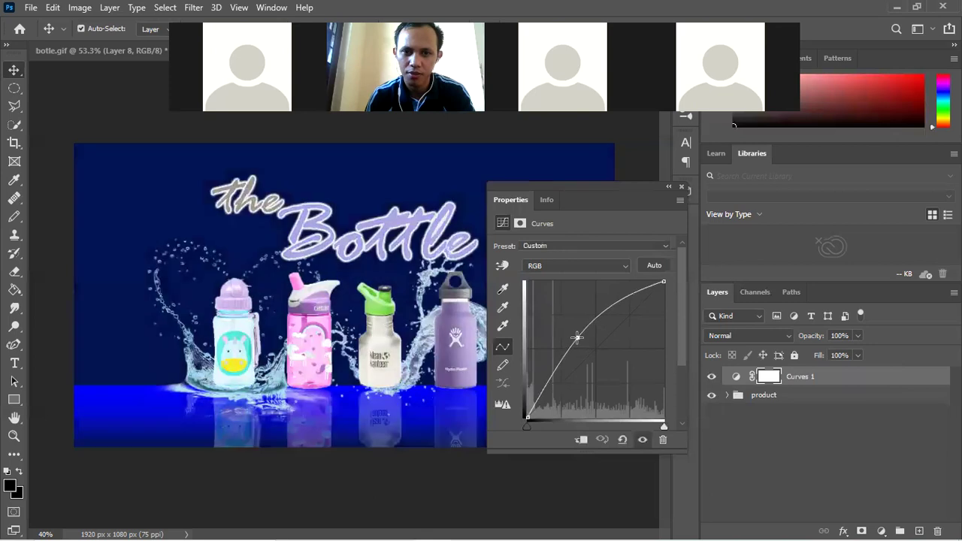
pyautogui.moveTo(577, 337); pyautogui.dragTo(582, 343)
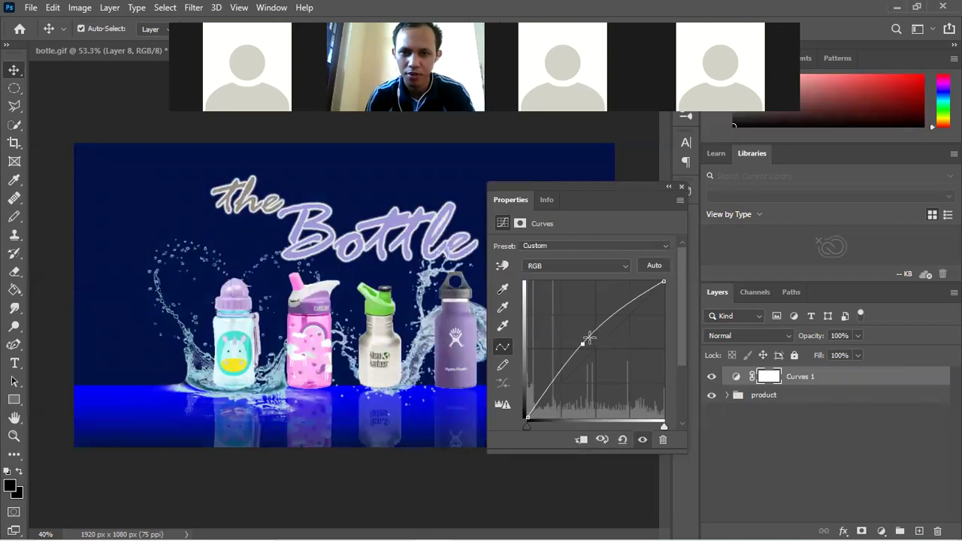
pyautogui.moveTo(581, 343); pyautogui.dragTo(576, 344)
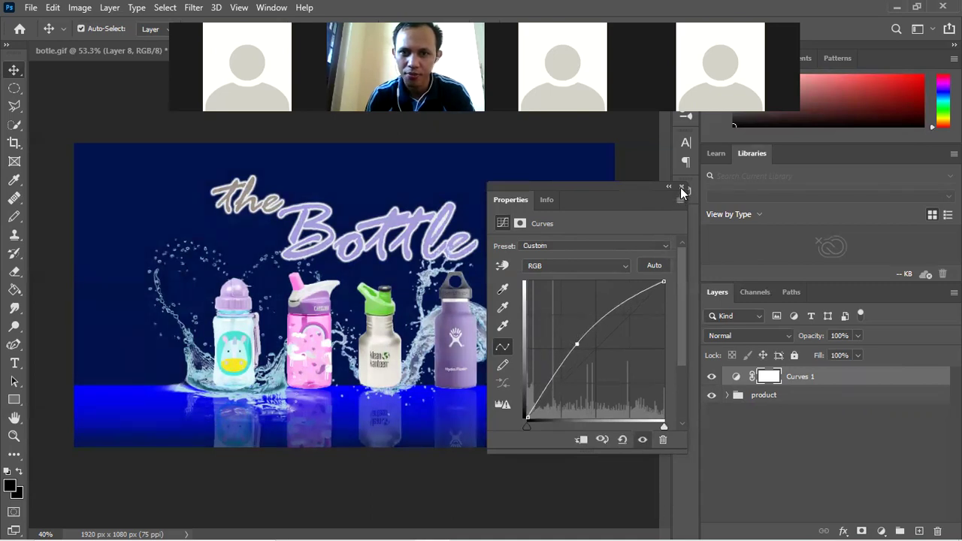
pyautogui.click(681, 188)
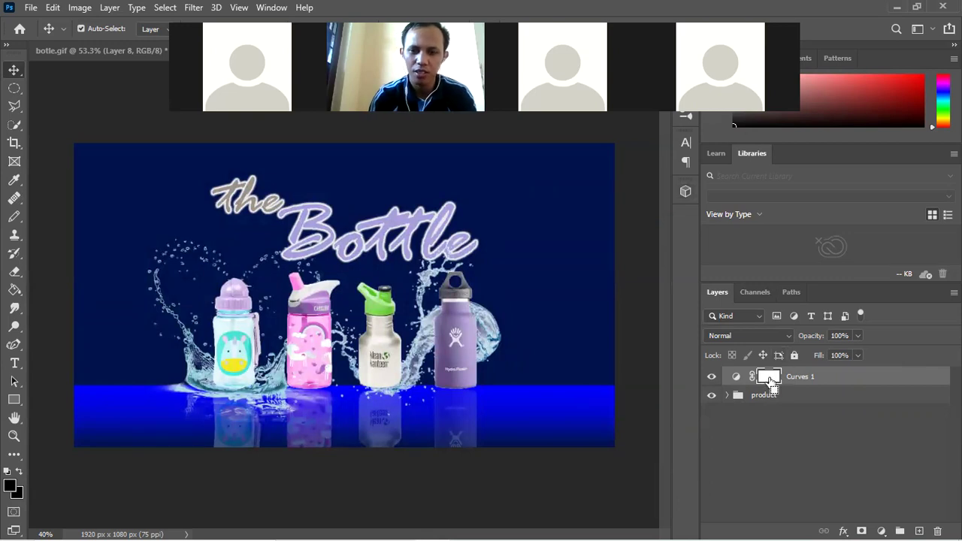
pyautogui.hotkey('ctrl', 'i')
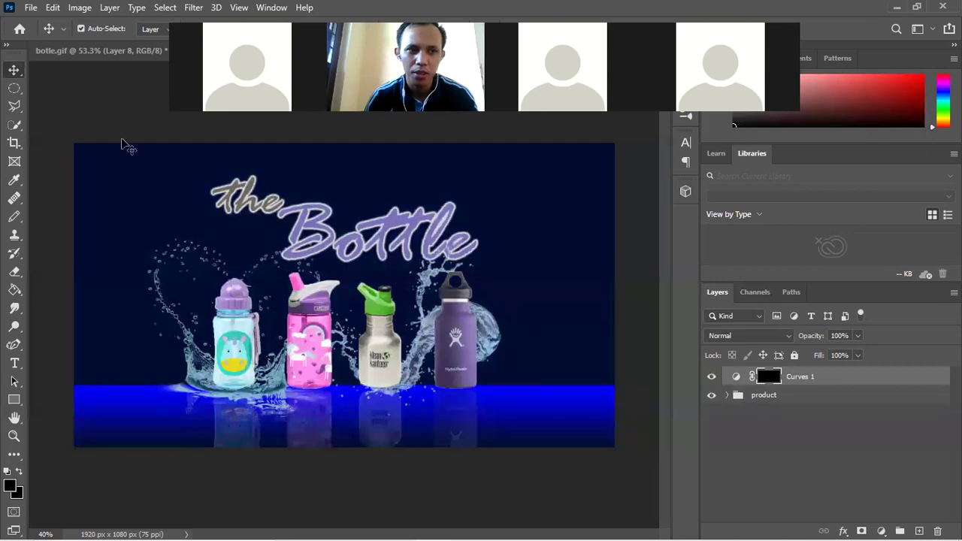
# Step: Fill a large elliptical selection around the title and bottles with white on the Curves 1 mask
pyautogui.click(11, 94)
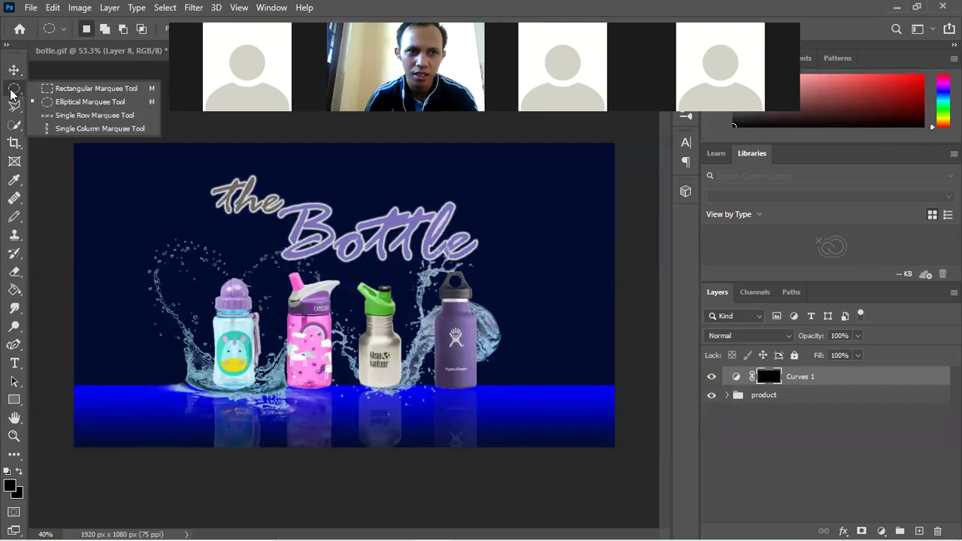
pyautogui.click(69, 100)
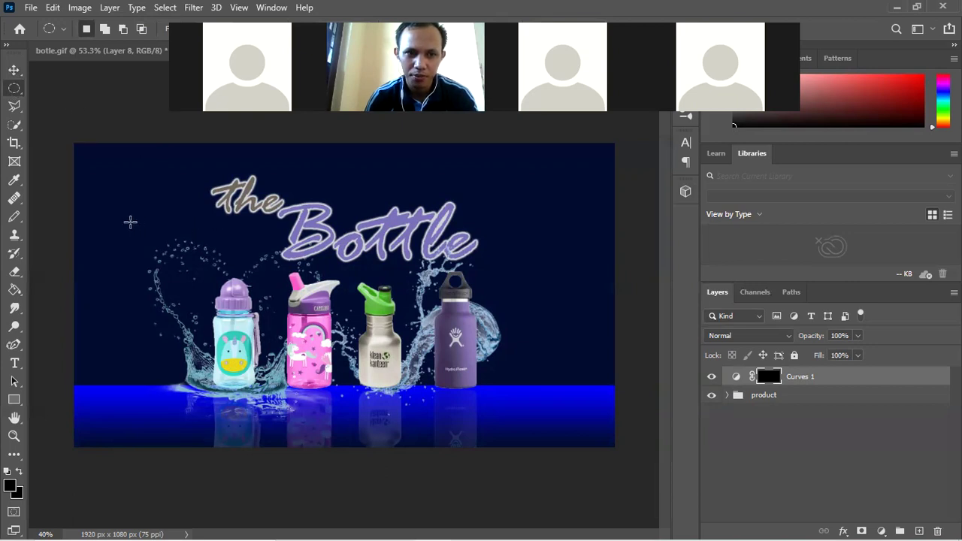
pyautogui.moveTo(128, 222); pyautogui.dragTo(554, 434)
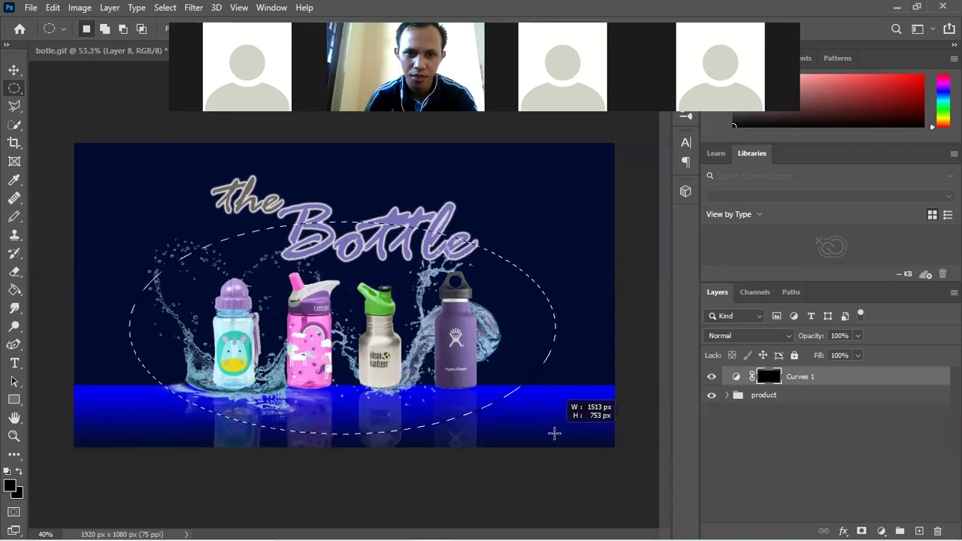
pyautogui.moveTo(554, 434); pyautogui.dragTo(554, 434)
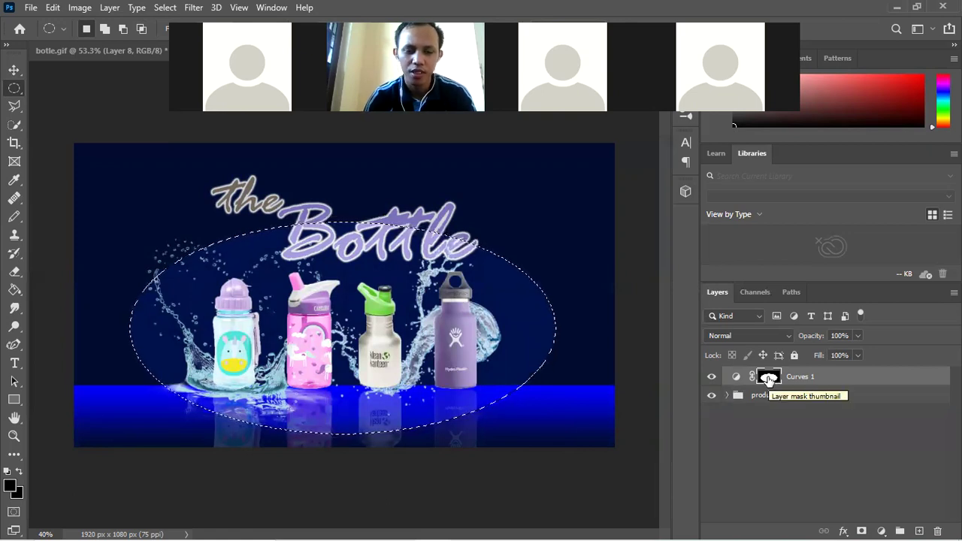
pyautogui.click(512, 284)
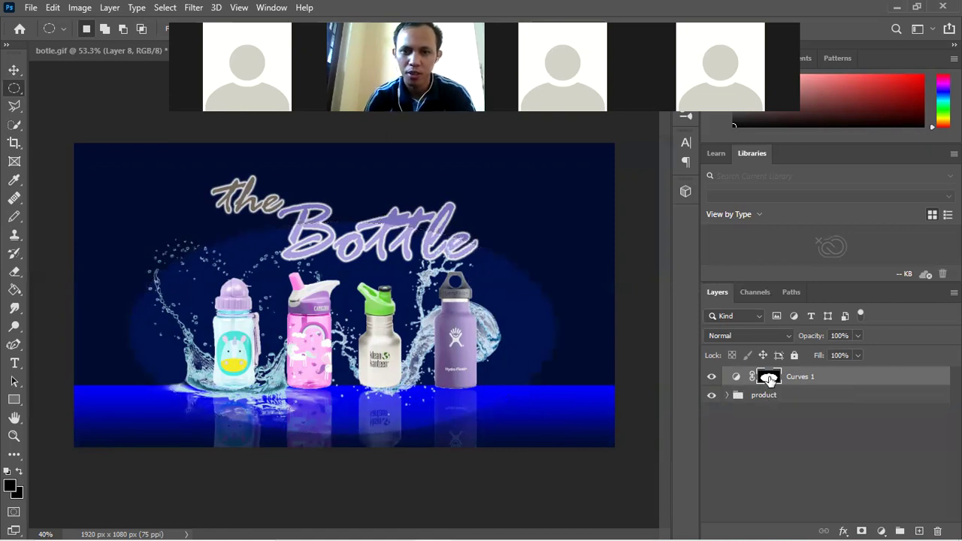
# Step: Feather the Curves 1 mask oval to 85.4 px in Select and Mask
pyautogui.doubleClick(768, 378)
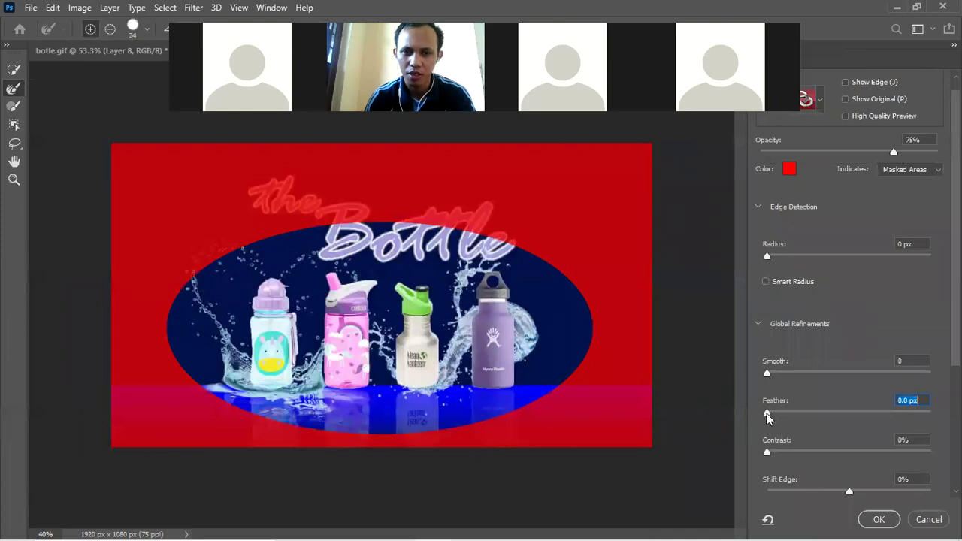
pyautogui.moveTo(767, 415)
pyautogui.mouseDown()
pyautogui.moveTo(844, 413)
pyautogui.moveTo(896, 426)
pyautogui.moveTo(848, 425)
pyautogui.moveTo(872, 430)
pyautogui.mouseUp()
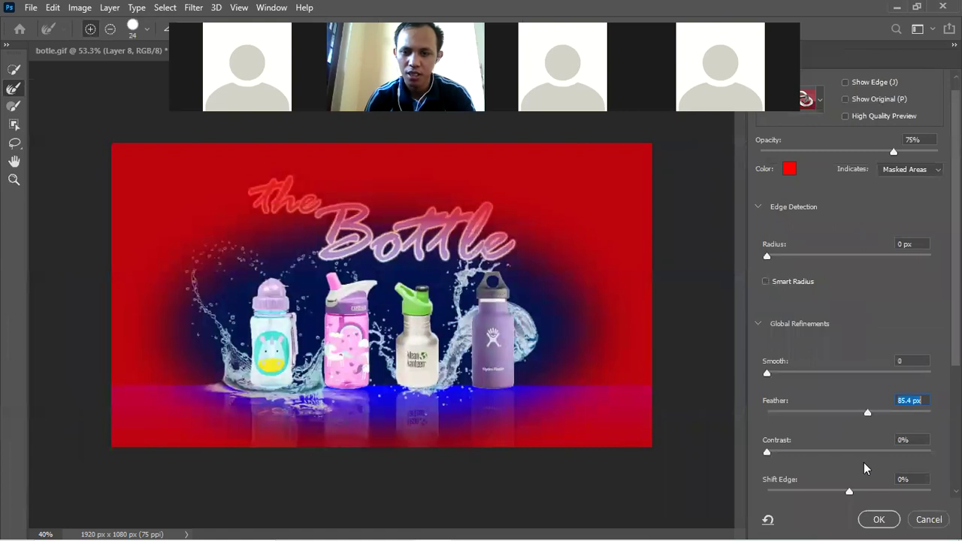
pyautogui.click(878, 521)
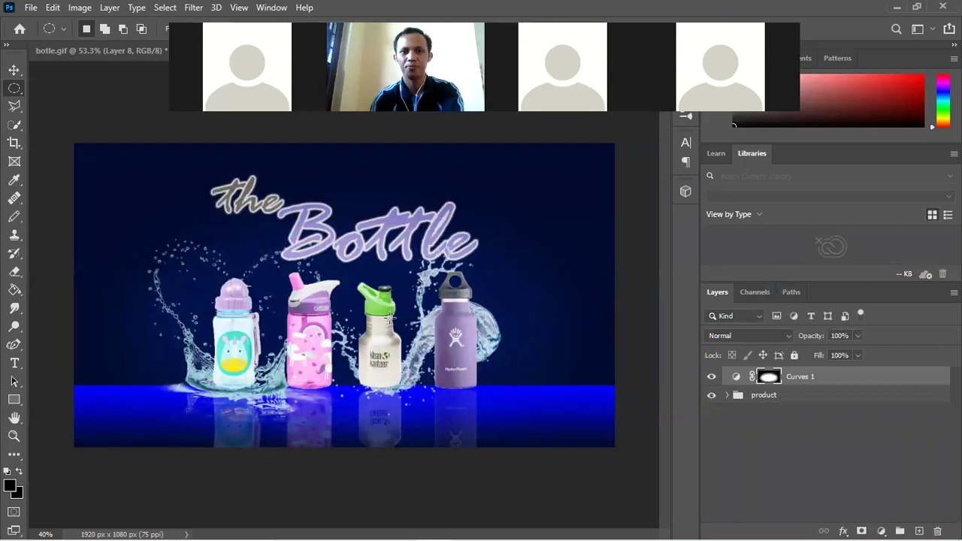
# Step: Add a Curves 2 adjustment layer whose downward-bowed curve darkens the poster almost to black
pyautogui.click(784, 446)
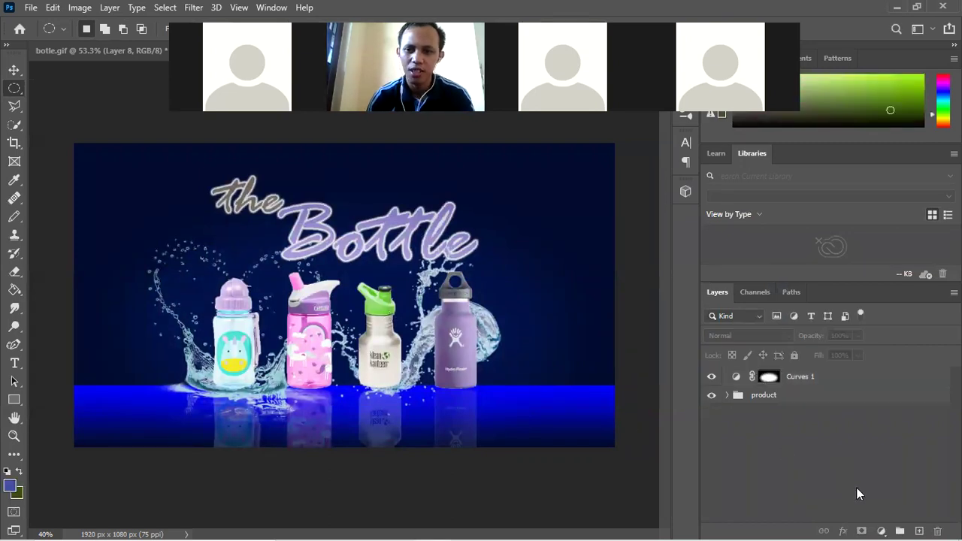
pyautogui.click(882, 530)
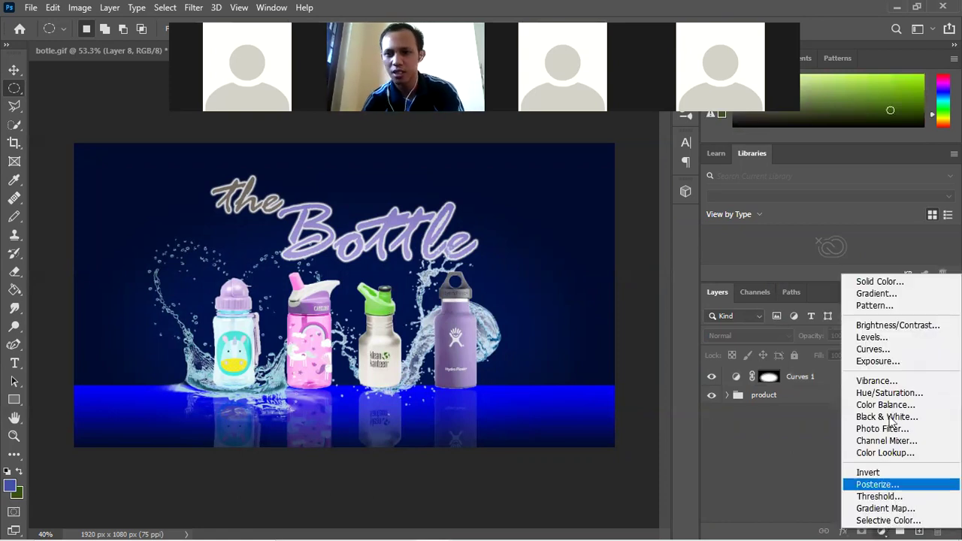
pyautogui.click(885, 350)
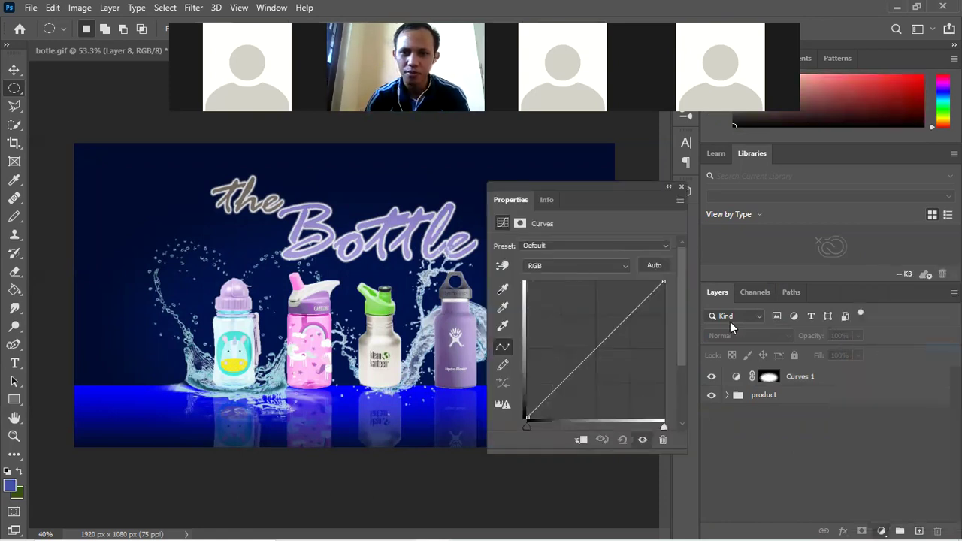
pyautogui.moveTo(594, 351); pyautogui.dragTo(621, 378)
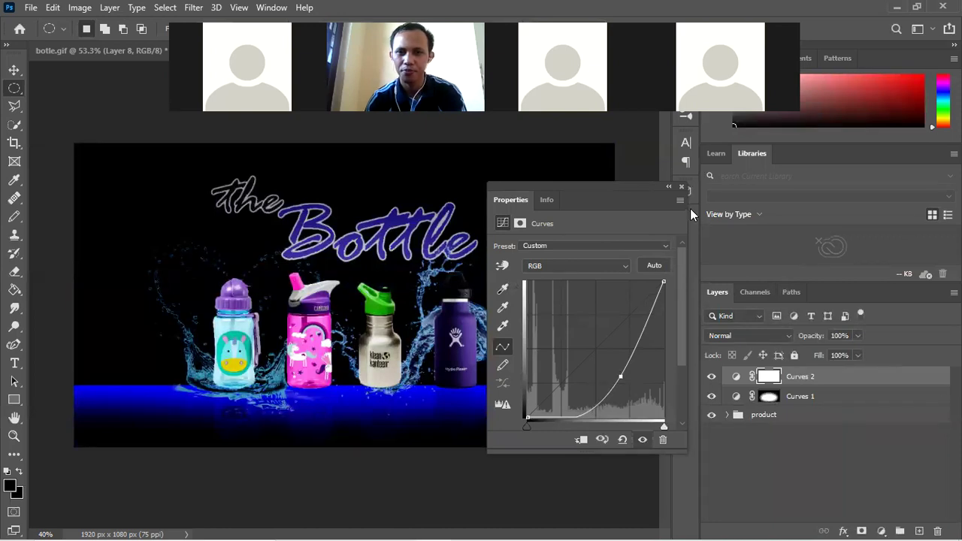
pyautogui.click(683, 188)
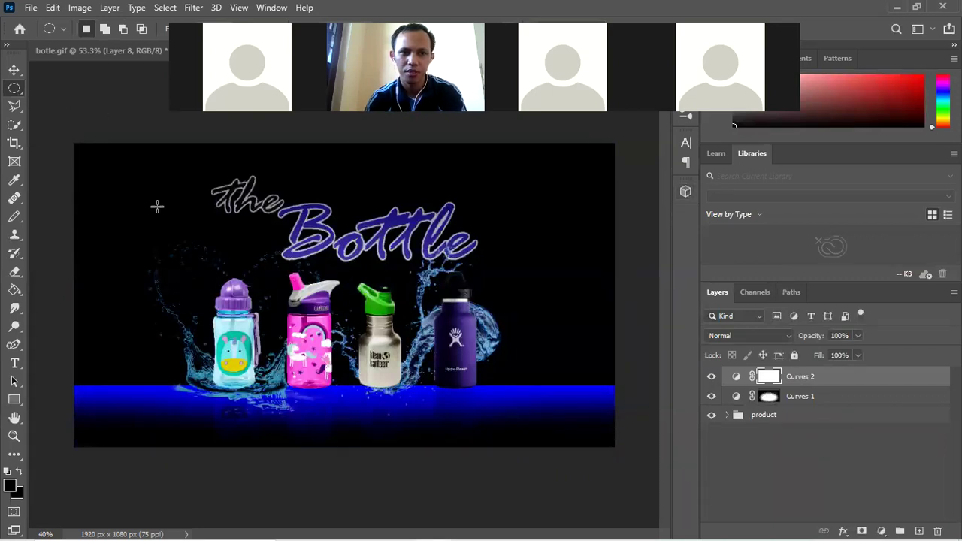
# Step: Fill an oval selection around the bottles with black on the Curves 2 mask, then deselect
pyautogui.moveTo(151, 201); pyautogui.dragTo(552, 422)
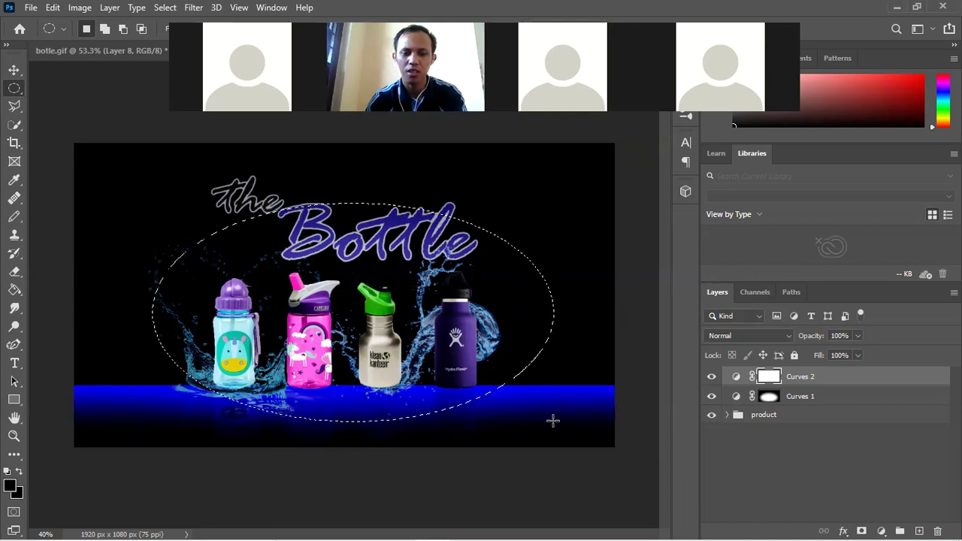
pyautogui.hotkey('alt', 'BackSpace')
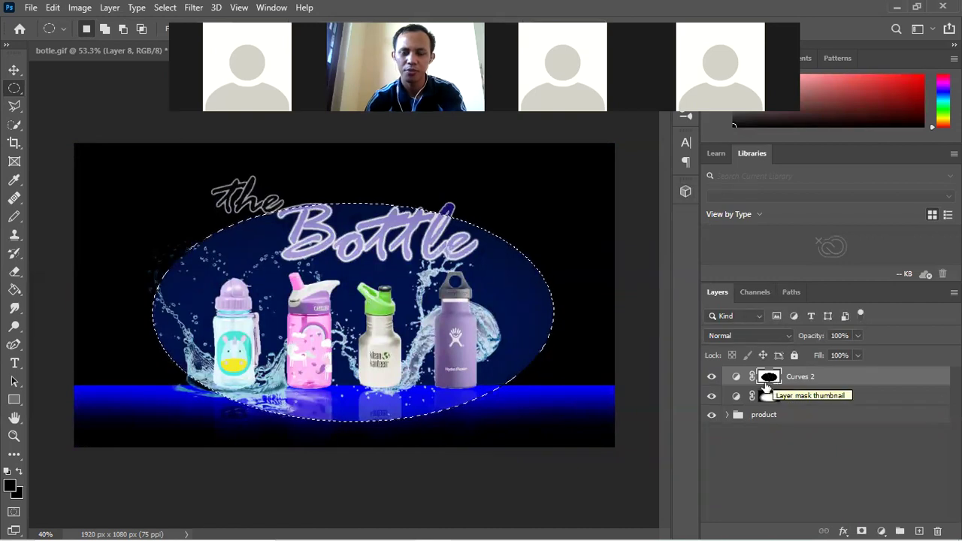
pyautogui.hotkey('ctrl', 'd')
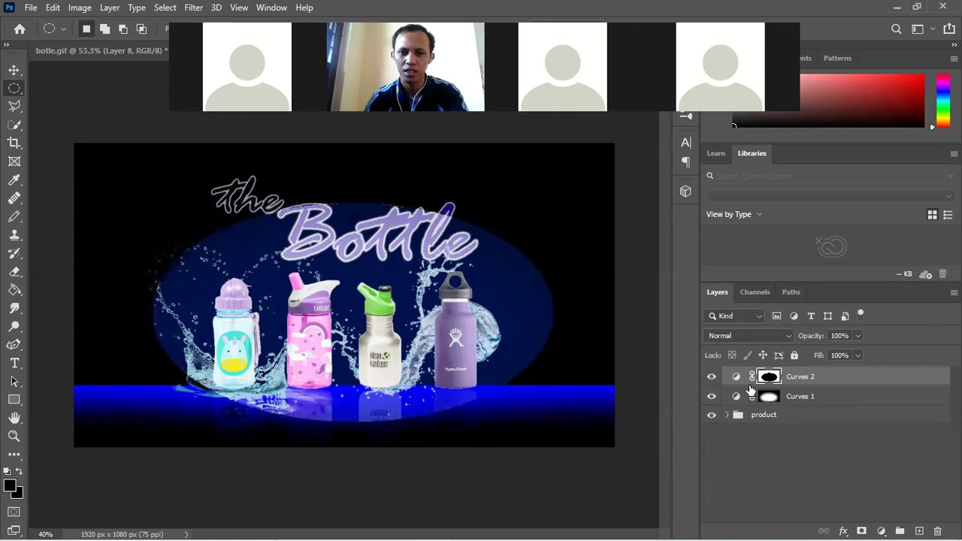
# Step: Feather the Curves 2 mask oval to 140.2 px, then deselect the layer
pyautogui.doubleClick(773, 378)
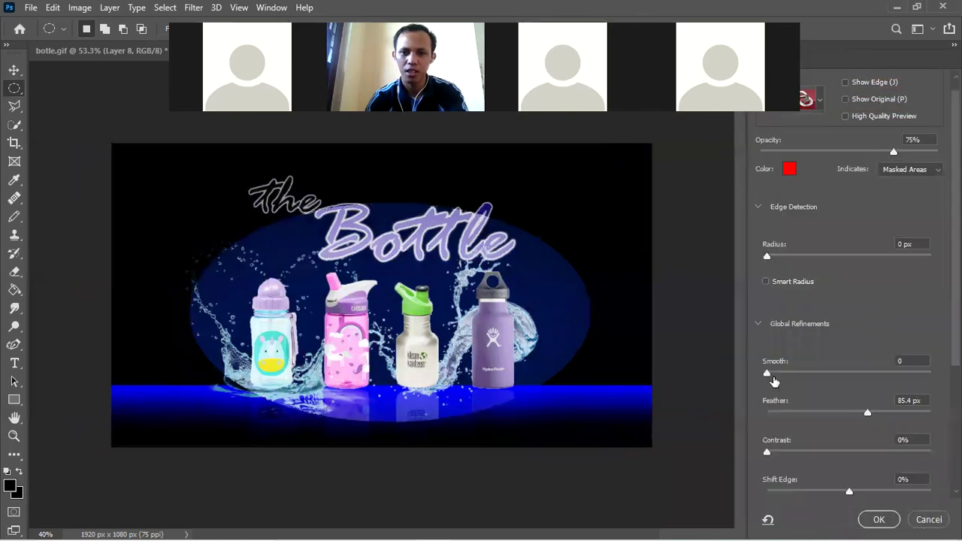
pyautogui.moveTo(768, 415); pyautogui.dragTo(884, 424)
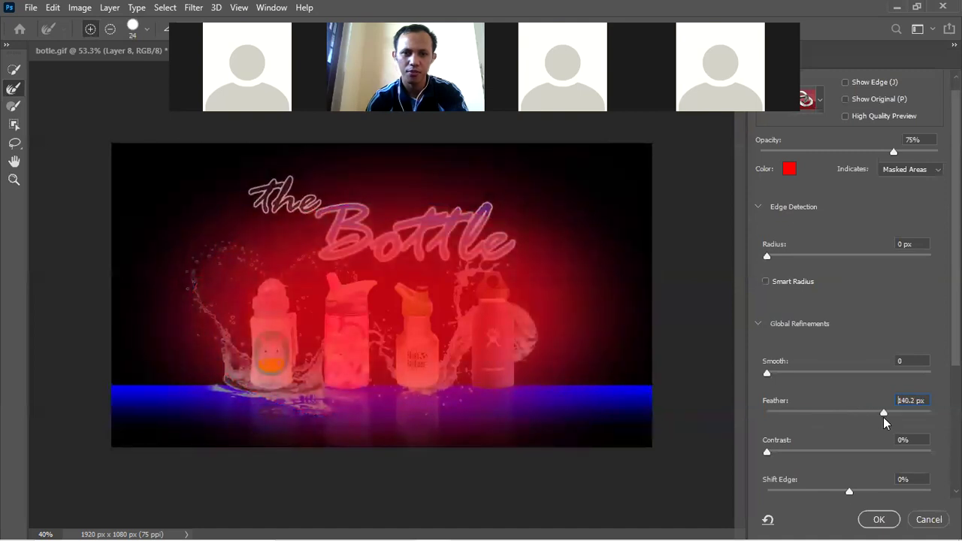
pyautogui.click(878, 520)
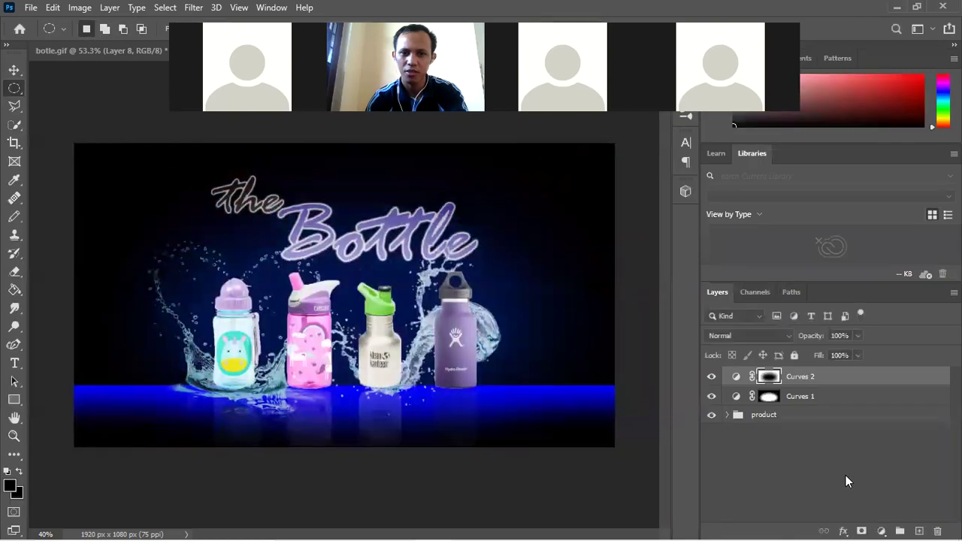
pyautogui.click(846, 479)
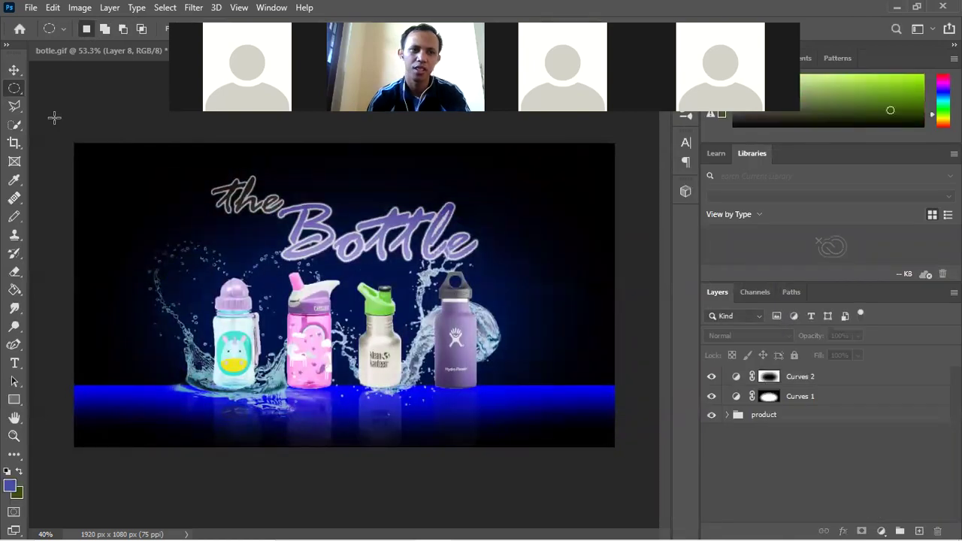
pyautogui.click(13, 70)
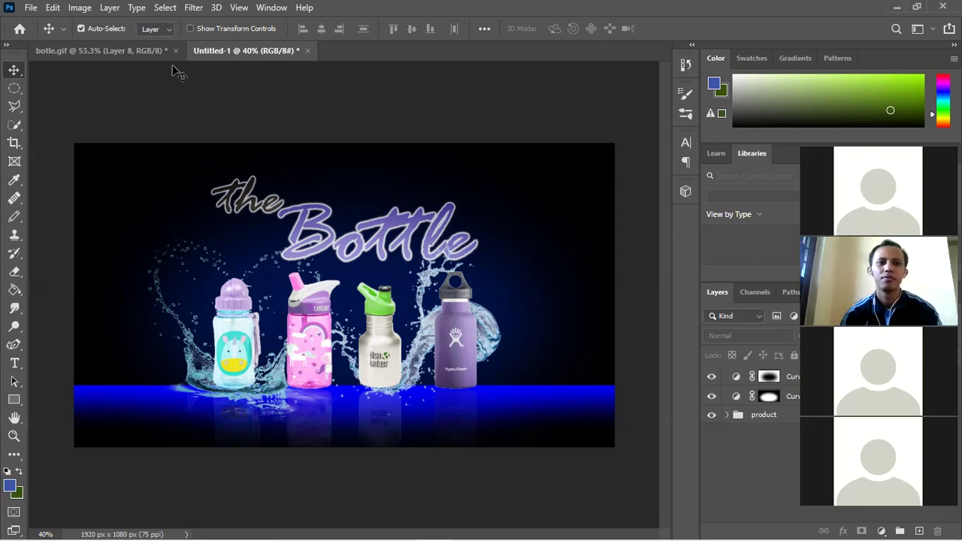
pyautogui.click(144, 52)
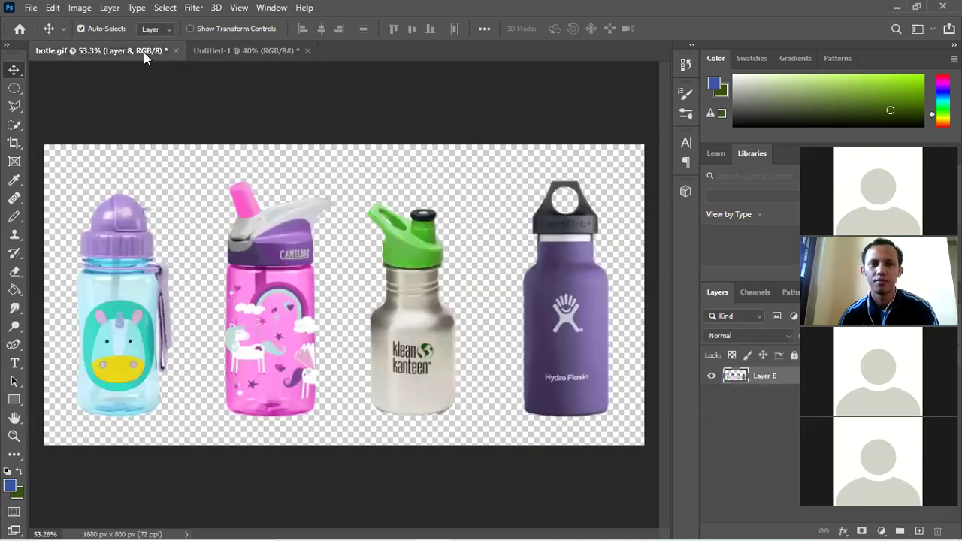
pyautogui.click(213, 47)
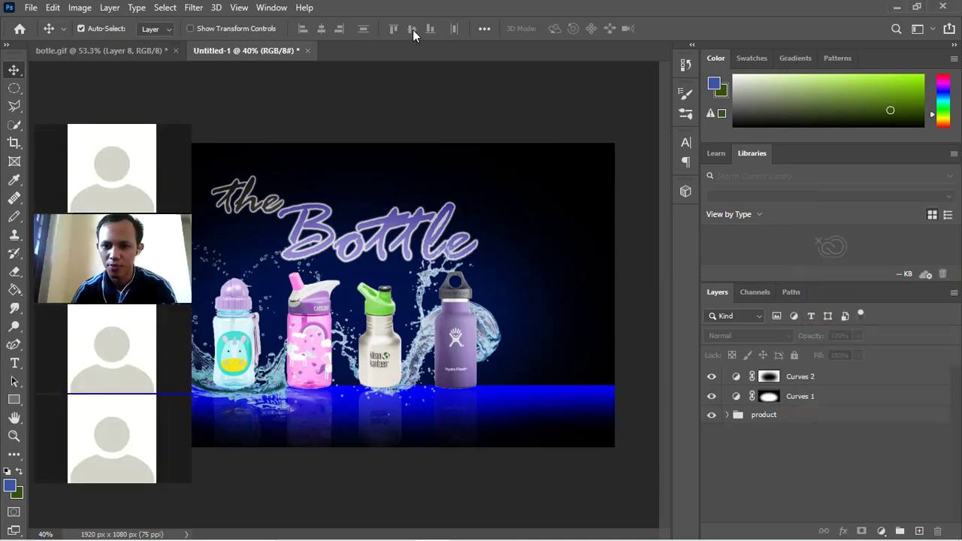
pyautogui.click(882, 526)
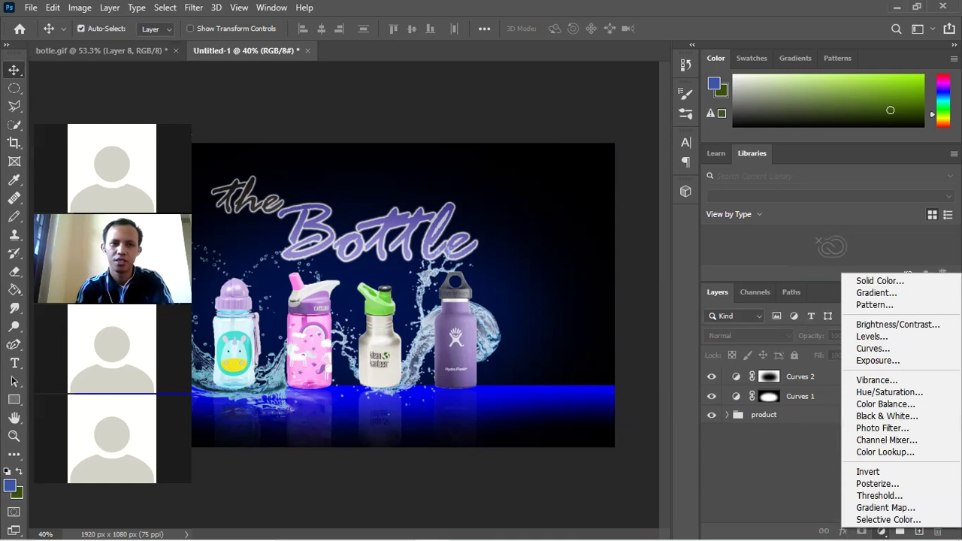
pyautogui.press('Escape')
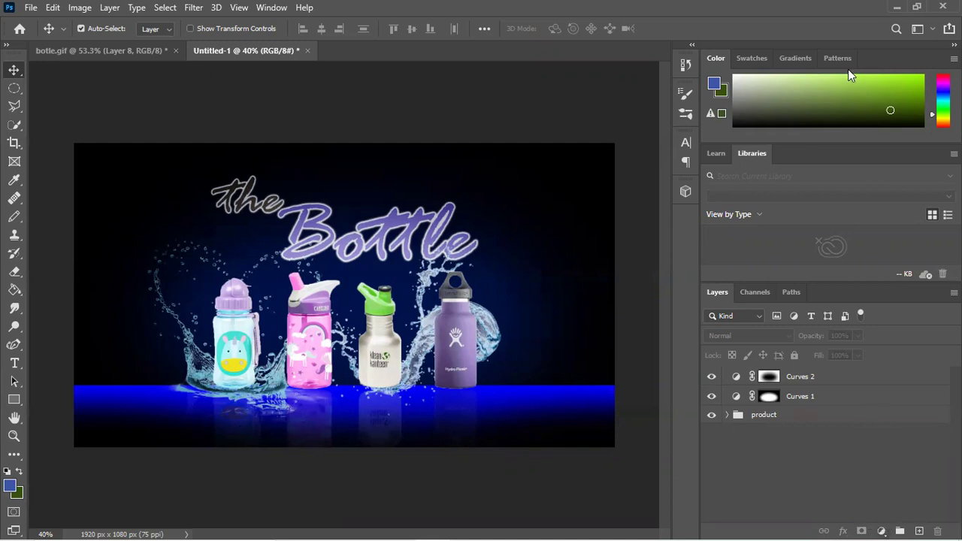
# Step: Dock the Libraries panel into the right panel group and float the Color panel on its own
pyautogui.moveTo(784, 151); pyautogui.dragTo(731, 235)
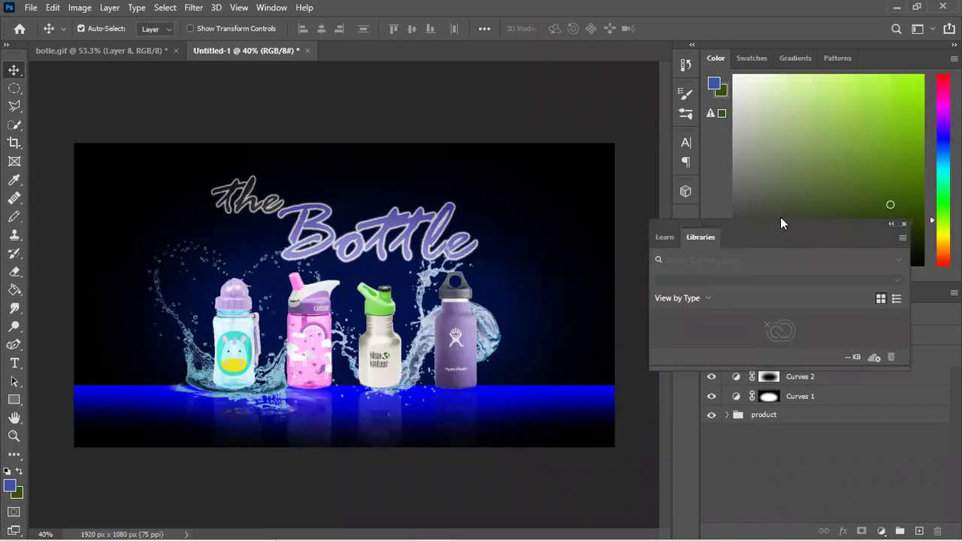
pyautogui.moveTo(849, 224); pyautogui.dragTo(875, 45)
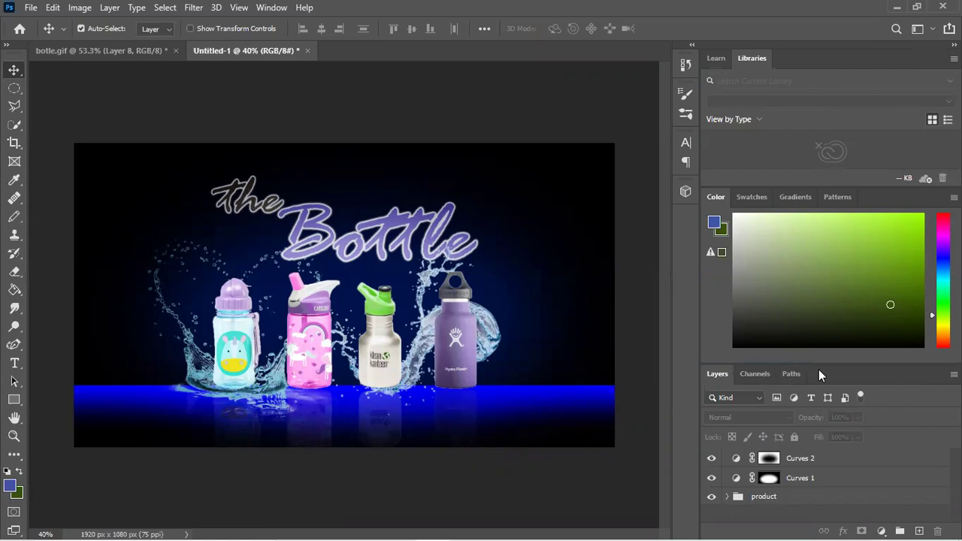
pyautogui.moveTo(890, 194); pyautogui.dragTo(882, 39)
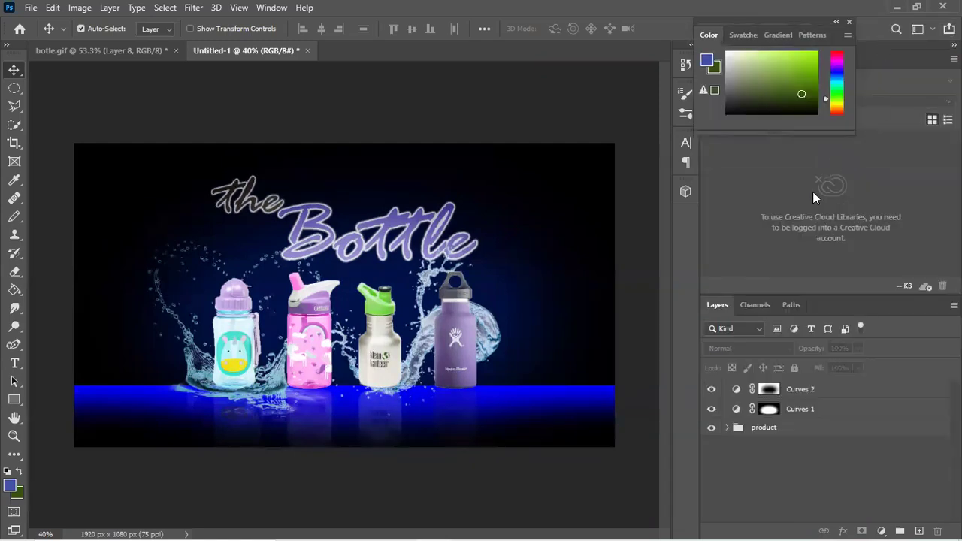
# Step: Delete the Curves 2 adjustment layer
pyautogui.click(826, 391)
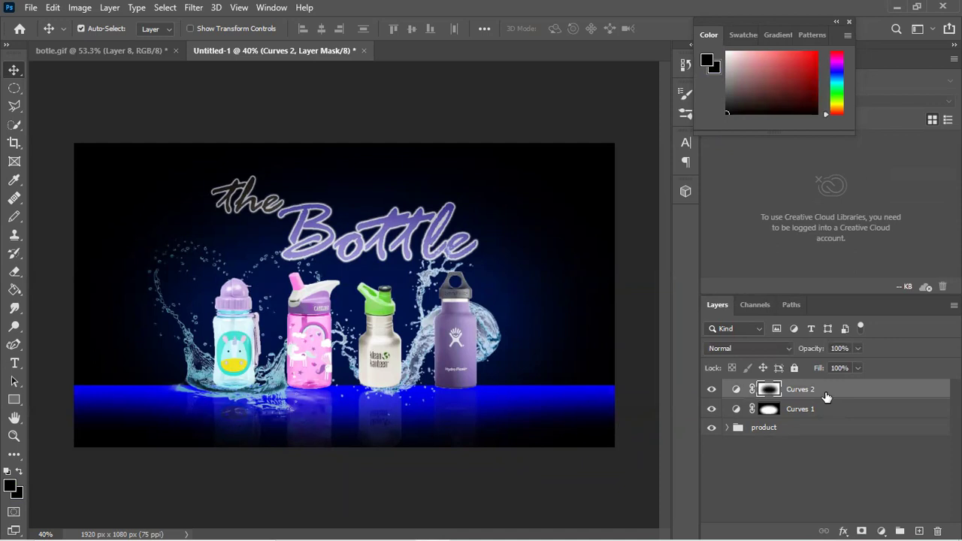
pyautogui.press('Delete')
pyautogui.press('Delete')
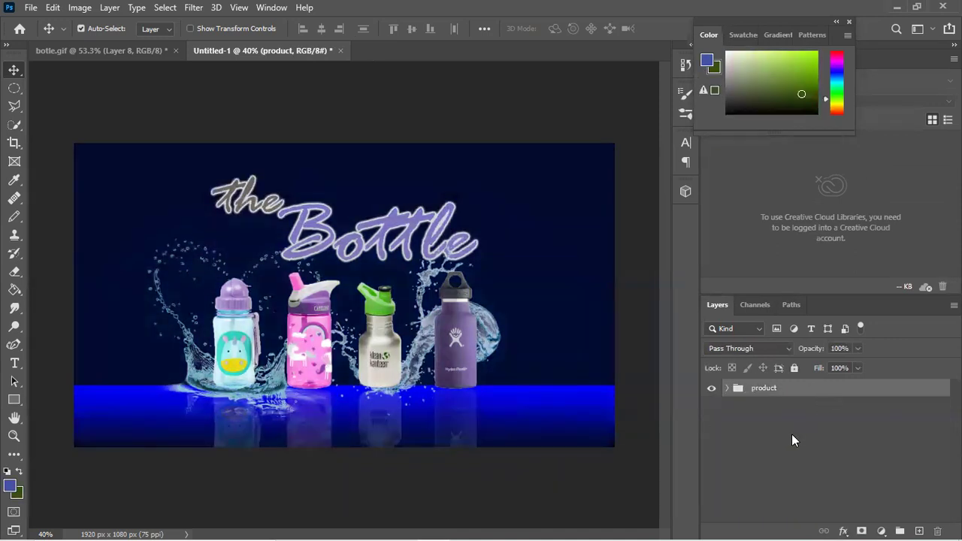
pyautogui.click(792, 435)
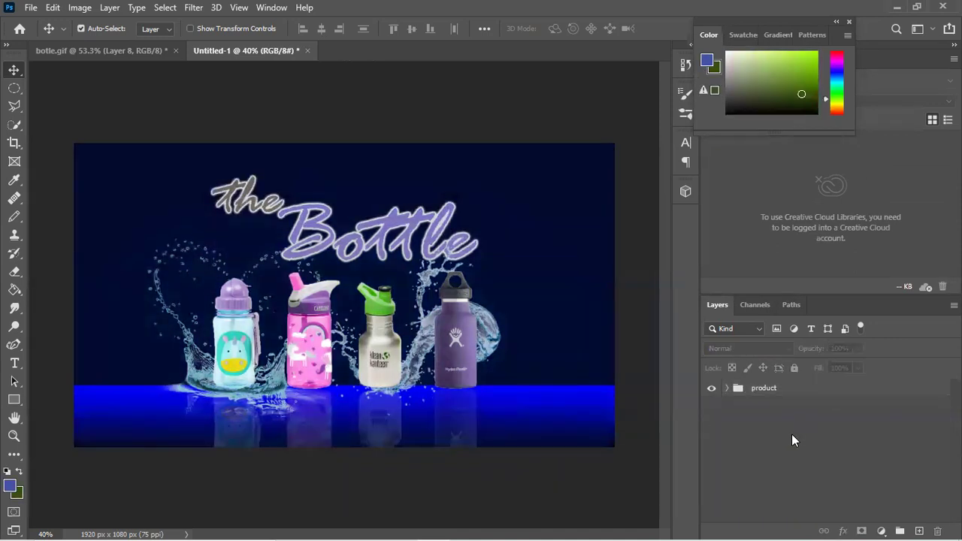
# Step: Add a new Curves 1 layer with an upward-bent curve brightening the whole image
pyautogui.click(883, 530)
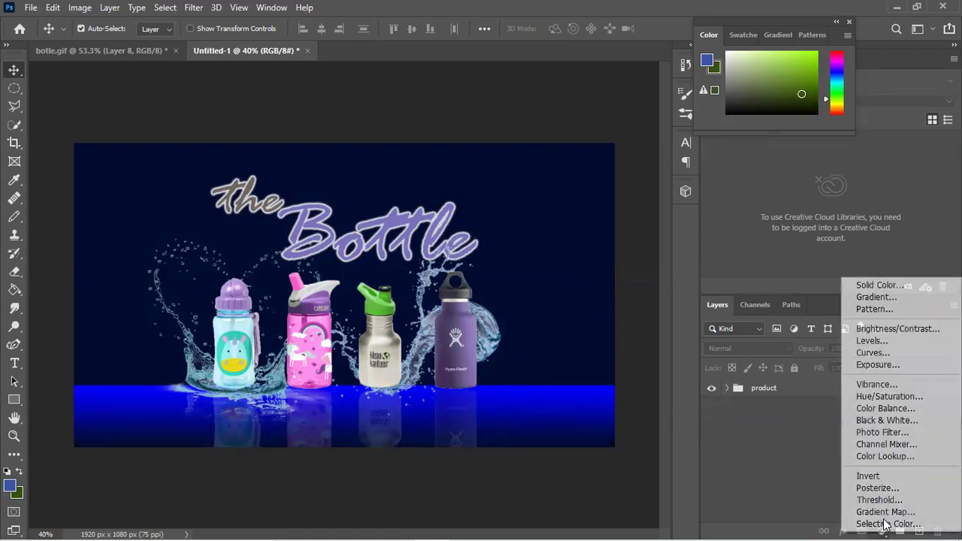
pyautogui.click(887, 357)
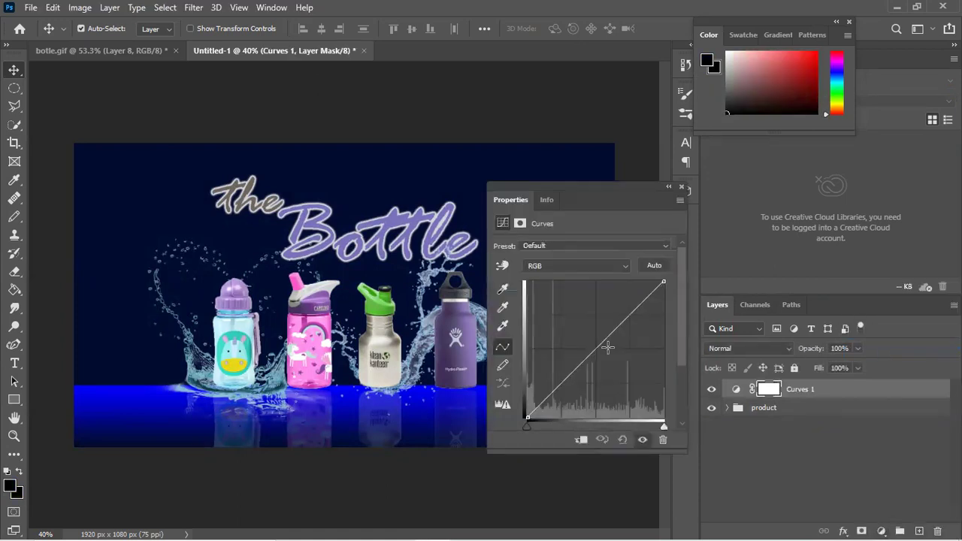
pyautogui.moveTo(595, 350)
pyautogui.mouseDown()
pyautogui.moveTo(551, 321)
pyautogui.moveTo(582, 343)
pyautogui.mouseUp()
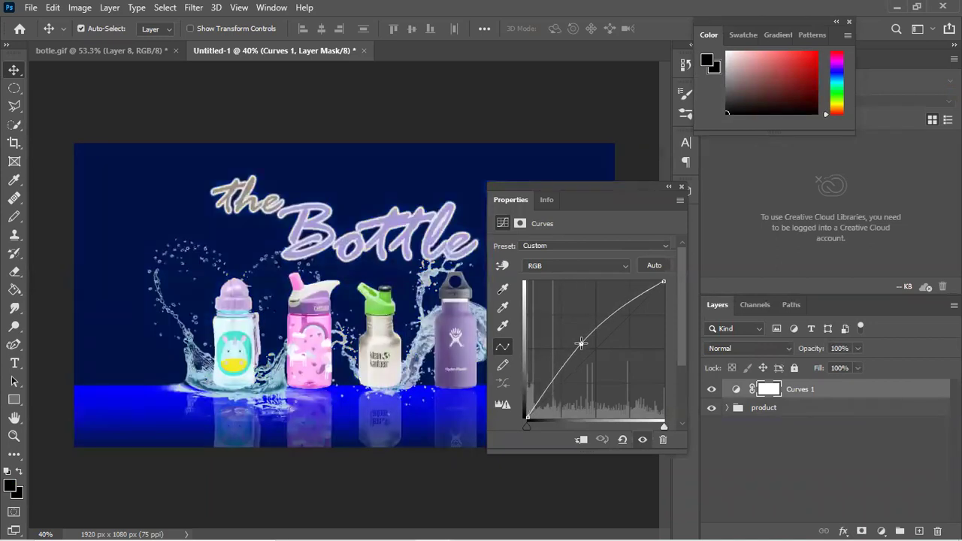
pyautogui.moveTo(581, 344); pyautogui.dragTo(583, 348)
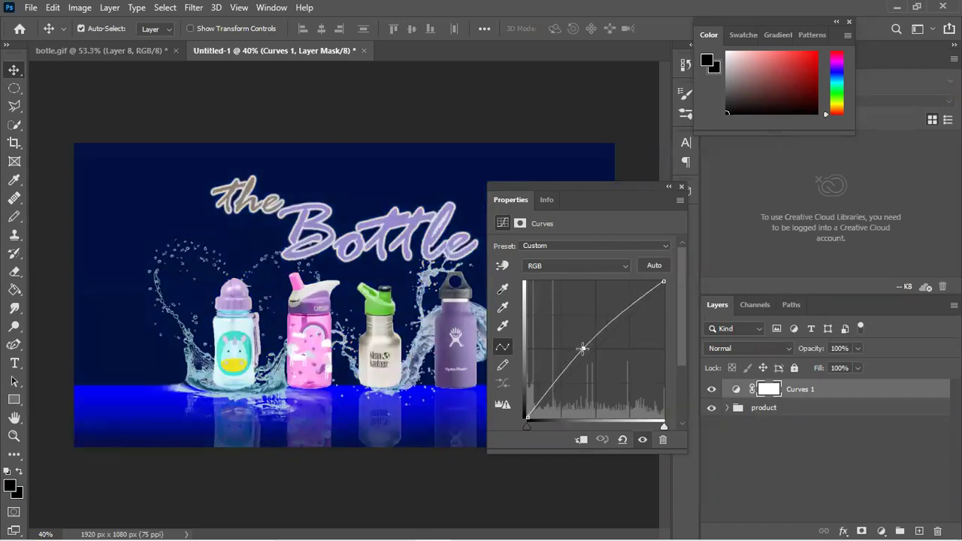
pyautogui.click(681, 186)
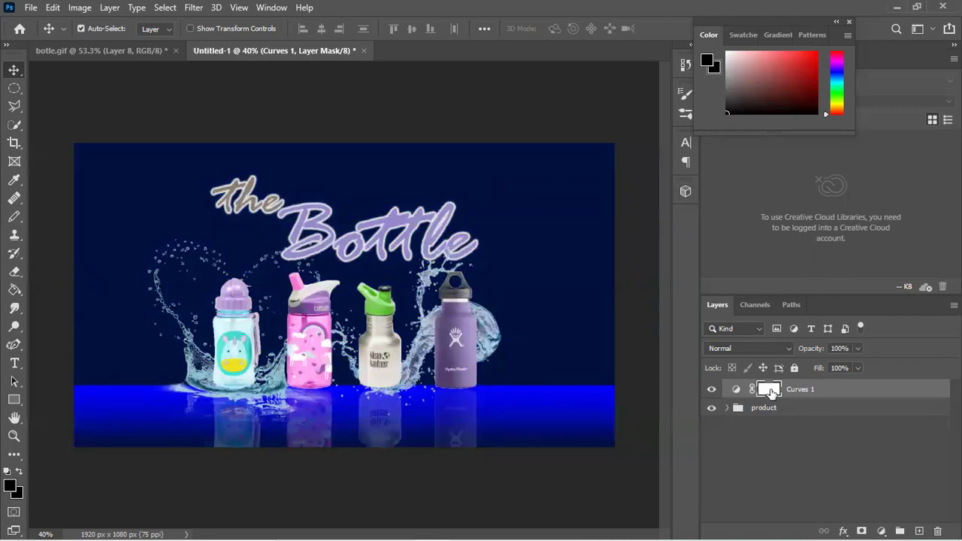
# Step: Invert the Curves 1 mask to black and fill an ellipse around the bottles with white
pyautogui.hotkey('ctrl', 'i')
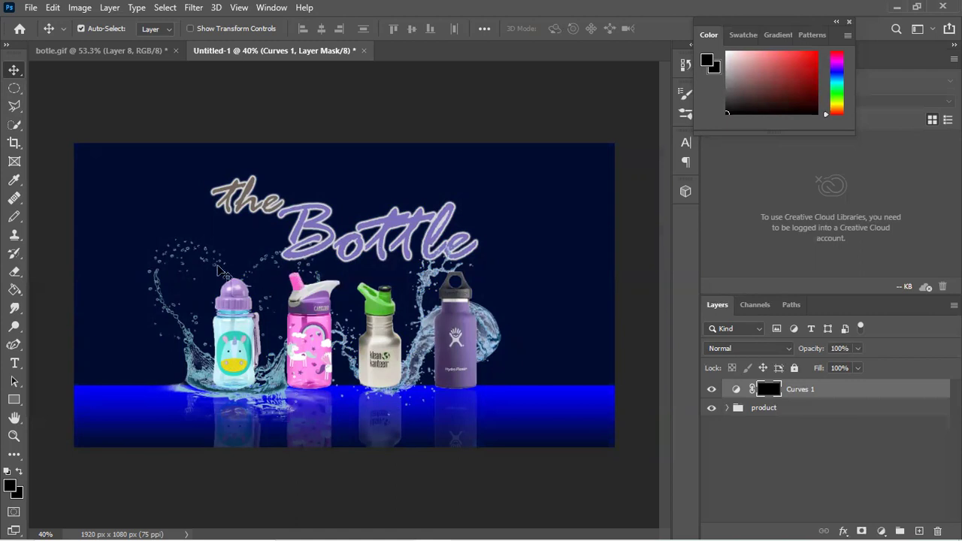
pyautogui.click(14, 90)
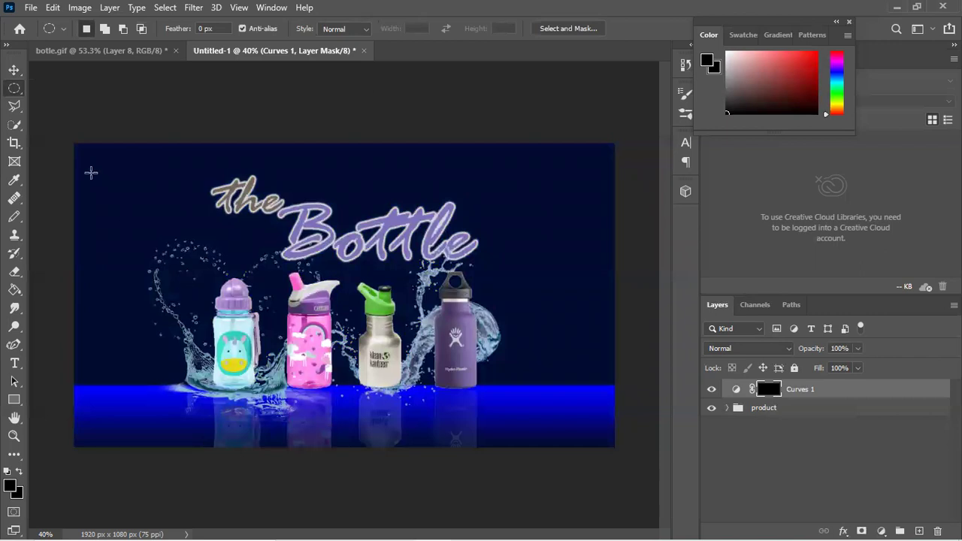
pyautogui.moveTo(140, 250)
pyautogui.mouseDown()
pyautogui.moveTo(466, 353)
pyautogui.moveTo(542, 428)
pyautogui.mouseUp()
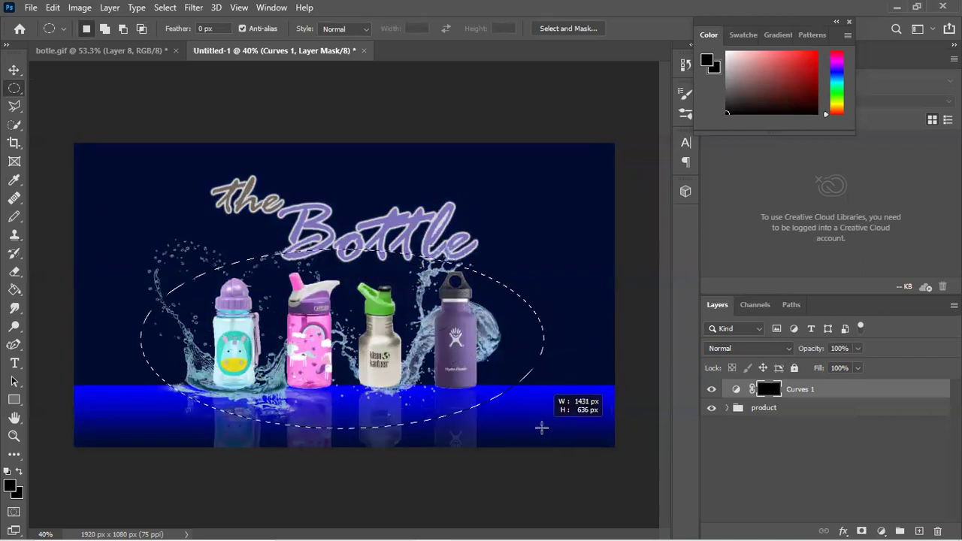
pyautogui.click(542, 428)
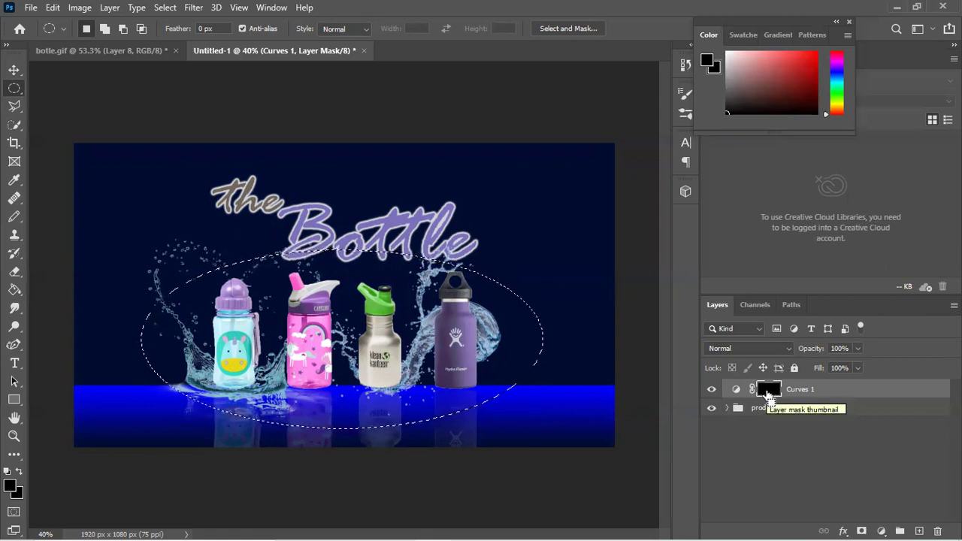
pyautogui.hotkey('ctrl', 'BackSpace')
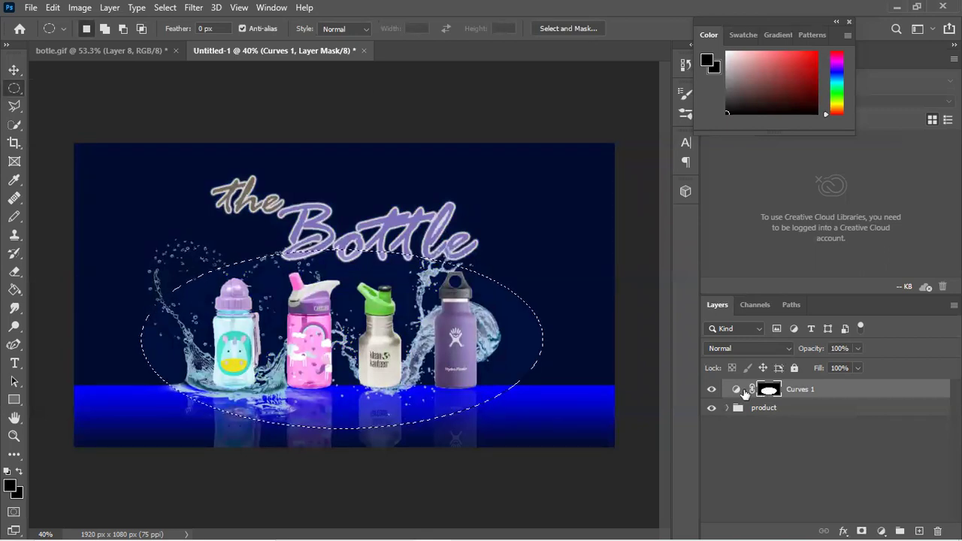
# Step: Toggle Curves 1 visibility to compare the spotlight effect, then deselect the ellipse
pyautogui.click(712, 390)
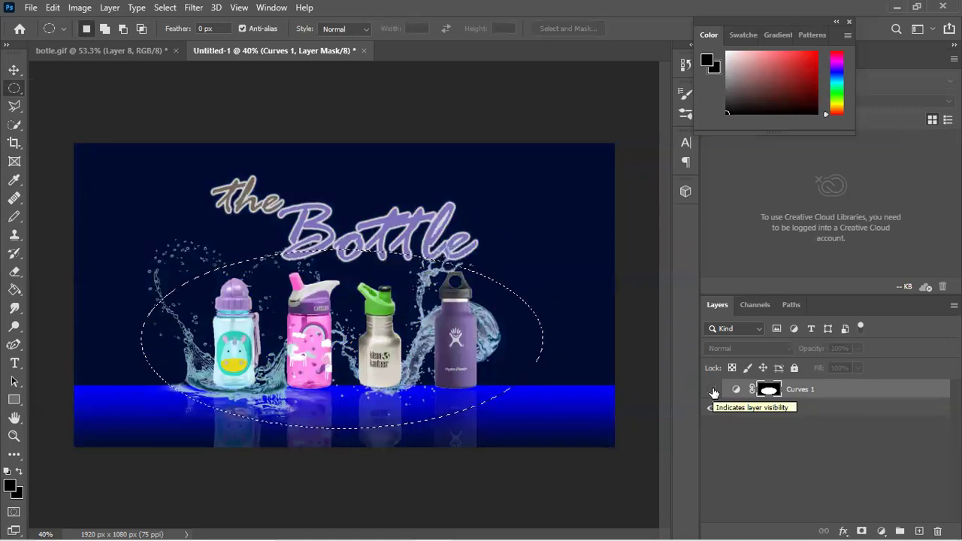
pyautogui.click(713, 390)
pyautogui.click(713, 391)
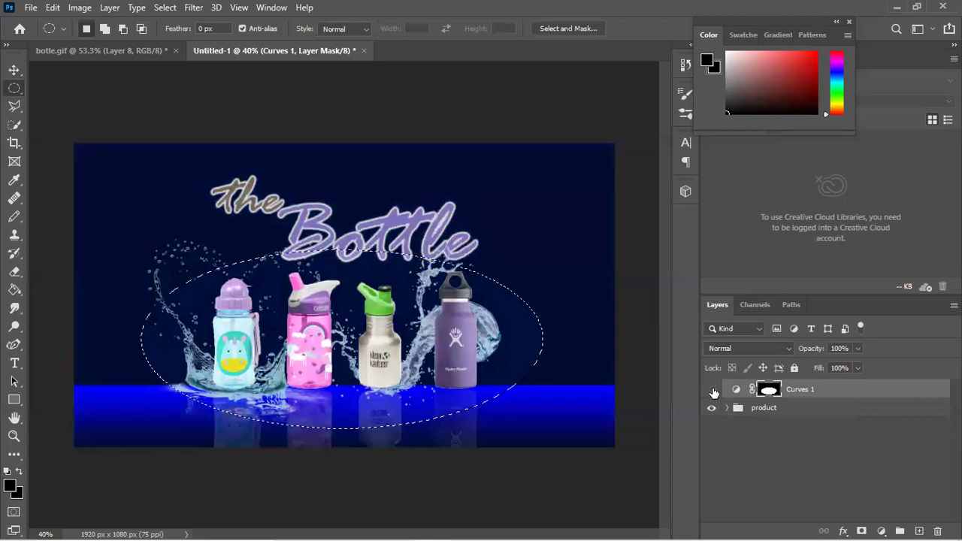
pyautogui.click(713, 390)
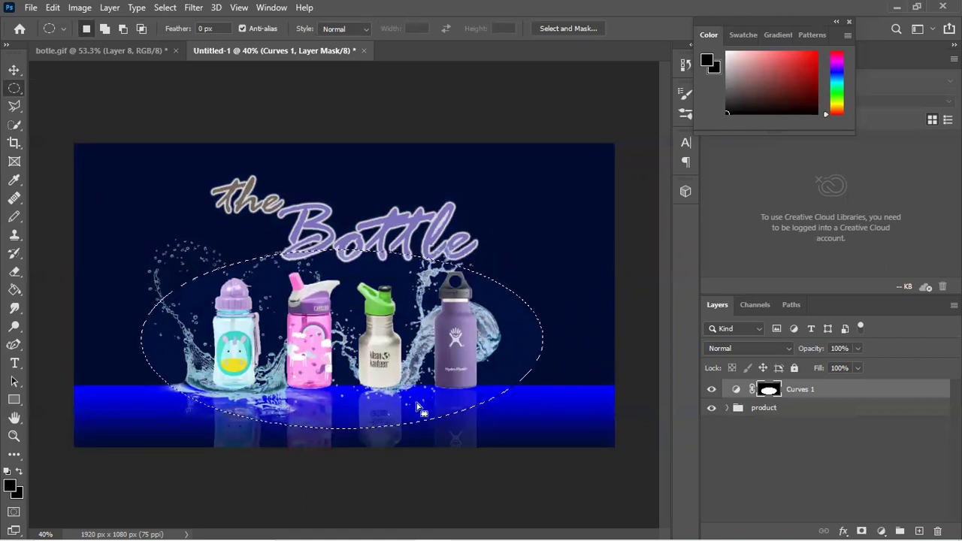
pyautogui.click(522, 352)
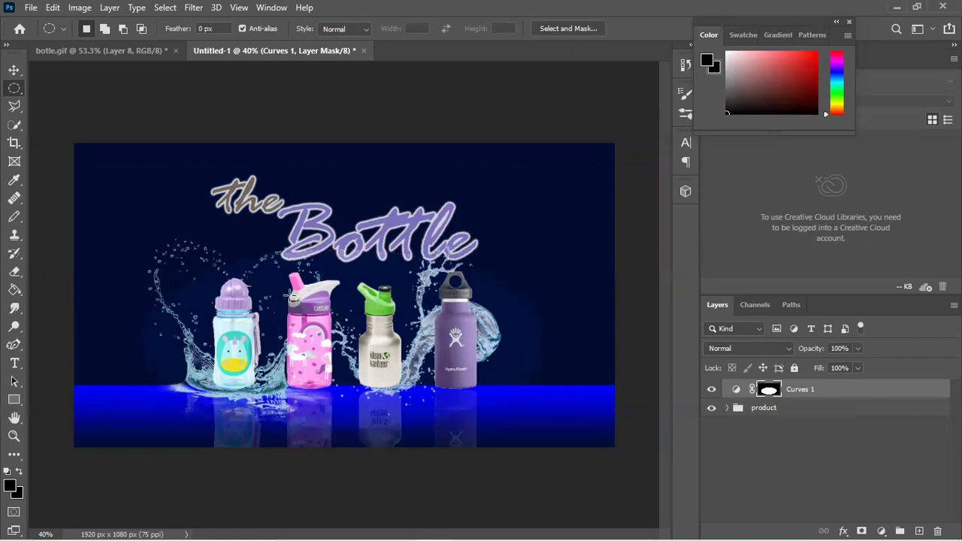
# Step: Feather the Curves 1 mask ellipse to 52 px, then target the layer mask again
pyautogui.doubleClick(770, 389)
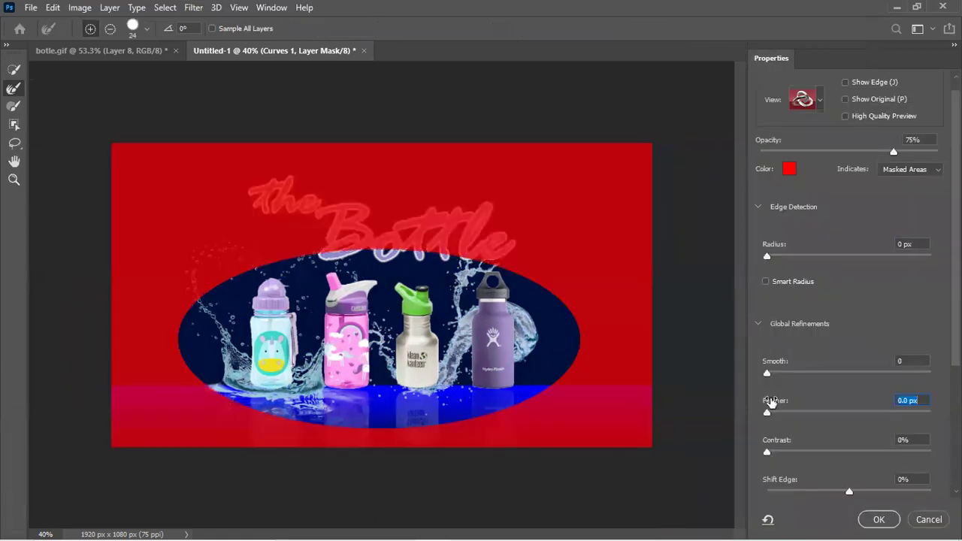
pyautogui.moveTo(768, 417)
pyautogui.mouseDown()
pyautogui.moveTo(890, 418)
pyautogui.moveTo(871, 427)
pyautogui.moveTo(881, 428)
pyautogui.mouseUp()
pyautogui.click(879, 520)
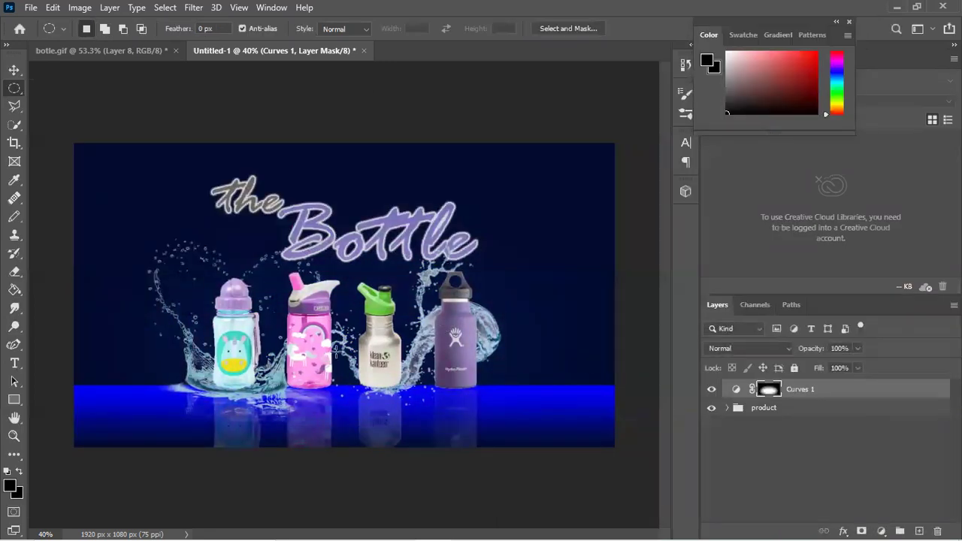
pyautogui.click(755, 459)
pyautogui.click(838, 397)
# Step: Delete the feathered Curves 1 adjustment layer
pyautogui.click(859, 398)
pyautogui.press('Delete')
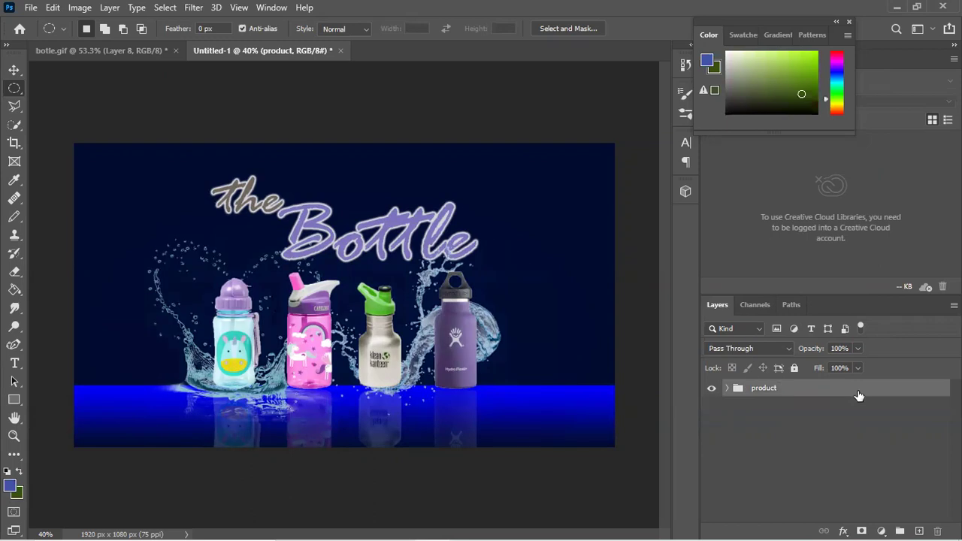
pyautogui.click(847, 406)
# Step: Add a fresh Curves 1 layer with the curve point bent up-left to brighten the poster
pyautogui.click(882, 531)
pyautogui.click(876, 352)
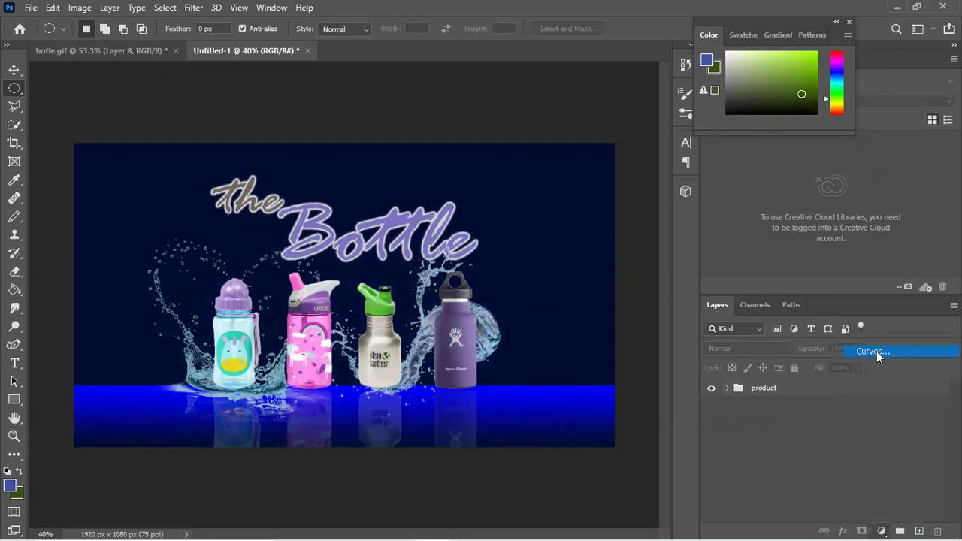
pyautogui.moveTo(590, 351); pyautogui.dragTo(582, 348)
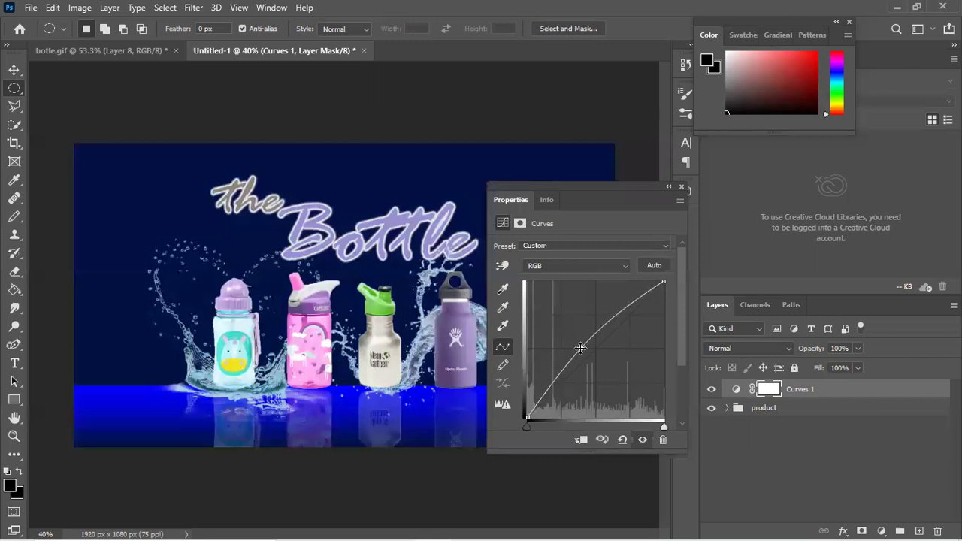
pyautogui.click(682, 188)
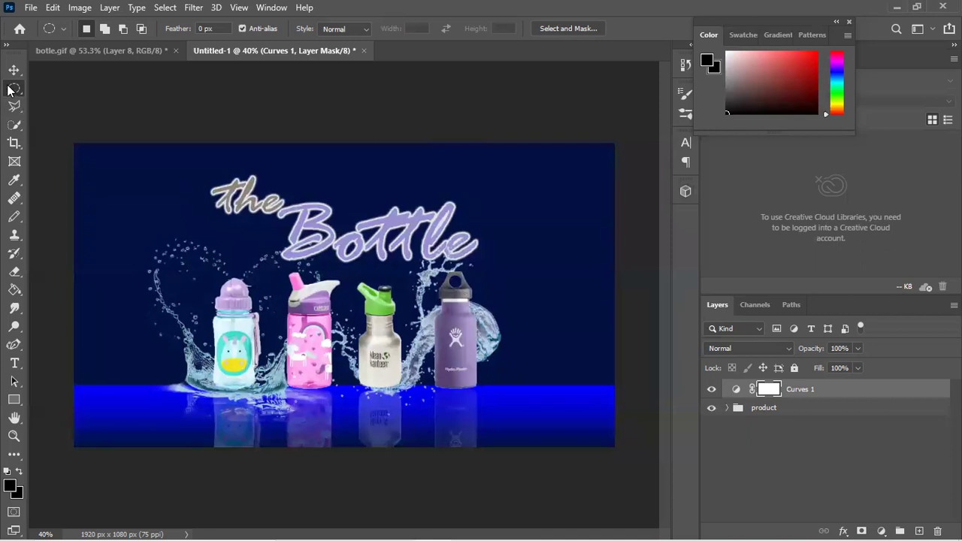
# Step: Fill an elliptical selection around the bottles with black in the Curves 1 mask
pyautogui.moveTo(160, 256)
pyautogui.mouseDown()
pyautogui.moveTo(486, 383)
pyautogui.moveTo(524, 414)
pyautogui.mouseUp()
pyautogui.click(524, 418)
pyautogui.hotkey('ctrl', 'z')
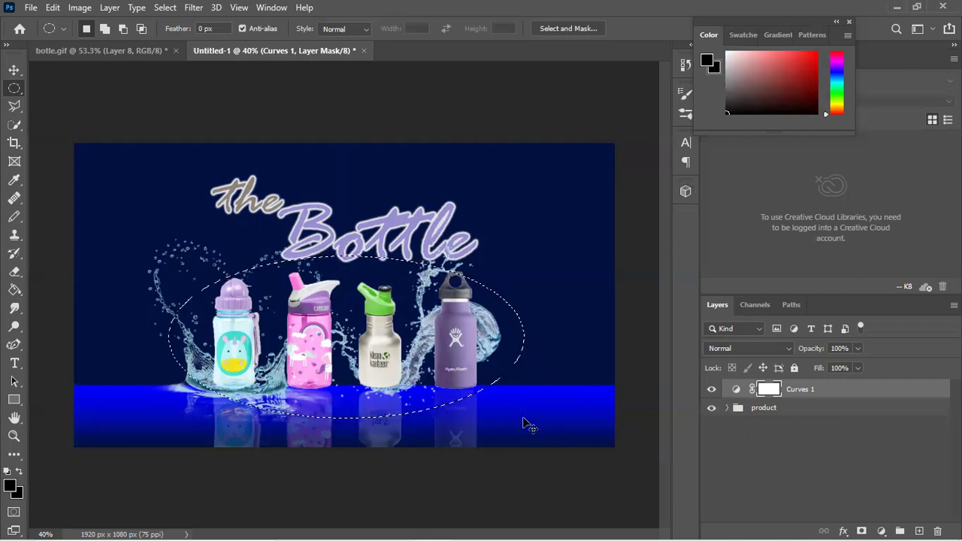
pyautogui.hotkey('alt', 'BackSpace')
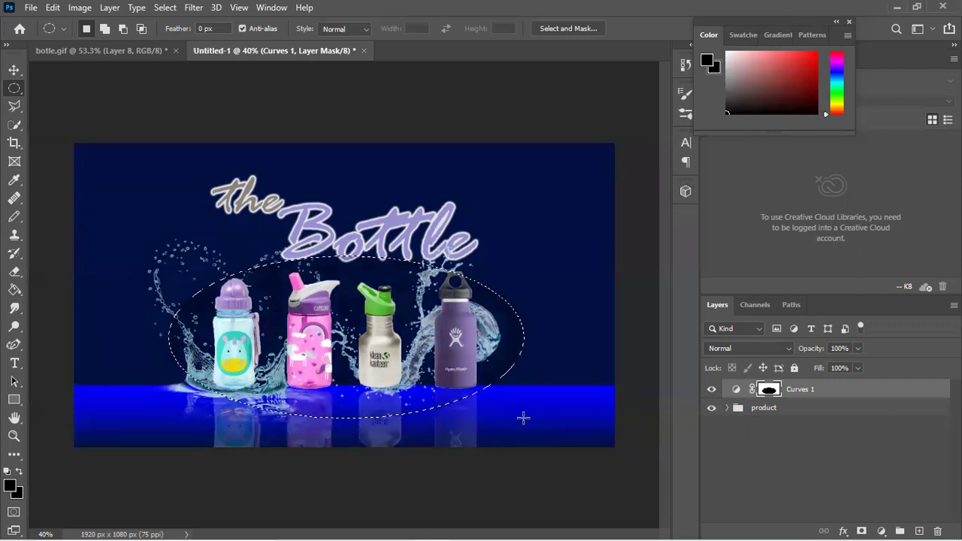
pyautogui.click(164, 227)
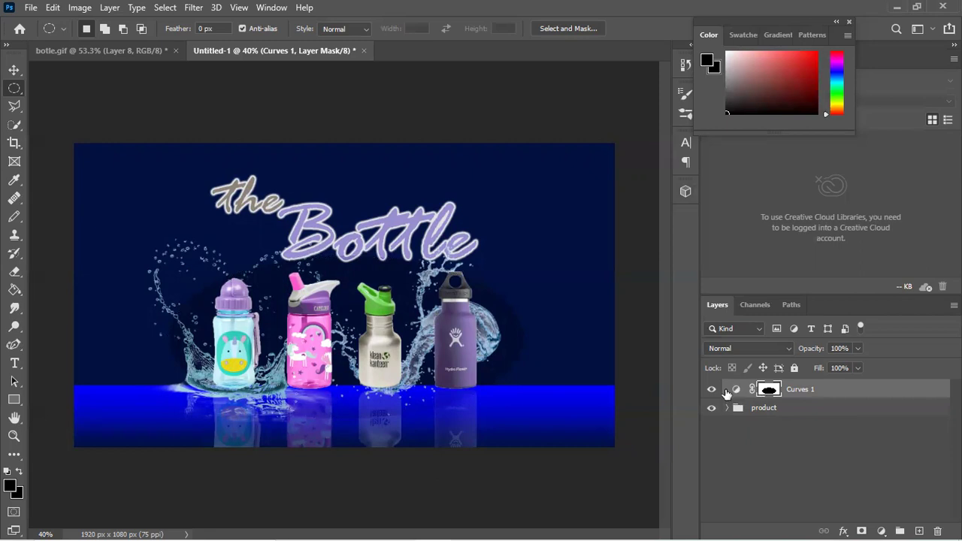
pyautogui.click(737, 389)
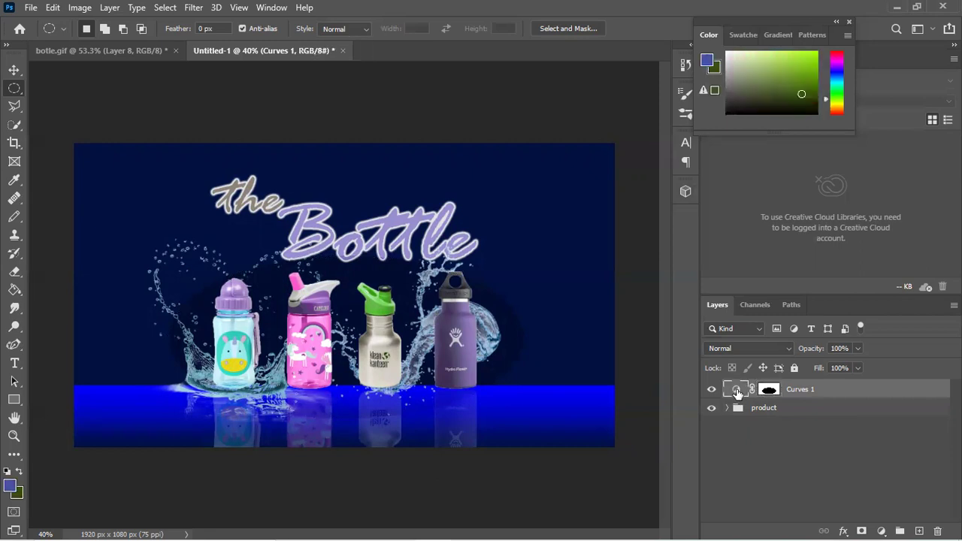
pyautogui.doubleClick(737, 389)
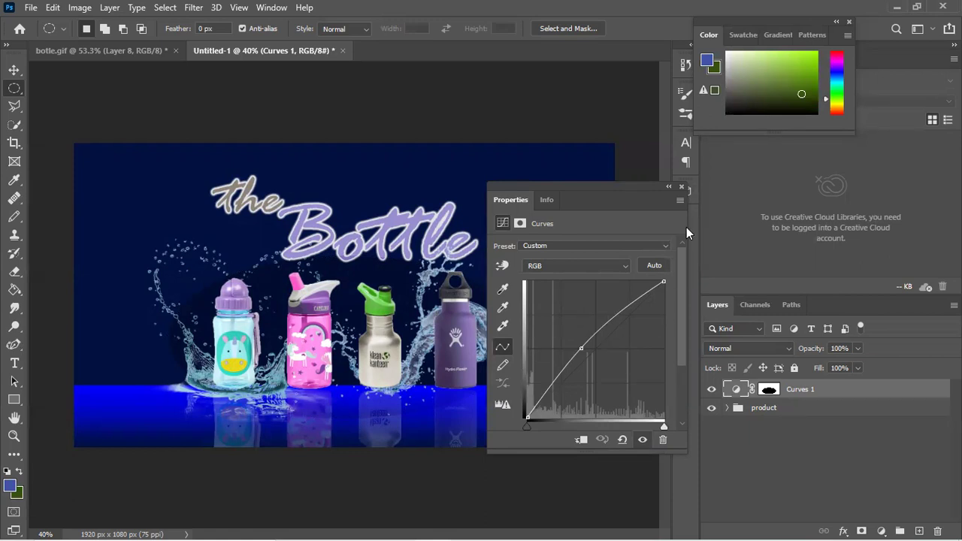
# Step: Review the Curves 1 adjustment and mask properties, then close the Properties panel
pyautogui.click(682, 186)
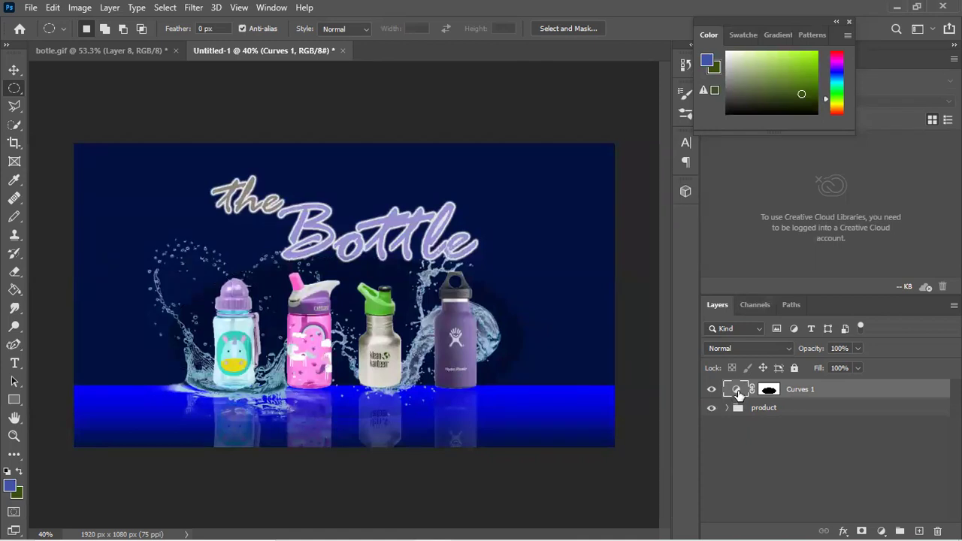
pyautogui.doubleClick(738, 391)
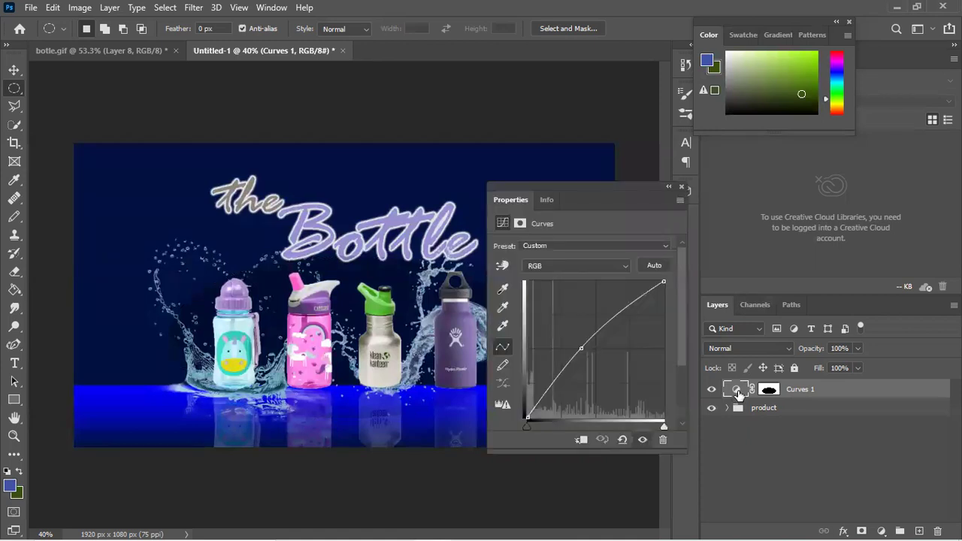
pyautogui.click(521, 224)
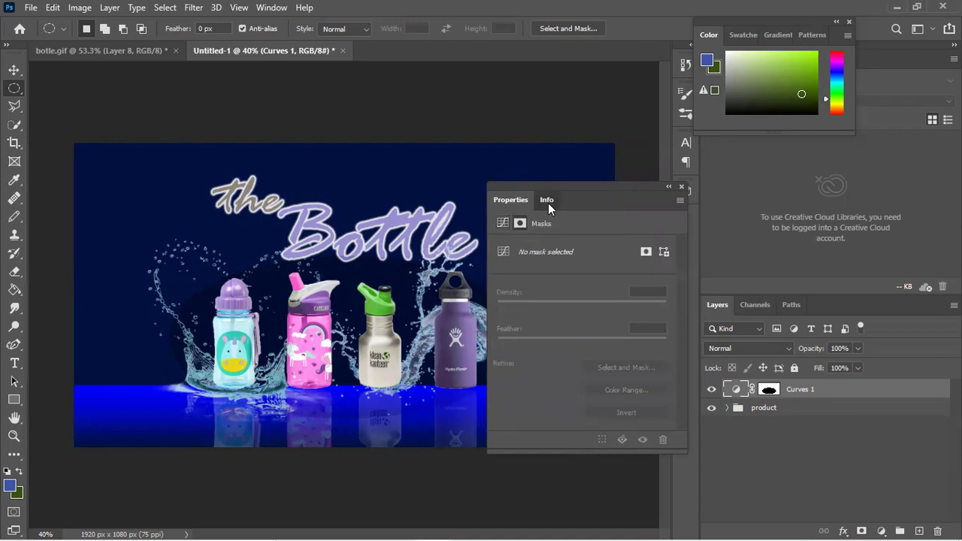
pyautogui.click(548, 201)
pyautogui.click(512, 201)
pyautogui.click(503, 221)
pyautogui.click(519, 223)
pyautogui.click(682, 187)
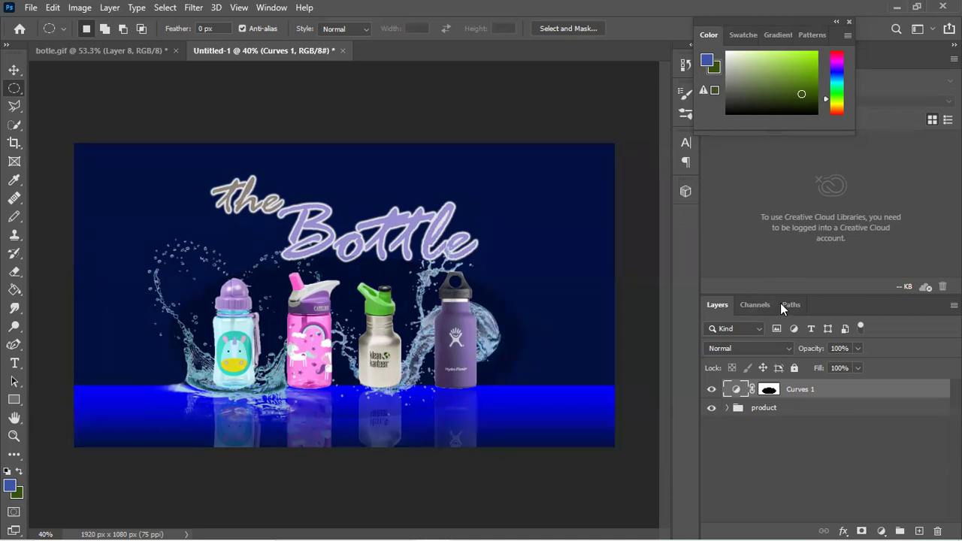
# Step: Feather the Curves 1 mask edge by about 133 px in Select and Mask
pyautogui.doubleClick(769, 389)
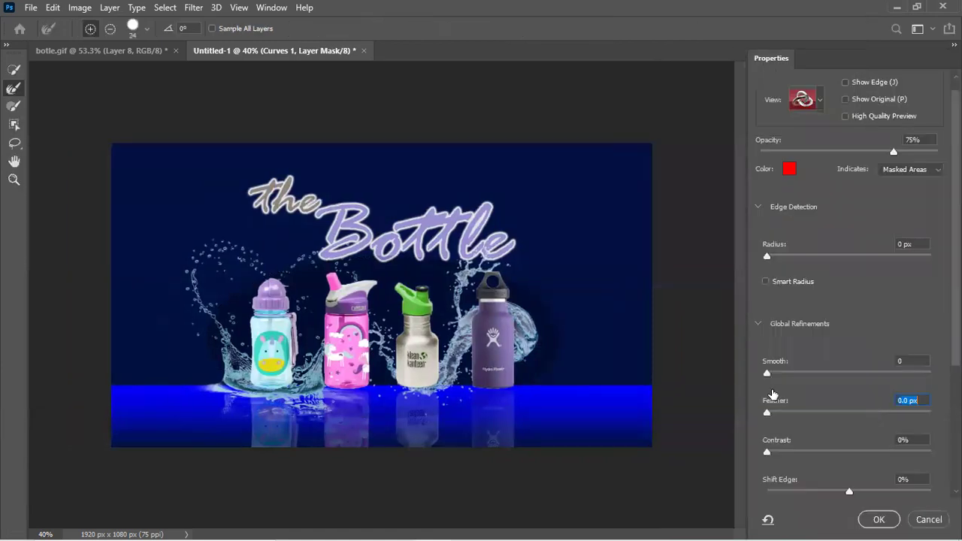
pyautogui.moveTo(767, 413); pyautogui.dragTo(883, 419)
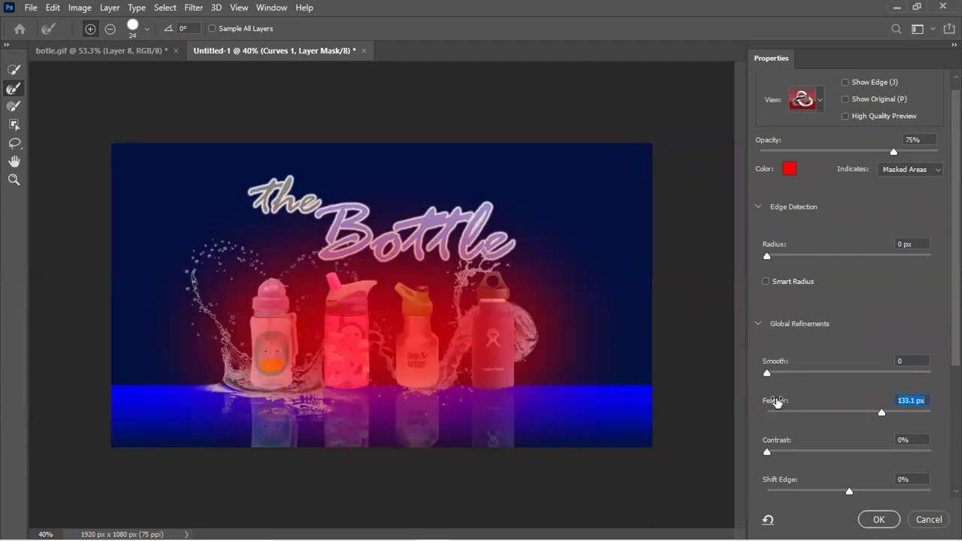
pyautogui.click(872, 519)
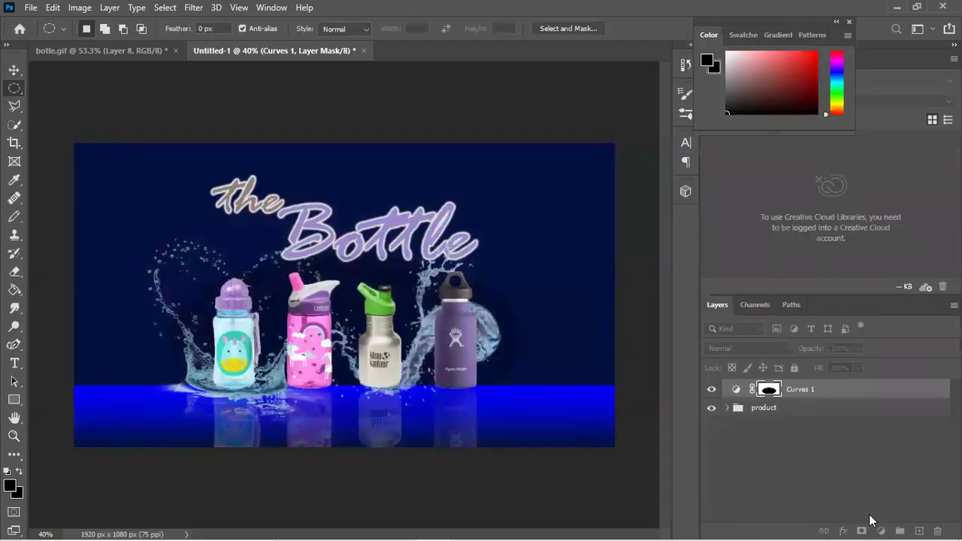
# Step: Target the Curves 1 layer mask in the Properties Masks view, then close the panel
pyautogui.click(827, 456)
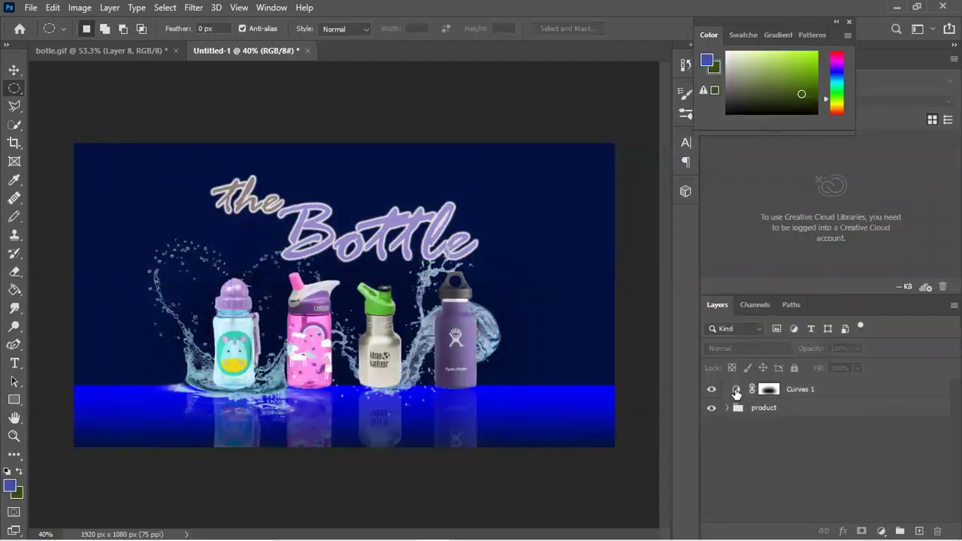
pyautogui.click(736, 391)
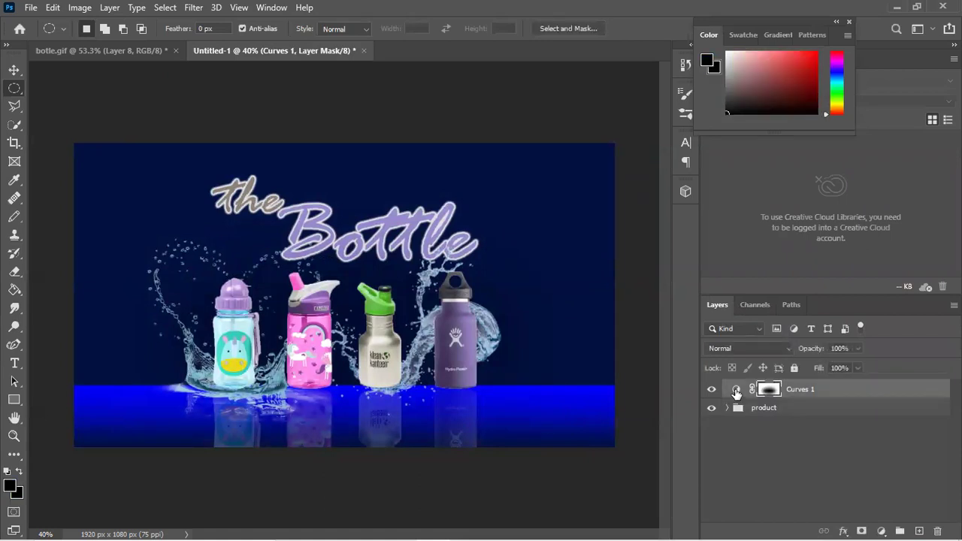
pyautogui.doubleClick(737, 391)
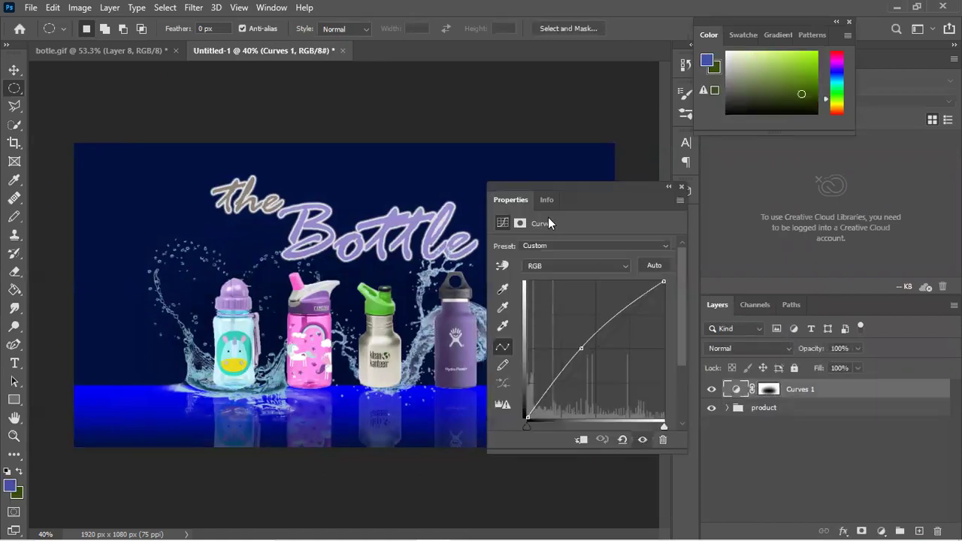
pyautogui.click(520, 223)
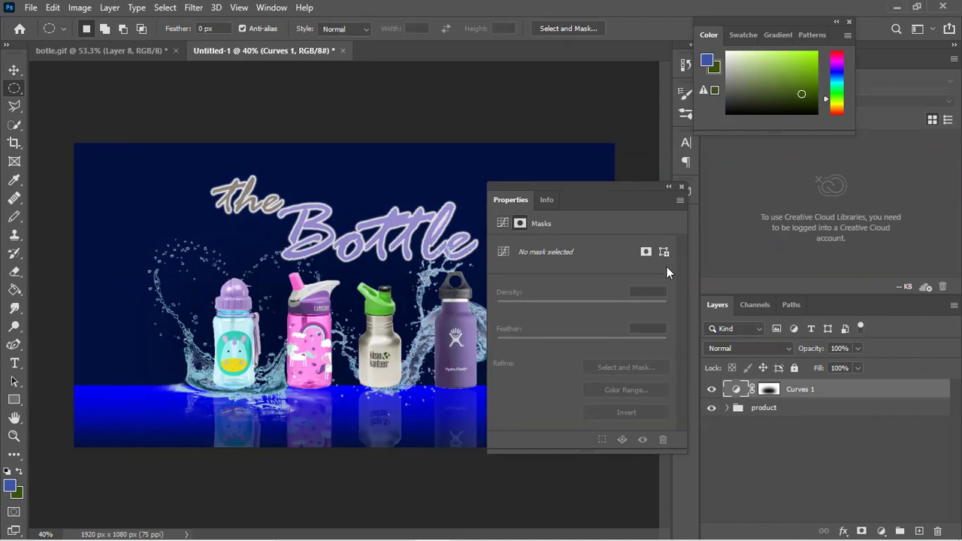
pyautogui.click(646, 252)
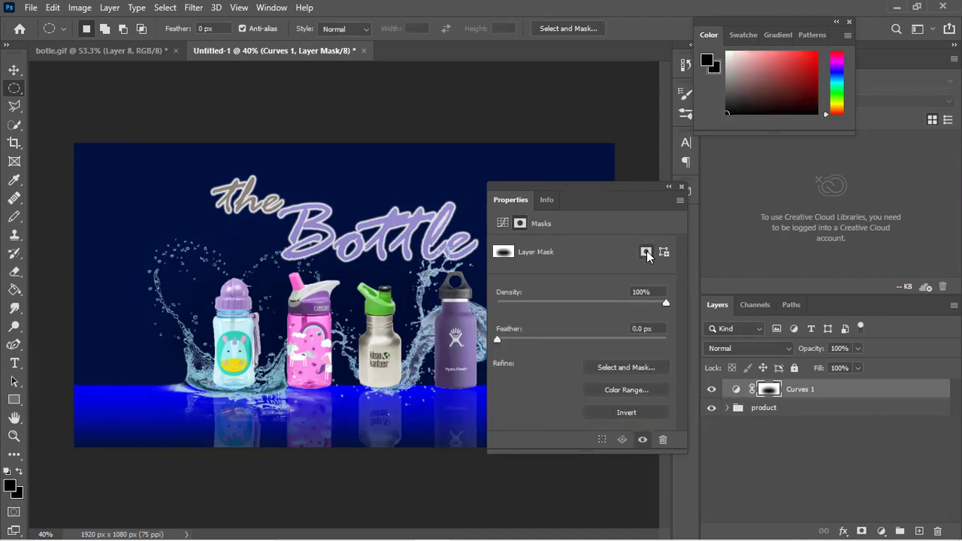
pyautogui.click(502, 225)
pyautogui.click(521, 224)
pyautogui.click(681, 188)
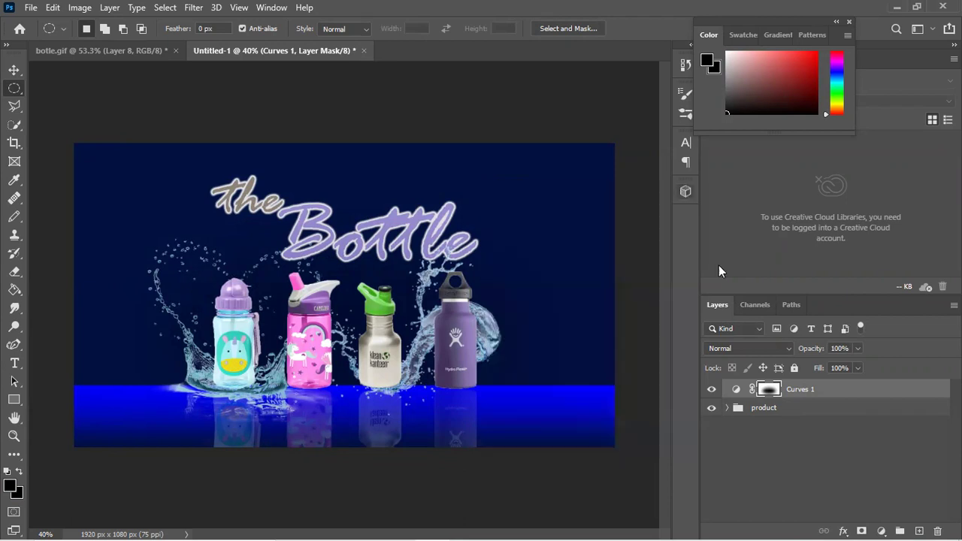
# Step: Set the Curves 1 layer mask feather to 52.3 px in mask properties
pyautogui.doubleClick(736, 391)
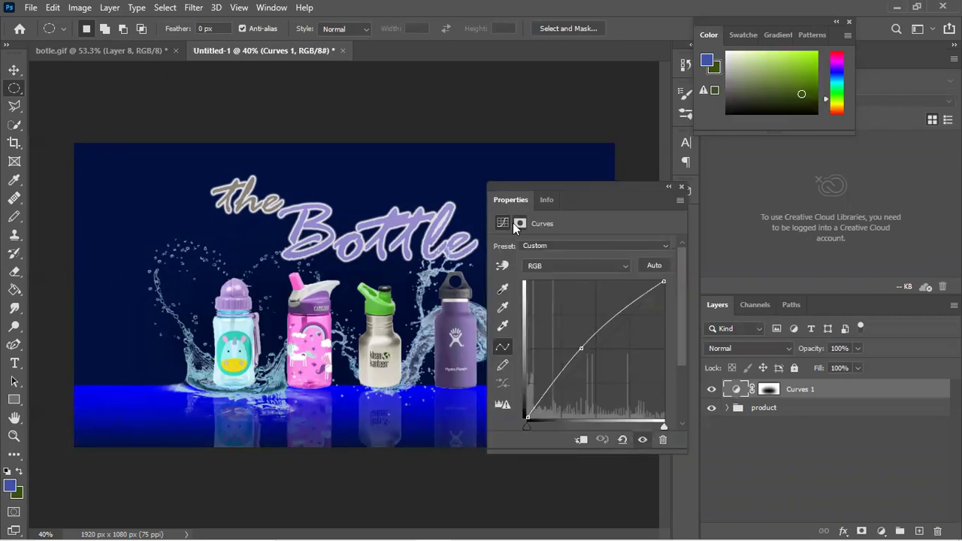
pyautogui.click(517, 224)
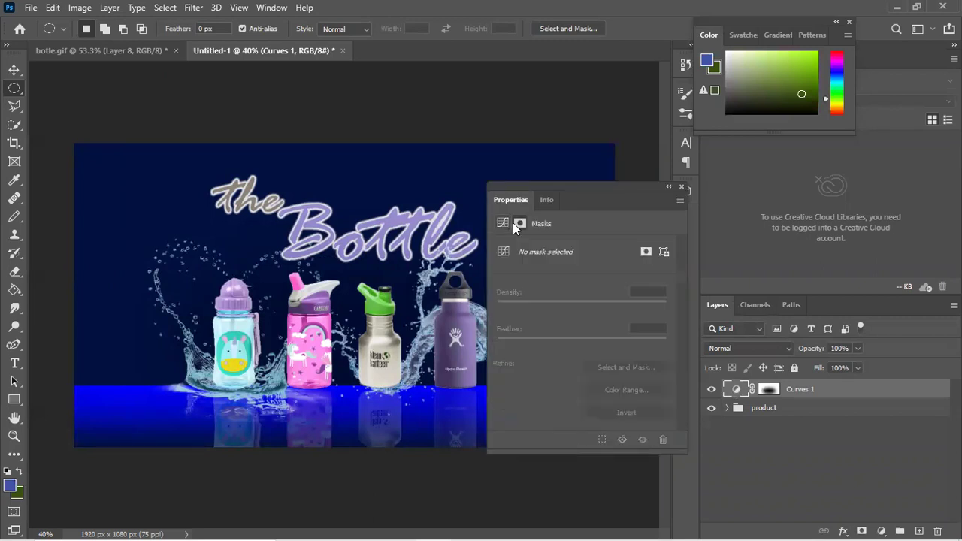
pyautogui.click(645, 252)
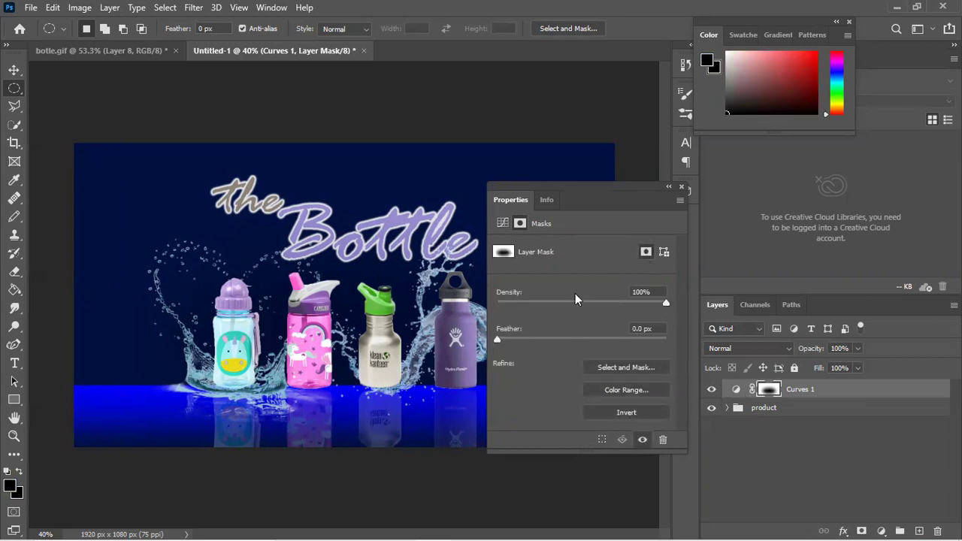
pyautogui.moveTo(498, 340)
pyautogui.mouseDown()
pyautogui.moveTo(591, 340)
pyautogui.moveTo(491, 347)
pyautogui.moveTo(596, 343)
pyautogui.moveTo(463, 347)
pyautogui.mouseUp()
pyautogui.click(681, 187)
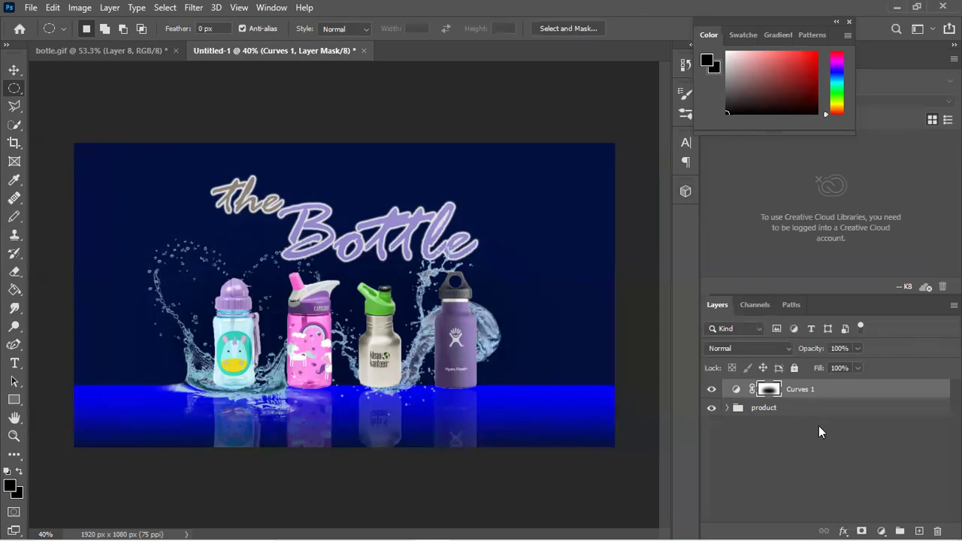
# Step: Toggle selection of the Curves 1 layer and its mask in the Layers panel
pyautogui.click(816, 430)
pyautogui.click(800, 392)
pyautogui.click(801, 454)
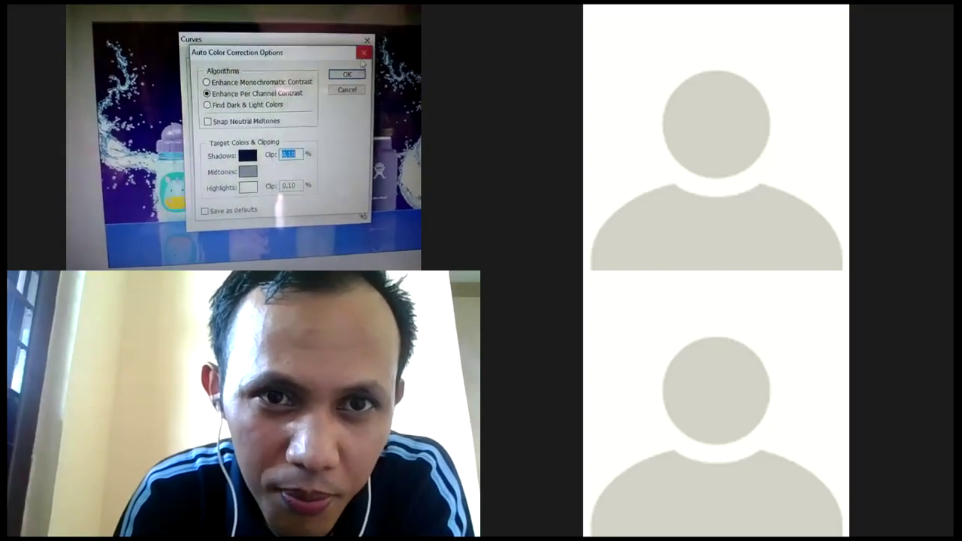
pyautogui.click(346, 76)
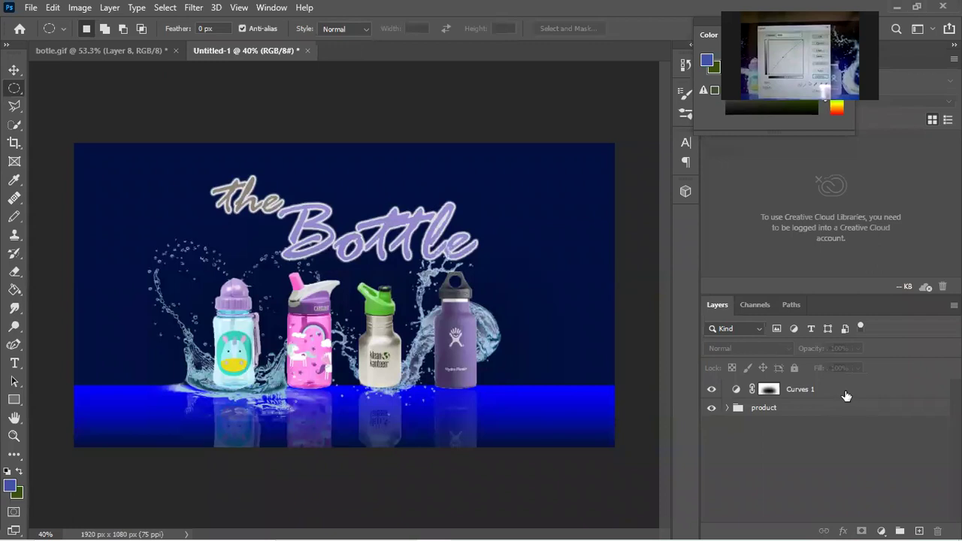
pyautogui.click(845, 392)
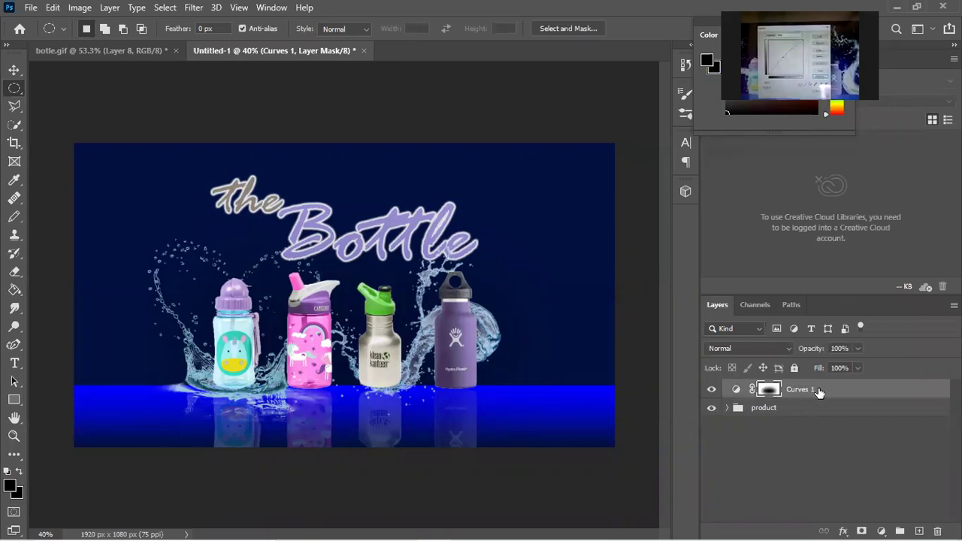
# Step: Add a Curves 2 adjustment layer whose RGB curve bows down, darkening the poster almost to black
pyautogui.click(824, 444)
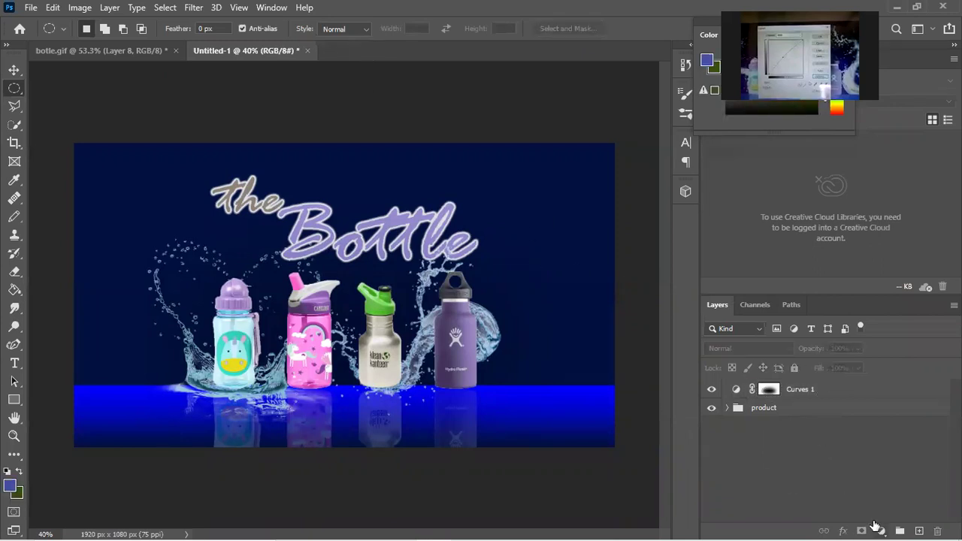
pyautogui.click(880, 530)
pyautogui.click(890, 353)
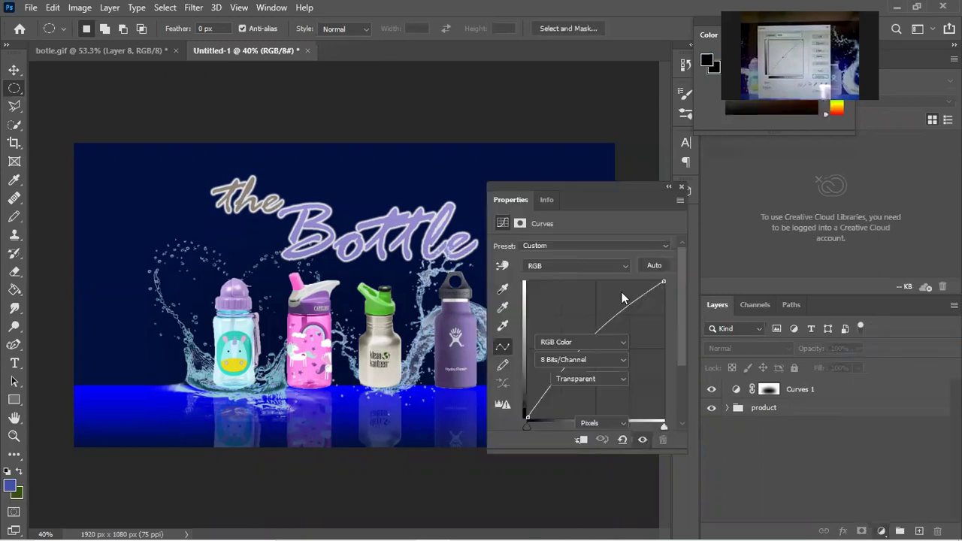
pyautogui.moveTo(594, 350)
pyautogui.mouseDown()
pyautogui.moveTo(629, 385)
pyautogui.moveTo(614, 382)
pyautogui.mouseUp()
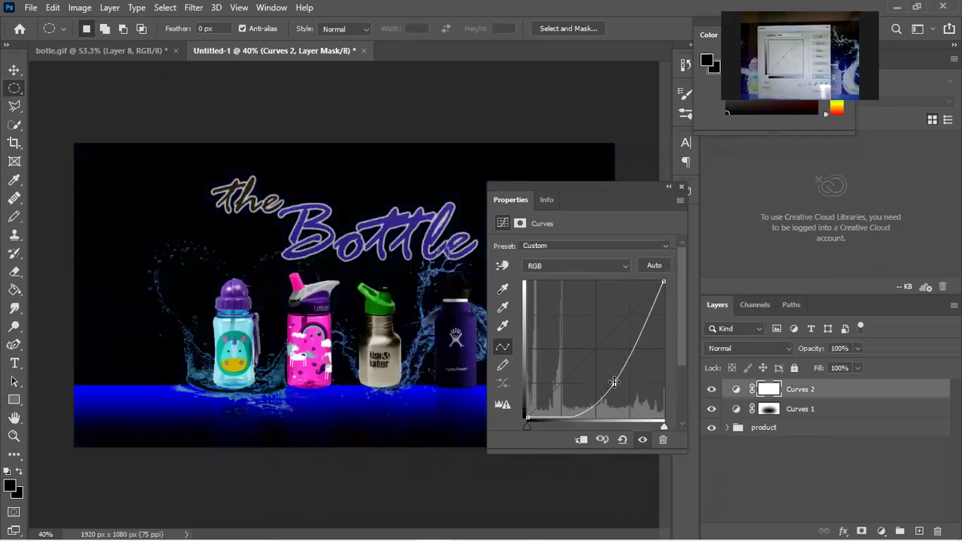
pyautogui.click(682, 187)
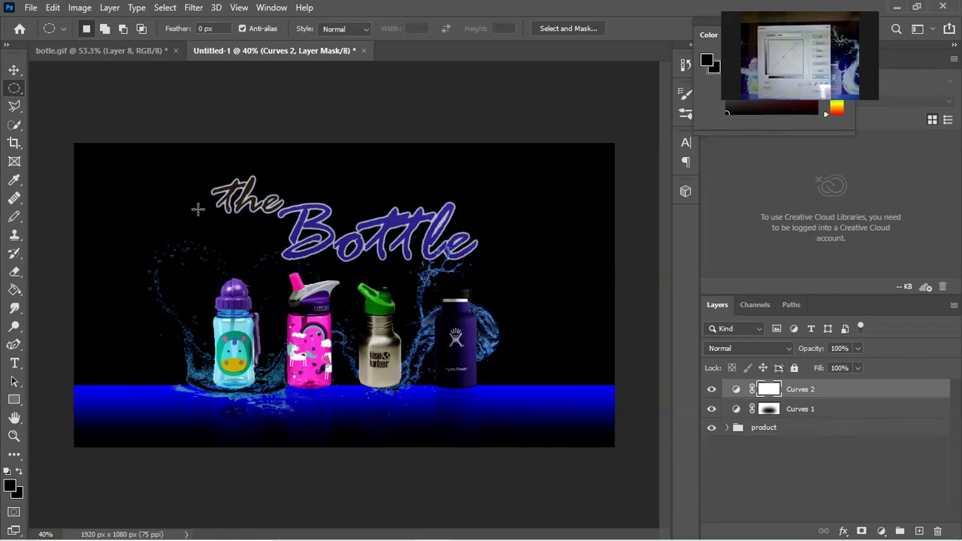
# Step: Mask a black oval around the title and bottles on Curves 2, then delete the Curves 2 layer
pyautogui.moveTo(140, 191); pyautogui.dragTo(554, 416)
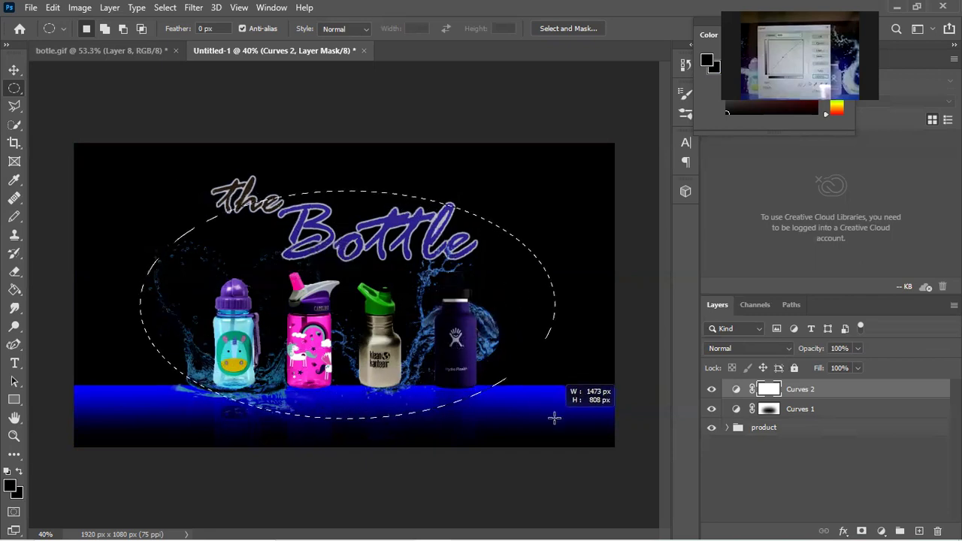
pyautogui.moveTo(553, 416); pyautogui.dragTo(555, 418)
pyautogui.hotkey('alt', 'BackSpace')
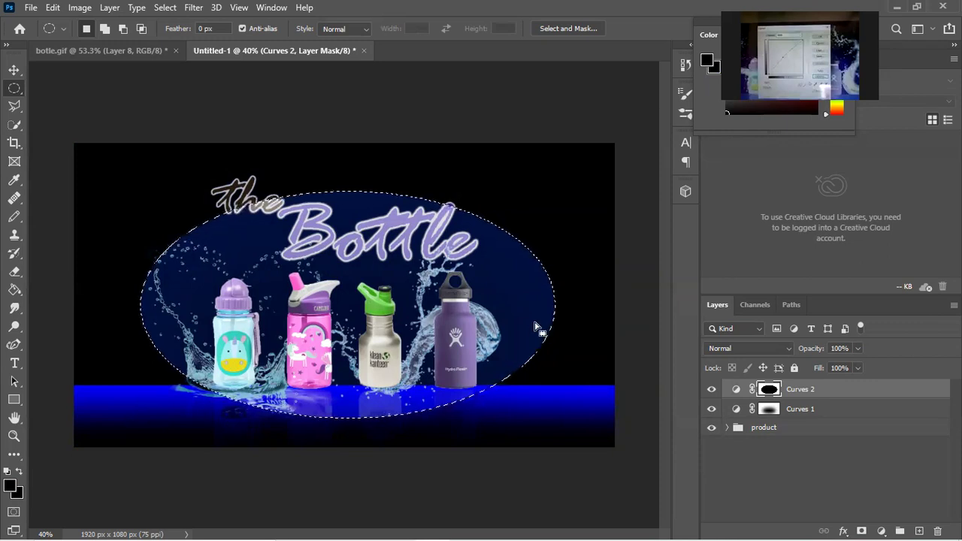
pyautogui.press('Delete')
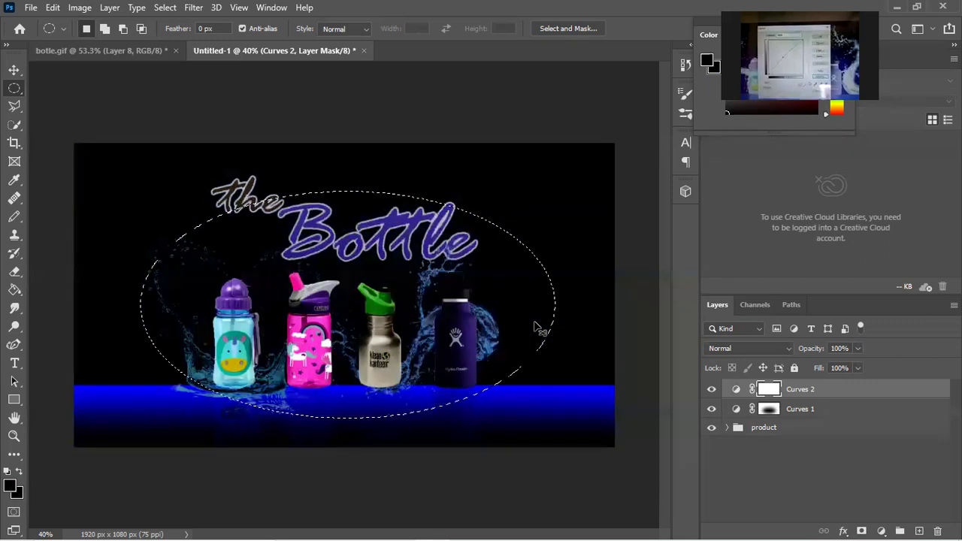
pyautogui.hotkey('ctrl', 'd')
pyautogui.press('Delete')
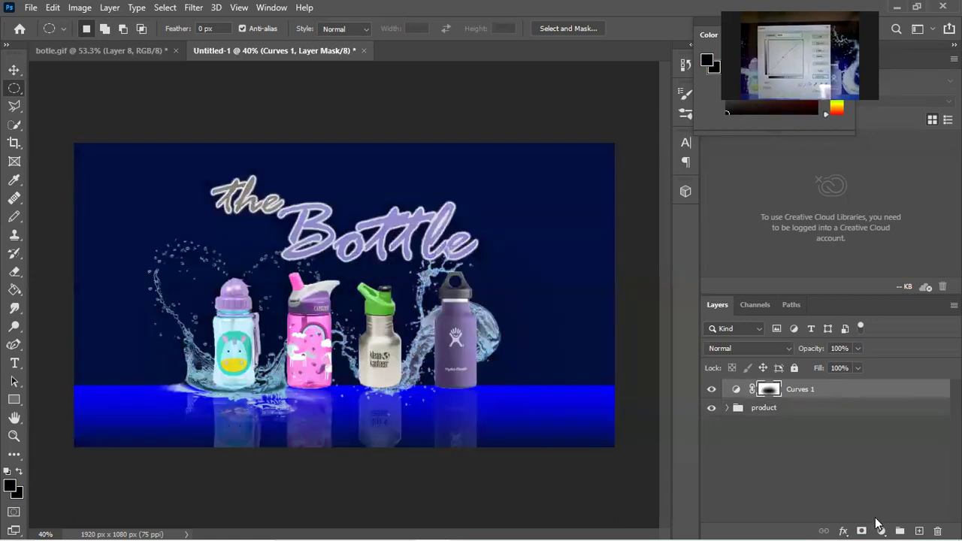
# Step: Recreate the Curves 2 adjustment layer with a downward-bowed RGB curve darkening the poster
pyautogui.click(885, 529)
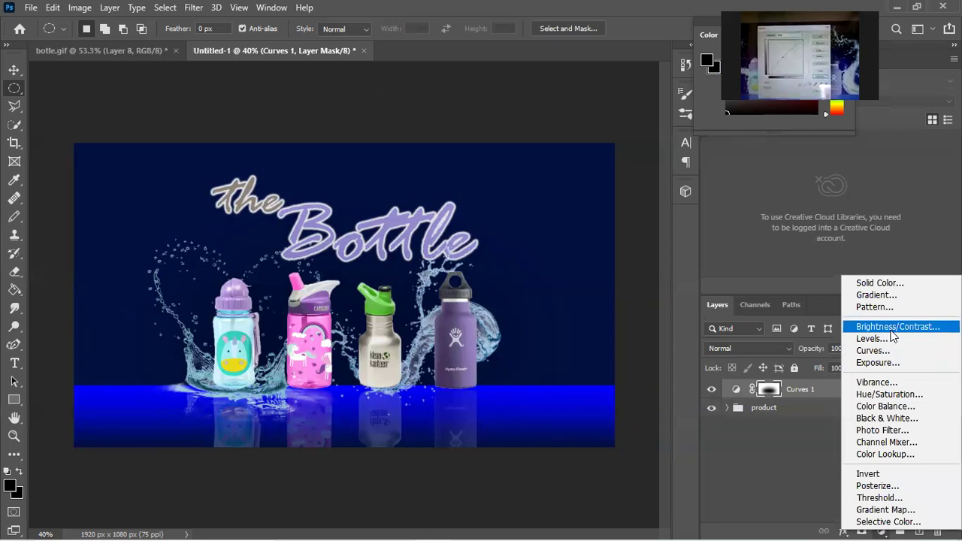
pyautogui.click(886, 351)
pyautogui.moveTo(598, 345); pyautogui.dragTo(619, 374)
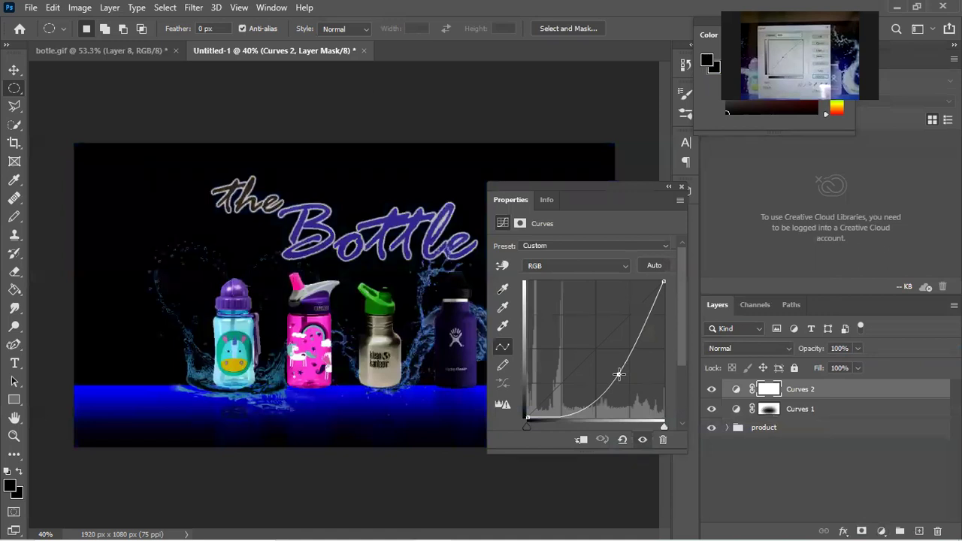
pyautogui.click(682, 187)
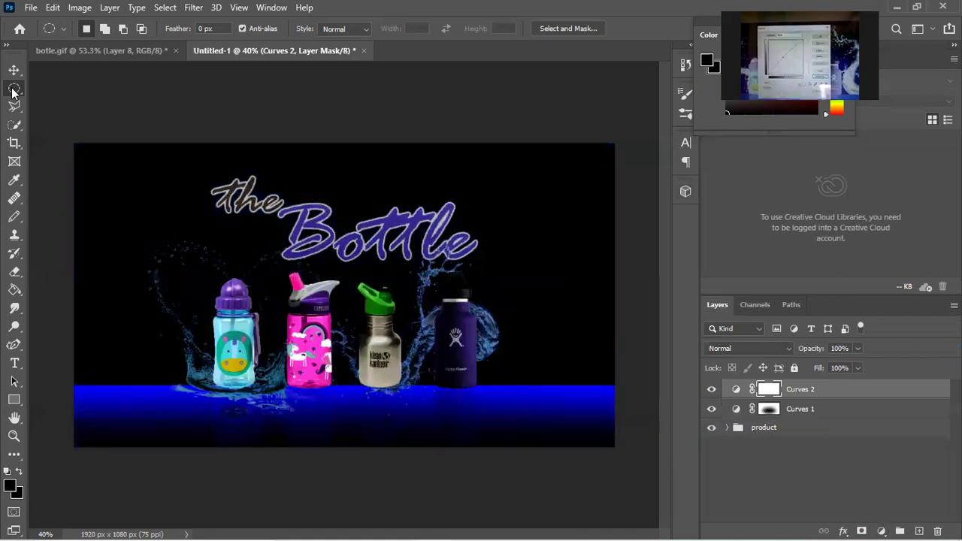
# Step: Fill an oval around the bottles and title with black in the Curves 2 mask
pyautogui.moveTo(144, 209); pyautogui.dragTo(566, 422)
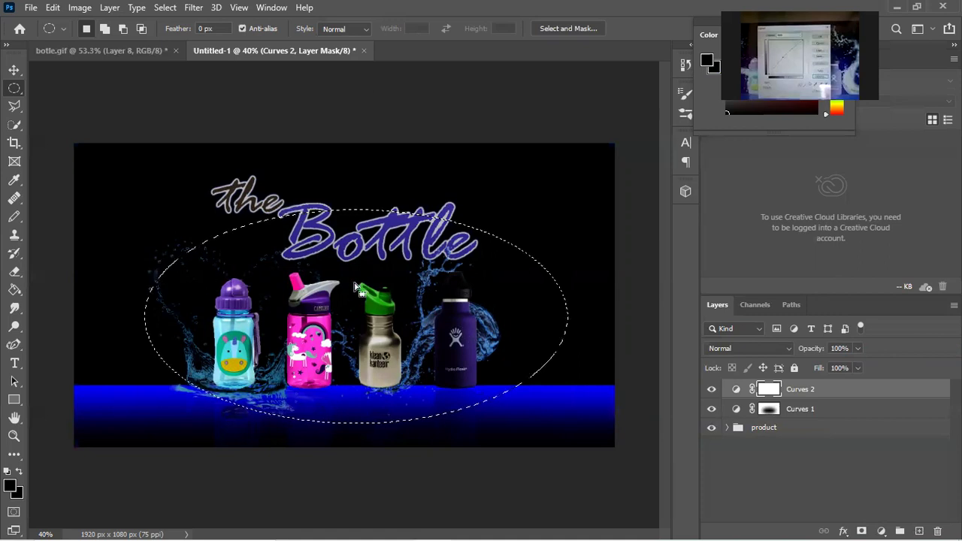
pyautogui.hotkey('alt', 'BackSpace')
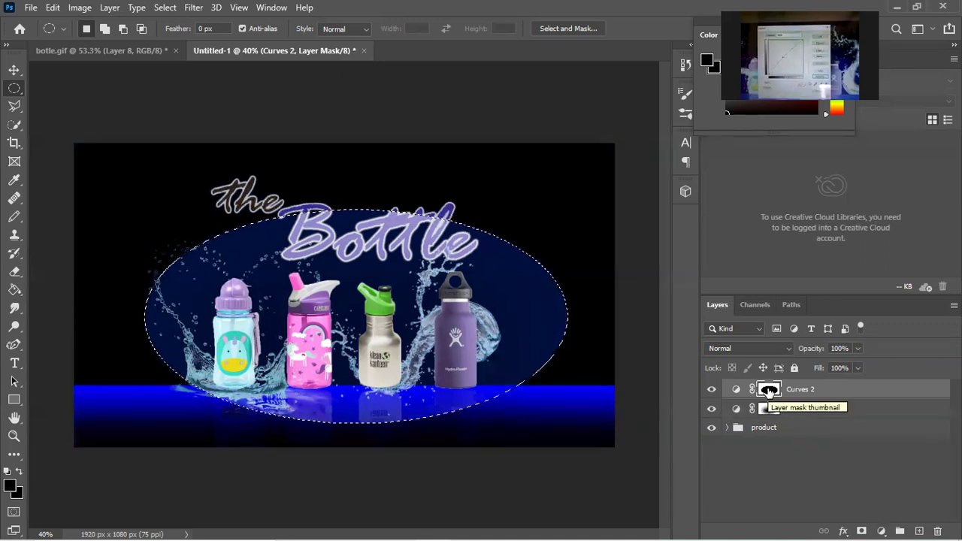
pyautogui.hotkey('ctrl', 'd')
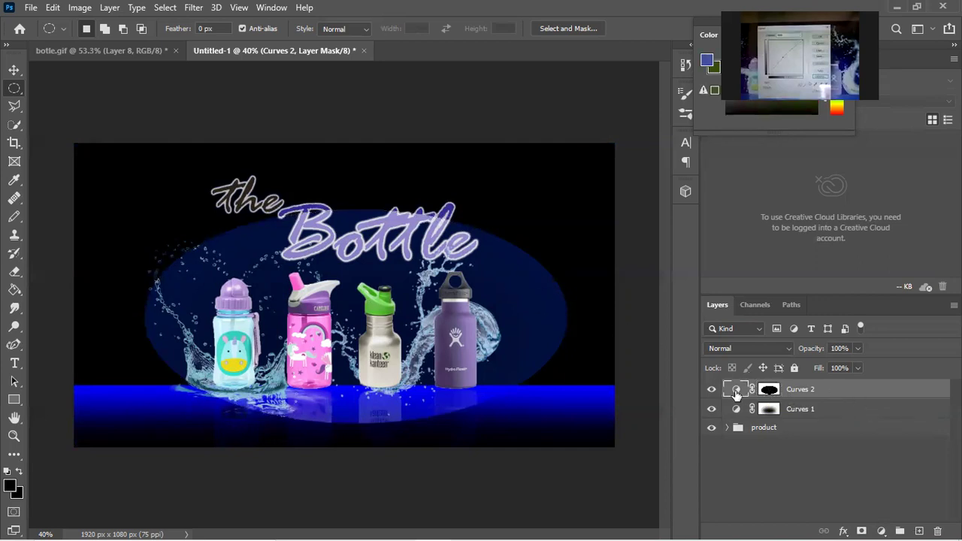
pyautogui.doubleClick(736, 391)
# Step: Feather the Curves 2 layer mask to about 74 px in the Masks properties
pyautogui.click(527, 224)
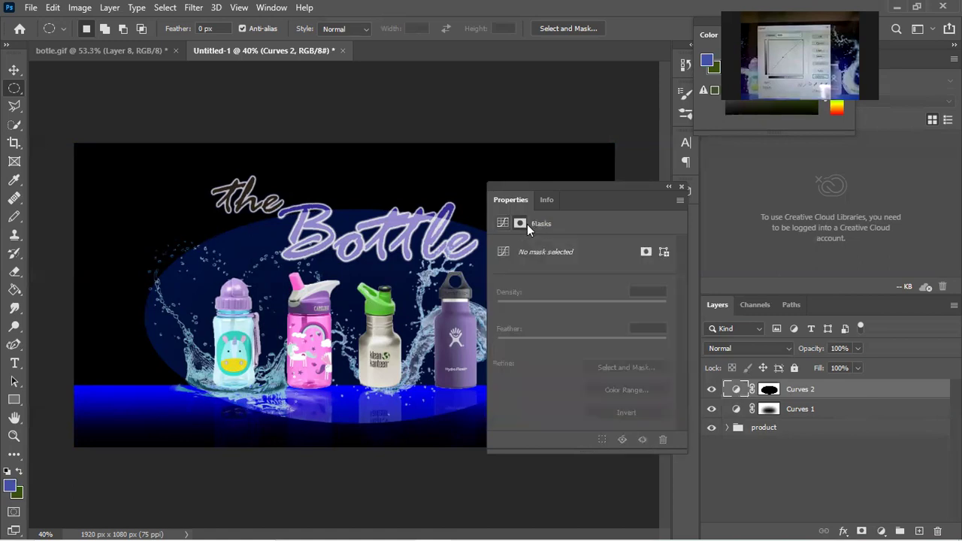
pyautogui.click(648, 251)
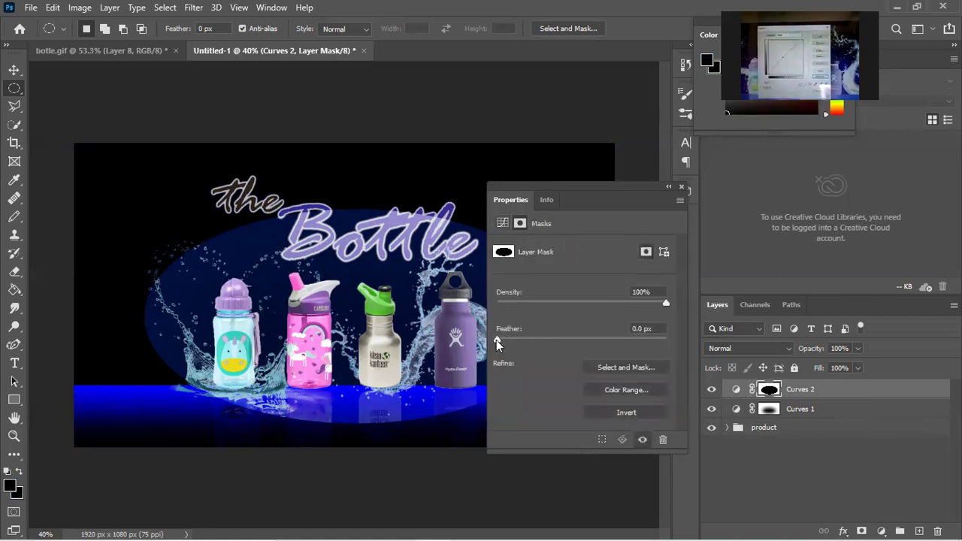
pyautogui.moveTo(555, 348)
pyautogui.mouseDown()
pyautogui.moveTo(627, 339)
pyautogui.moveTo(600, 341)
pyautogui.mouseUp()
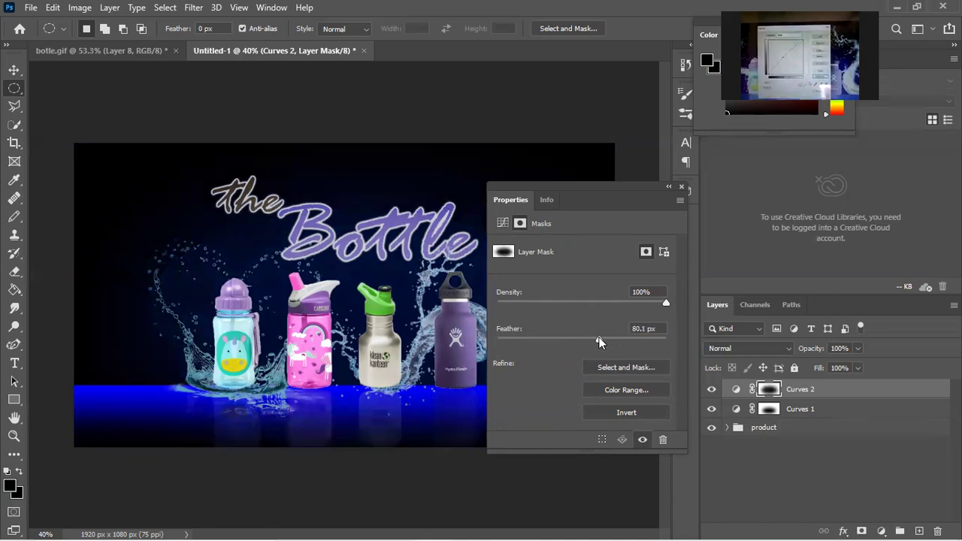
pyautogui.moveTo(595, 338); pyautogui.dragTo(600, 340)
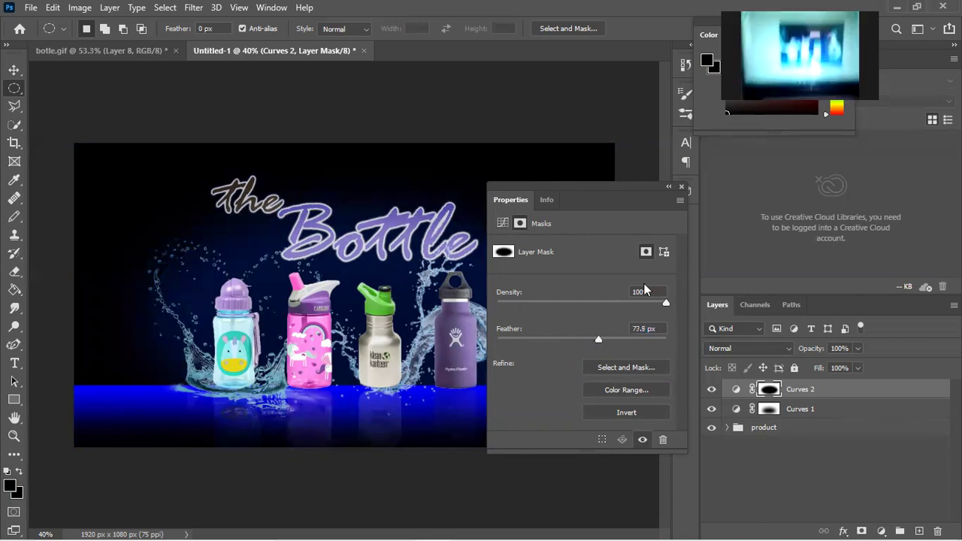
pyautogui.click(681, 188)
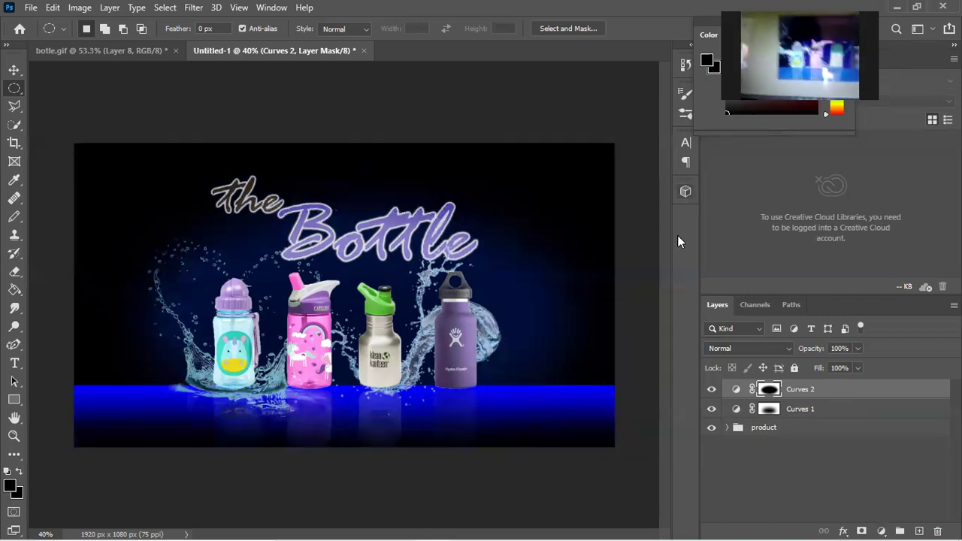
# Step: Select the Move tool and dock the floating Color panel beside Libraries and Swatches
pyautogui.click(779, 485)
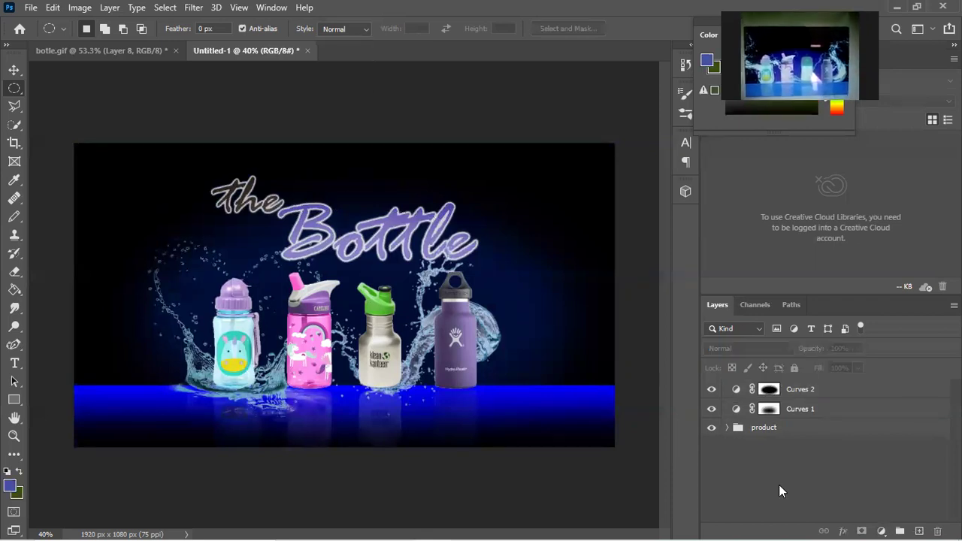
pyautogui.click(13, 70)
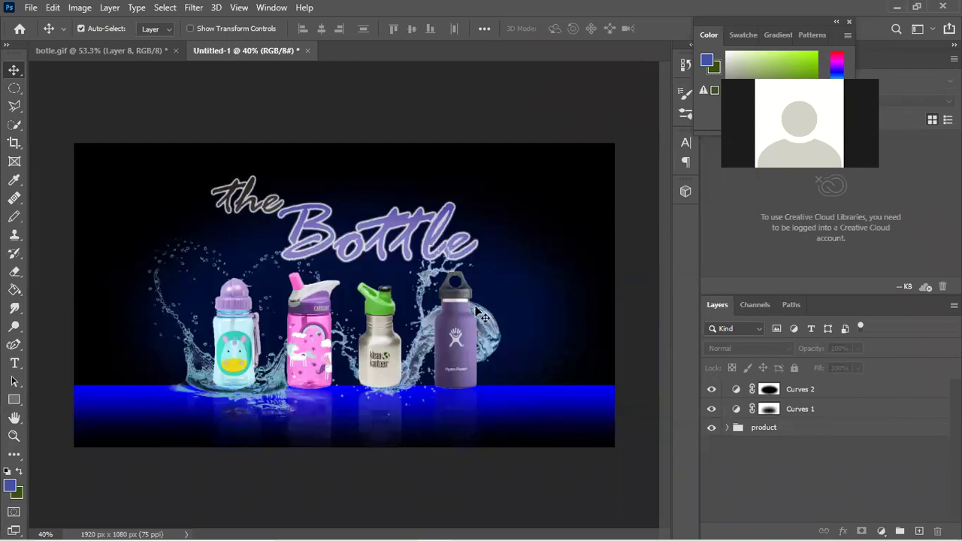
pyautogui.moveTo(711, 111); pyautogui.dragTo(847, 64)
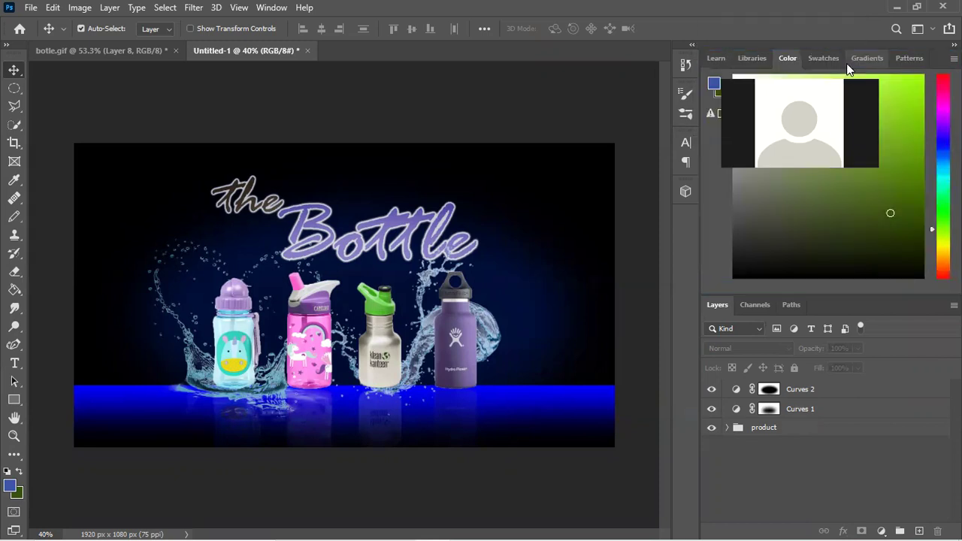
pyautogui.click(715, 58)
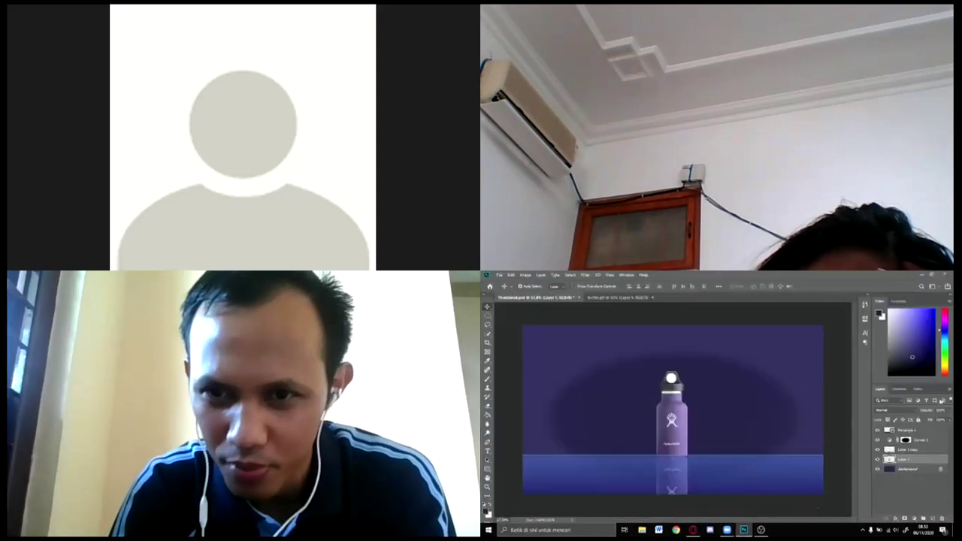
# Step: Select the Curves 1 layer in the shared Photoshop poster within Zoom's gallery view
pyautogui.click(923, 440)
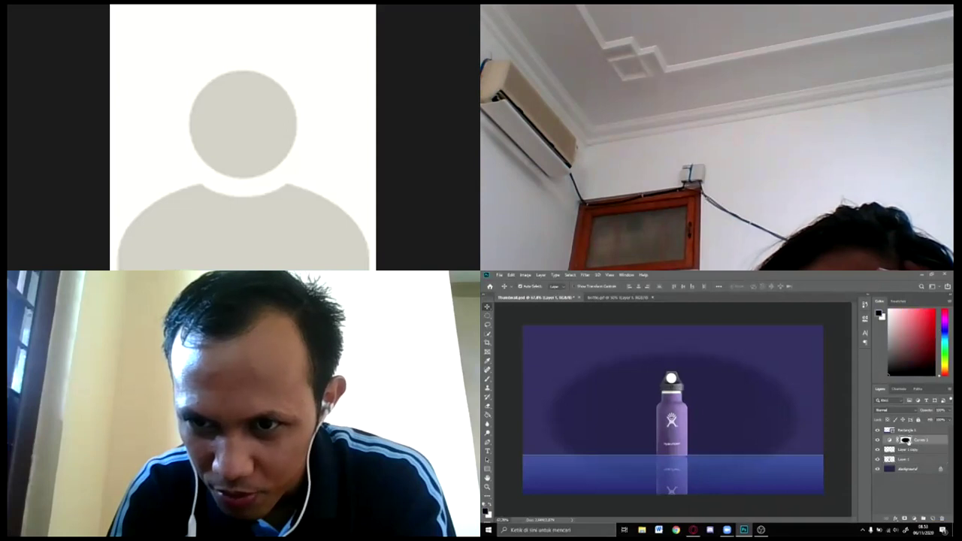
pyautogui.doubleClick(906, 440)
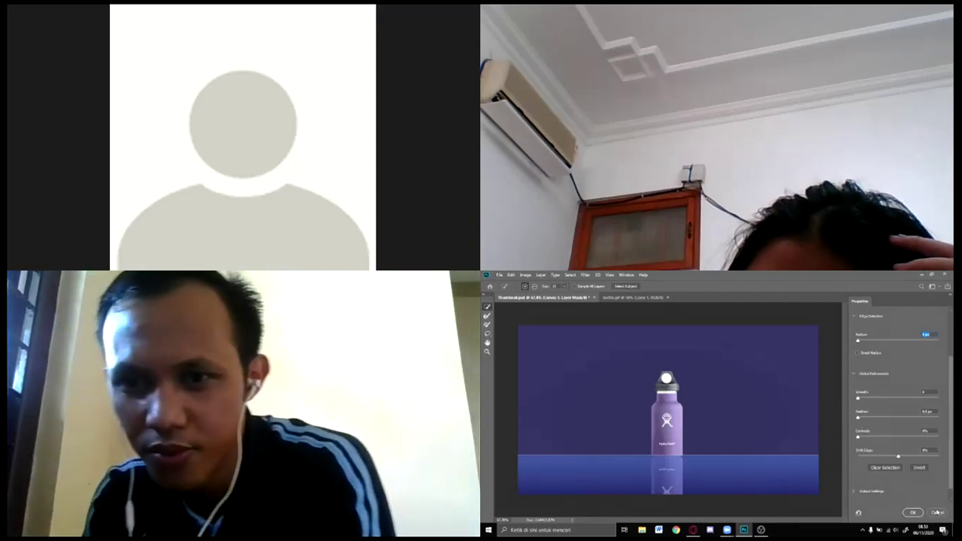
pyautogui.scroll(-1, 895, 451)
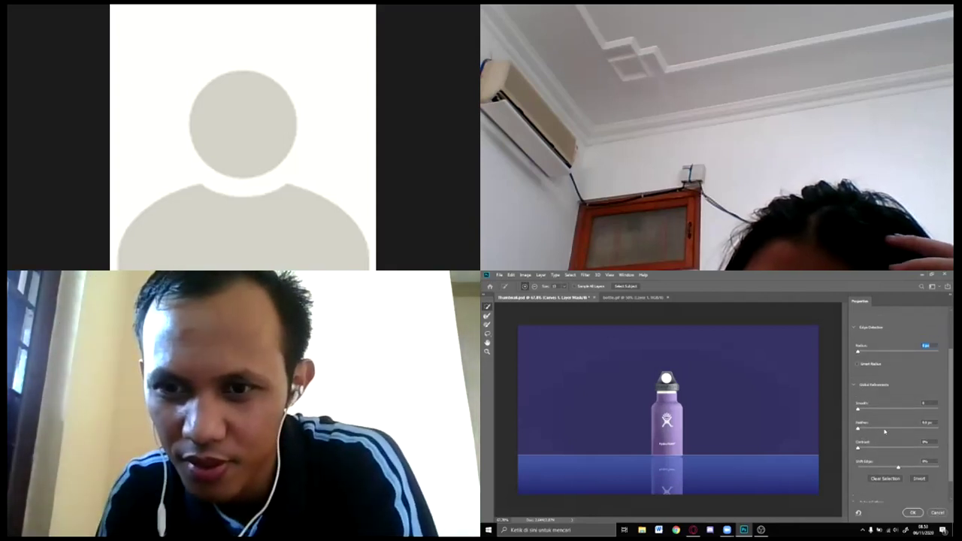
pyautogui.click(937, 513)
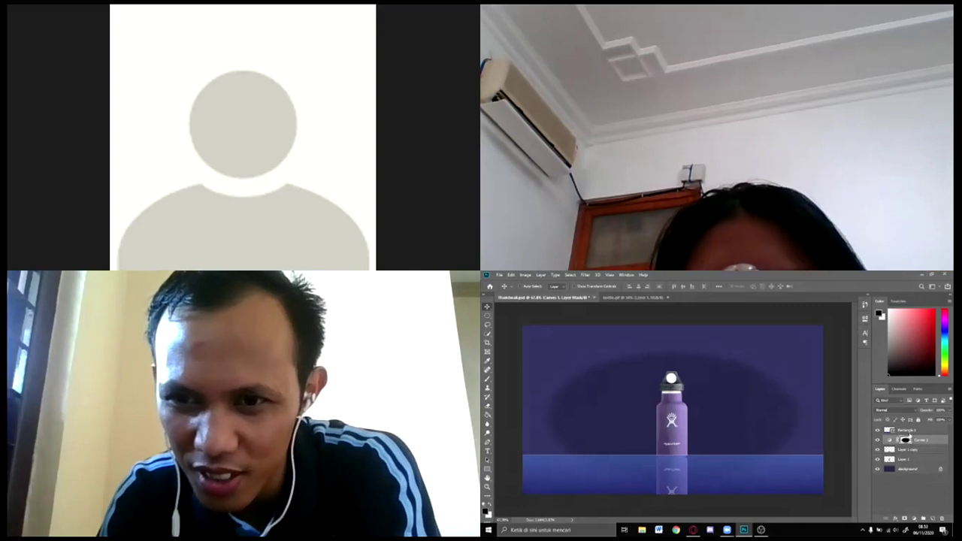
pyautogui.hotkey('ctrl', 'i')
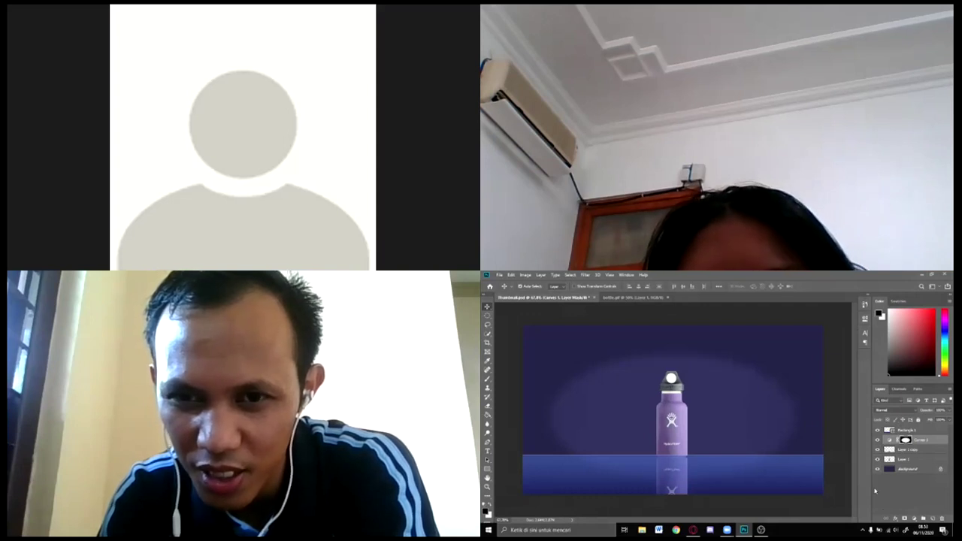
pyautogui.rightClick(875, 490)
pyautogui.click(875, 489)
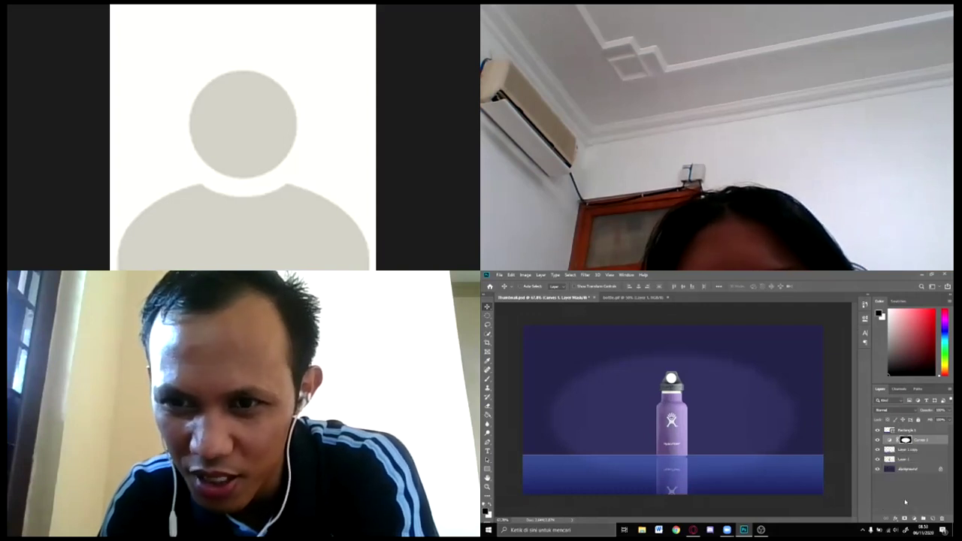
pyautogui.hotkey('ctrl', 'i')
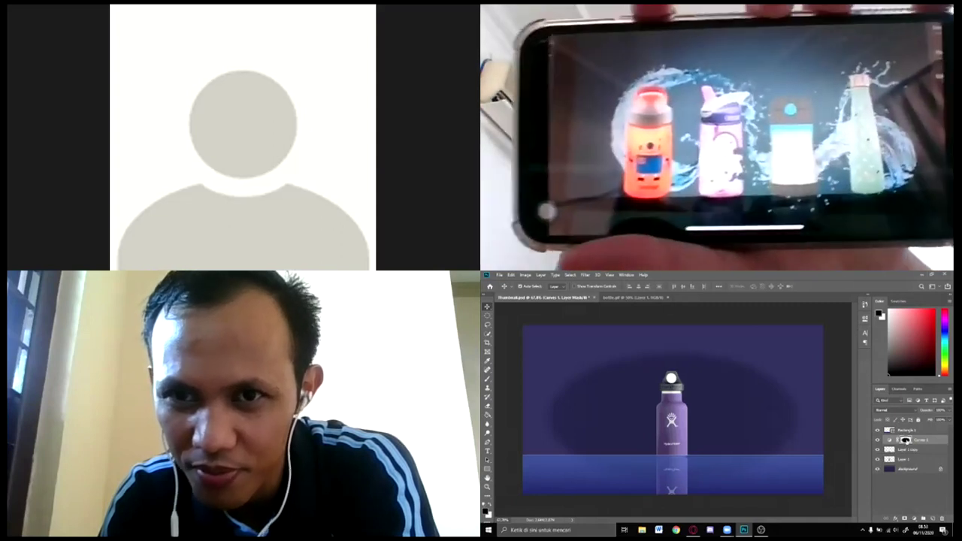
pyautogui.hotkey('ctrl', 'alt', 'r')
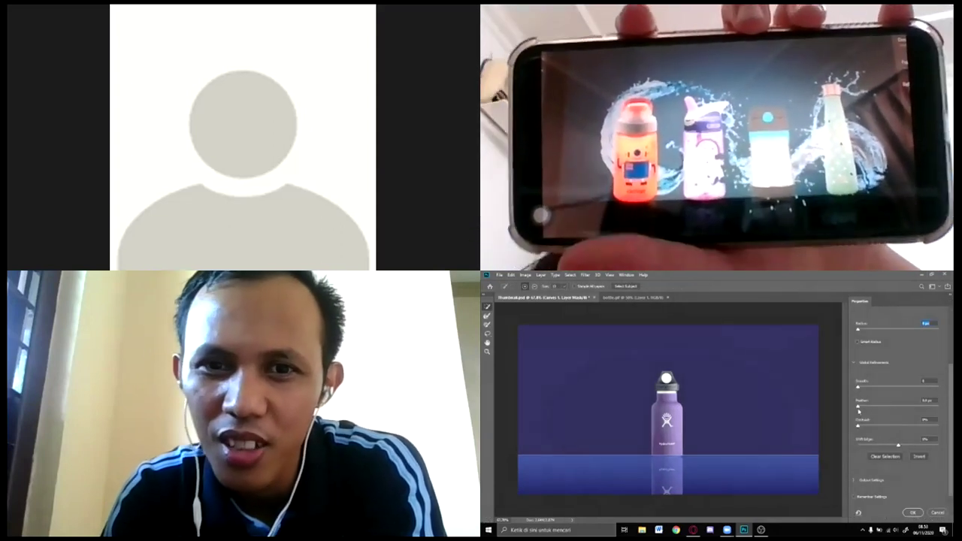
pyautogui.moveTo(859, 411); pyautogui.dragTo(864, 407)
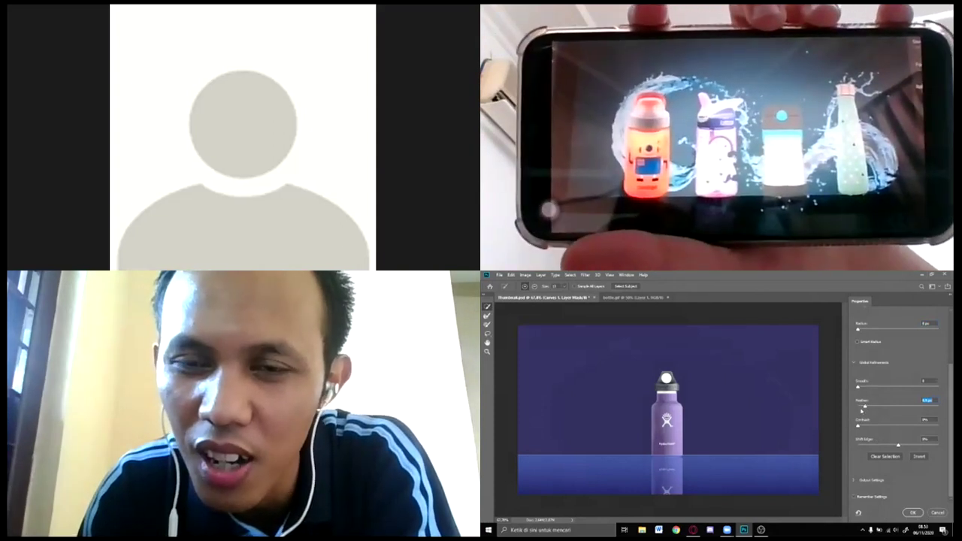
pyautogui.press('Tab')
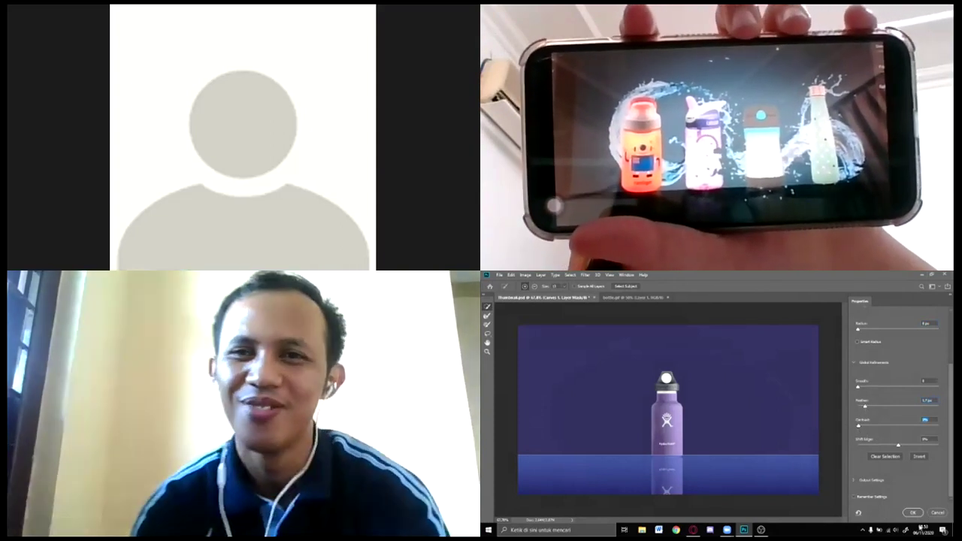
pyautogui.press('Return')
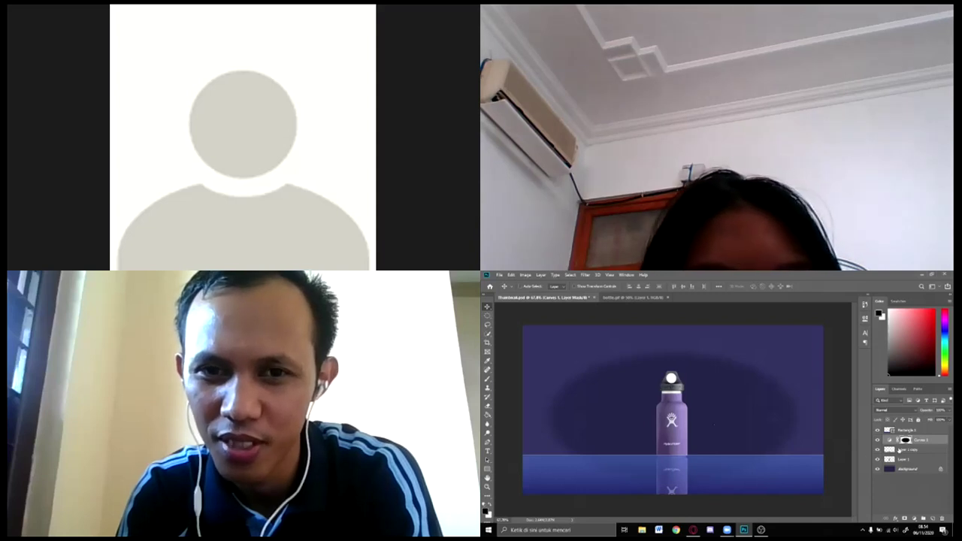
# Step: Duplicate Curves 1 (Ctrl+J), invert the copy's mask, and lower its feather in Select and Mask
pyautogui.hotkey('ctrl', 'j')
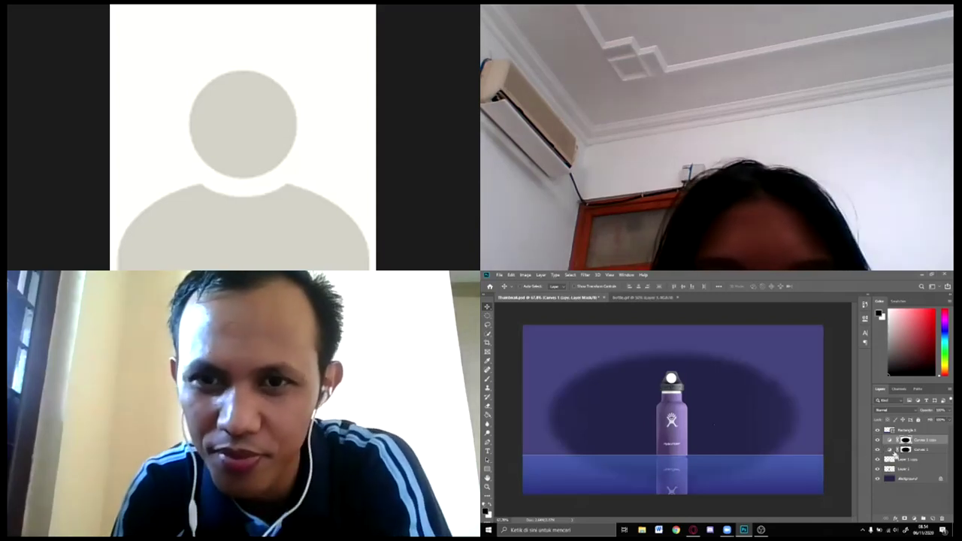
pyautogui.hotkey('ctrl', 'i')
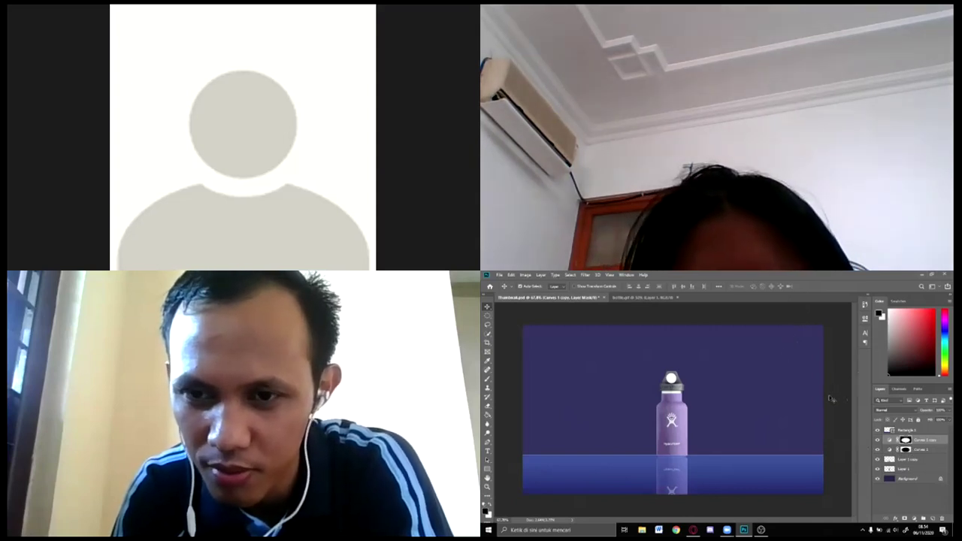
pyautogui.doubleClick(906, 440)
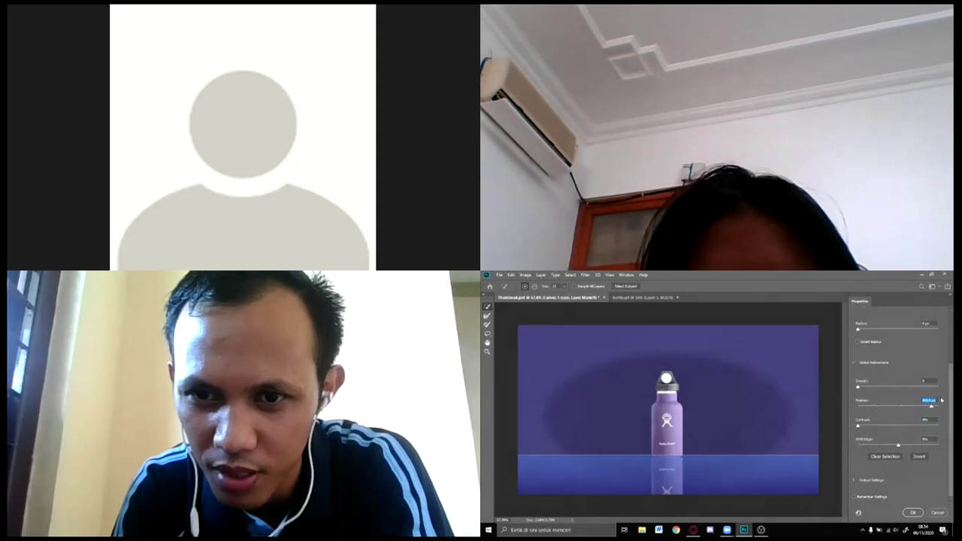
pyautogui.moveTo(915, 413); pyautogui.dragTo(896, 413)
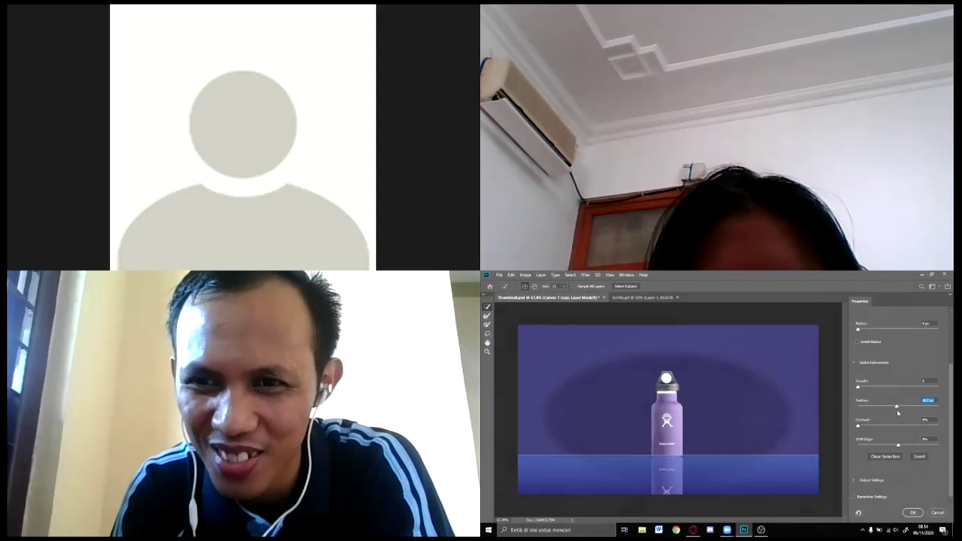
pyautogui.click(913, 513)
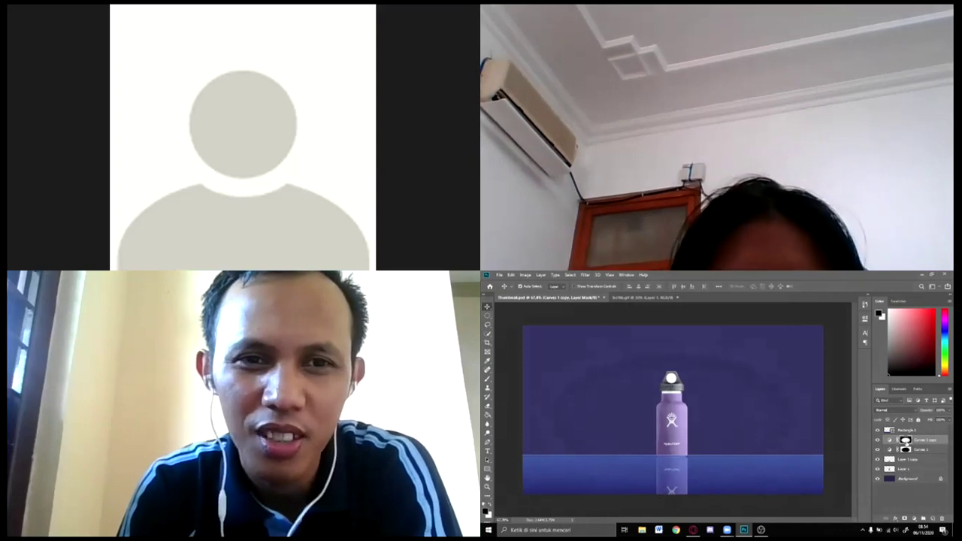
# Step: Reopen Select and Mask on the Curves mask, expand View Mode, and apply the refinement
pyautogui.doubleClick(906, 440)
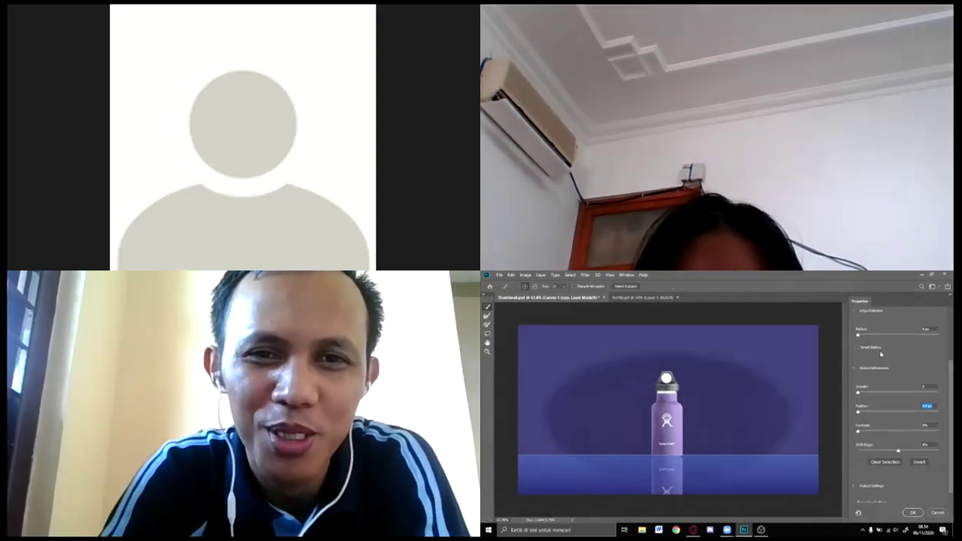
pyautogui.click(873, 367)
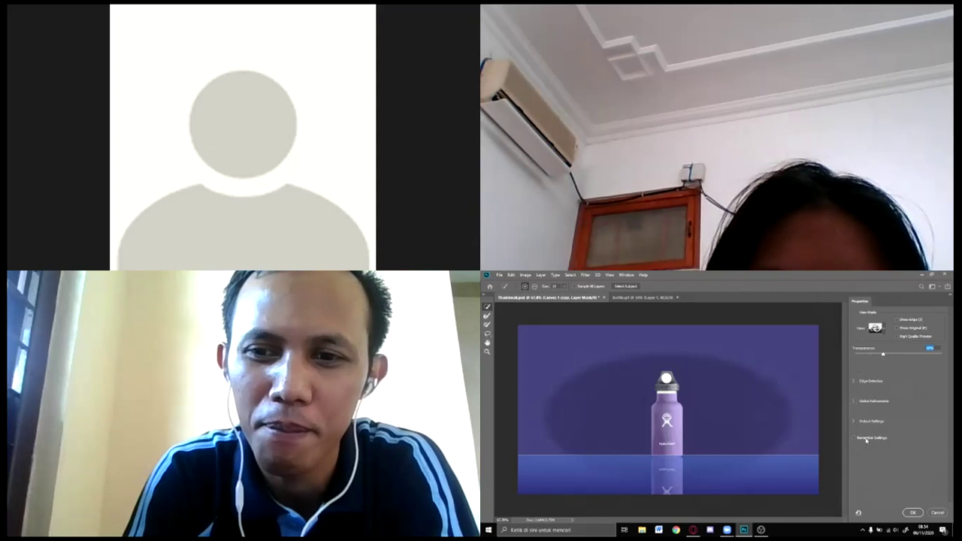
pyautogui.click(910, 513)
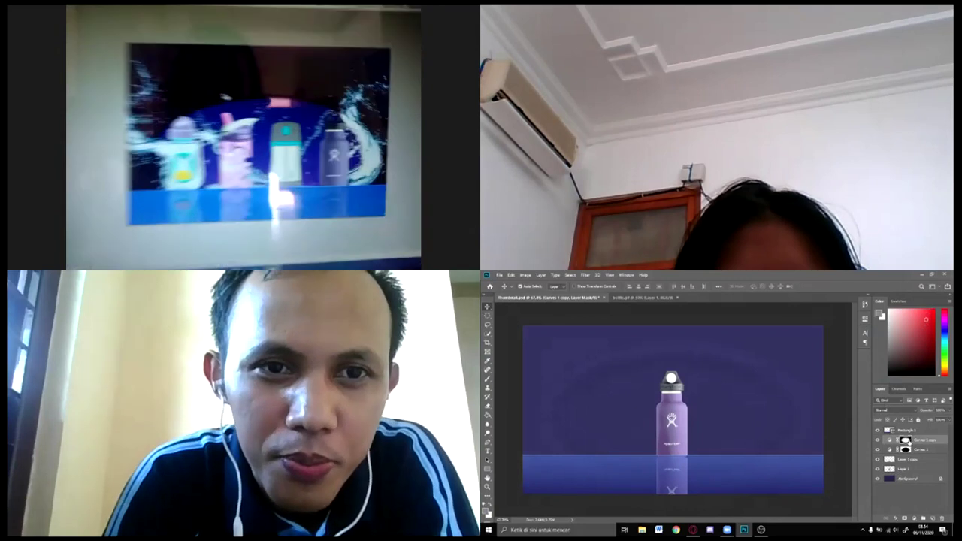
# Step: Raise the Curves 1 mask feather in Properties, then bring the Zoom meeting window forward
pyautogui.doubleClick(891, 440)
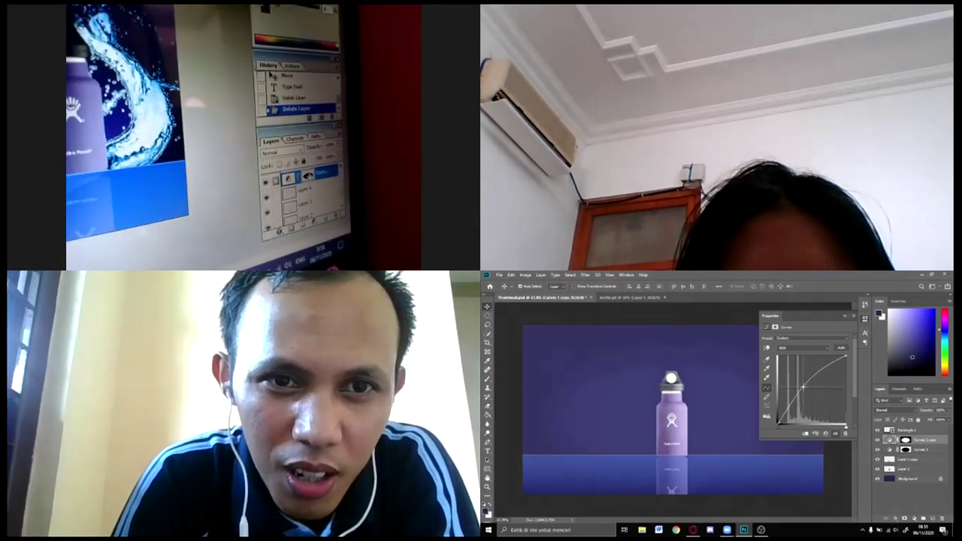
pyautogui.click(906, 449)
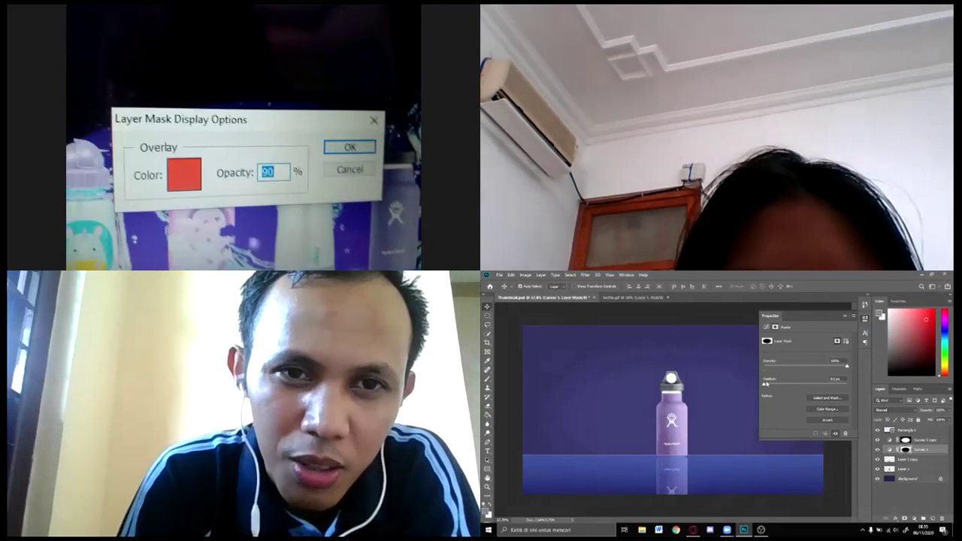
pyautogui.click(781, 384)
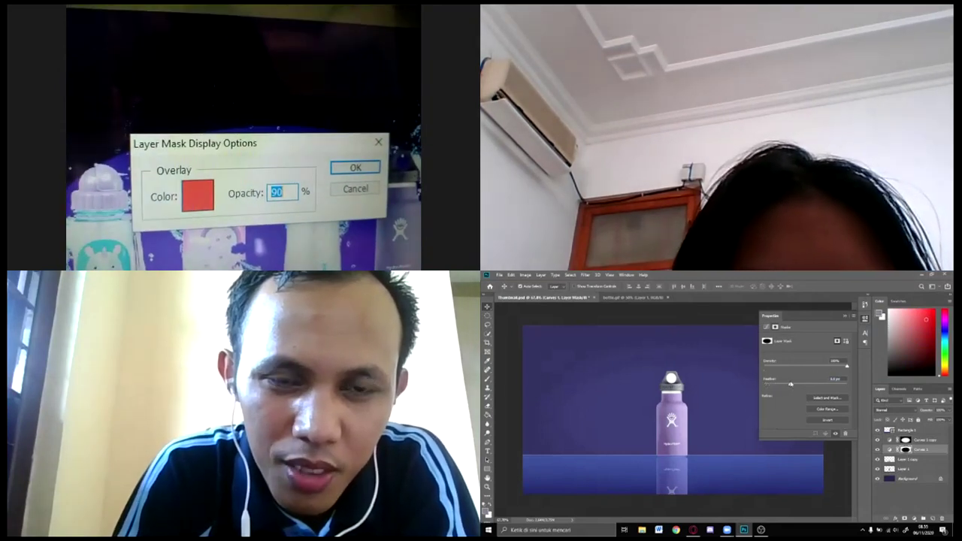
pyautogui.moveTo(781, 384); pyautogui.dragTo(790, 384)
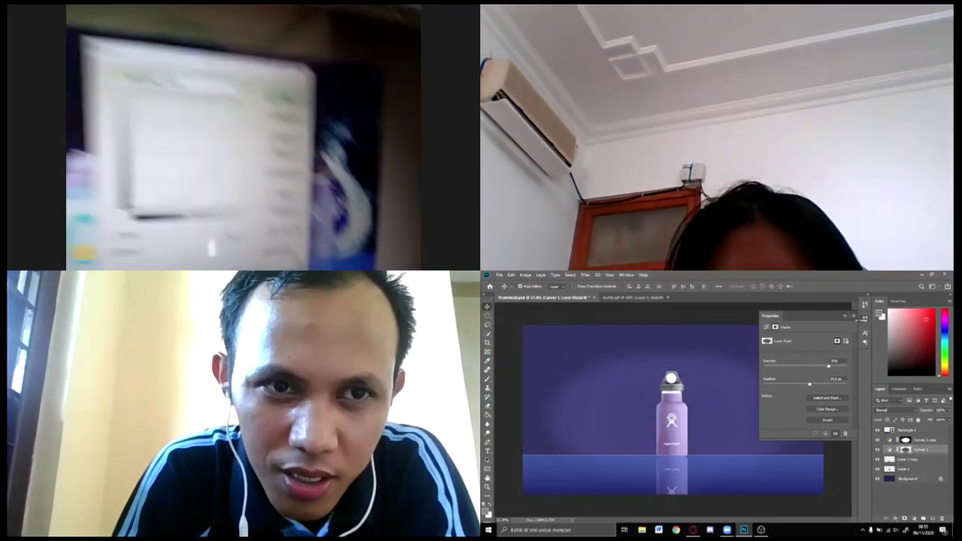
pyautogui.click(865, 318)
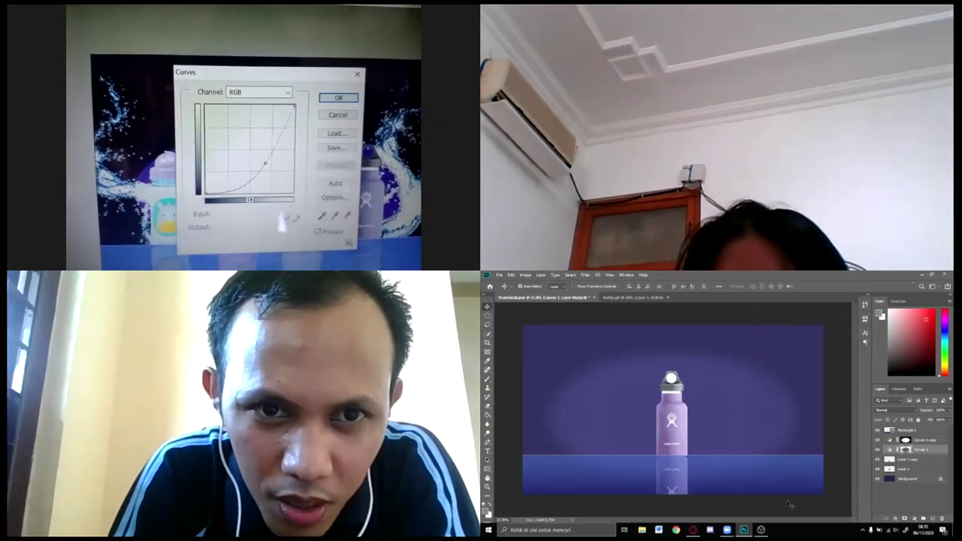
pyautogui.click(727, 530)
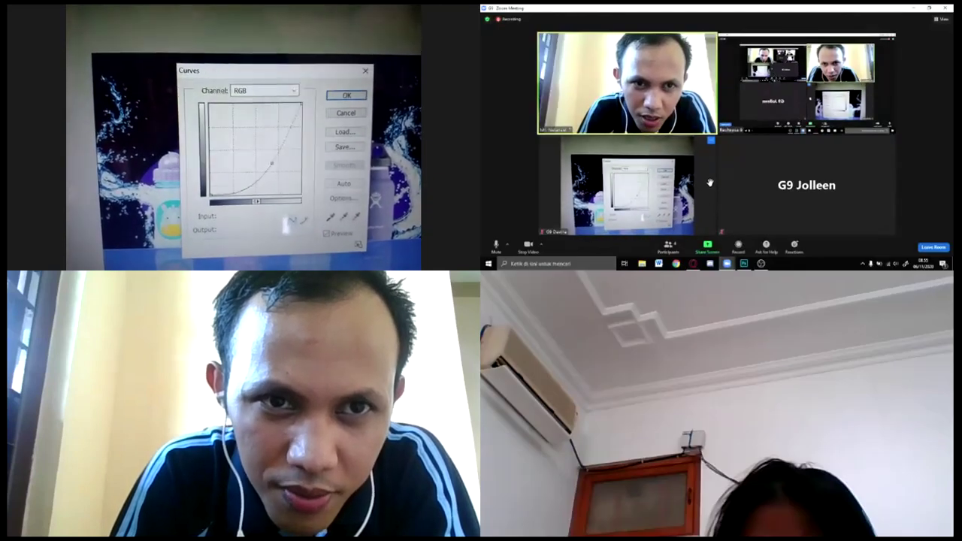
# Step: Turn off Mirror my video in Zoom's Video Settings and return Photoshop to the share
pyautogui.rightClick(728, 198)
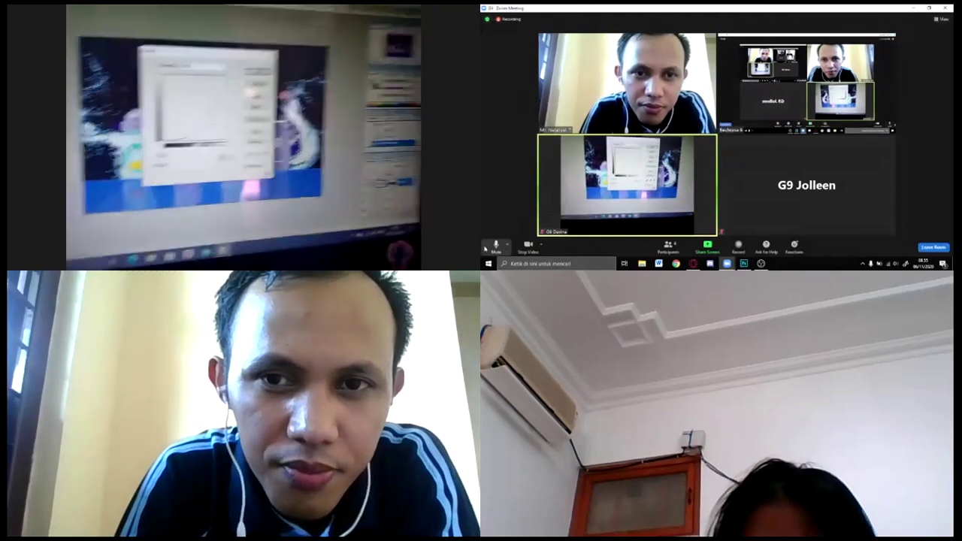
pyautogui.click(539, 245)
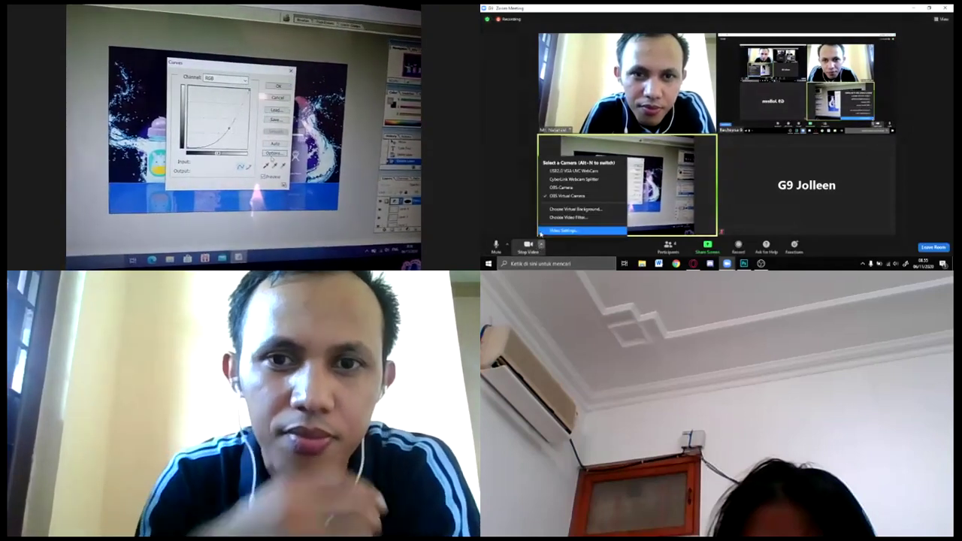
pyautogui.click(564, 230)
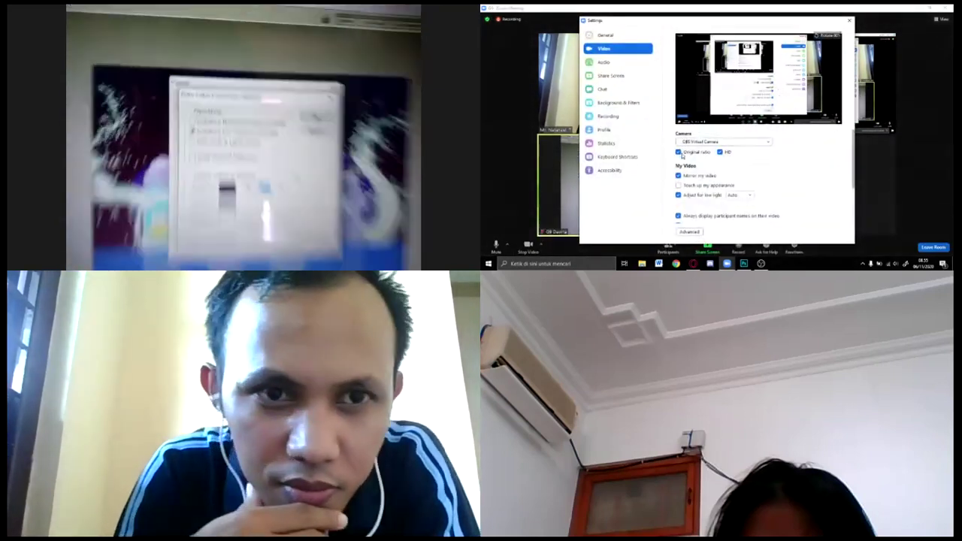
pyautogui.click(679, 176)
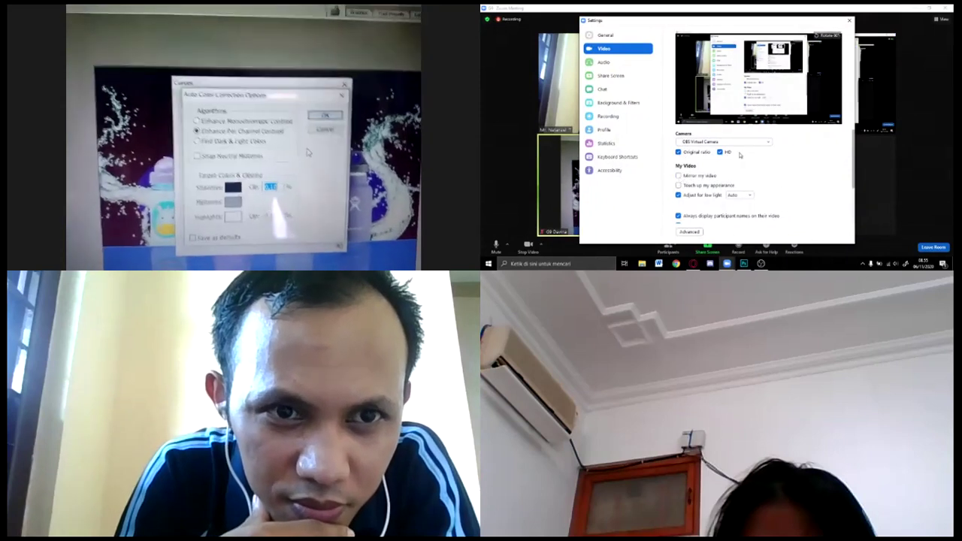
pyautogui.click(850, 20)
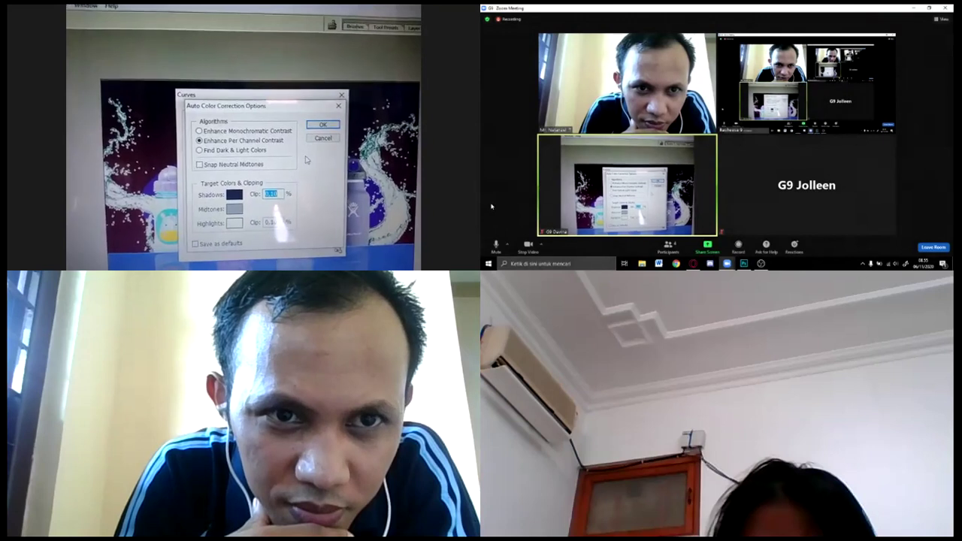
pyautogui.click(744, 263)
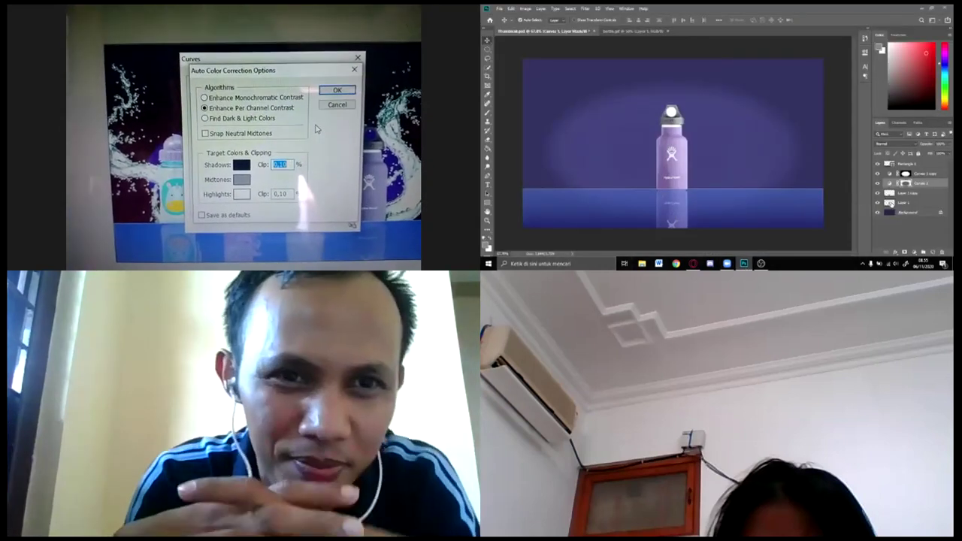
# Step: Select Layer 1, zoom into the bottle cap, and marquee its white circle
pyautogui.click(919, 203)
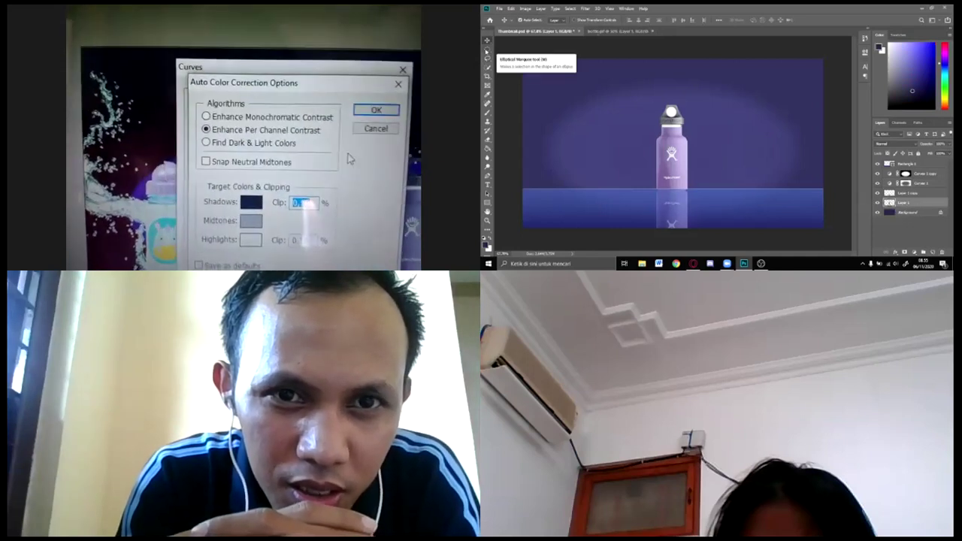
pyautogui.scroll(3, 666, 113)
pyautogui.scroll(1, 654, 111)
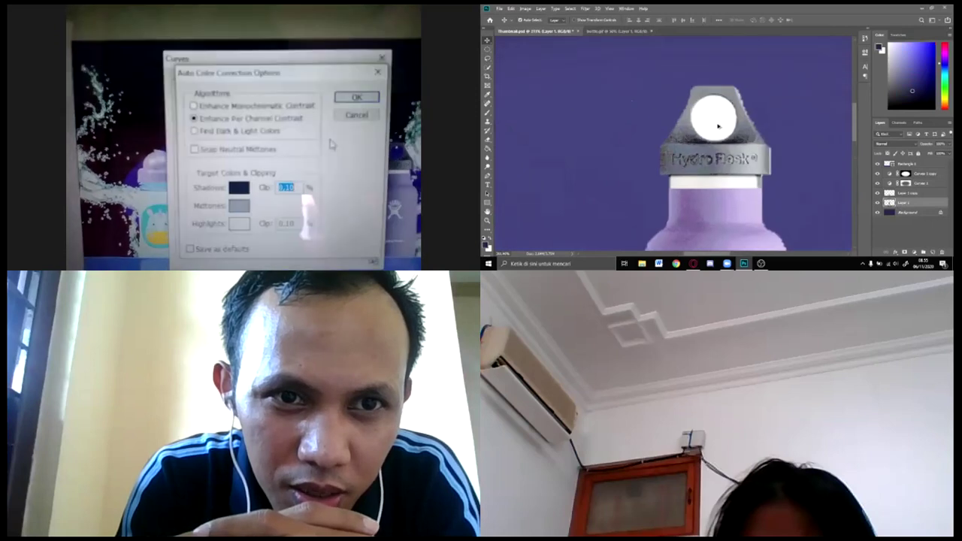
pyautogui.scroll(1, 691, 124)
pyautogui.scroll(1, 727, 137)
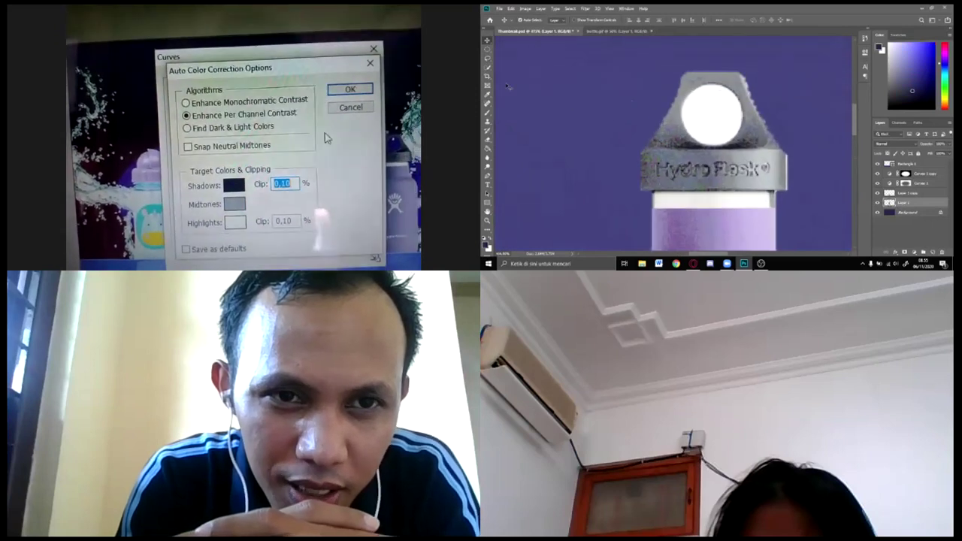
pyautogui.press('m')
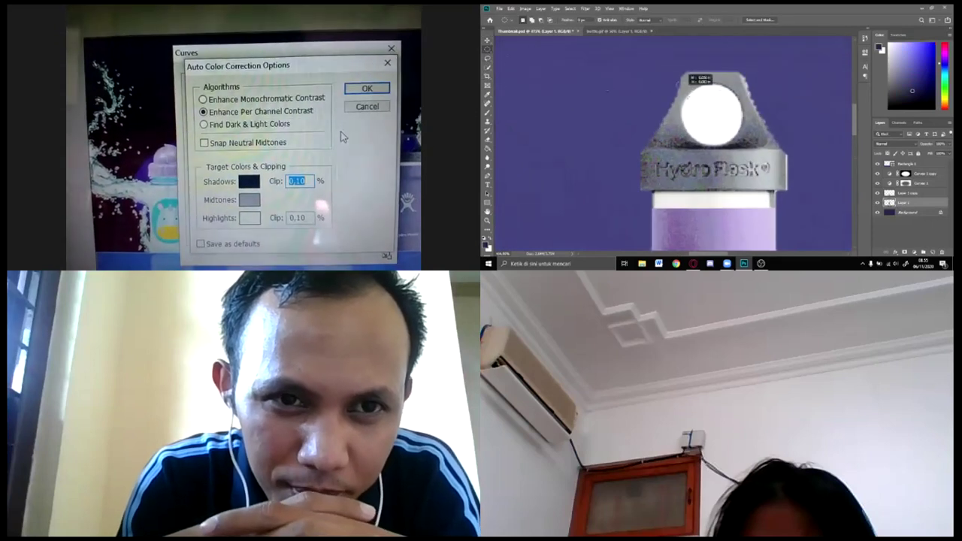
pyautogui.moveTo(675, 81)
pyautogui.mouseDown()
pyautogui.moveTo(746, 134)
pyautogui.moveTo(719, 126)
pyautogui.mouseUp()
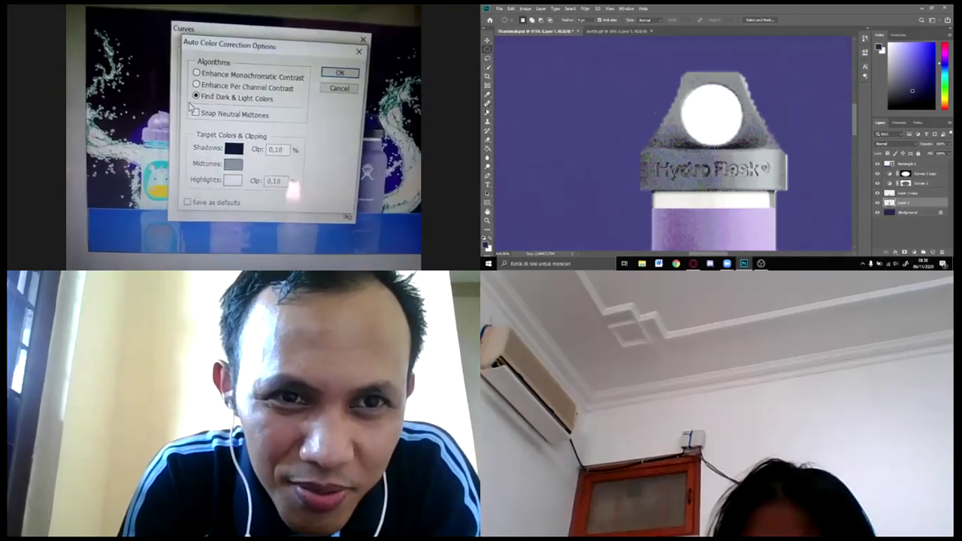
# Step: Try Quick Selection on the white fill inside the cap's loop
pyautogui.press('w')
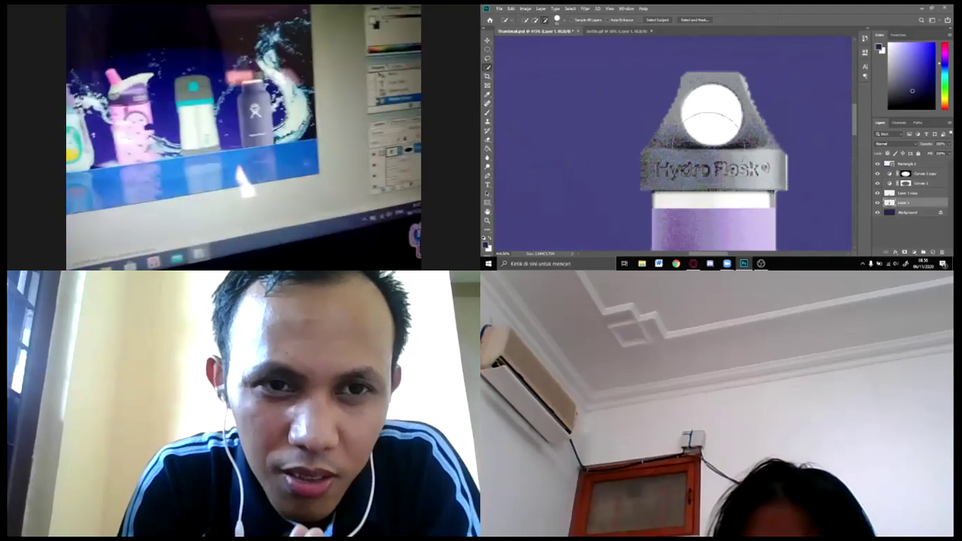
pyautogui.click(558, 20)
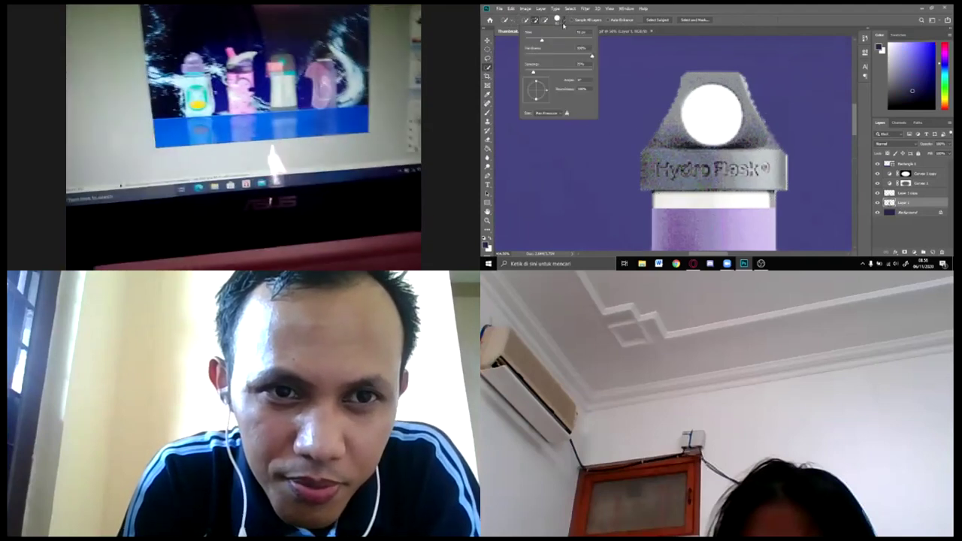
pyautogui.click(561, 20)
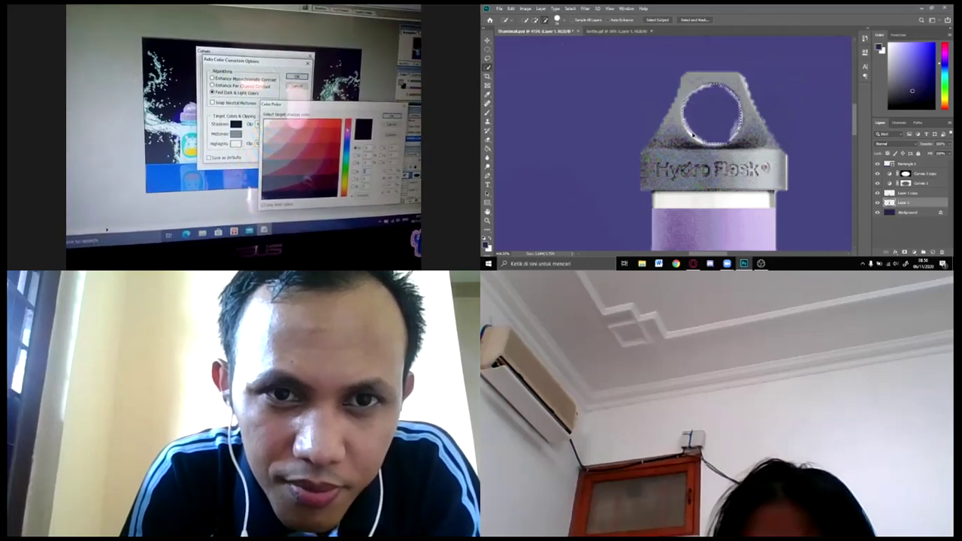
pyautogui.click(711, 111)
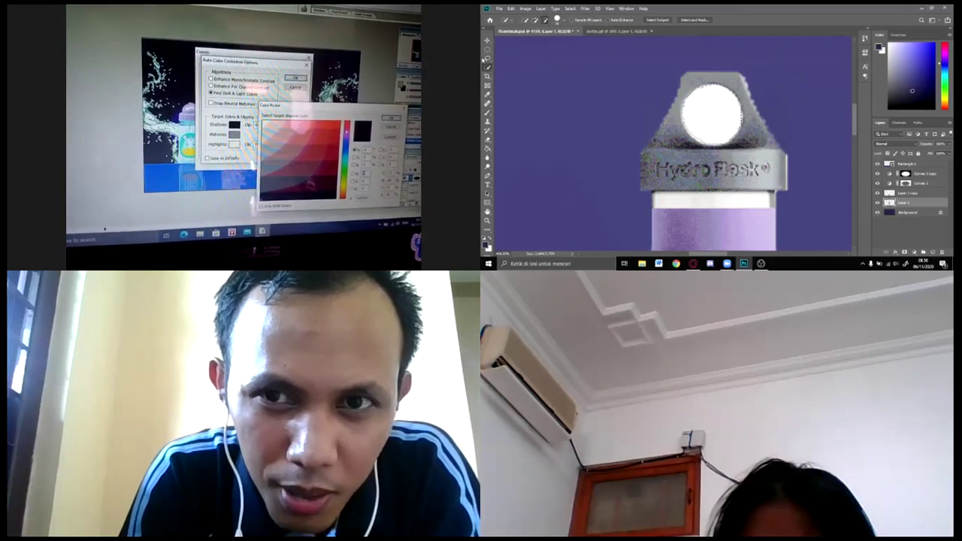
# Step: Draw an elliptical selection over the cap's white circle and delete it
pyautogui.click(487, 48)
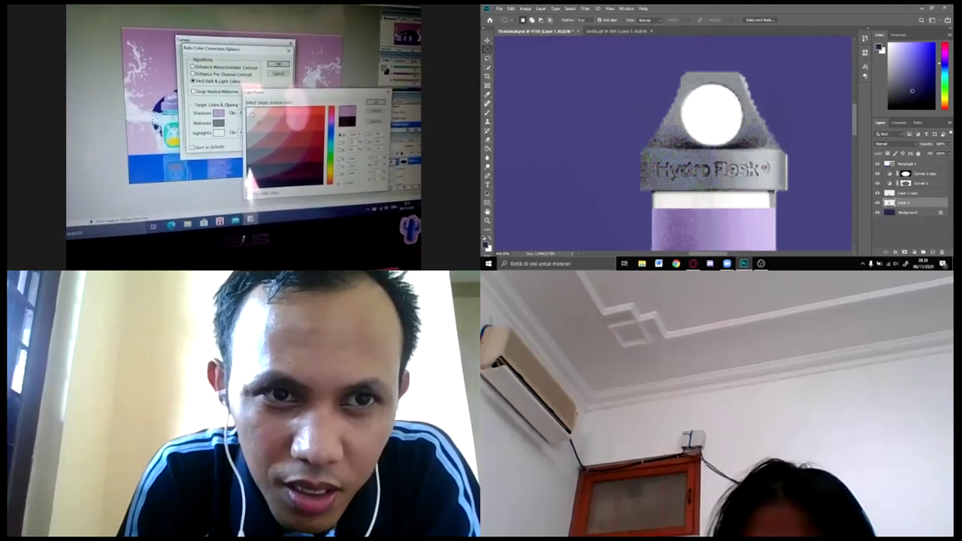
pyautogui.moveTo(685, 73); pyautogui.dragTo(687, 74)
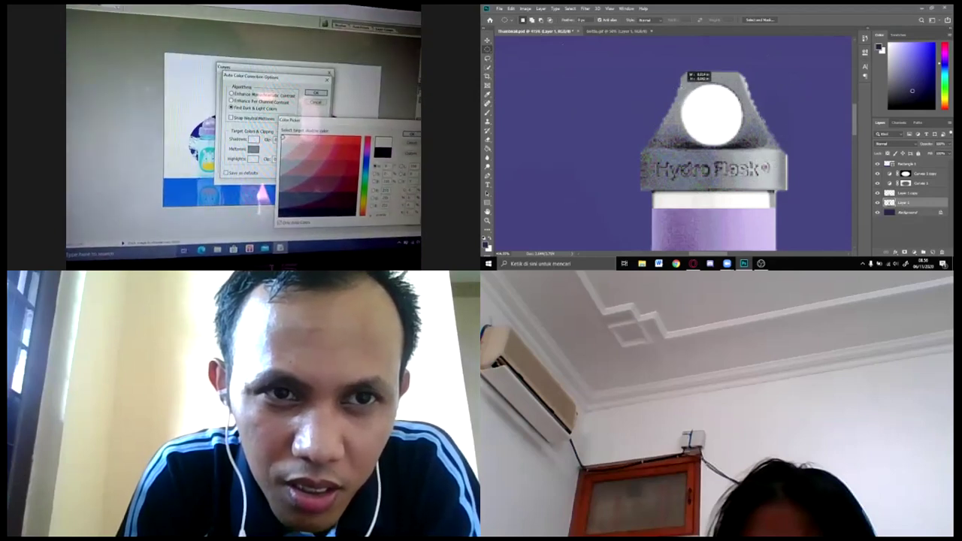
pyautogui.moveTo(720, 128); pyautogui.dragTo(740, 138)
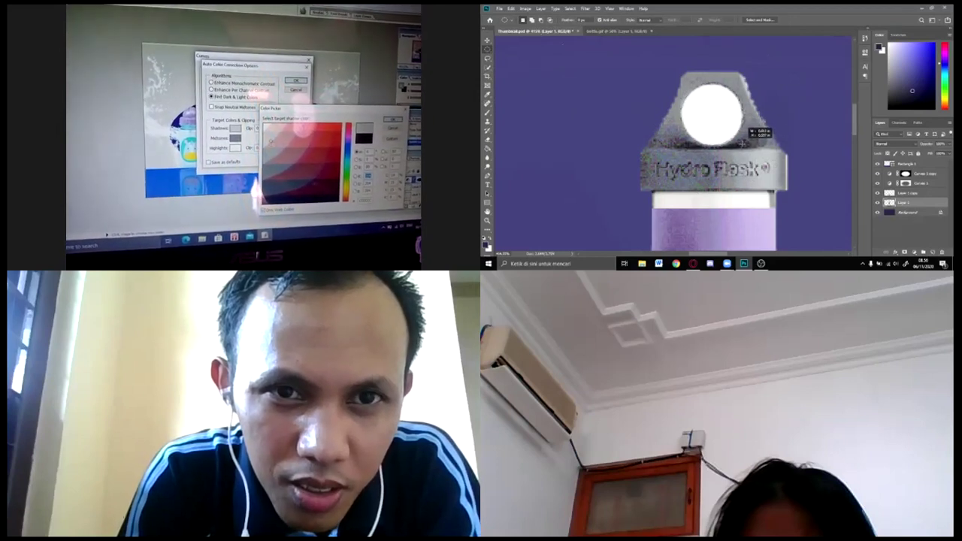
pyautogui.moveTo(743, 142); pyautogui.dragTo(742, 142)
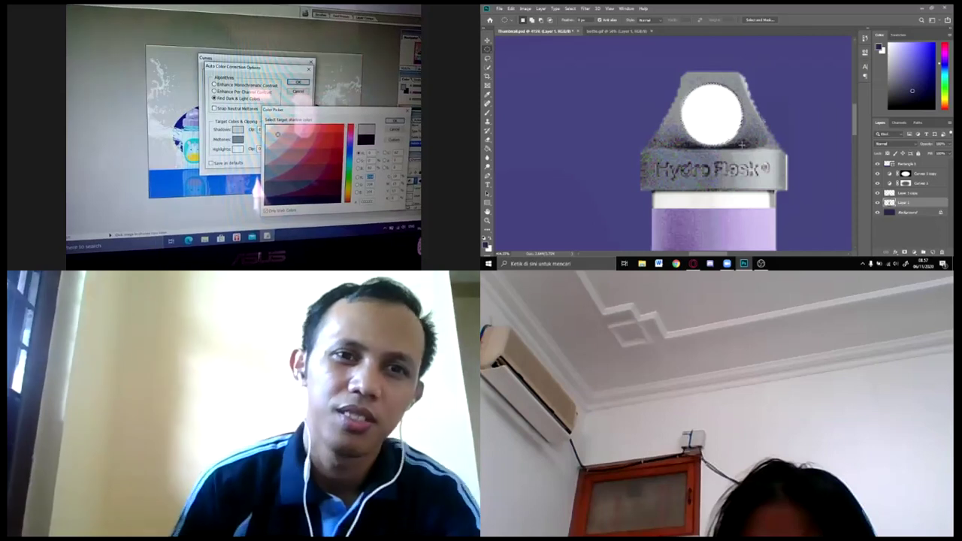
pyautogui.press('Delete')
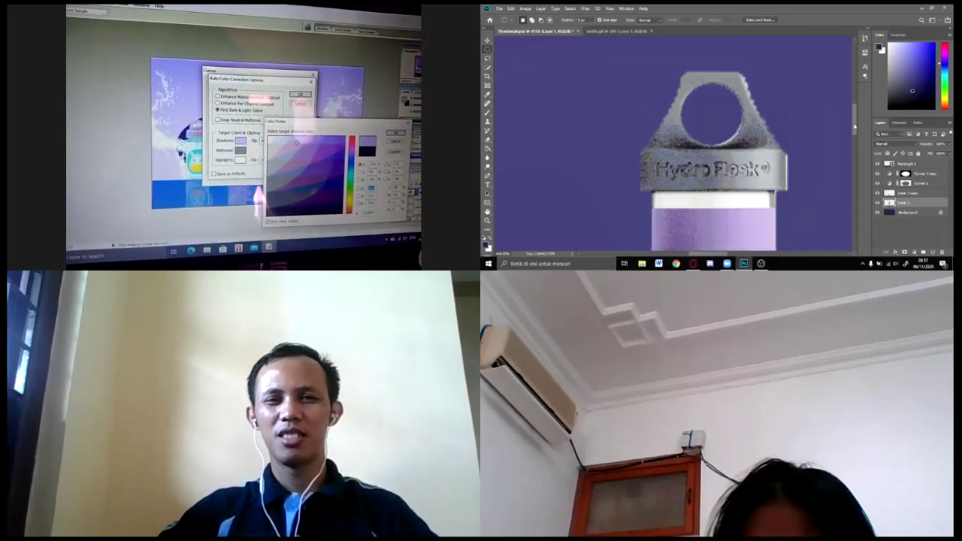
# Step: Give Layer 1 a thin, lower-opacity Stroke effect through Blending Options
pyautogui.rightClick(914, 211)
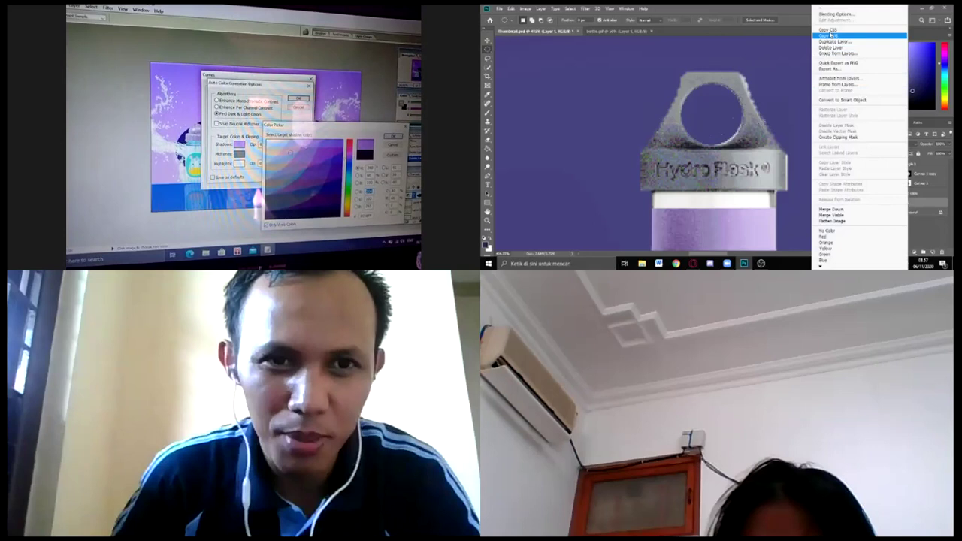
pyautogui.click(835, 16)
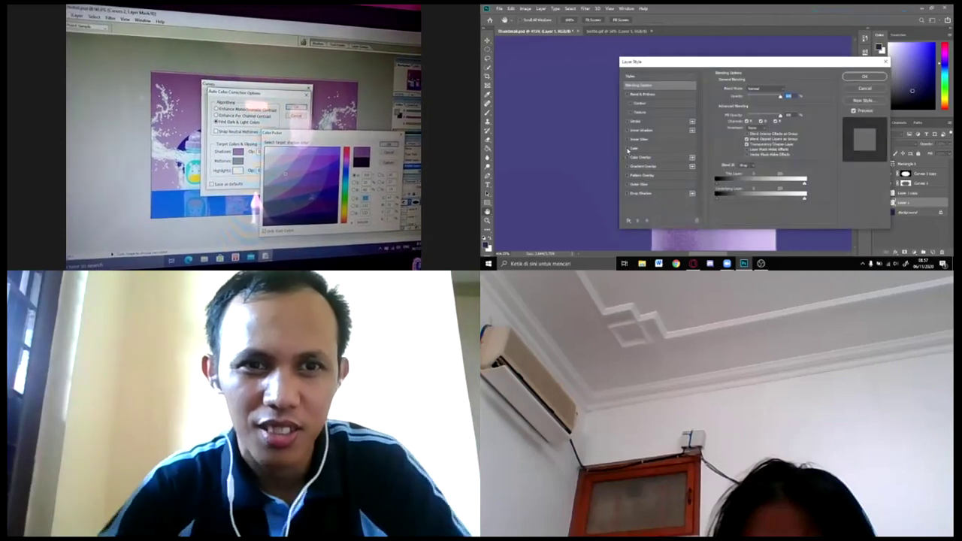
pyautogui.click(627, 121)
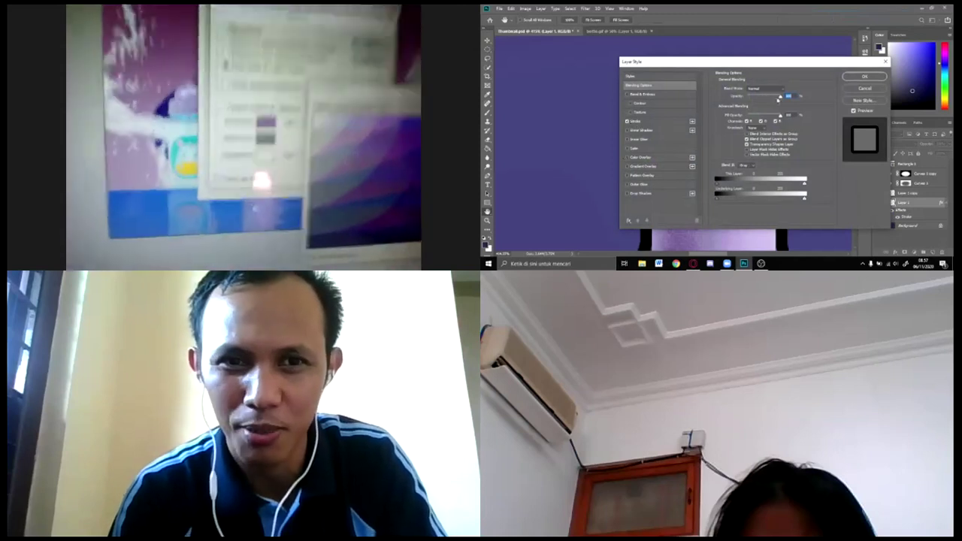
pyautogui.moveTo(781, 97)
pyautogui.mouseDown()
pyautogui.moveTo(751, 99)
pyautogui.moveTo(781, 97)
pyautogui.mouseUp()
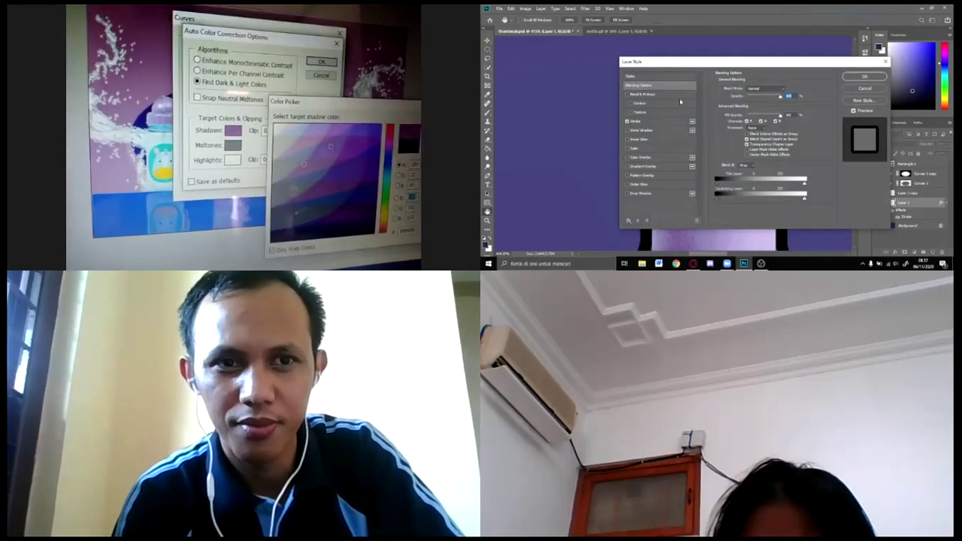
pyautogui.click(662, 122)
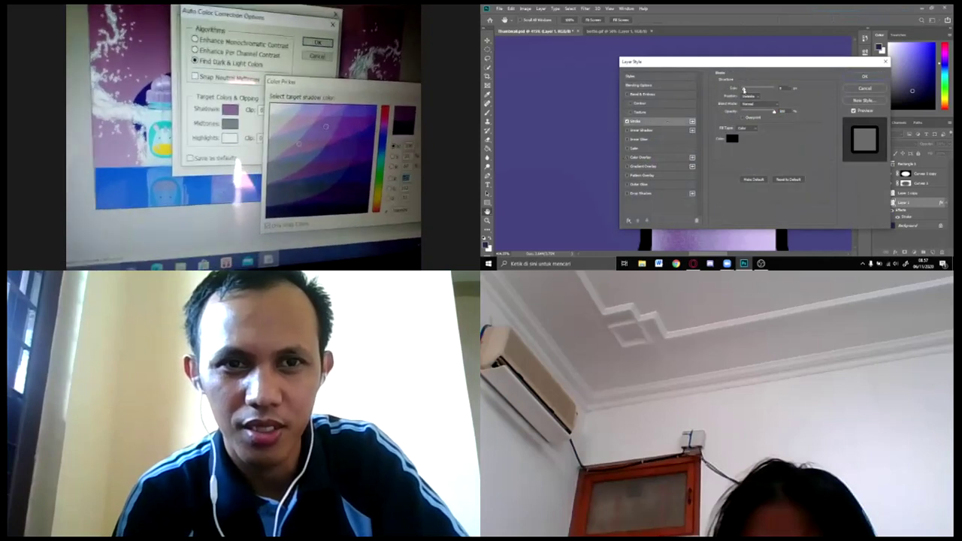
pyautogui.moveTo(744, 90); pyautogui.dragTo(740, 89)
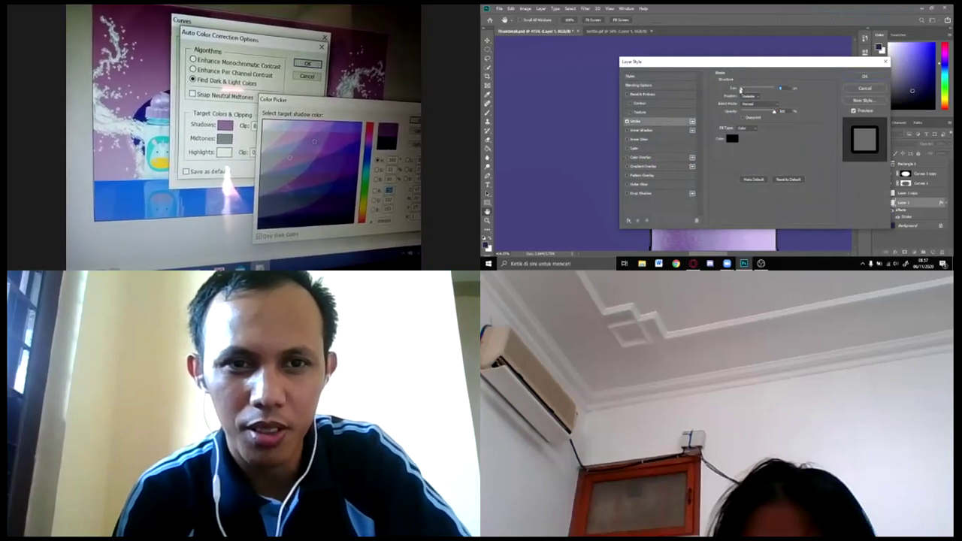
pyautogui.moveTo(774, 113); pyautogui.dragTo(749, 113)
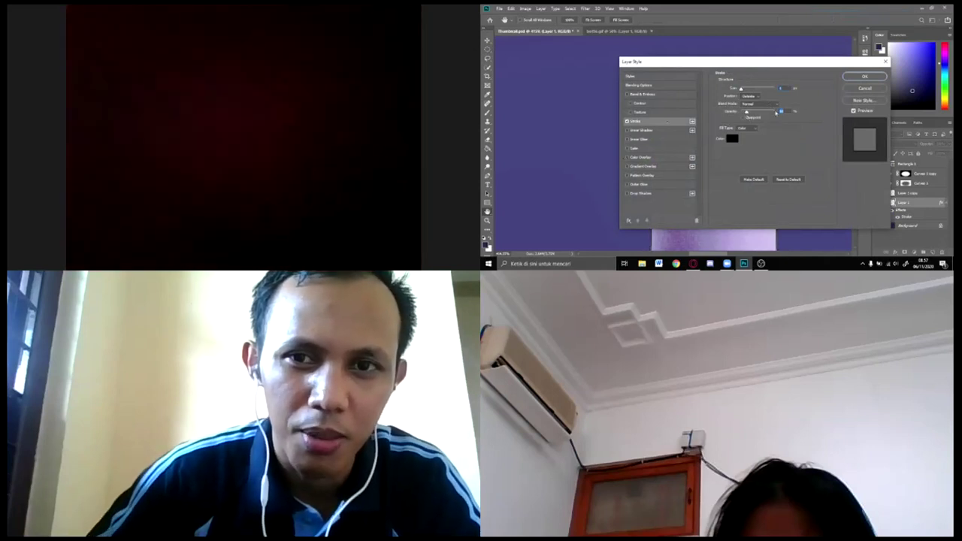
pyautogui.click(862, 78)
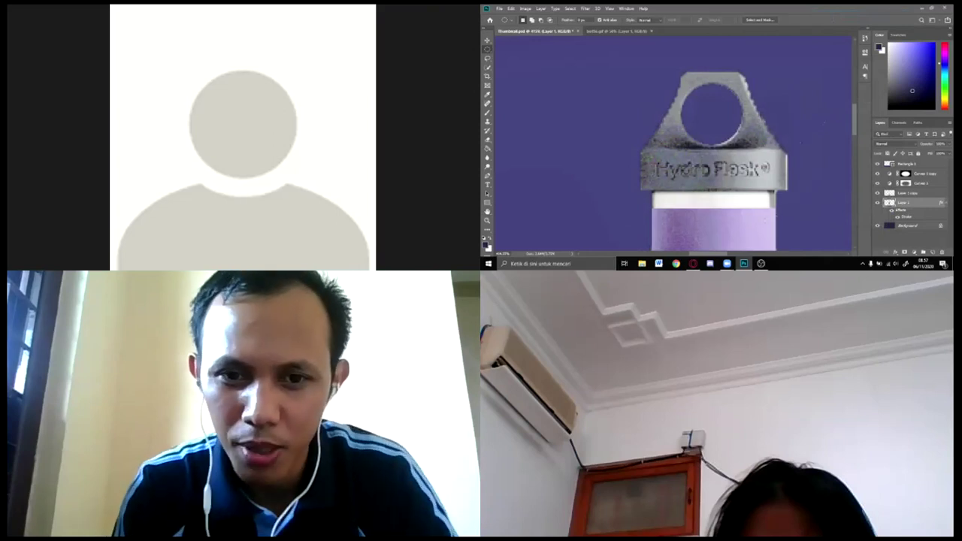
# Step: Zoom out from the cap close-up to view the whole bottle poster
pyautogui.scroll(-1, 765, 221)
pyautogui.scroll(-1, 765, 221)
pyautogui.scroll(-2, 765, 221)
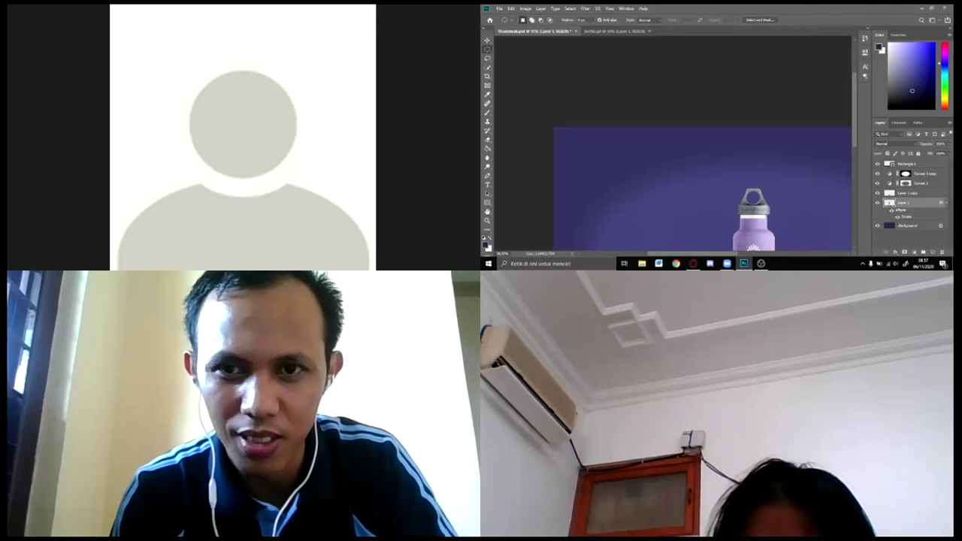
pyautogui.scroll(-1, 765, 221)
pyautogui.scroll(2, 765, 221)
pyautogui.scroll(-1, 765, 221)
pyautogui.scroll(1, 765, 221)
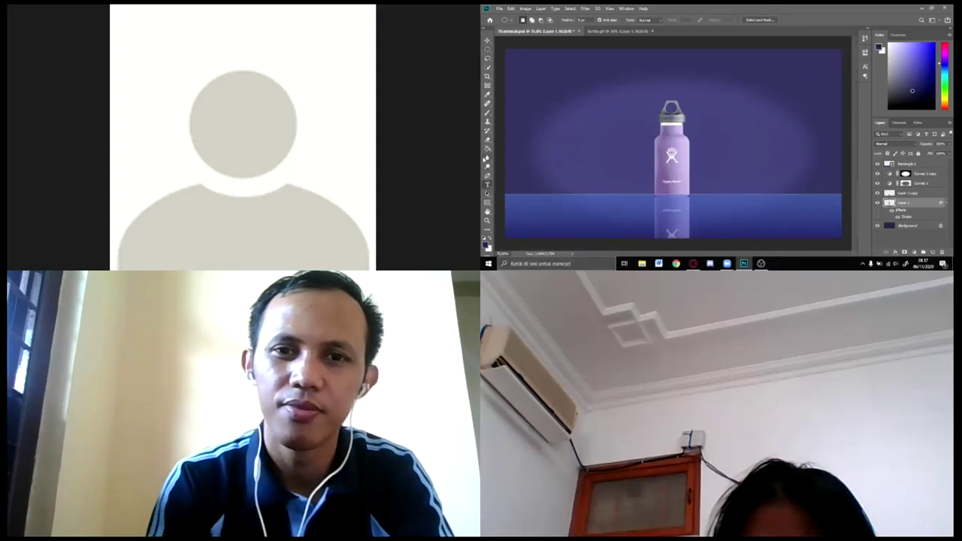
# Step: Add a 72 pt text layer reading 'Rasa Air' beside the bottle
pyautogui.click(569, 131)
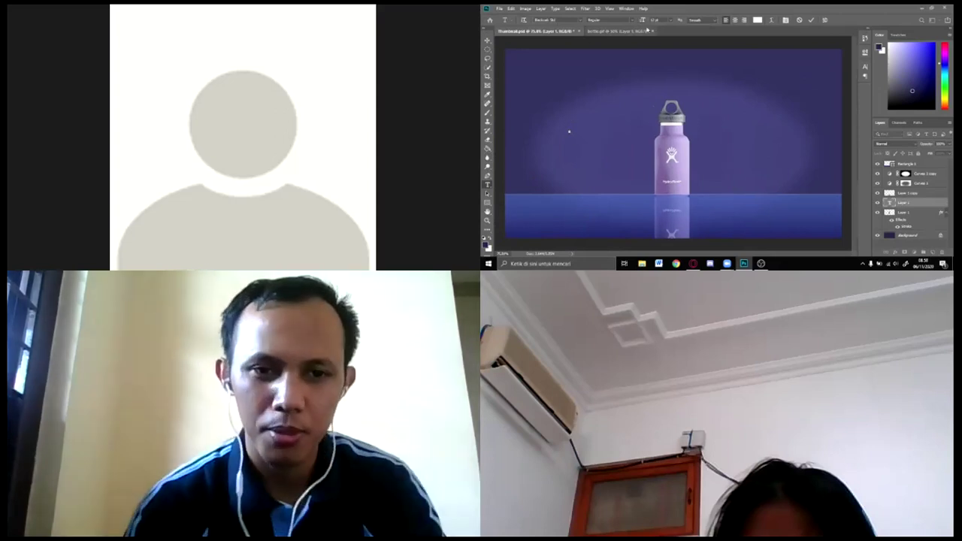
pyautogui.click(664, 20)
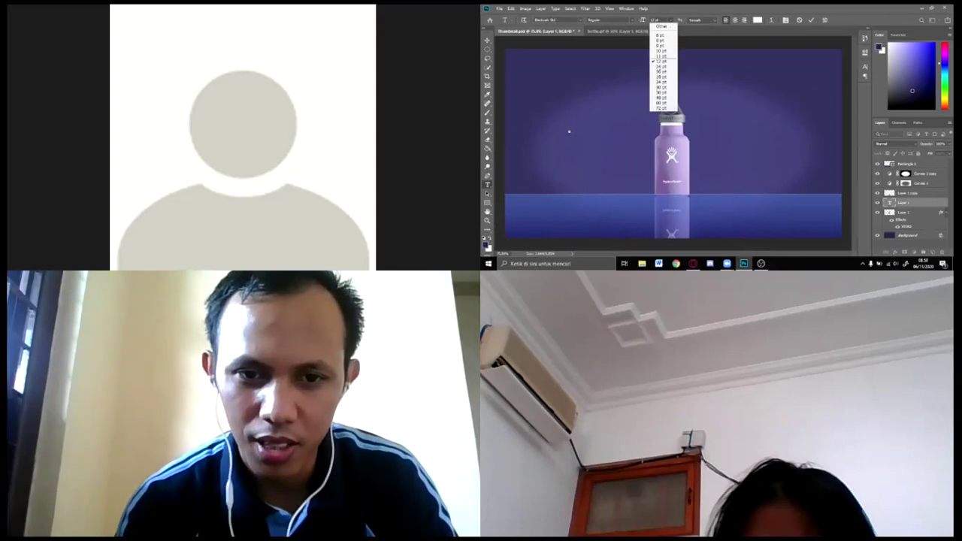
pyautogui.click(653, 108)
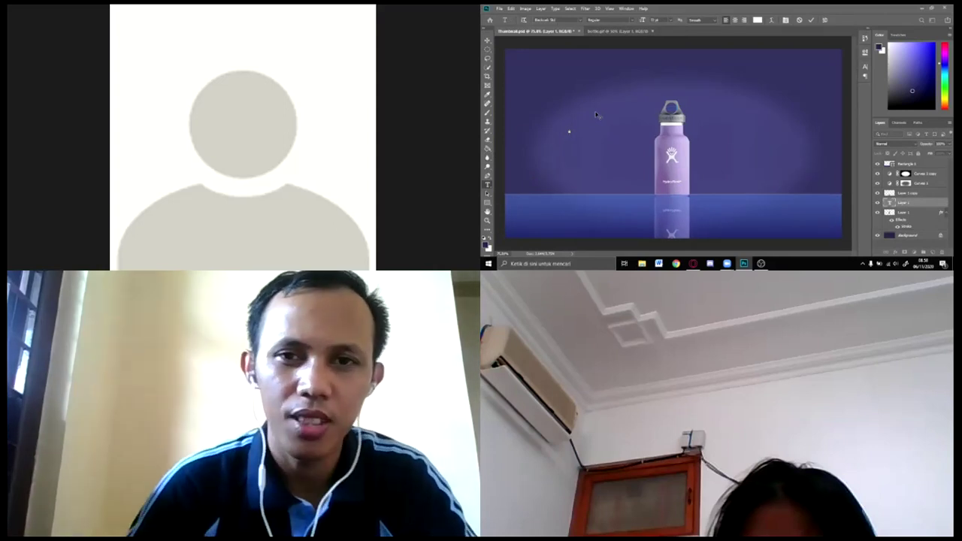
pyautogui.write('R')
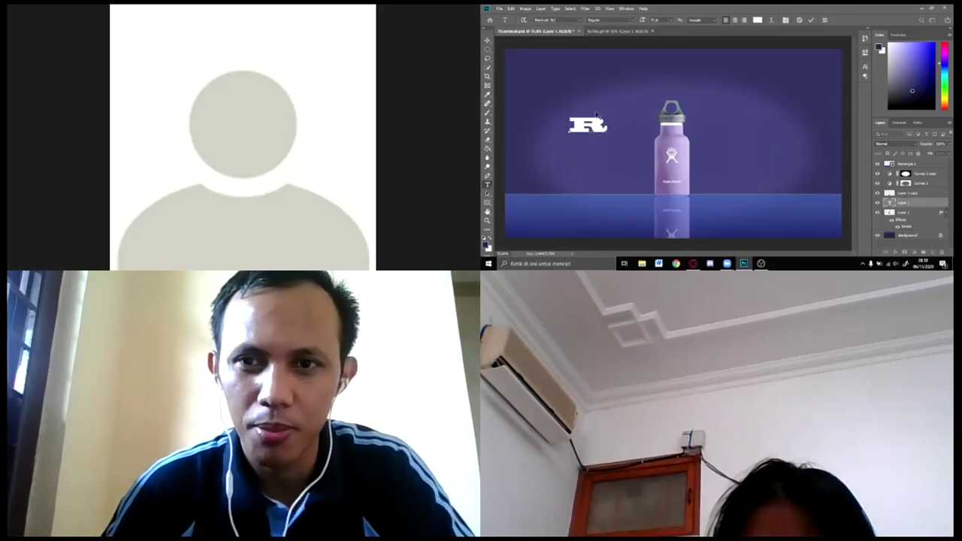
pyautogui.write('asa')
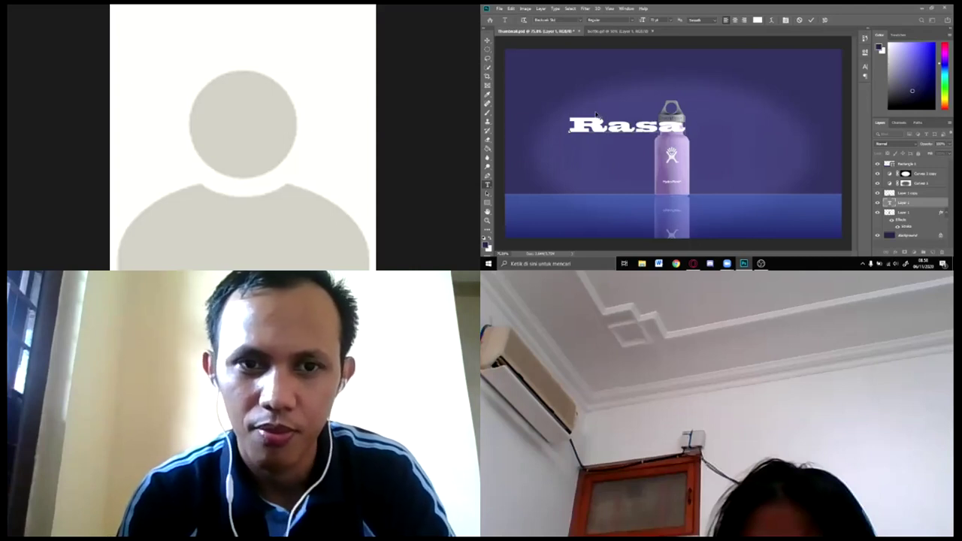
pyautogui.write(' Air')
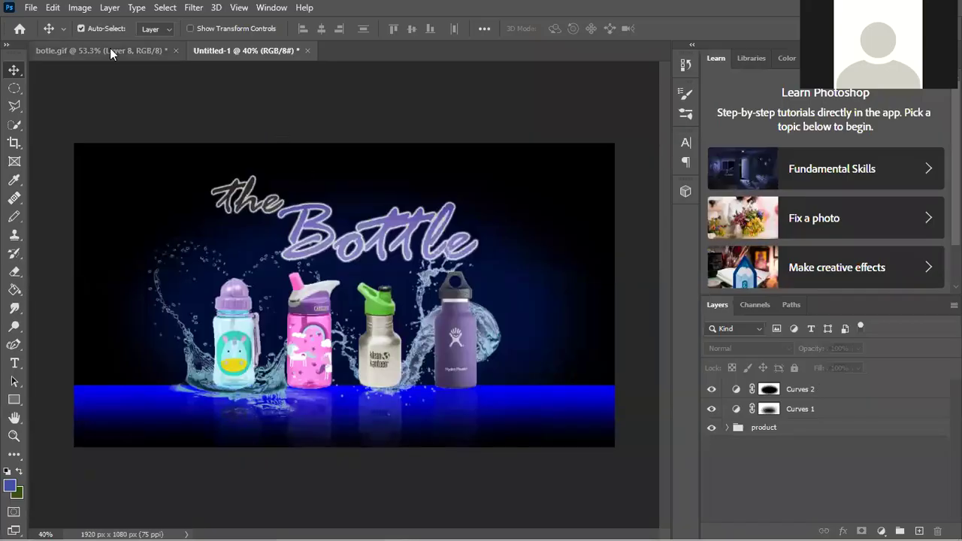
# Step: Save the poster as vignatte 2.psd in PEMBELAJARAN > GRADE 9 jumat Jam ke-1 > 4 product vignatte
pyautogui.click(30, 9)
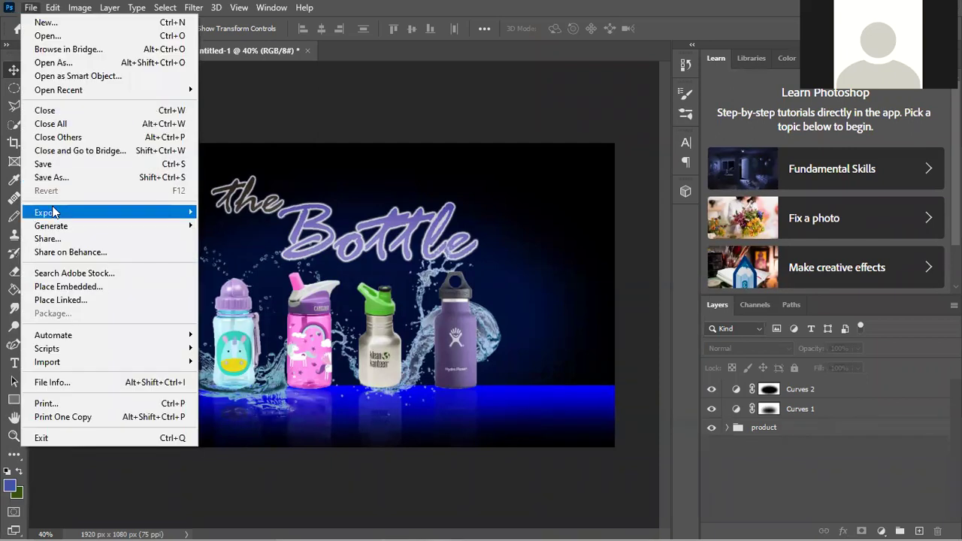
pyautogui.click(52, 182)
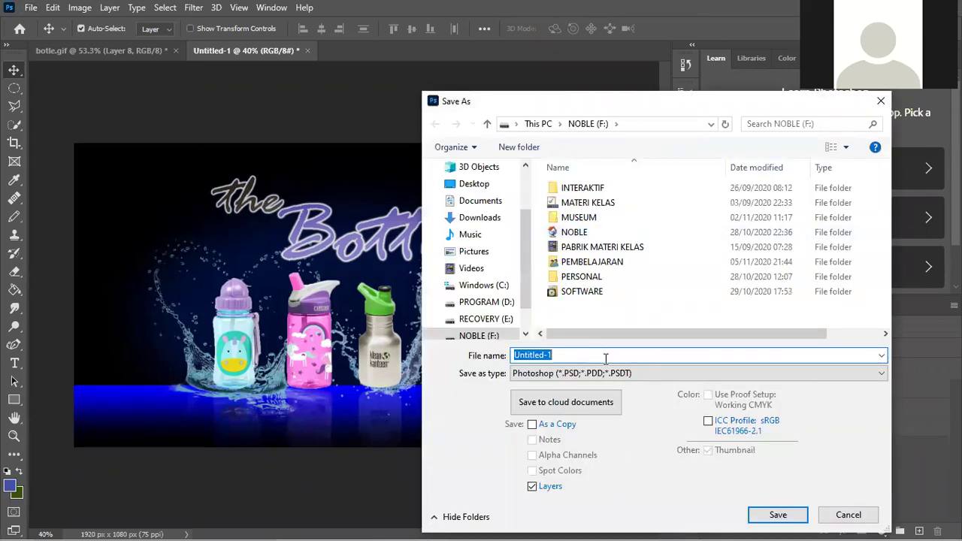
pyautogui.doubleClick(646, 263)
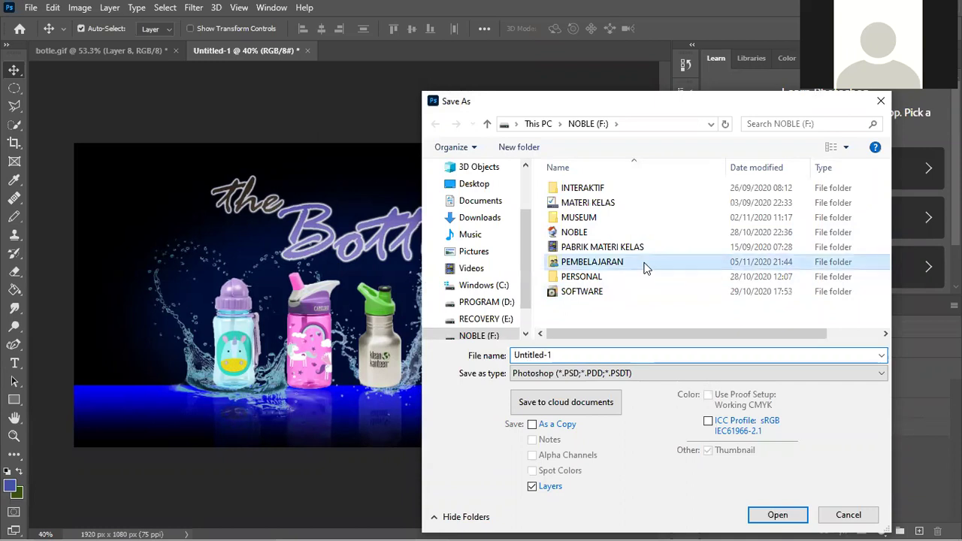
pyautogui.click(599, 307)
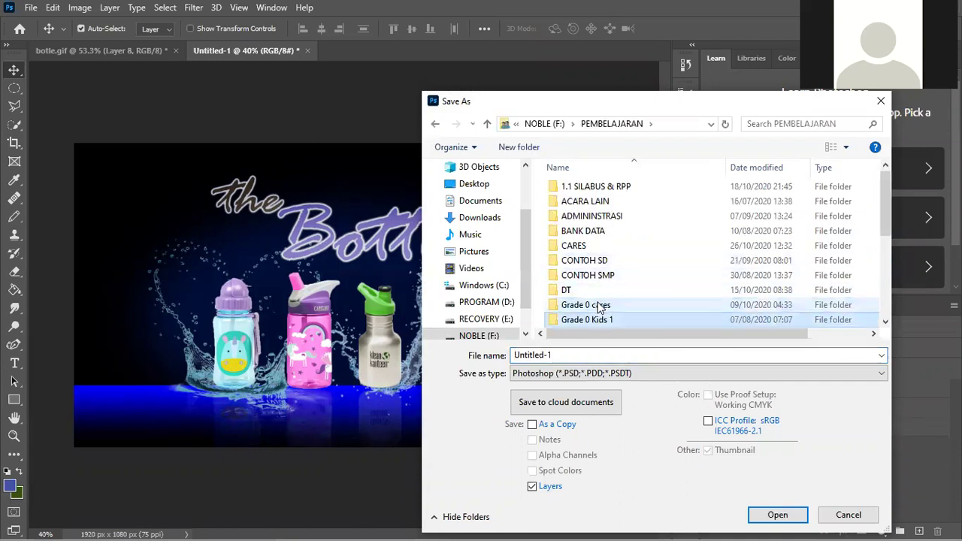
pyautogui.scroll(-5, 599, 308)
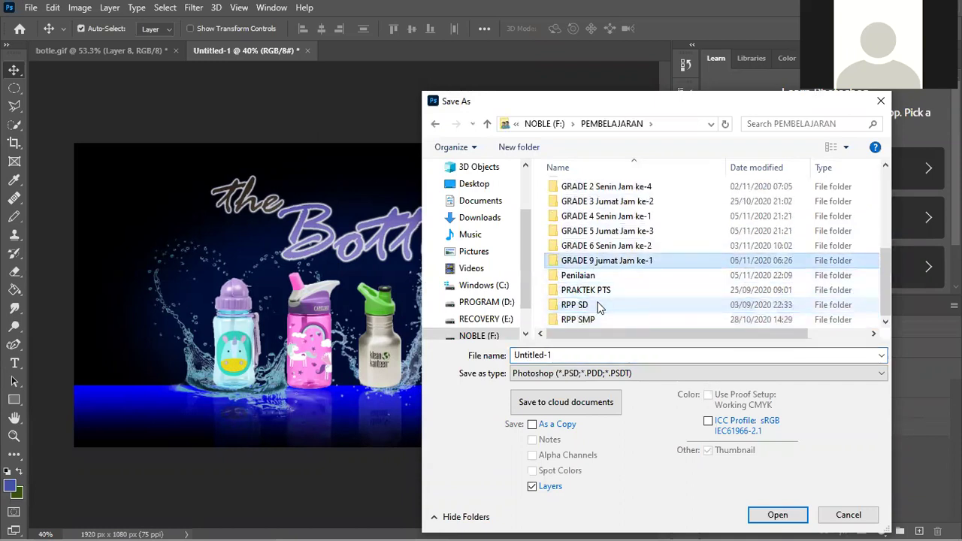
pyautogui.press('Return')
pyautogui.doubleClick(607, 232)
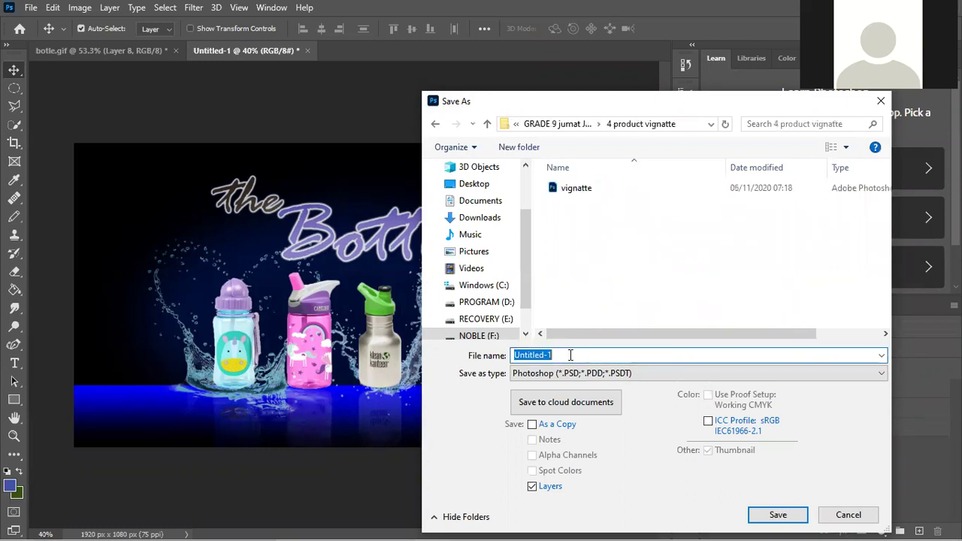
pyautogui.write('vignatte 2')
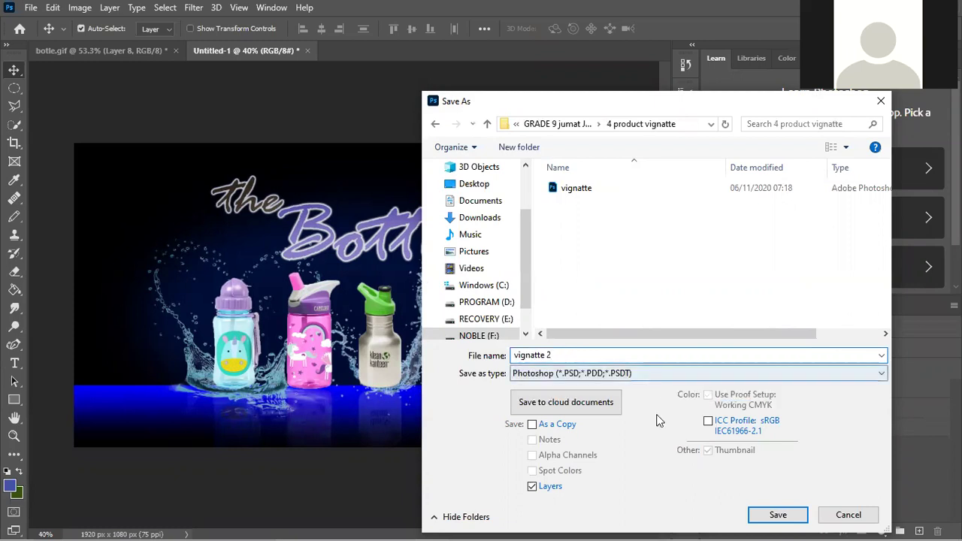
pyautogui.click(777, 515)
pyautogui.click(632, 148)
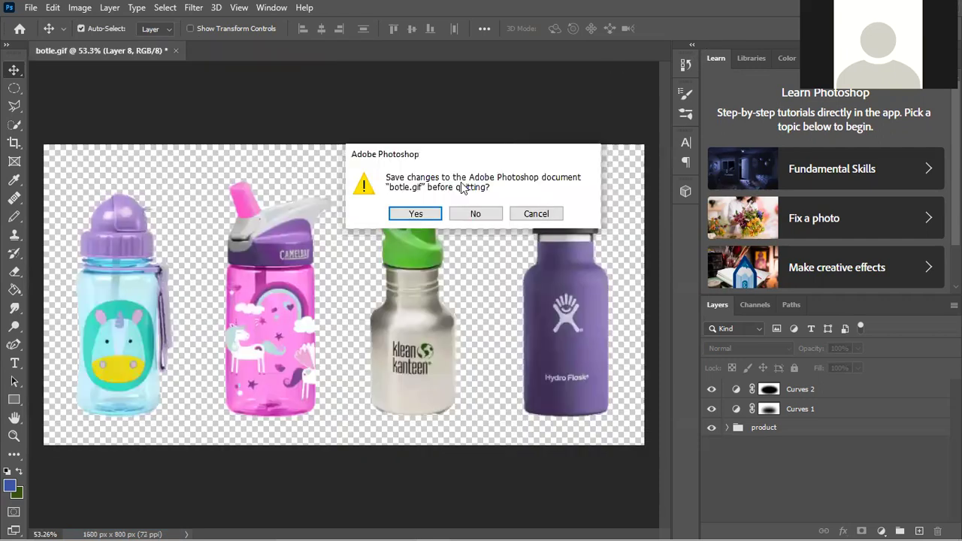
# Step: Close the botle.gif document, choosing not to save its changes
pyautogui.click(476, 215)
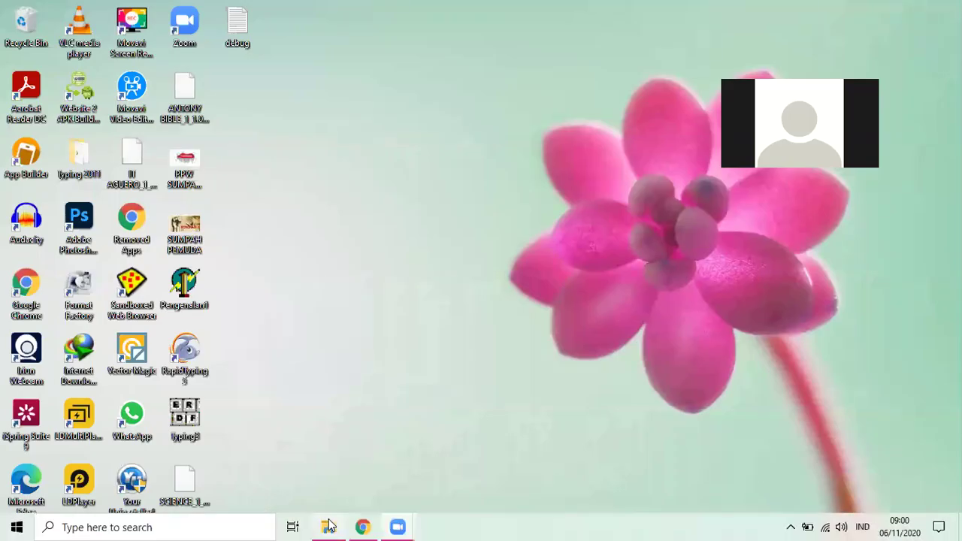
# Step: In File Explorer, go up from the 2 Product folder to GRADE 9 jumat Jam ke-1
pyautogui.click(329, 527)
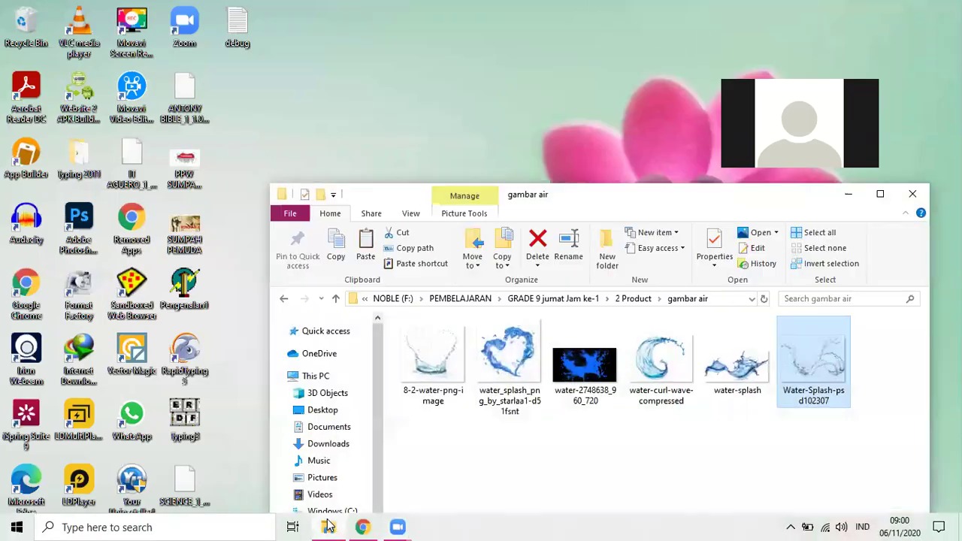
pyautogui.click(559, 441)
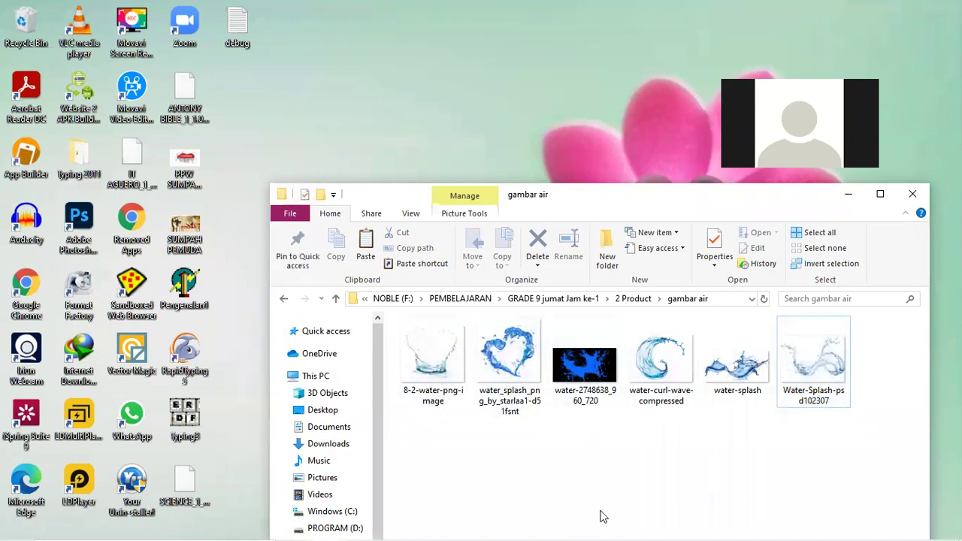
pyautogui.press('BackSpace')
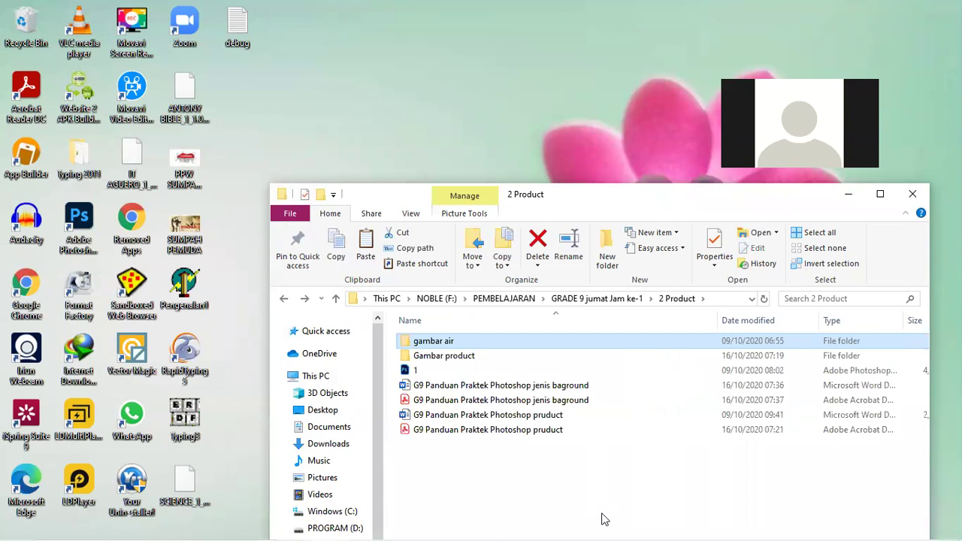
pyautogui.press('BackSpace')
# Step: Open the 4 product vignatte folder and move to the vignatte file among the bottle images
pyautogui.press('Right')
pyautogui.press('Right')
pyautogui.press('Right')
pyautogui.press('Left')
pyautogui.press('Return')
pyautogui.press('Right')
pyautogui.press('Right')
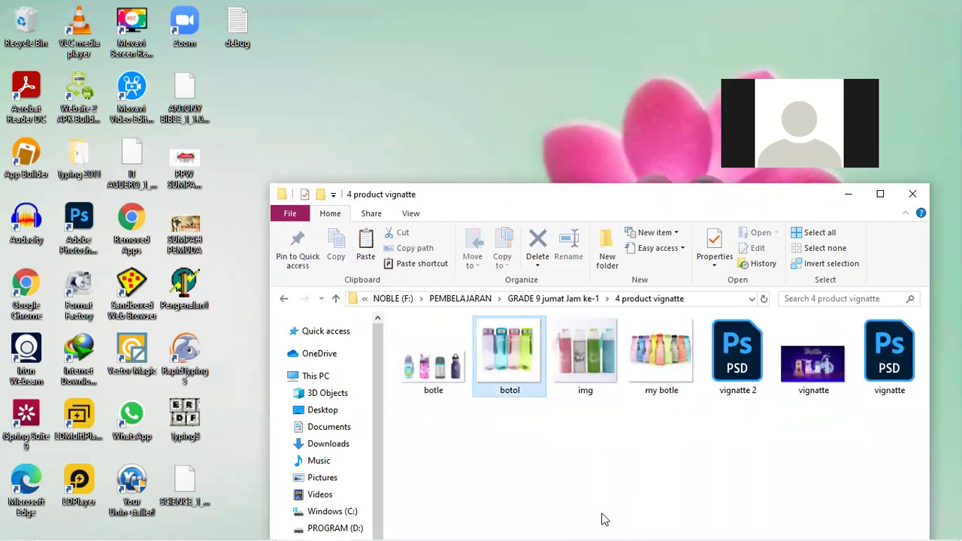
pyautogui.press('Right')
pyautogui.press('Right')
pyautogui.press('Right')
pyautogui.press('Right')
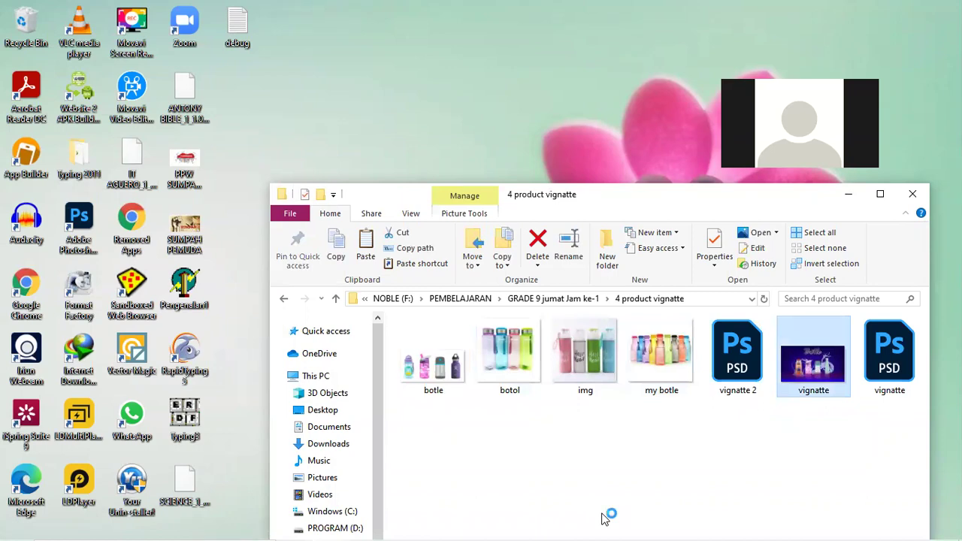